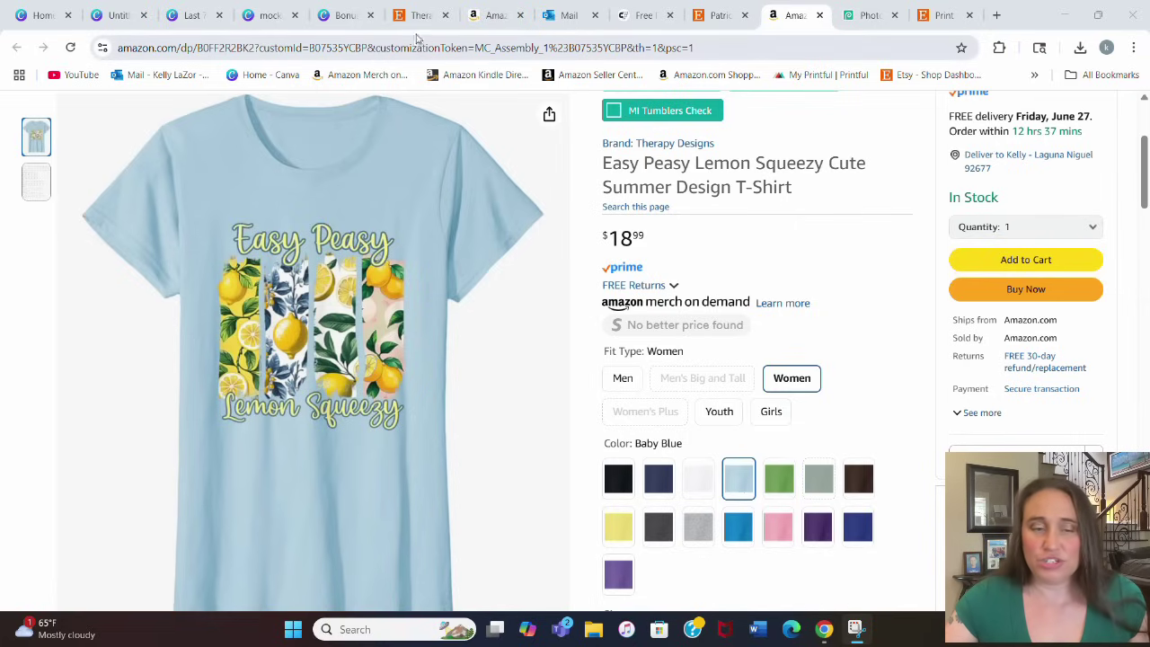
Step: Switch to the Canva home page and create a new custom-size design of 4500 × 5400 px
{"action": "left_click", "coordinate": [32, 15]}
{"action": "left_click", "coordinate": [1132, 115]}
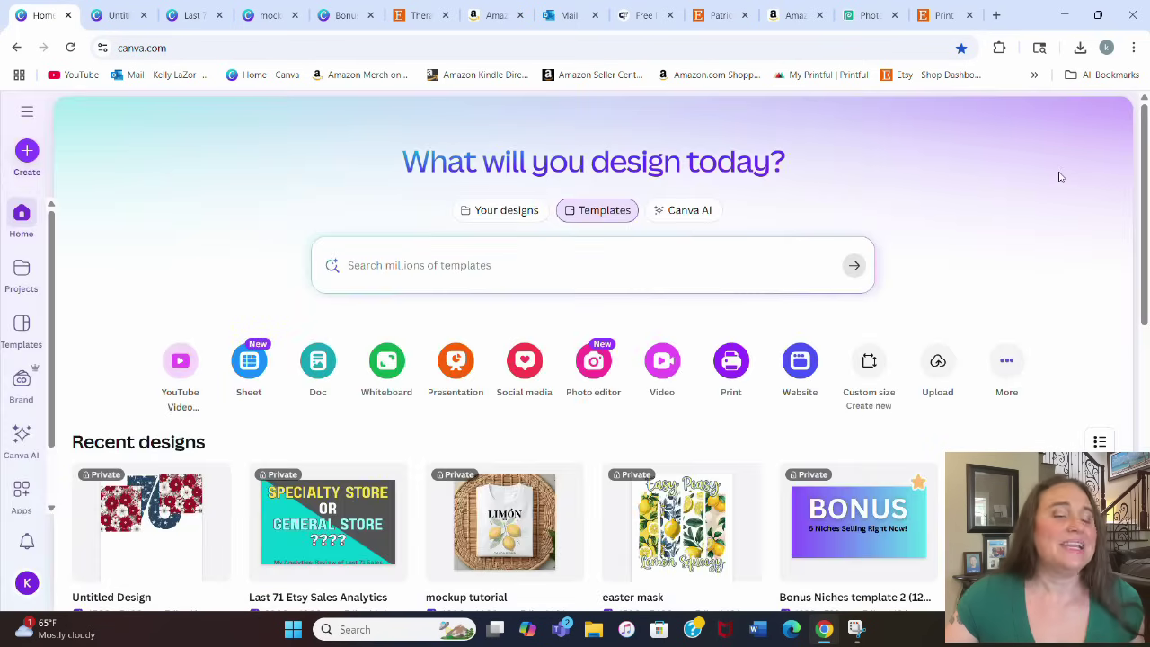
{"action": "left_click", "coordinate": [868, 378]}
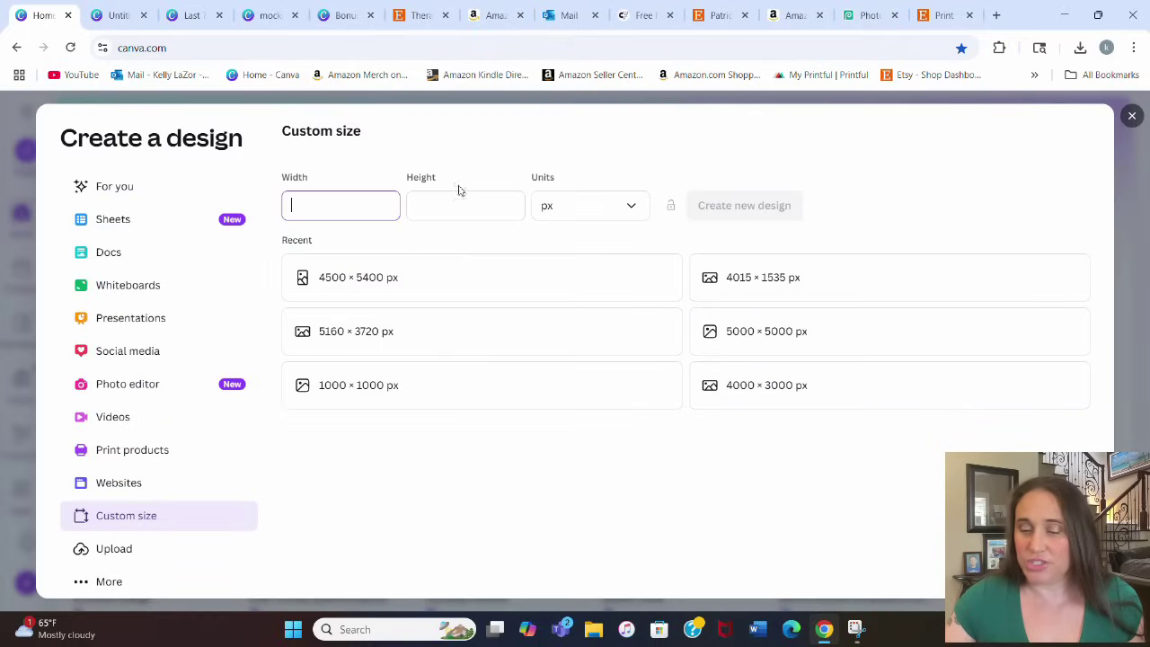
{"action": "left_click", "coordinate": [348, 278]}
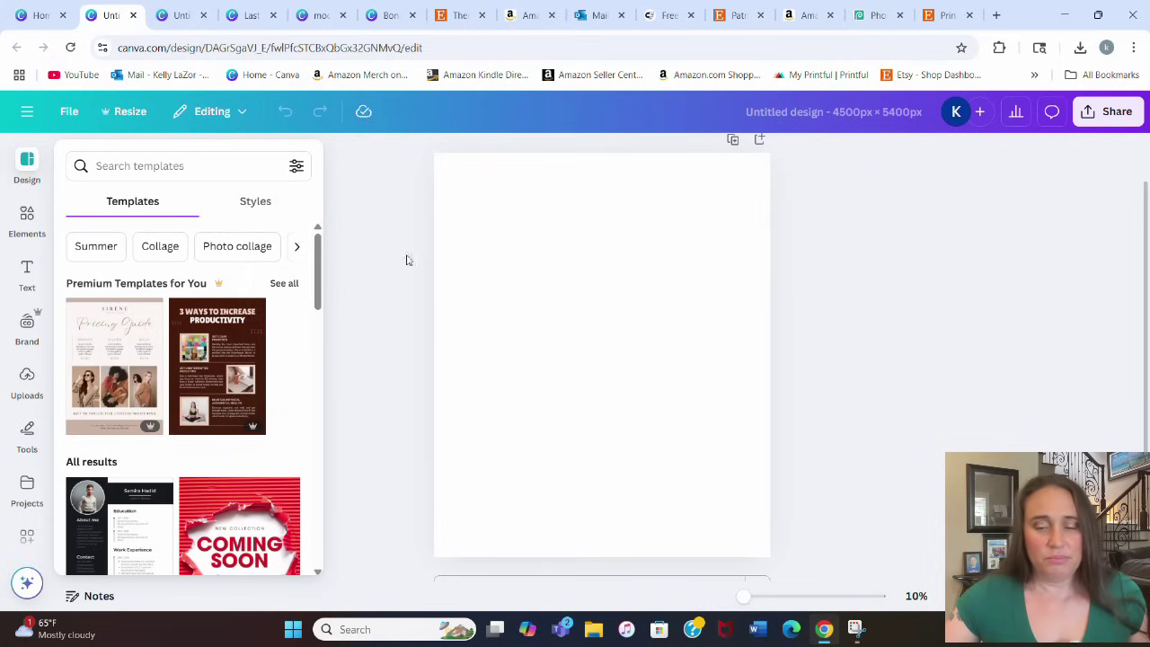
Step: Search the elements for "brush stroke", limit the results to graphics, and insert the thick solid black brush stroke
{"action": "left_click", "coordinate": [29, 229]}
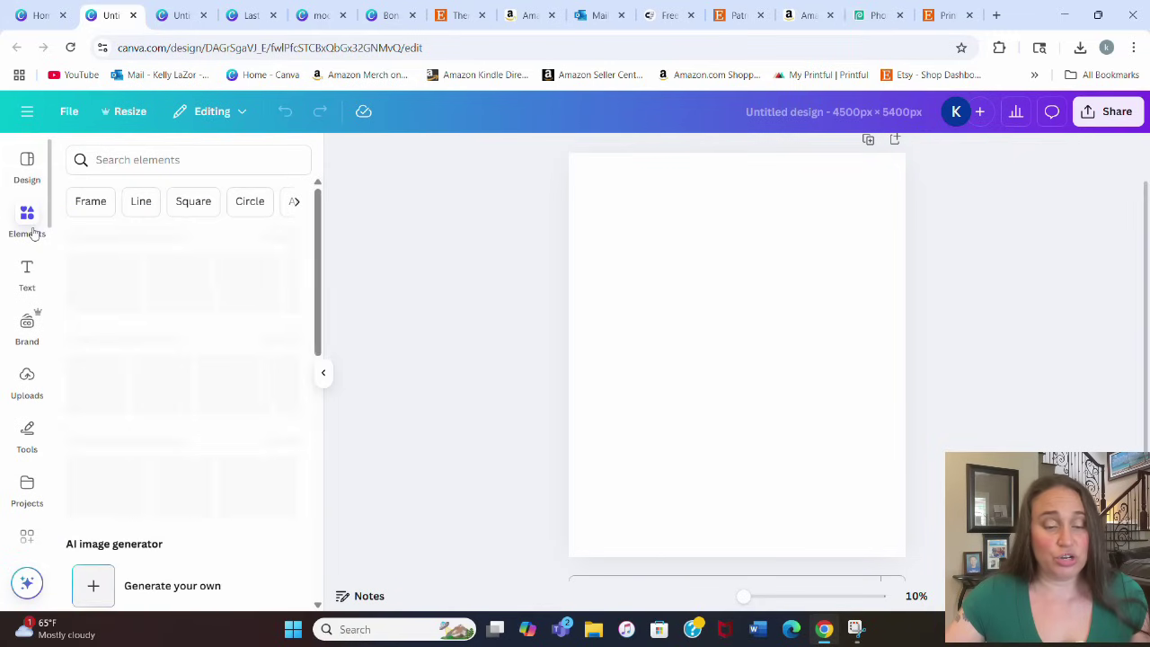
{"action": "left_click", "coordinate": [110, 159]}
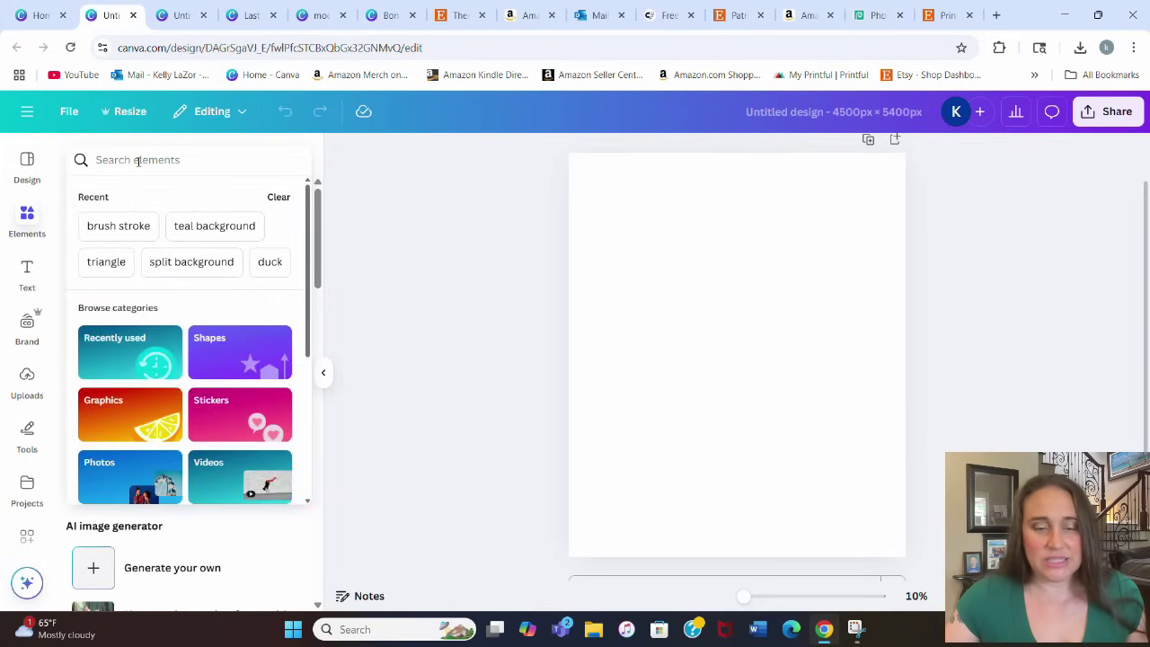
{"action": "type", "text": "brush stroke"}
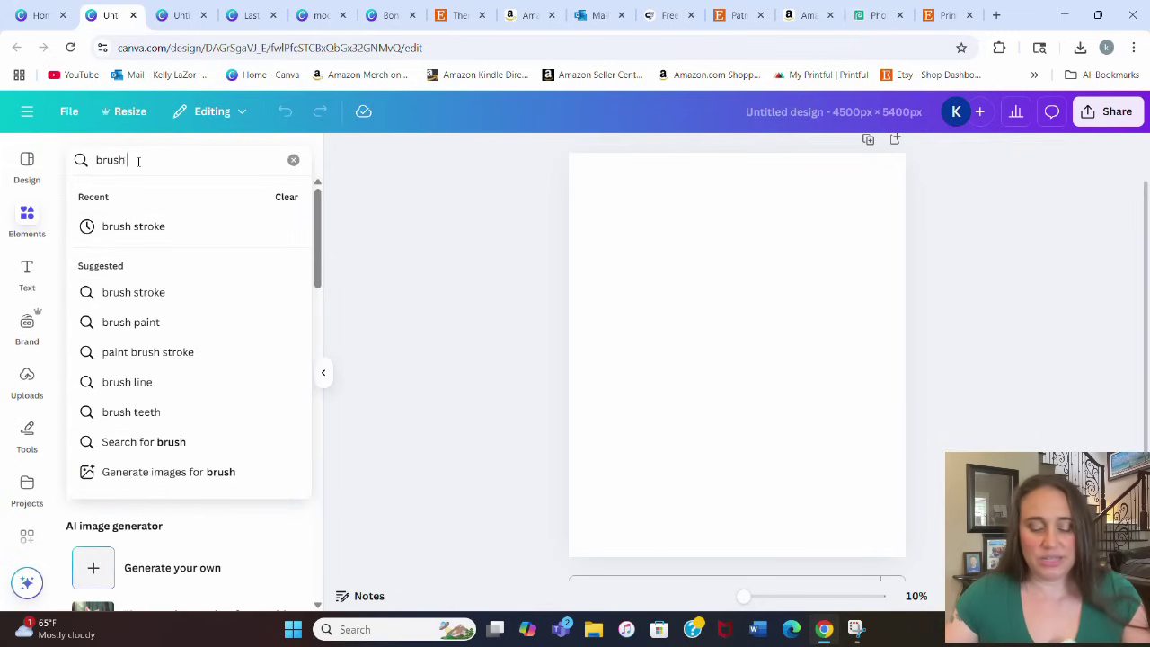
{"action": "key", "text": "Return"}
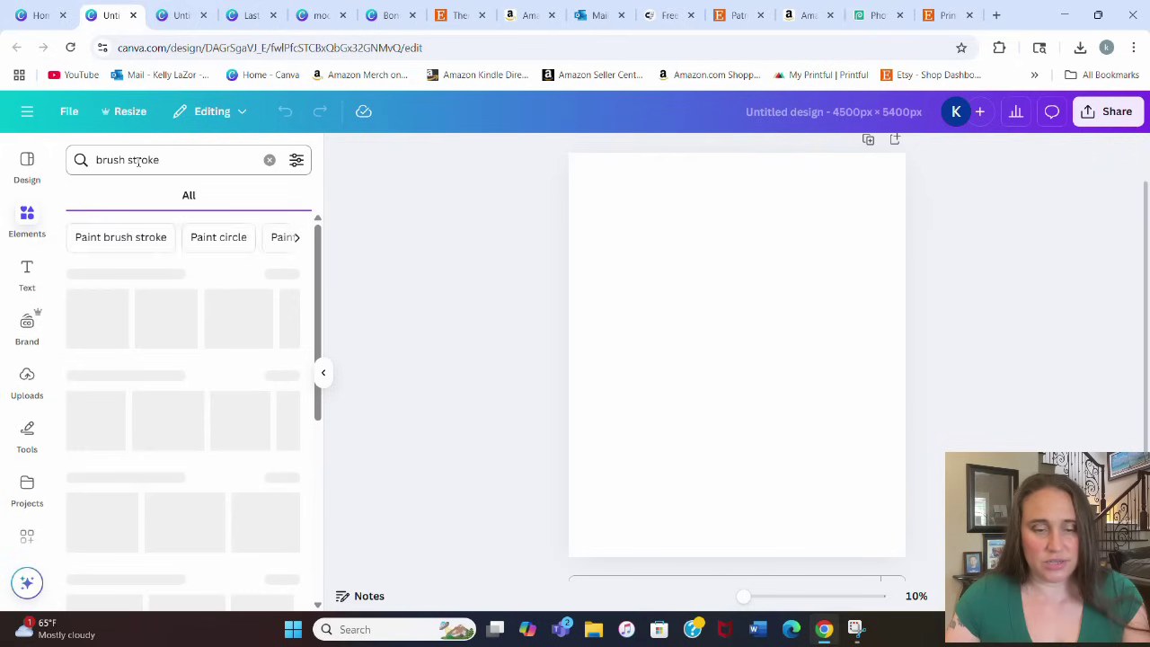
{"action": "left_click", "coordinate": [119, 195]}
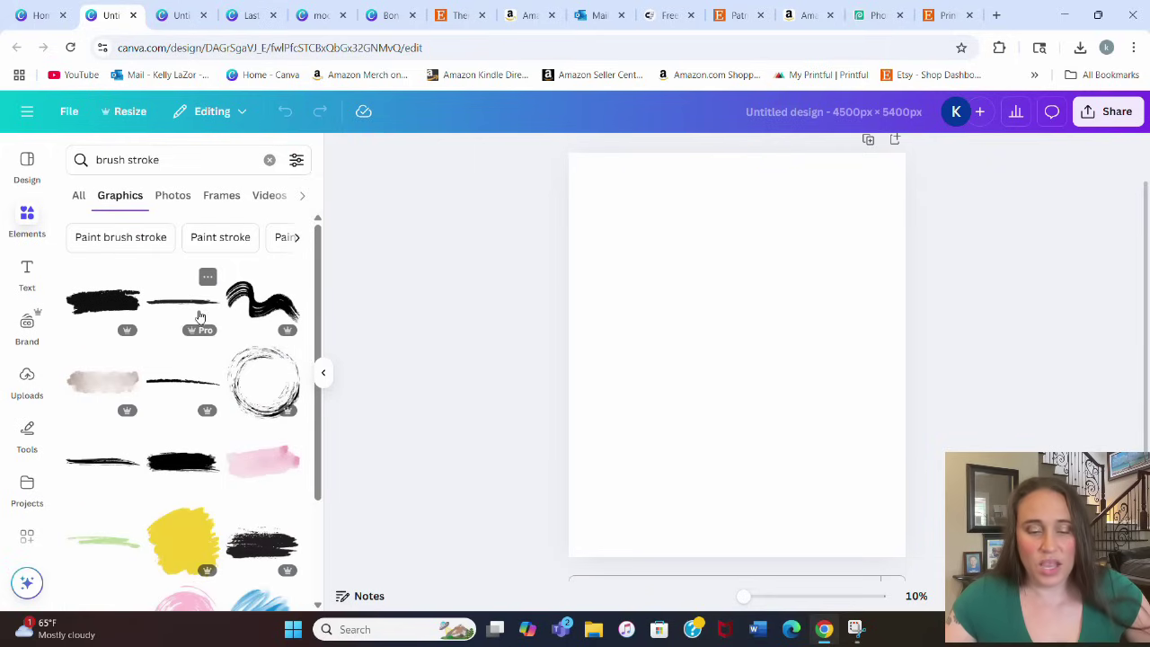
{"action": "scroll", "coordinate": [234, 289], "scroll_direction": "down", "scroll_amount": 3}
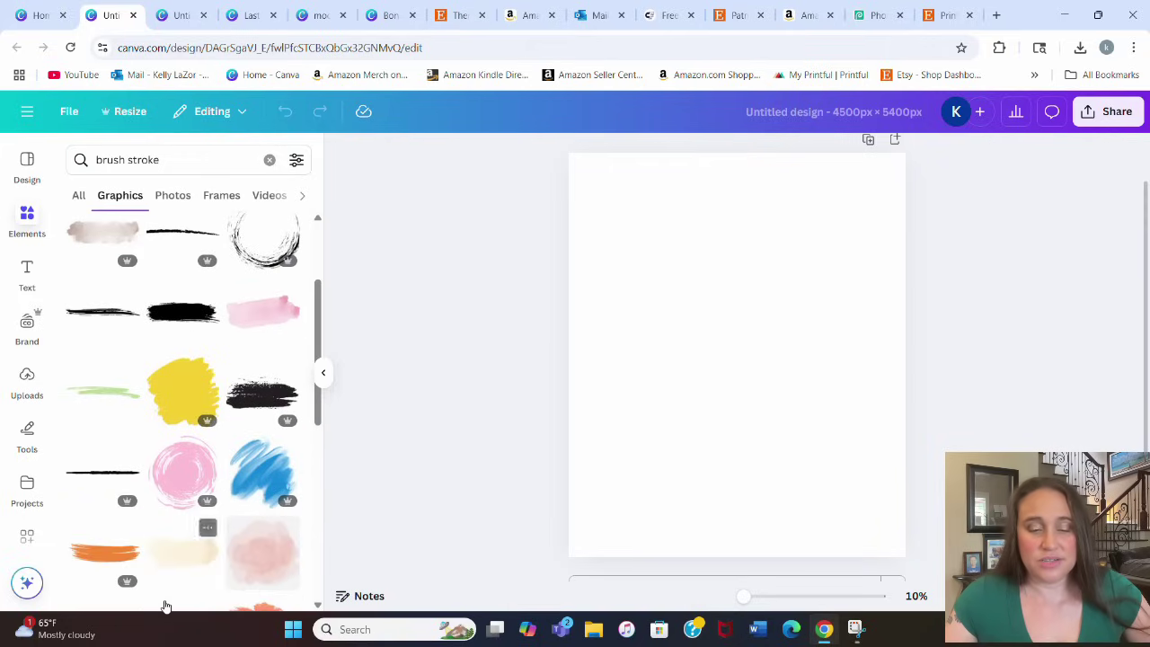
{"action": "left_click", "coordinate": [185, 311]}
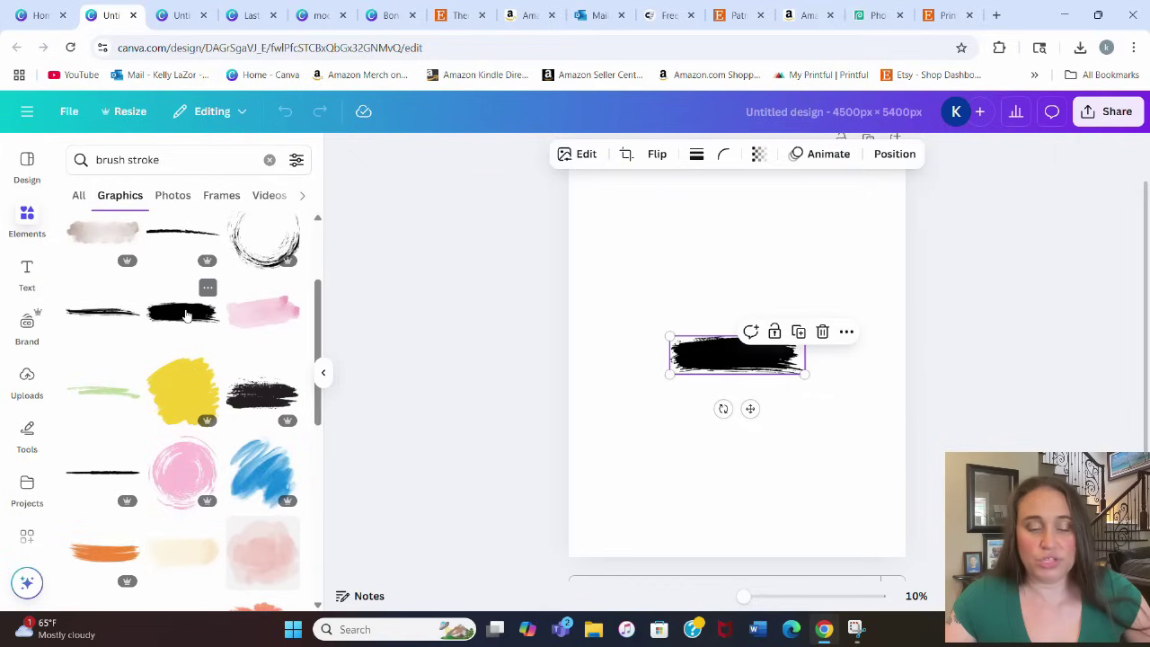
Step: Rotate the black brush stroke upright and enlarge it near the page's upper-left corner to about two-thirds of the page height
{"action": "left_click_drag", "start_coordinate": [723, 409], "coordinate": [774, 355]}
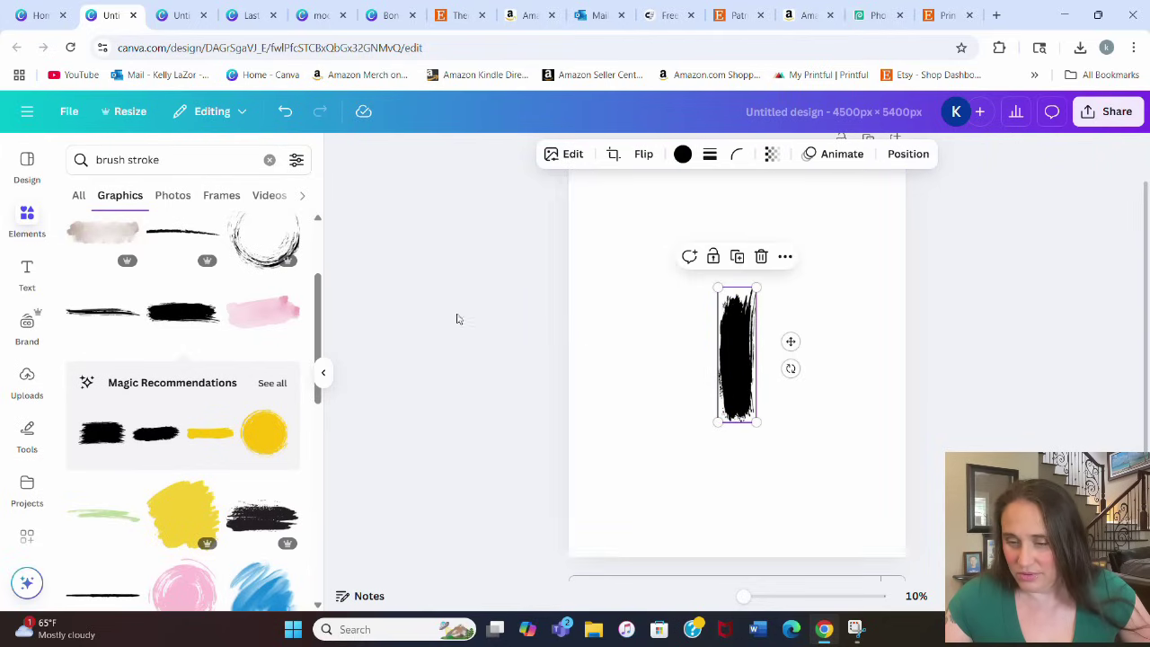
{"action": "left_click_drag", "start_coordinate": [731, 360], "coordinate": [614, 262]}
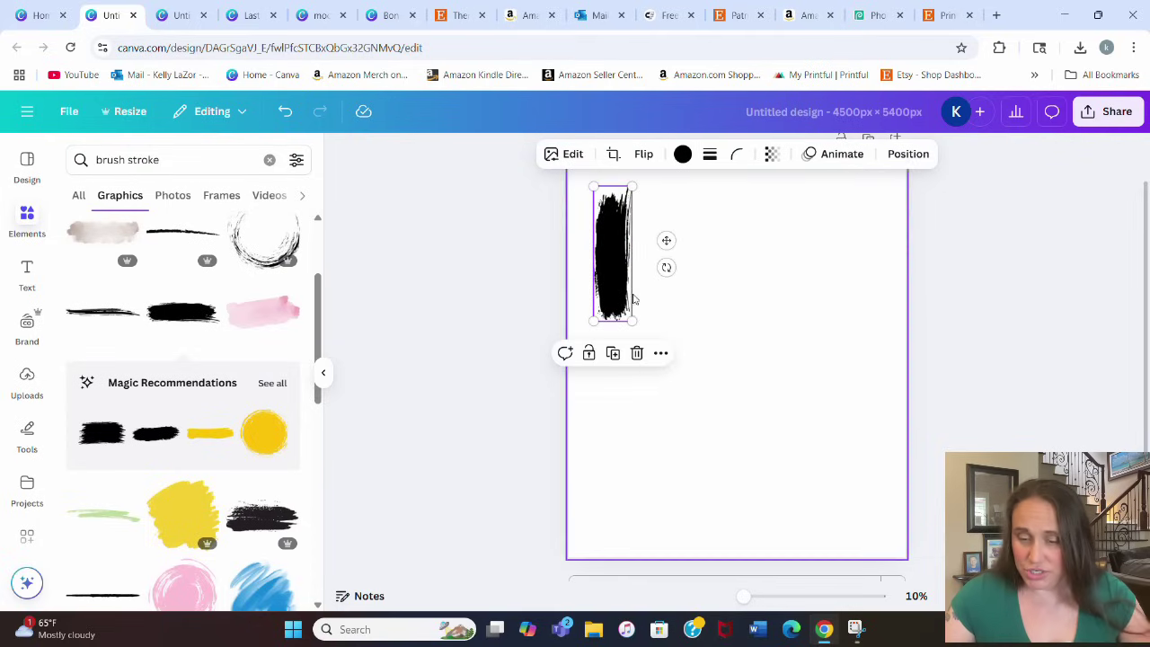
{"action": "left_click_drag", "start_coordinate": [632, 322], "coordinate": [638, 462]}
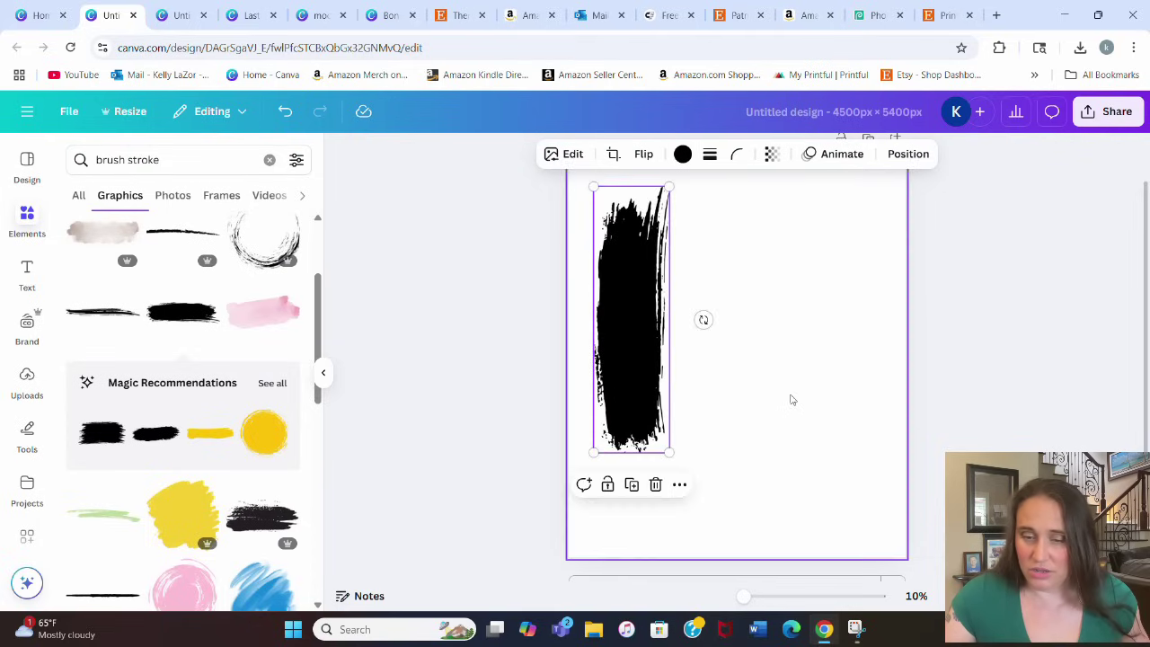
{"action": "left_click", "coordinate": [791, 395]}
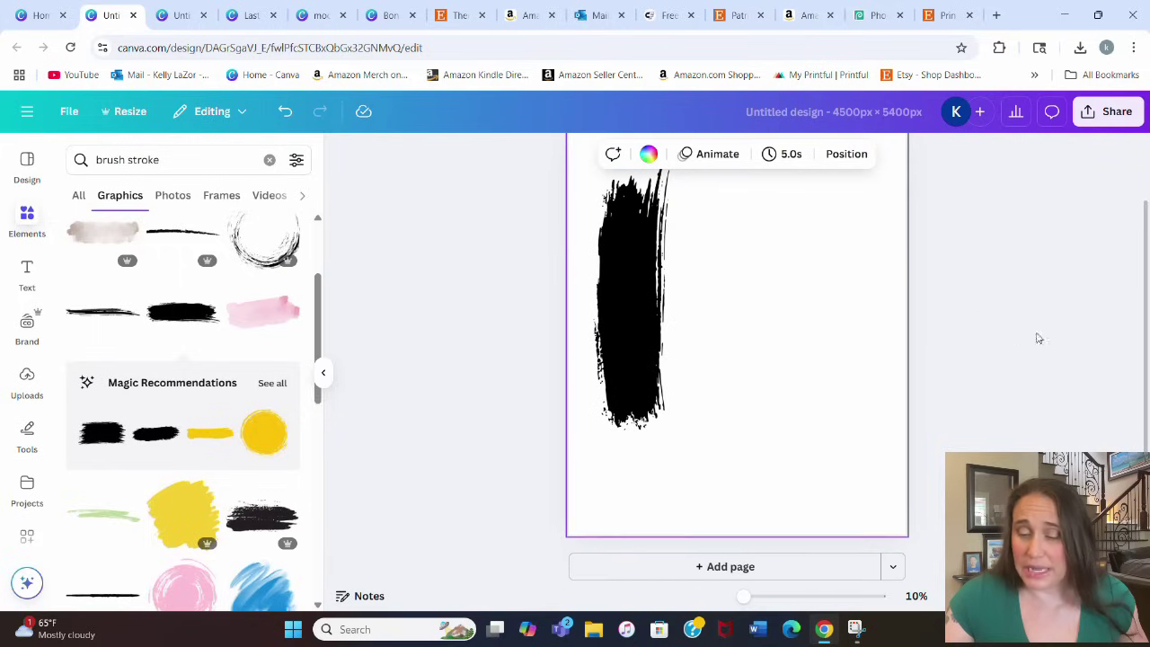
{"action": "scroll", "coordinate": [951, 366], "scroll_direction": "up", "scroll_amount": 2}
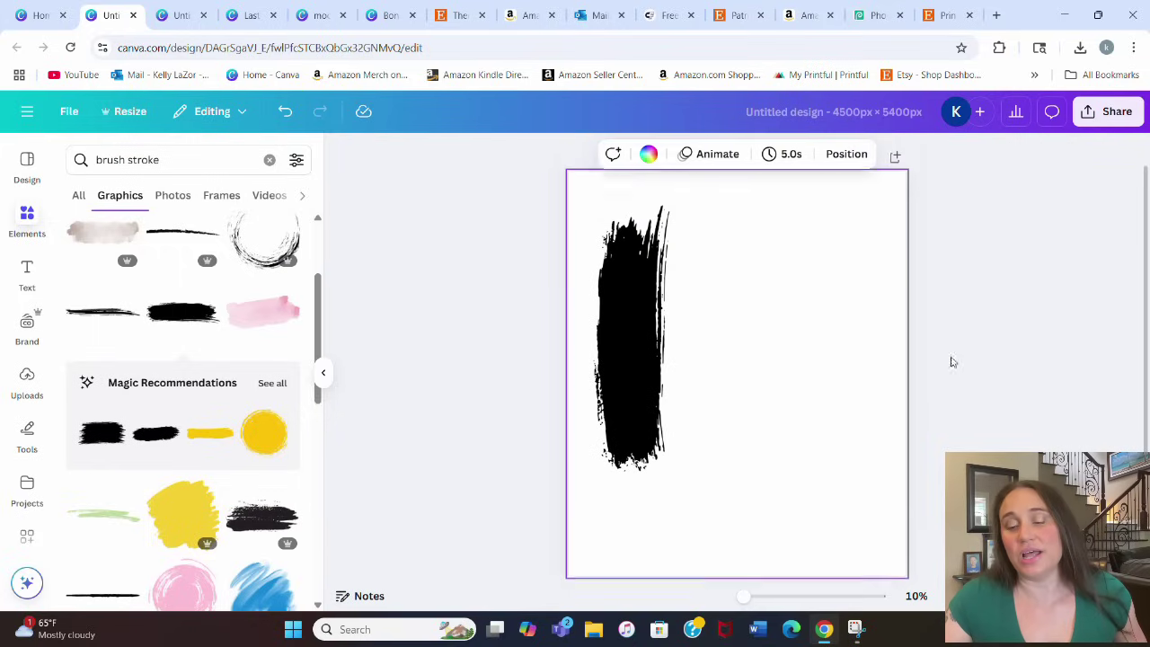
{"action": "scroll", "coordinate": [996, 273], "scroll_direction": "down", "scroll_amount": 2}
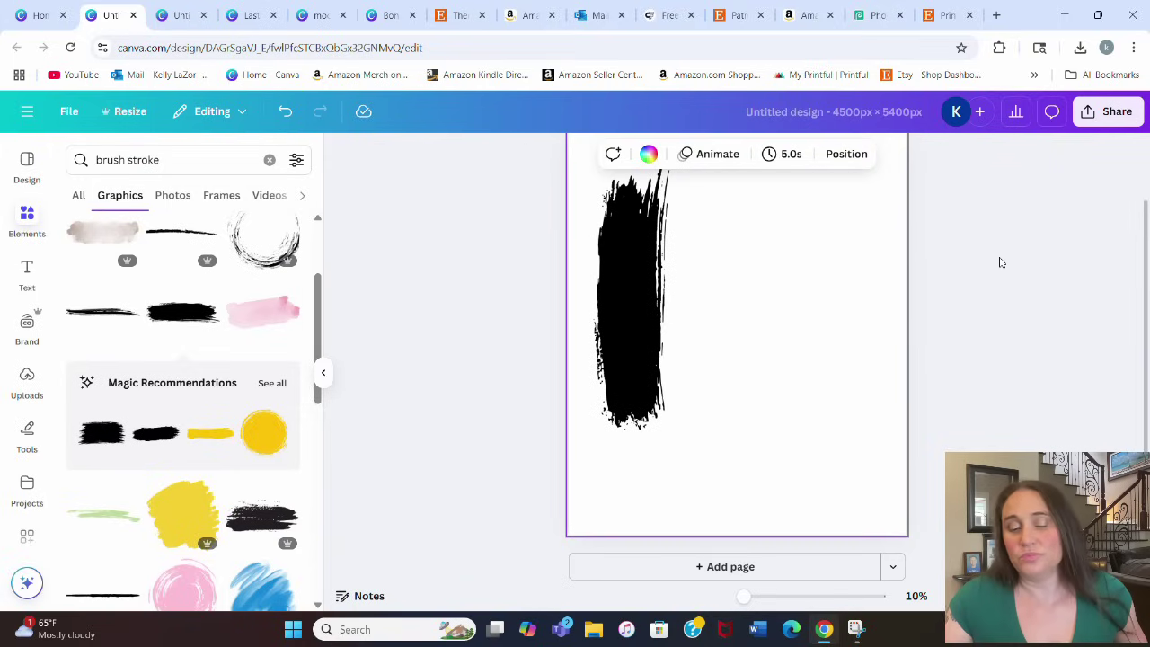
{"action": "left_click", "coordinate": [983, 311]}
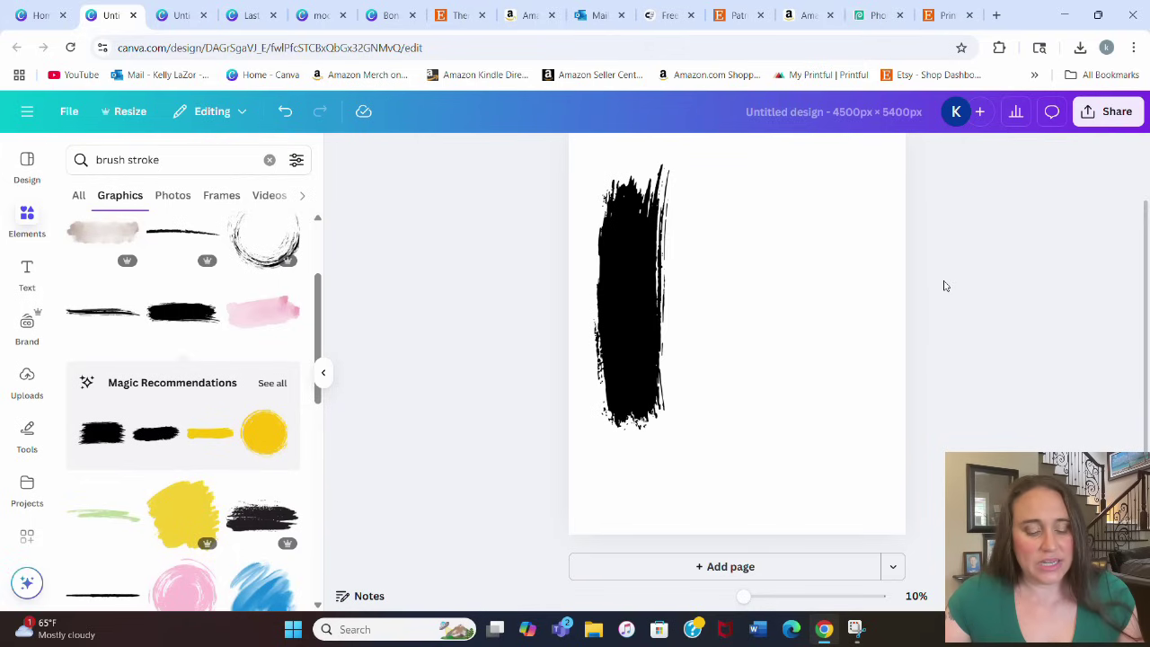
Step: Show the rulers and add a horizontal guide near the page top plus three vertical guides dividing the page into four columns
{"action": "key", "text": "shift+r"}
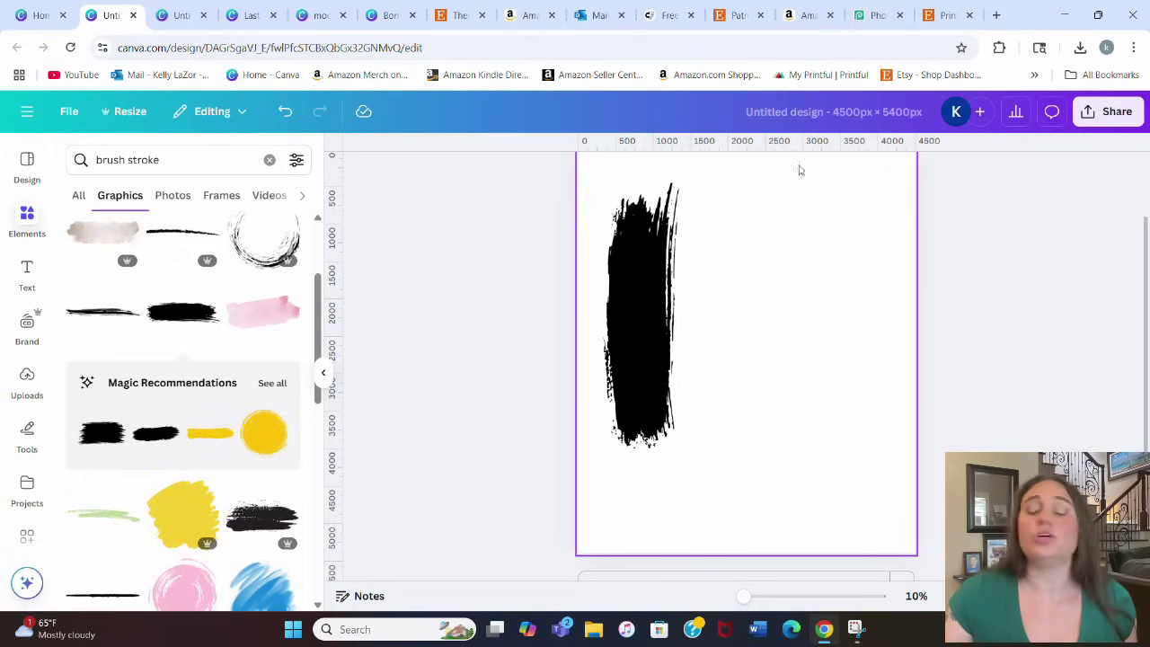
{"action": "left_click_drag", "start_coordinate": [811, 146], "coordinate": [802, 183]}
{"action": "left_click_drag", "start_coordinate": [341, 396], "coordinate": [746, 406]}
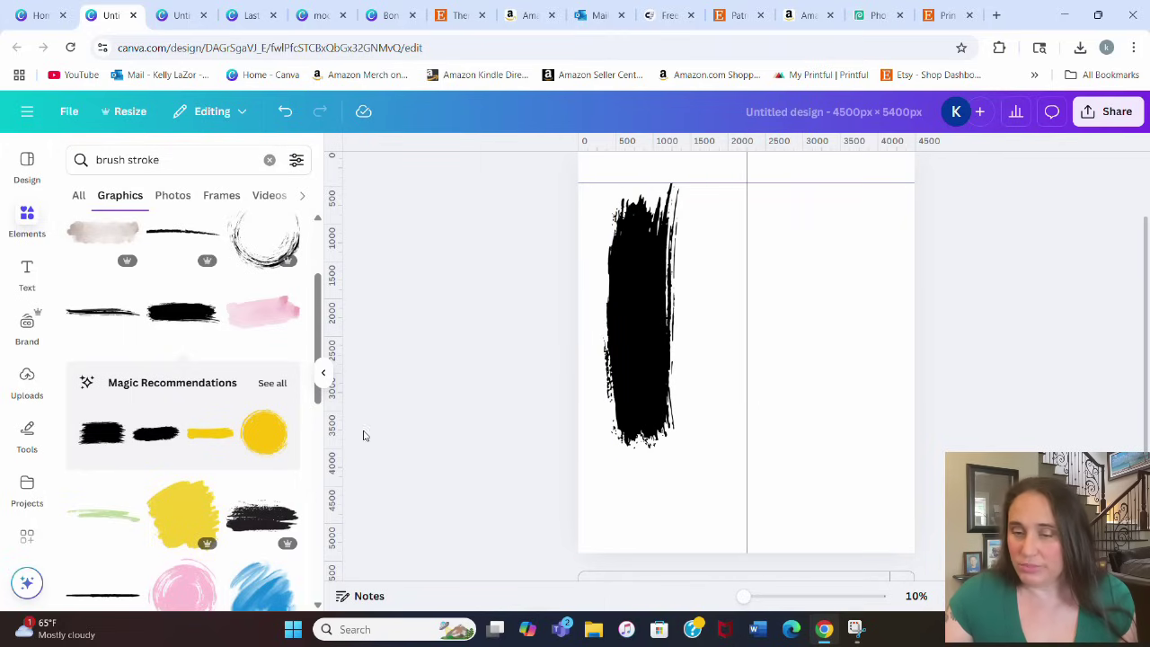
{"action": "left_click_drag", "start_coordinate": [339, 446], "coordinate": [667, 424]}
{"action": "left_click_drag", "start_coordinate": [339, 431], "coordinate": [827, 425]}
Step: Move the black brush stroke into the first guide column and add a horizontal guide just below its lower end
{"action": "mouse_move", "coordinate": [623, 386]}
{"action": "left_mouse_down"}
{"action": "mouse_move", "coordinate": [605, 372]}
{"action": "mouse_move", "coordinate": [616, 386]}
{"action": "left_mouse_up"}
{"action": "left_click", "coordinate": [532, 404]}
{"action": "scroll", "coordinate": [526, 405], "scroll_direction": "up", "scroll_amount": 2}
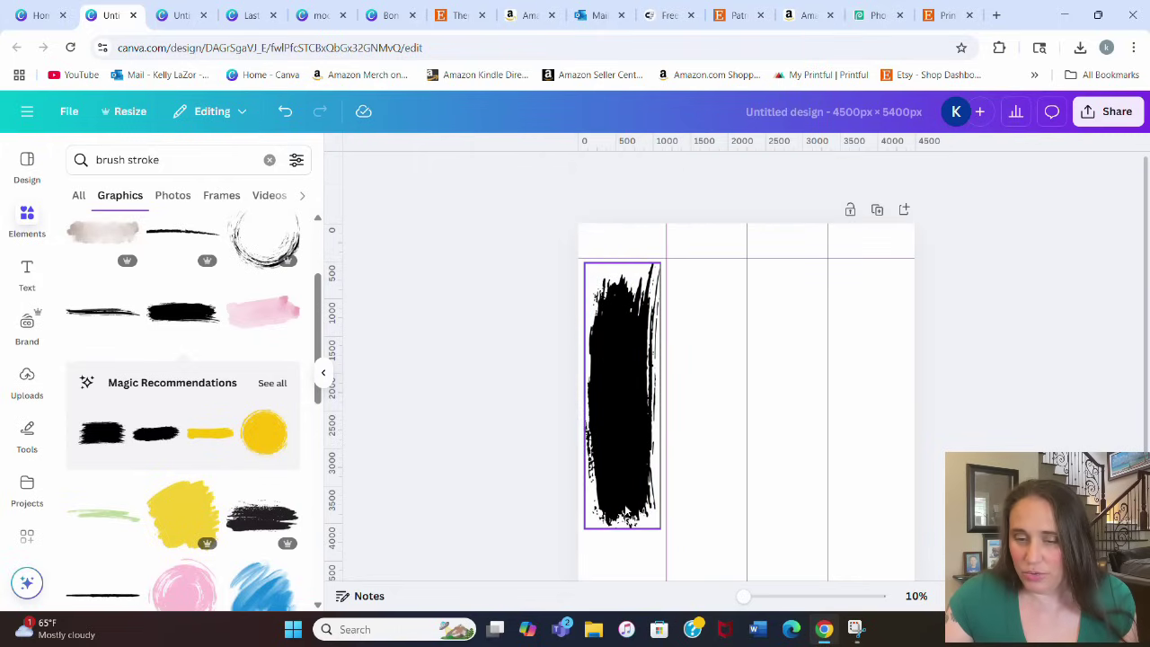
{"action": "scroll", "coordinate": [1134, 325], "scroll_direction": "down", "scroll_amount": 3}
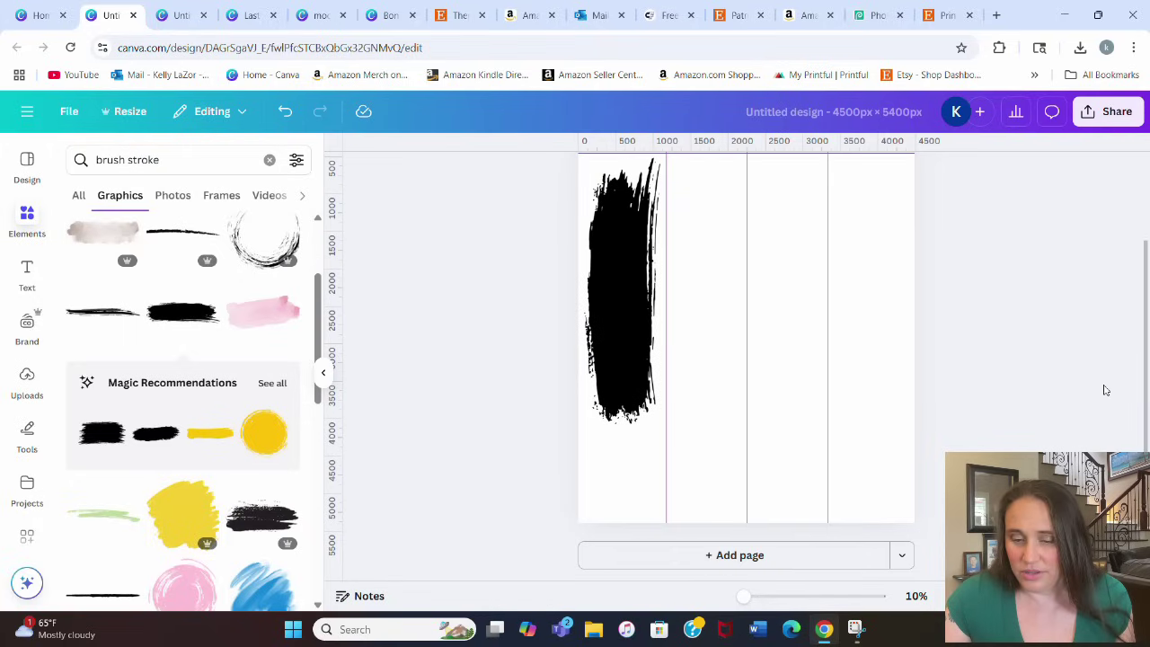
{"action": "scroll", "coordinate": [826, 525], "scroll_direction": "up", "scroll_amount": 2}
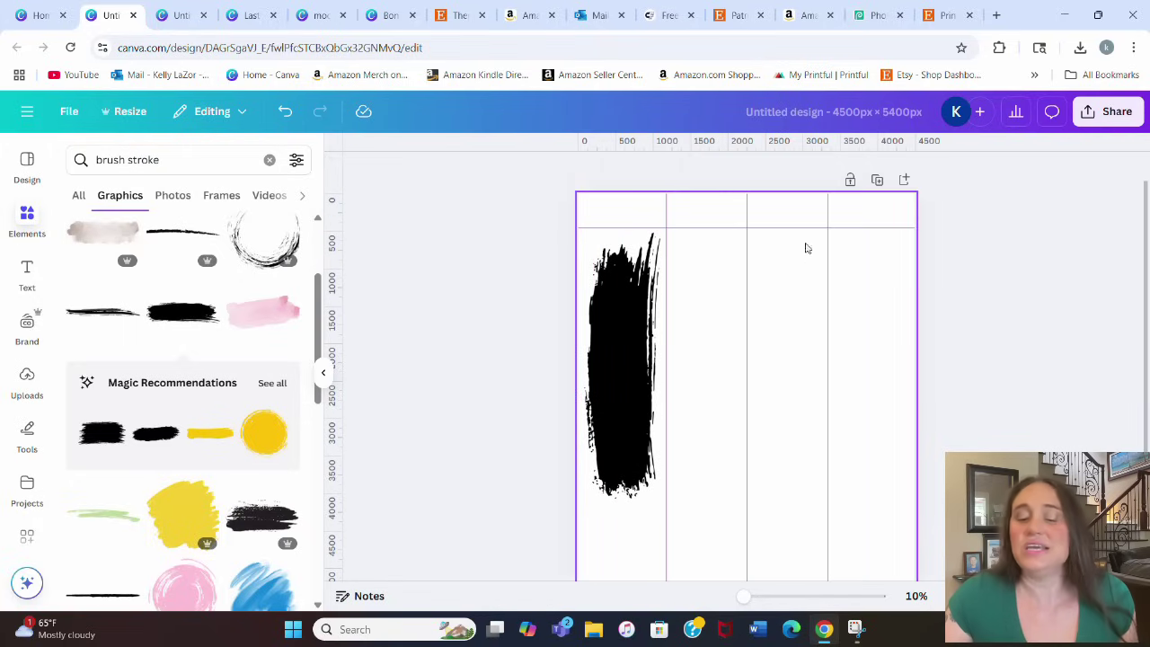
{"action": "left_click_drag", "start_coordinate": [807, 230], "coordinate": [856, 500]}
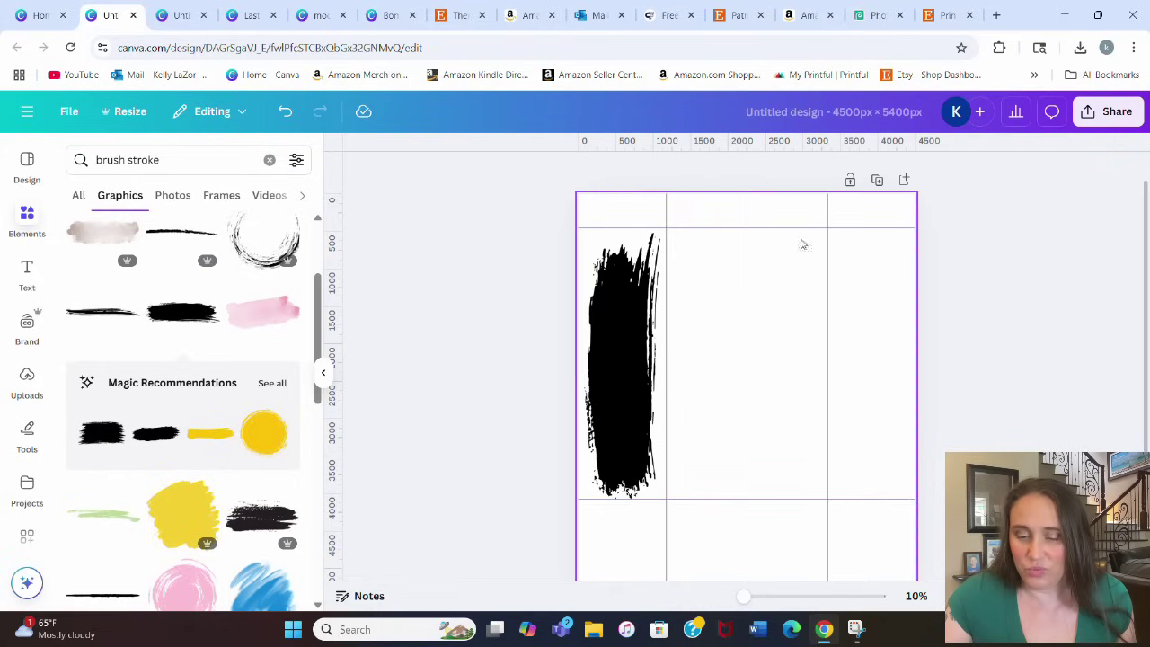
{"action": "left_click_drag", "start_coordinate": [829, 335], "coordinate": [833, 335]}
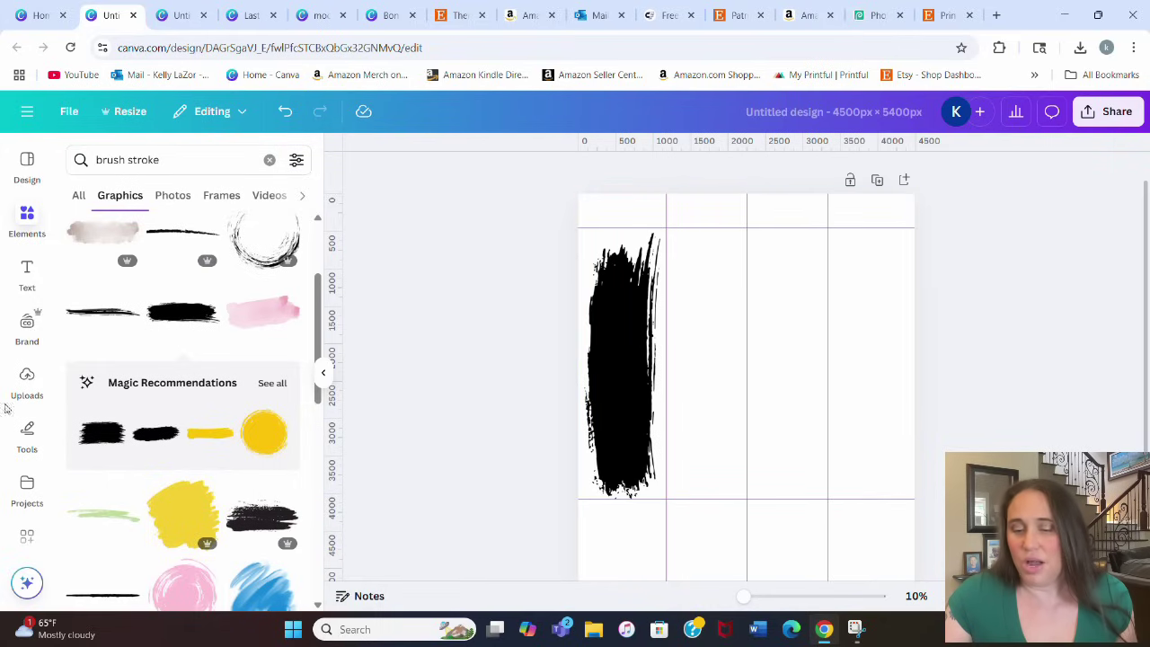
Step: Insert the yellow brush stroke, rotate it upright, and scale it to fit the second column between the horizontal guides
{"action": "scroll", "coordinate": [130, 485], "scroll_direction": "down", "scroll_amount": 2}
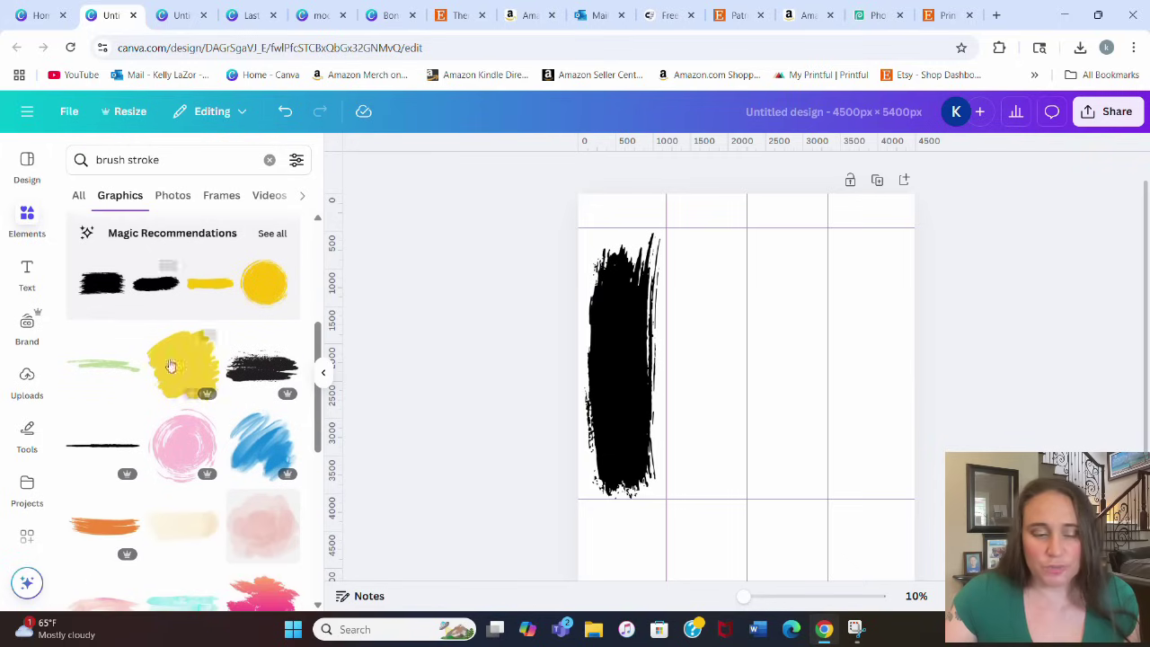
{"action": "left_click", "coordinate": [209, 285]}
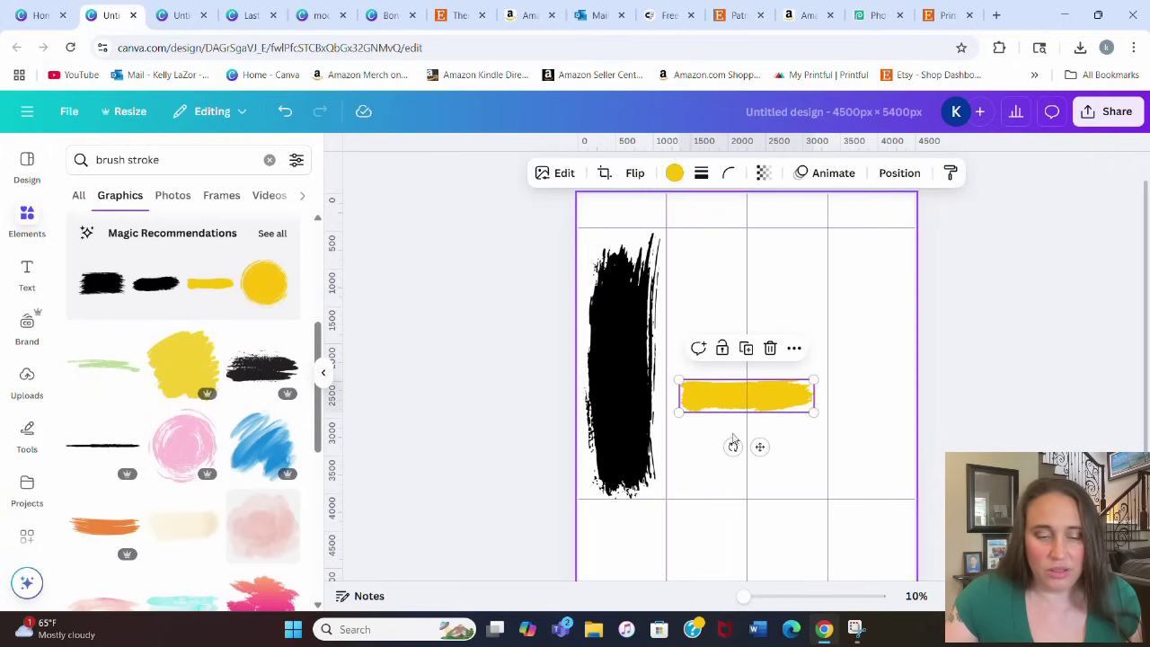
{"action": "mouse_move", "coordinate": [732, 446]}
{"action": "left_mouse_down"}
{"action": "mouse_move", "coordinate": [775, 420]}
{"action": "mouse_move", "coordinate": [787, 389]}
{"action": "mouse_move", "coordinate": [600, 380]}
{"action": "mouse_move", "coordinate": [688, 320]}
{"action": "mouse_move", "coordinate": [742, 334]}
{"action": "left_mouse_up"}
{"action": "left_click_drag", "start_coordinate": [703, 385], "coordinate": [731, 496]}
{"action": "left_click_drag", "start_coordinate": [731, 250], "coordinate": [737, 233]}
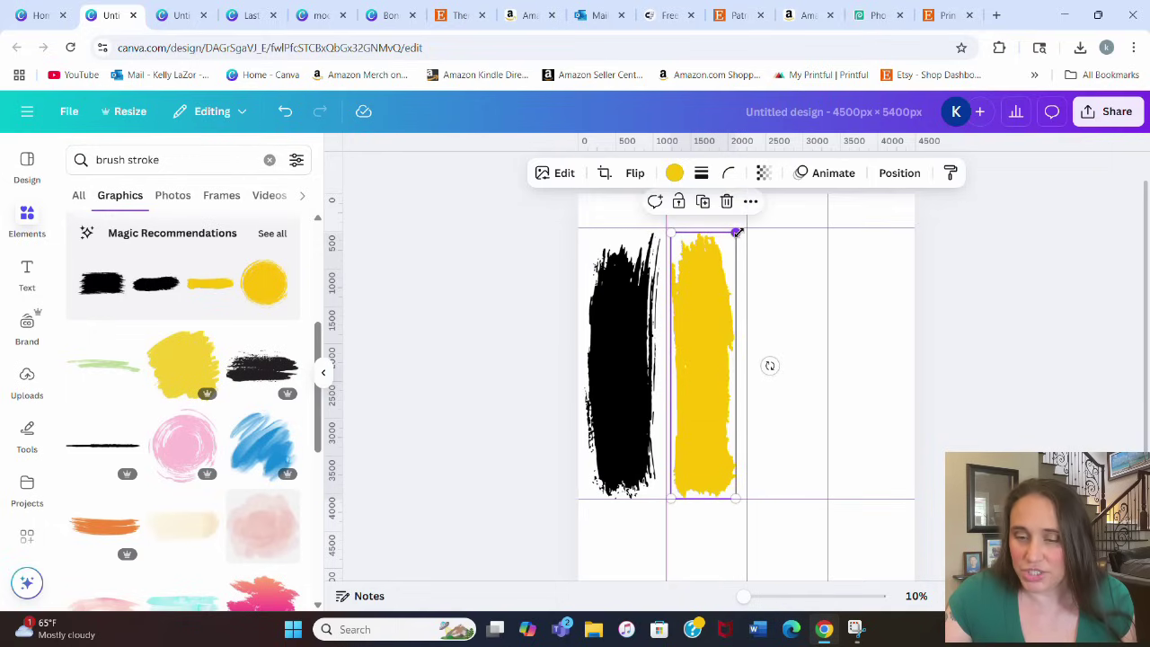
{"action": "left_click", "coordinate": [1091, 422]}
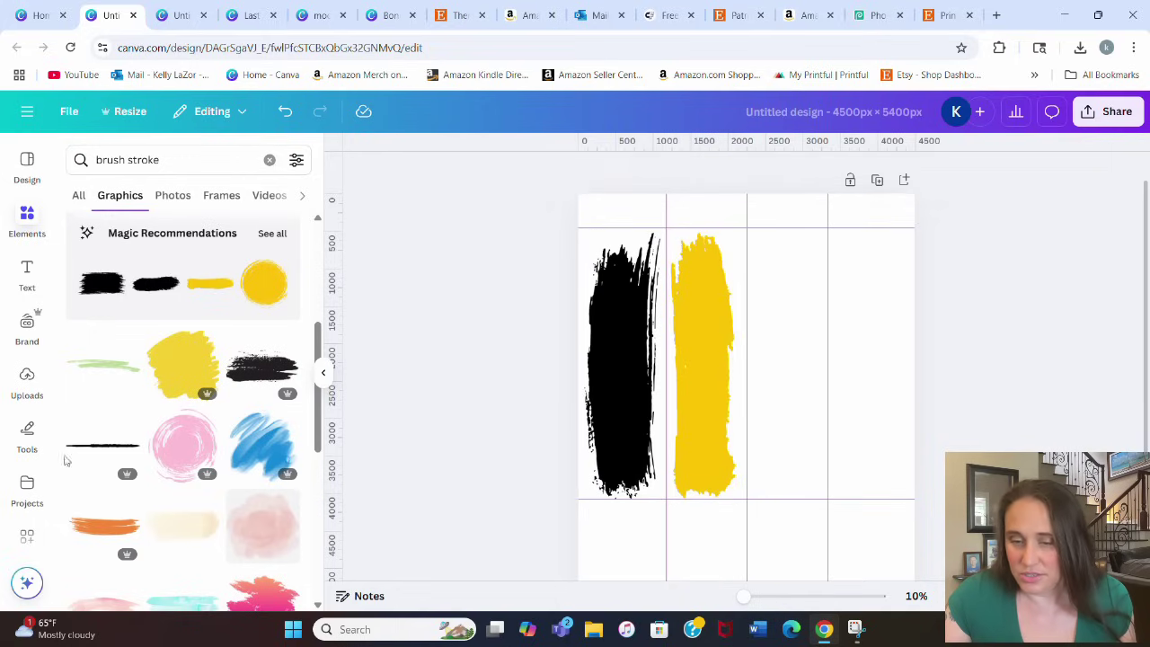
Step: Insert the orange brush stroke, rotate it upright, and scale it to fit the third column between the horizontal guides
{"action": "scroll", "coordinate": [195, 308], "scroll_direction": "down", "scroll_amount": 2}
{"action": "left_click", "coordinate": [105, 378]}
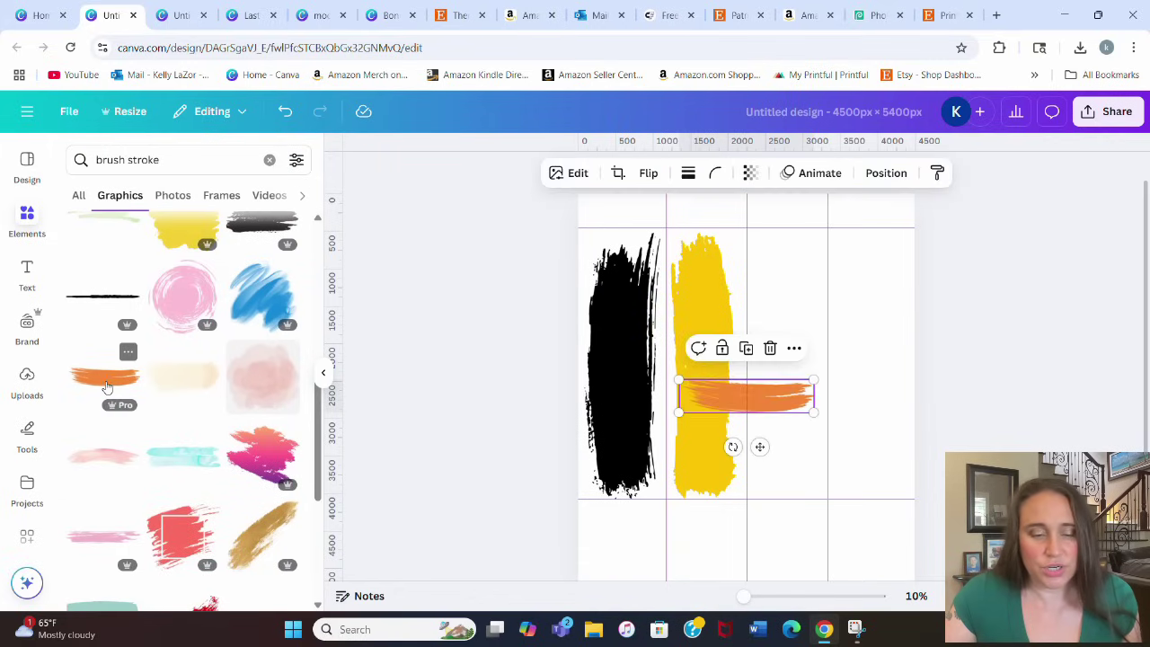
{"action": "mouse_move", "coordinate": [732, 447]}
{"action": "left_mouse_down"}
{"action": "mouse_move", "coordinate": [788, 405]}
{"action": "mouse_move", "coordinate": [785, 419]}
{"action": "mouse_move", "coordinate": [798, 351]}
{"action": "left_mouse_up"}
{"action": "left_click_drag", "start_coordinate": [844, 314], "coordinate": [848, 316]}
{"action": "mouse_move", "coordinate": [811, 366]}
{"action": "left_mouse_down"}
{"action": "mouse_move", "coordinate": [783, 511]}
{"action": "mouse_move", "coordinate": [793, 485]}
{"action": "left_mouse_up"}
{"action": "mouse_move", "coordinate": [822, 413]}
{"action": "left_mouse_down"}
{"action": "mouse_move", "coordinate": [796, 409]}
{"action": "mouse_move", "coordinate": [803, 413]}
{"action": "left_mouse_up"}
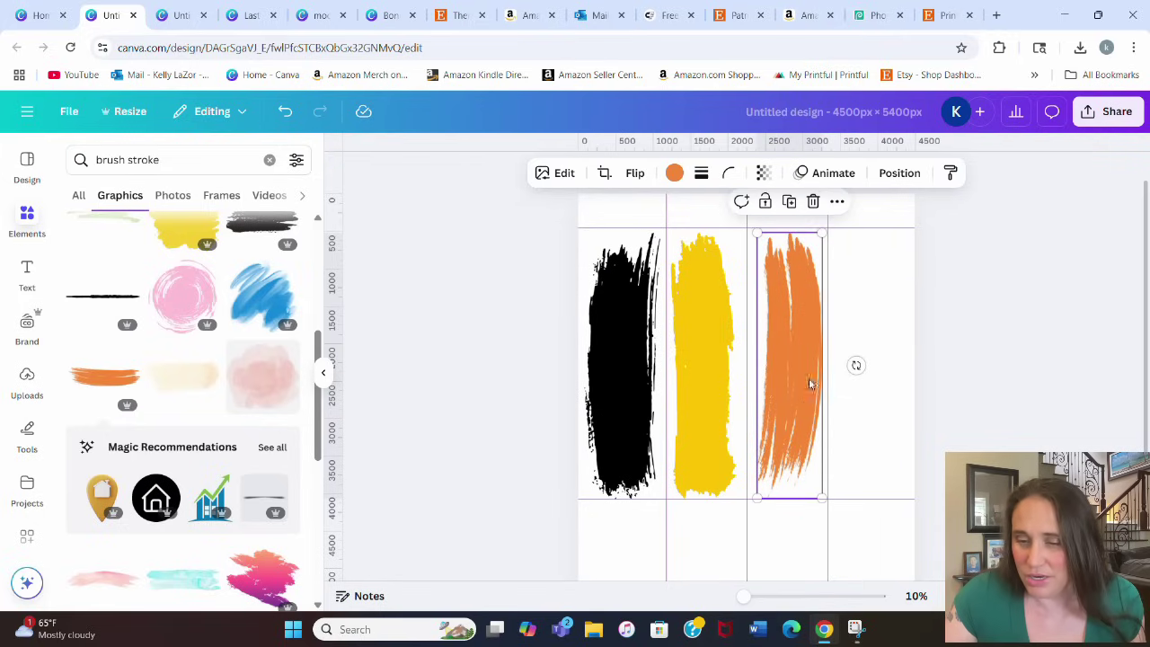
{"action": "left_click_drag", "start_coordinate": [757, 231], "coordinate": [757, 233]}
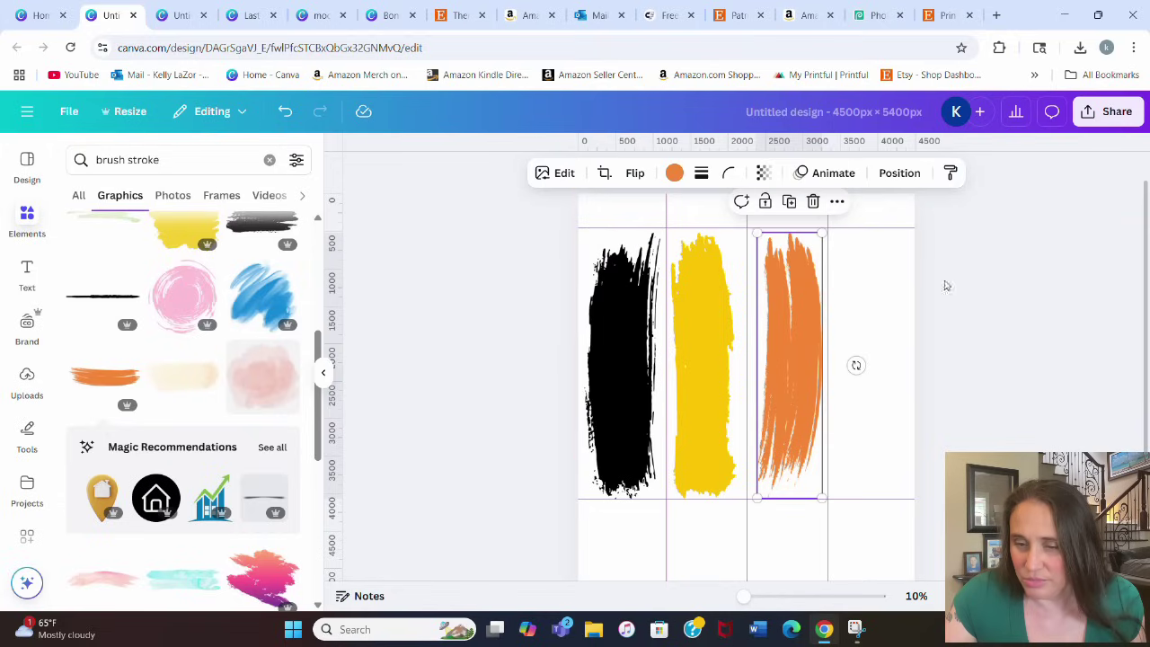
{"action": "left_click", "coordinate": [971, 304]}
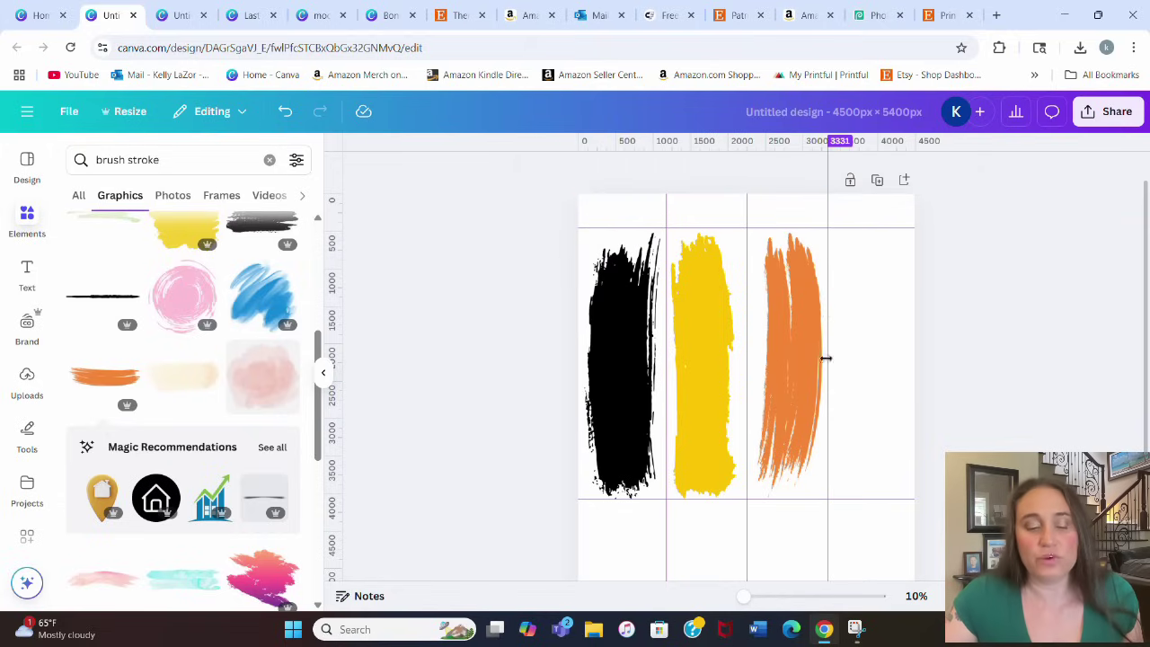
Step: Insert the bright orange brush stroke, rotate it upright, and scale it over the existing orange stroke to the column's full height
{"action": "scroll", "coordinate": [185, 395], "scroll_direction": "down", "scroll_amount": 3}
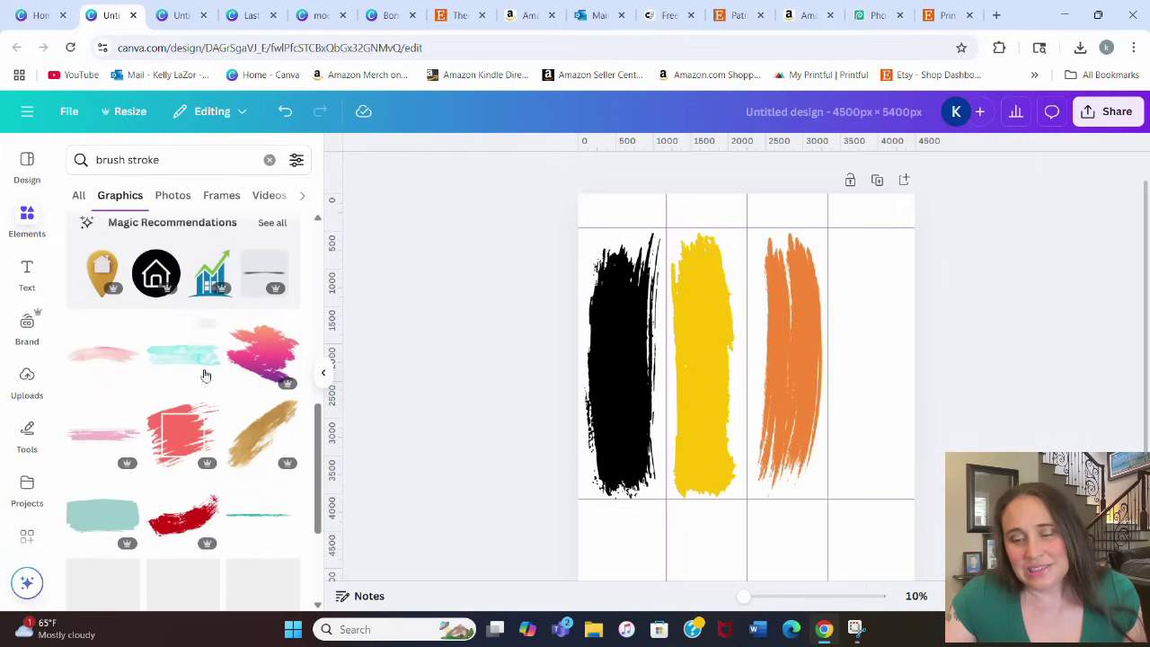
{"action": "scroll", "coordinate": [215, 413], "scroll_direction": "down", "scroll_amount": 3}
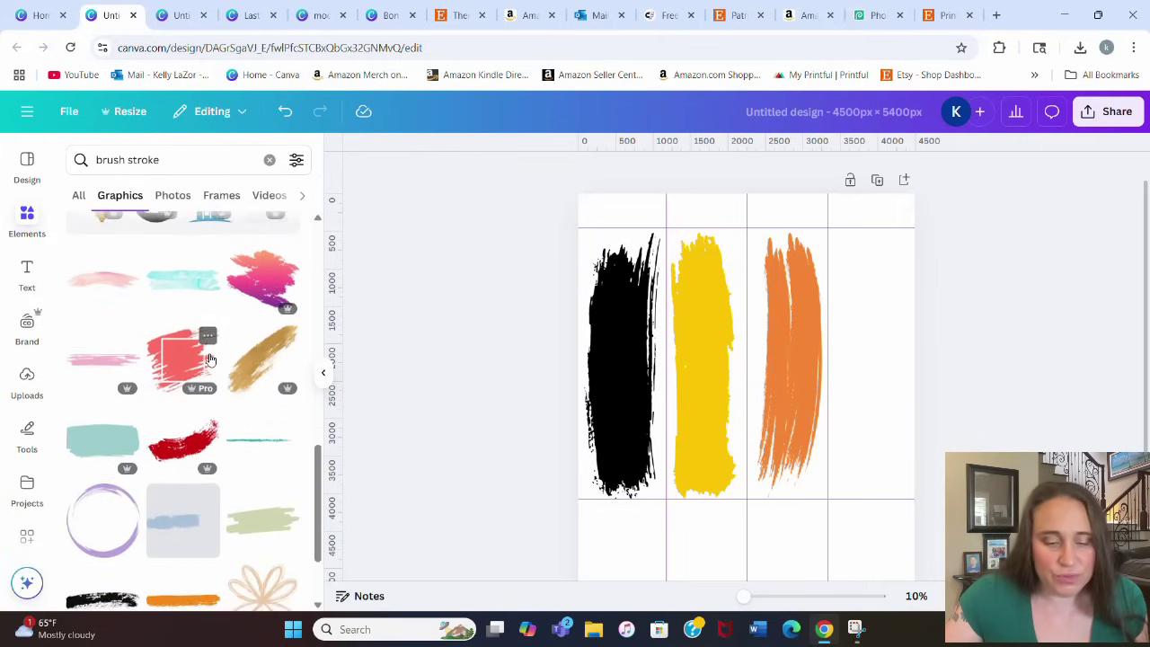
{"action": "scroll", "coordinate": [250, 432], "scroll_direction": "down", "scroll_amount": 2}
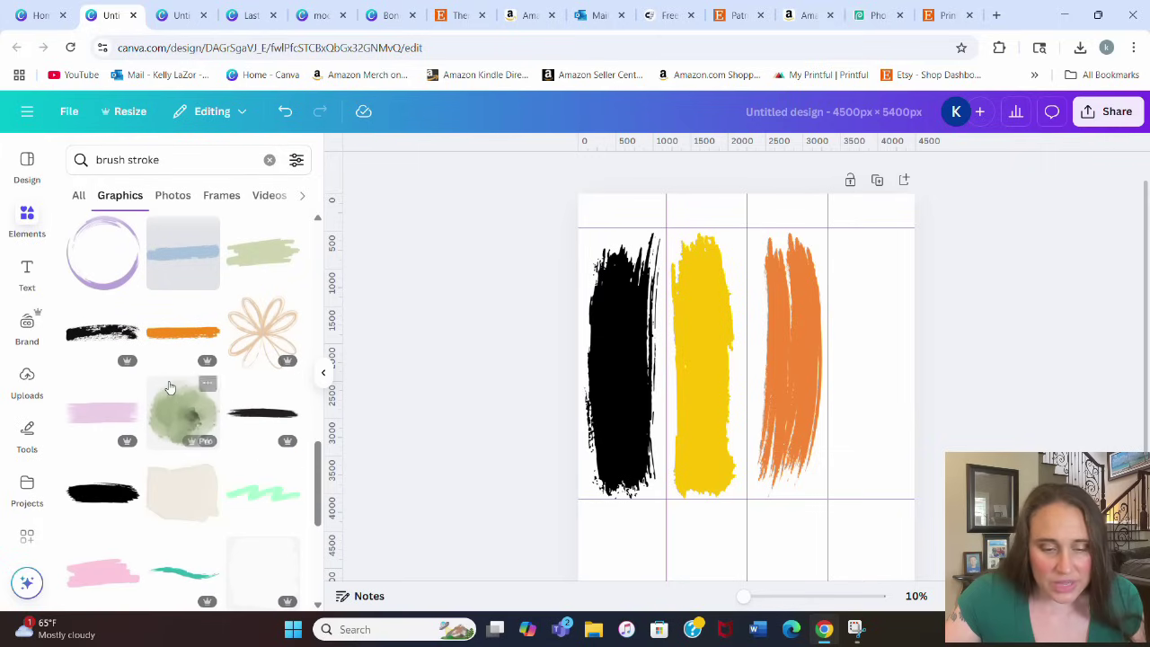
{"action": "left_click", "coordinate": [184, 333]}
{"action": "mouse_move", "coordinate": [733, 441]}
{"action": "left_mouse_down"}
{"action": "mouse_move", "coordinate": [788, 421]}
{"action": "mouse_move", "coordinate": [778, 322]}
{"action": "left_mouse_up"}
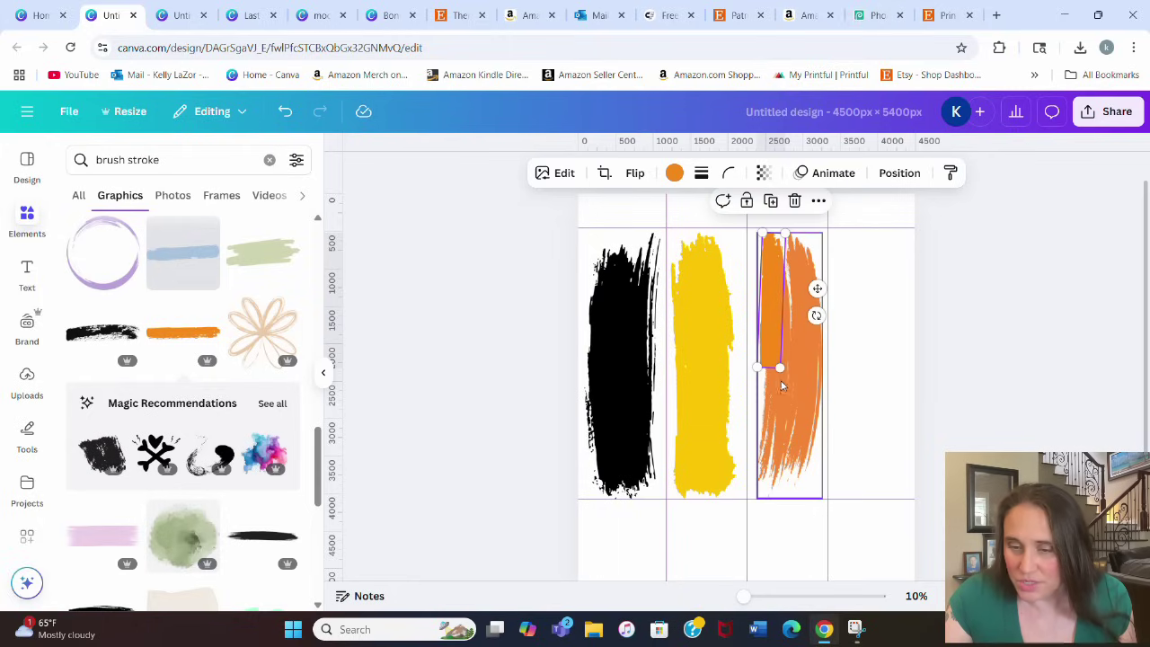
{"action": "left_click_drag", "start_coordinate": [780, 367], "coordinate": [825, 493]}
{"action": "key", "text": "Escape"}
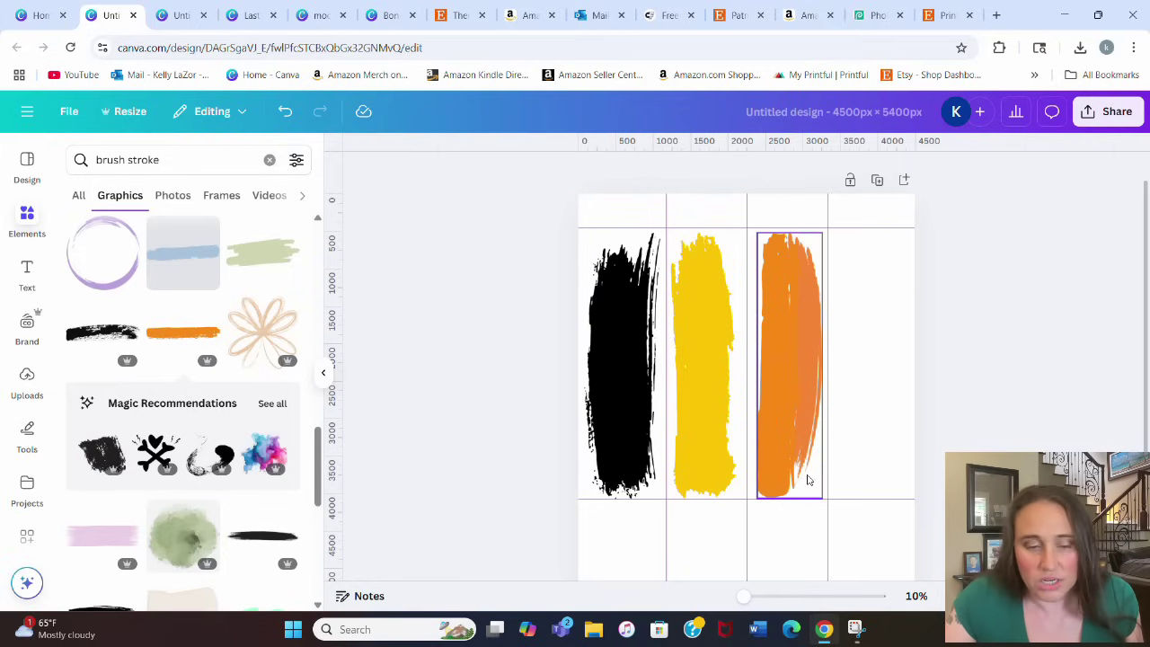
Step: Insert the light green brush stroke, rotate it upright, and place it over the lower right part of the orange strokes
{"action": "left_click", "coordinate": [257, 235]}
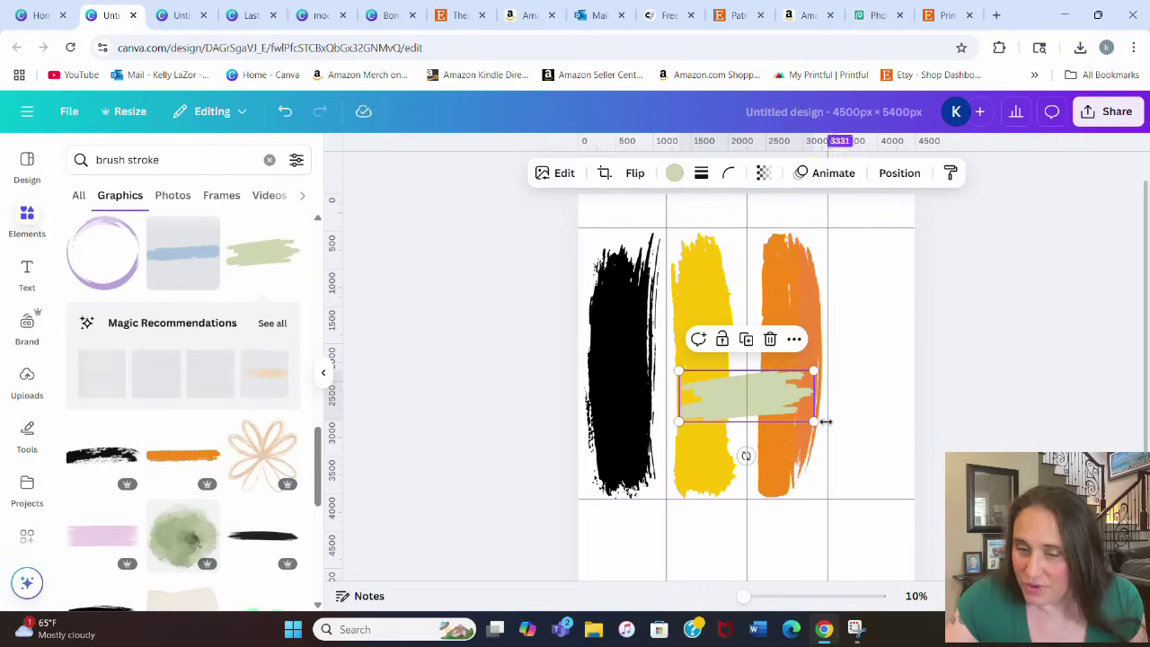
{"action": "mouse_move", "coordinate": [744, 455]}
{"action": "left_mouse_down"}
{"action": "mouse_move", "coordinate": [777, 414]}
{"action": "mouse_move", "coordinate": [765, 396]}
{"action": "mouse_move", "coordinate": [813, 427]}
{"action": "left_mouse_up"}
{"action": "left_click", "coordinate": [890, 411]}
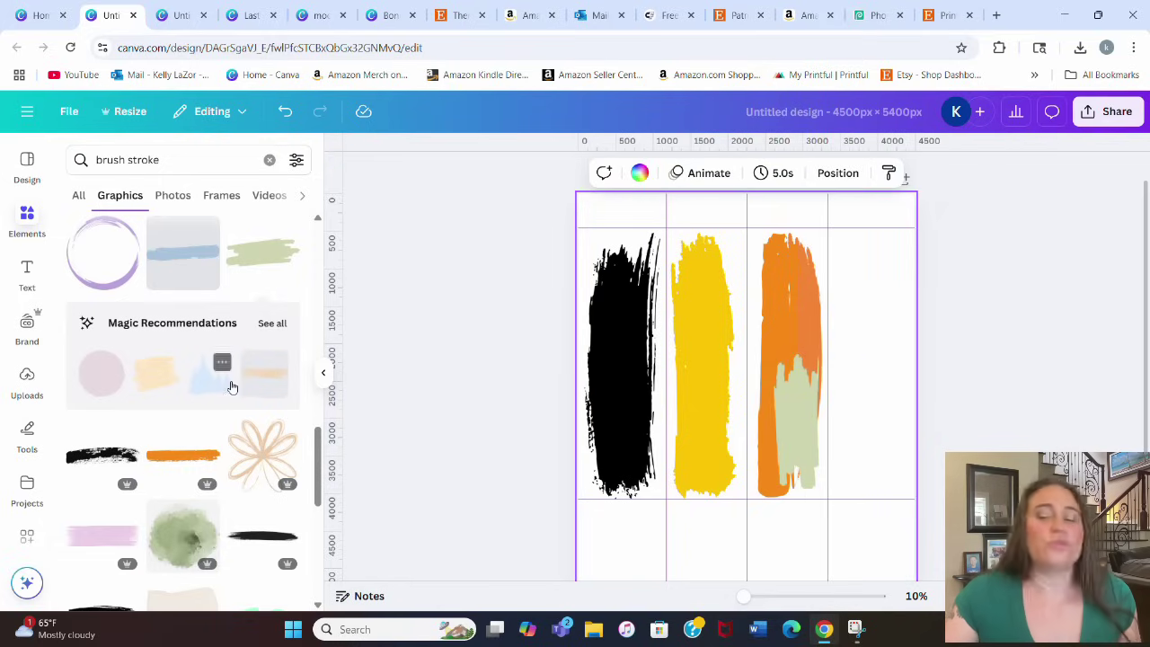
Step: Find and insert the dark green brush stroke, rotate it upright, and move it into the fourth guide column
{"action": "scroll", "coordinate": [232, 386], "scroll_direction": "down", "scroll_amount": 3}
{"action": "scroll", "coordinate": [113, 413], "scroll_direction": "down", "scroll_amount": 1}
{"action": "scroll", "coordinate": [112, 413], "scroll_direction": "down", "scroll_amount": 5}
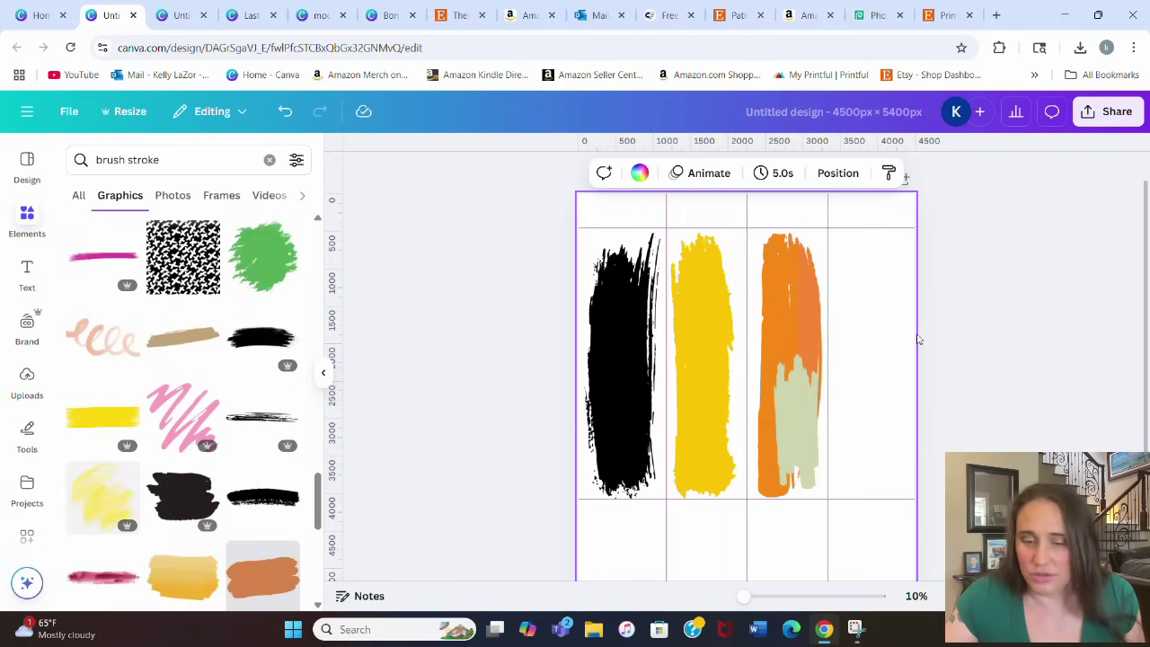
{"action": "scroll", "coordinate": [226, 367], "scroll_direction": "down", "scroll_amount": 4}
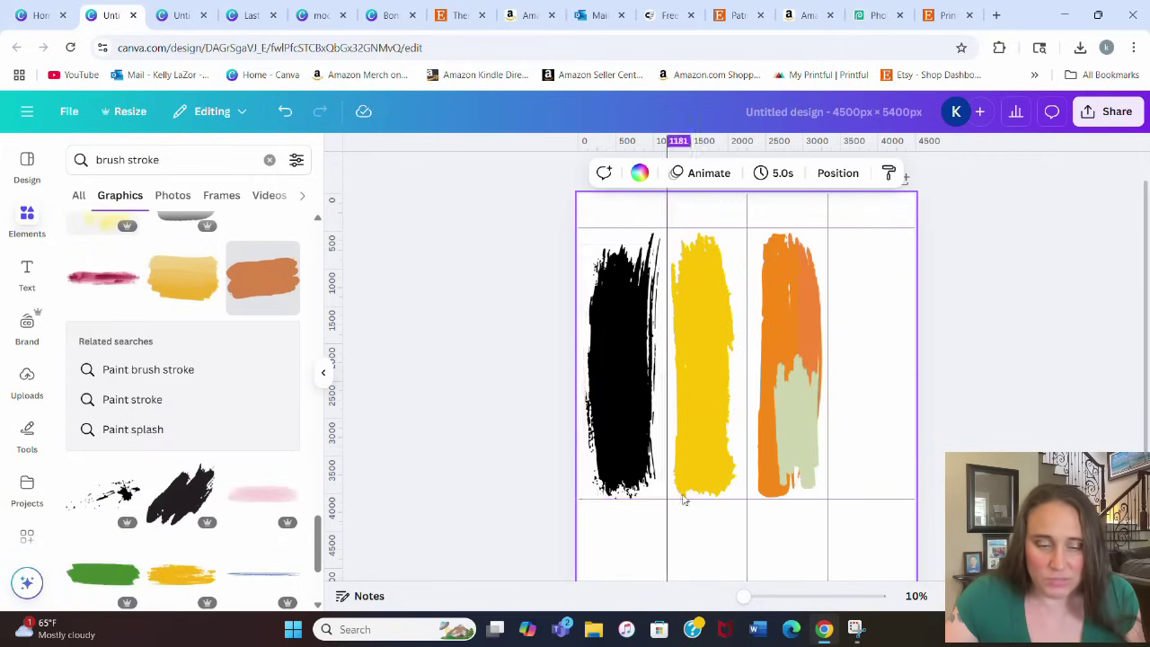
{"action": "scroll", "coordinate": [797, 412], "scroll_direction": "down", "scroll_amount": 1}
{"action": "scroll", "coordinate": [135, 400], "scroll_direction": "down", "scroll_amount": 2}
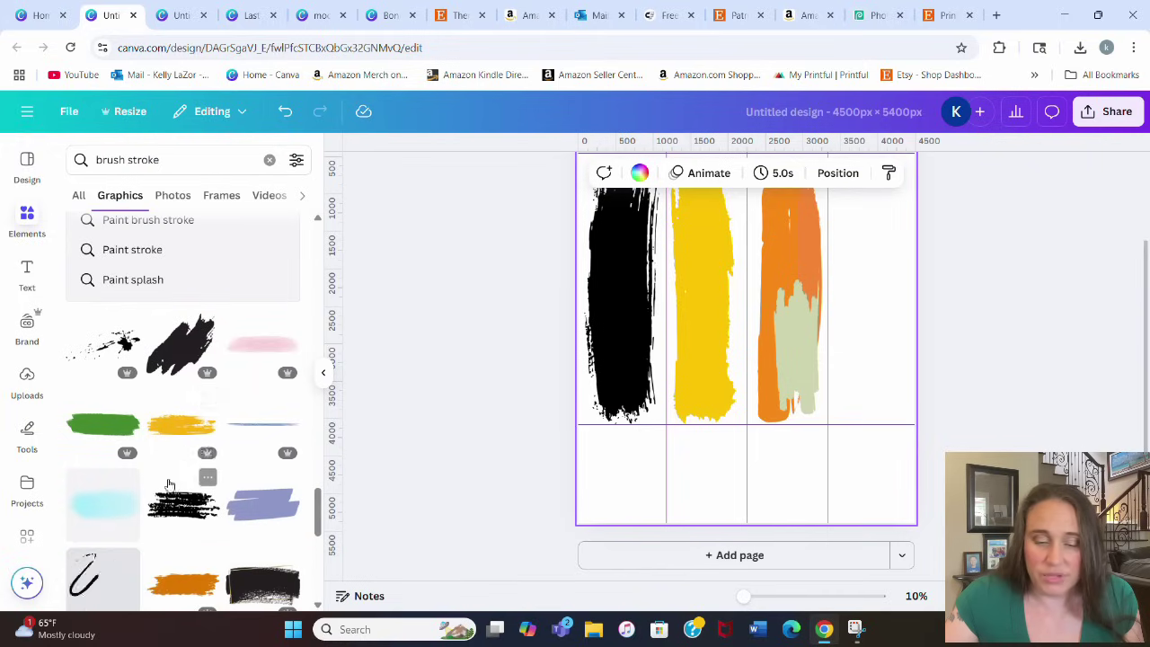
{"action": "left_click", "coordinate": [115, 428]}
{"action": "mouse_move", "coordinate": [731, 374]}
{"action": "left_mouse_down"}
{"action": "mouse_move", "coordinate": [784, 342]}
{"action": "mouse_move", "coordinate": [786, 321]}
{"action": "left_mouse_up"}
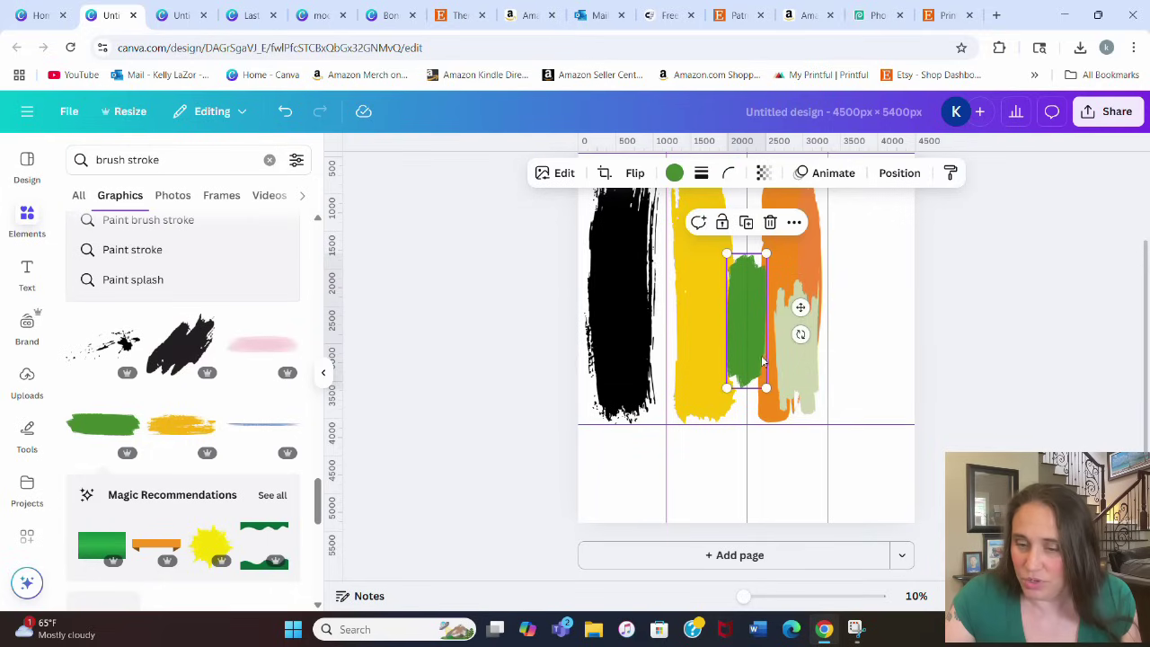
{"action": "left_click_drag", "start_coordinate": [762, 361], "coordinate": [873, 294]}
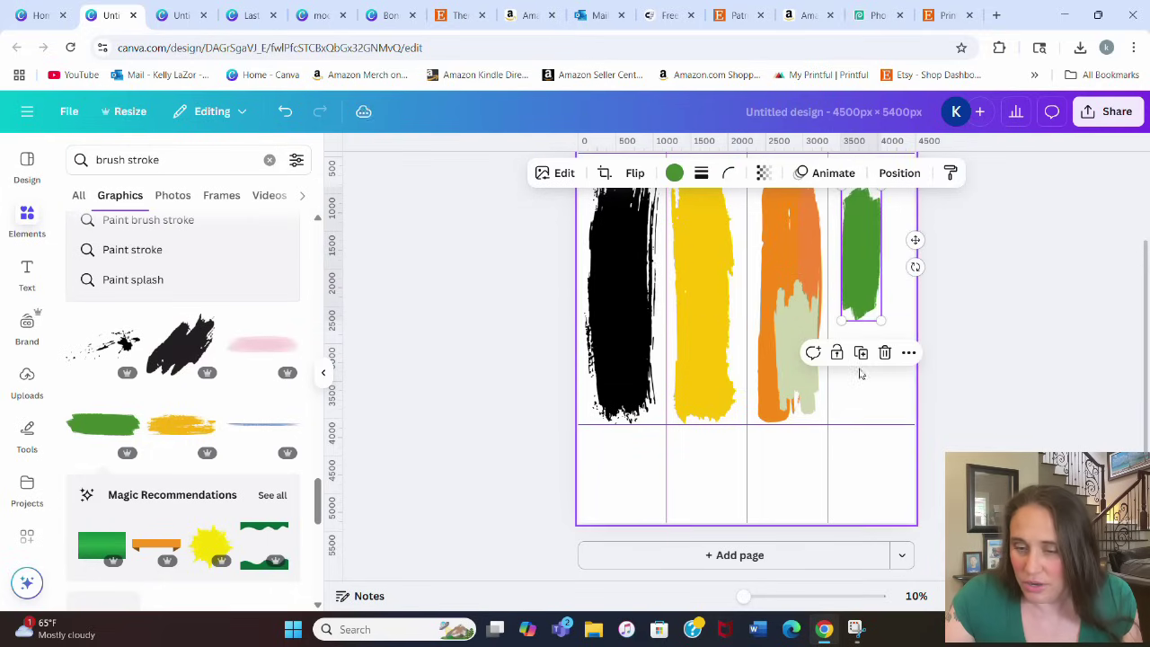
Step: Align the green stroke with the tops of the other strokes and scale it to fill the fourth column's width
{"action": "scroll", "coordinate": [871, 343], "scroll_direction": "up", "scroll_amount": 1}
{"action": "scroll", "coordinate": [872, 343], "scroll_direction": "up", "scroll_amount": 1}
{"action": "left_click_drag", "start_coordinate": [859, 388], "coordinate": [848, 355]}
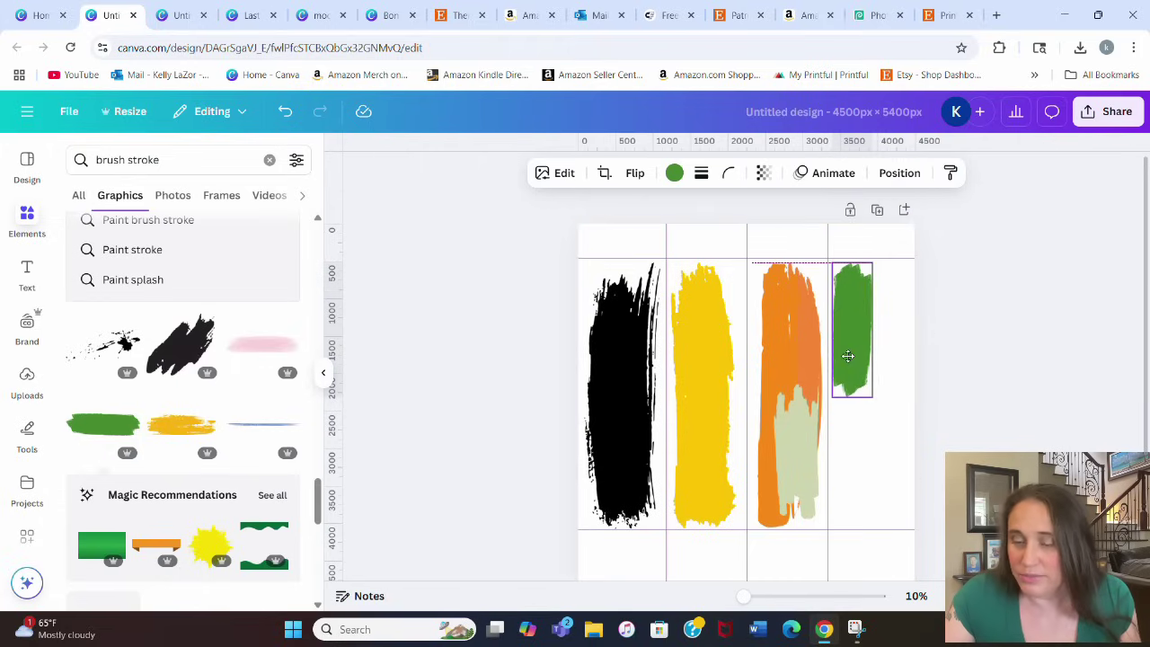
{"action": "mouse_move", "coordinate": [871, 396]}
{"action": "left_mouse_down"}
{"action": "mouse_move", "coordinate": [894, 528]}
{"action": "mouse_move", "coordinate": [882, 492]}
{"action": "left_mouse_up"}
{"action": "left_click", "coordinate": [965, 409]}
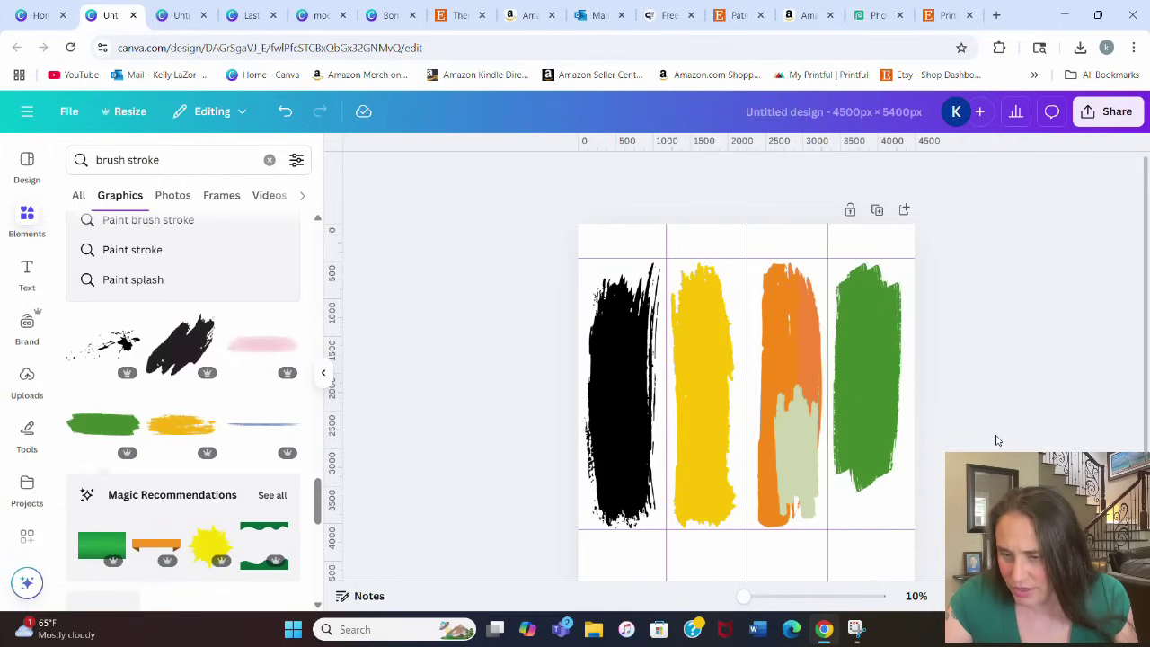
{"action": "left_click_drag", "start_coordinate": [871, 441], "coordinate": [869, 437]}
{"action": "left_click", "coordinate": [936, 449]}
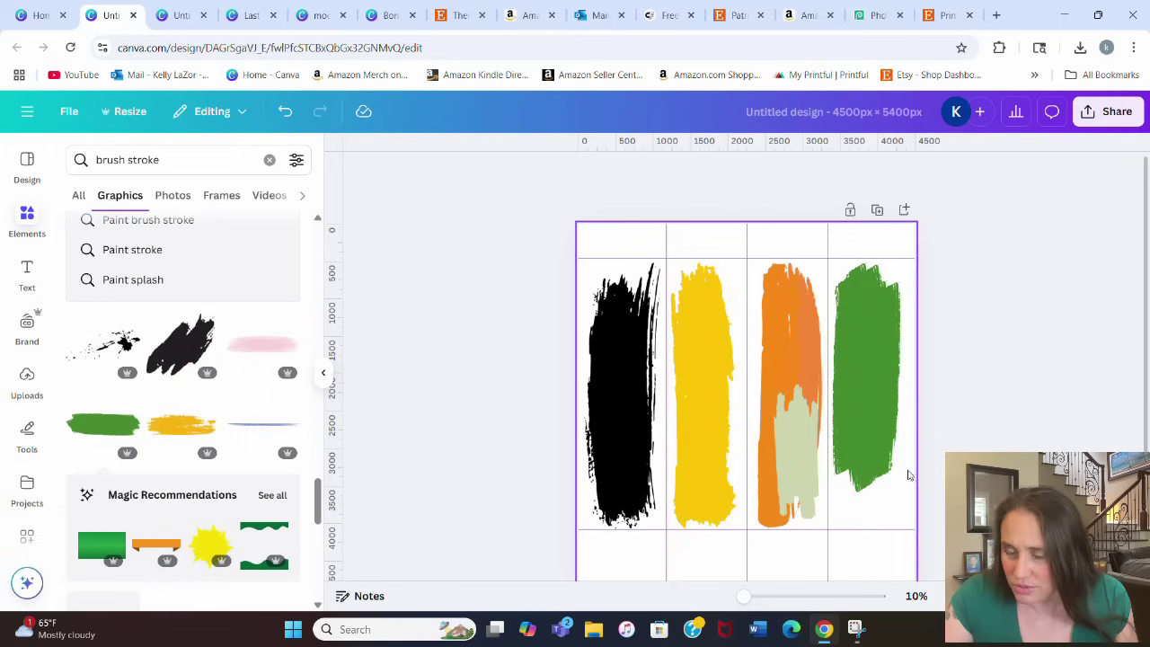
{"action": "left_click", "coordinate": [875, 476]}
{"action": "left_click_drag", "start_coordinate": [898, 491], "coordinate": [895, 513]}
{"action": "key", "text": "Escape"}
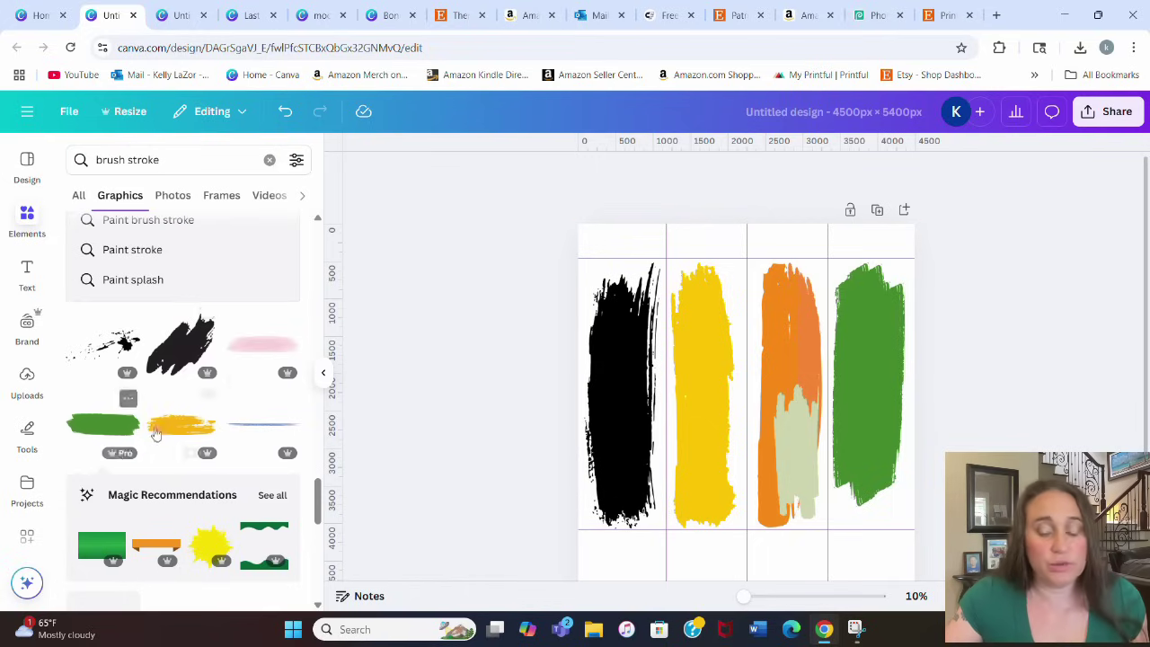
Step: Insert the jagged dark orange brush stroke, rotate it upright, and scale it over the lower part of the green stroke
{"action": "scroll", "coordinate": [189, 422], "scroll_direction": "down", "scroll_amount": 5}
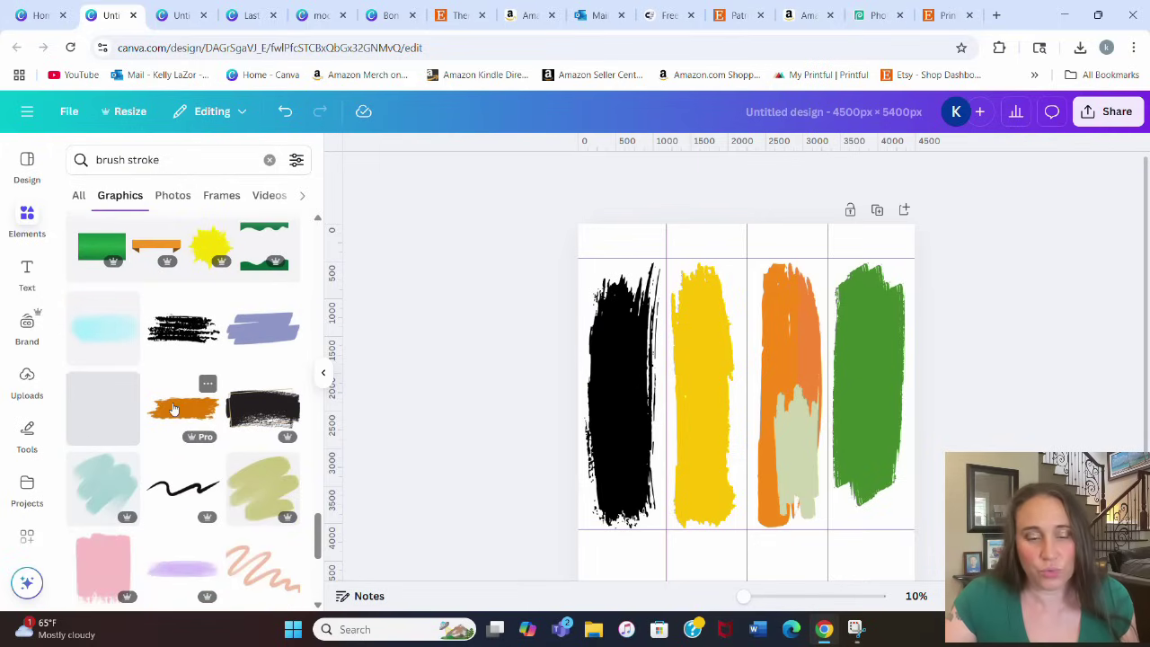
{"action": "left_click", "coordinate": [189, 420]}
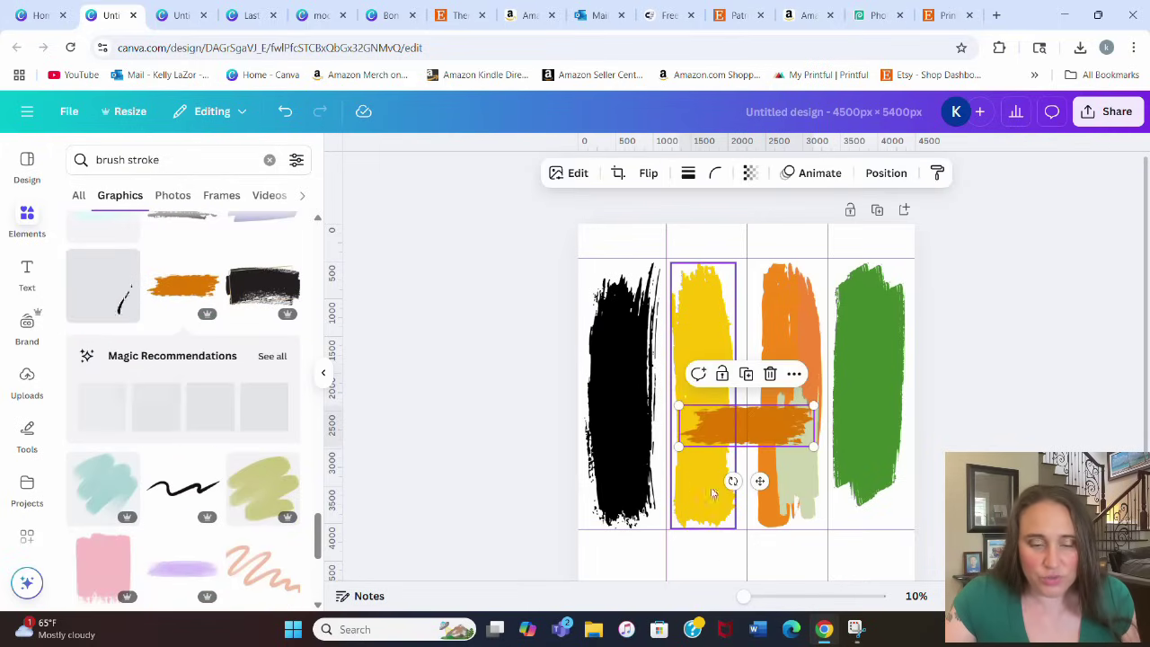
{"action": "mouse_move", "coordinate": [732, 480]}
{"action": "left_mouse_down"}
{"action": "mouse_move", "coordinate": [768, 440]}
{"action": "mouse_move", "coordinate": [771, 415]}
{"action": "mouse_move", "coordinate": [771, 426]}
{"action": "mouse_move", "coordinate": [832, 438]}
{"action": "mouse_move", "coordinate": [869, 478]}
{"action": "left_mouse_up"}
{"action": "left_click_drag", "start_coordinate": [863, 379], "coordinate": [837, 290]}
{"action": "left_click_drag", "start_coordinate": [877, 478], "coordinate": [873, 488]}
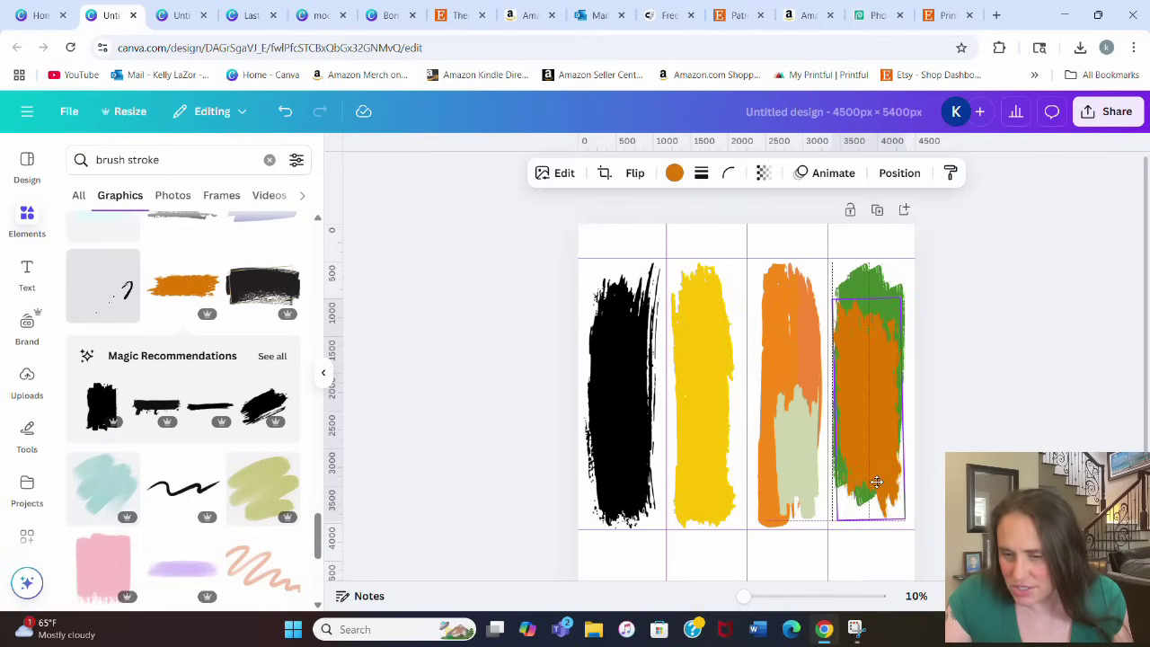
Step: Insert the pink brush stroke, rotate it upright, and place it over the lower left part of the fourth column's strokes
{"action": "scroll", "coordinate": [218, 393], "scroll_direction": "down", "scroll_amount": 8}
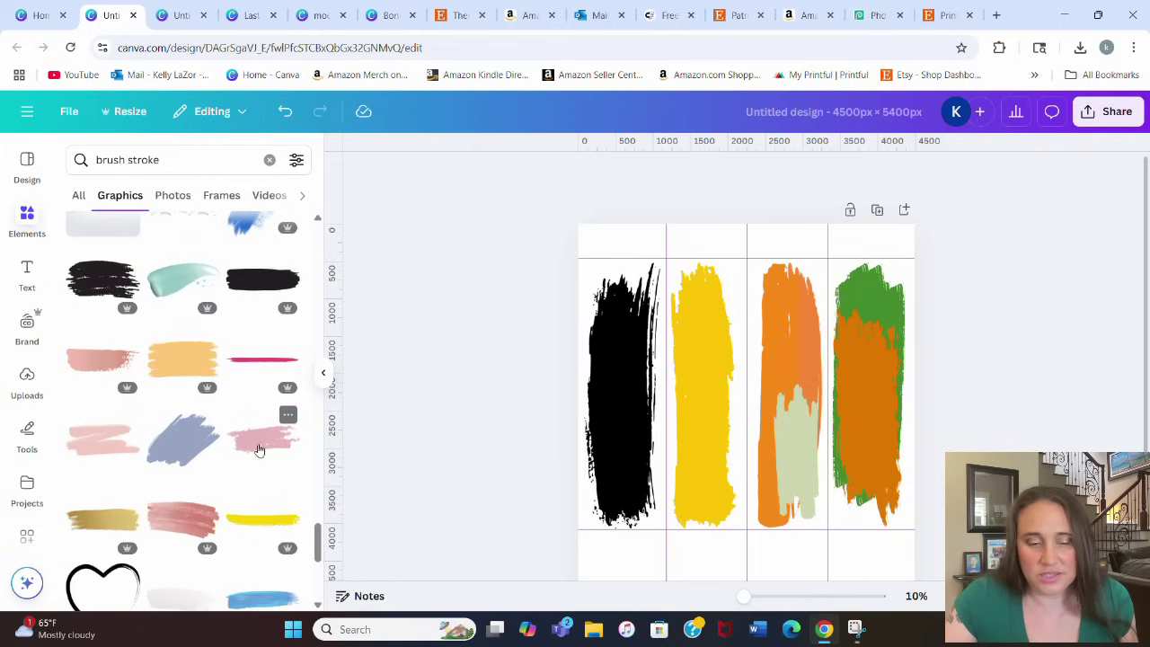
{"action": "left_click", "coordinate": [259, 451]}
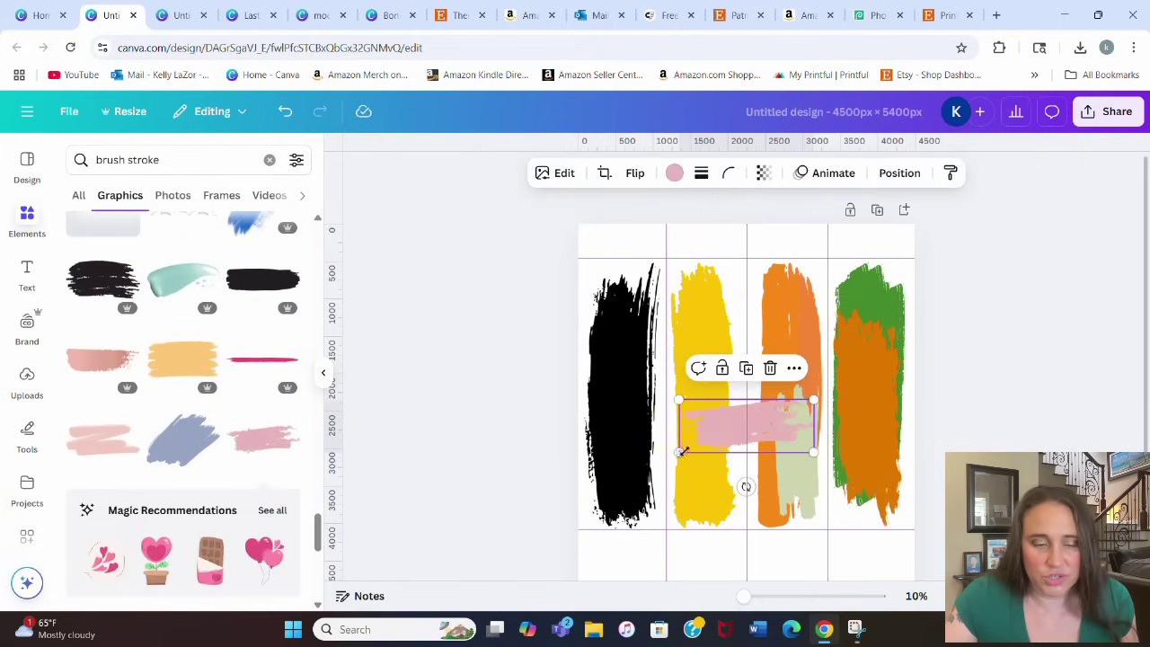
{"action": "left_click_drag", "start_coordinate": [744, 483], "coordinate": [722, 400]}
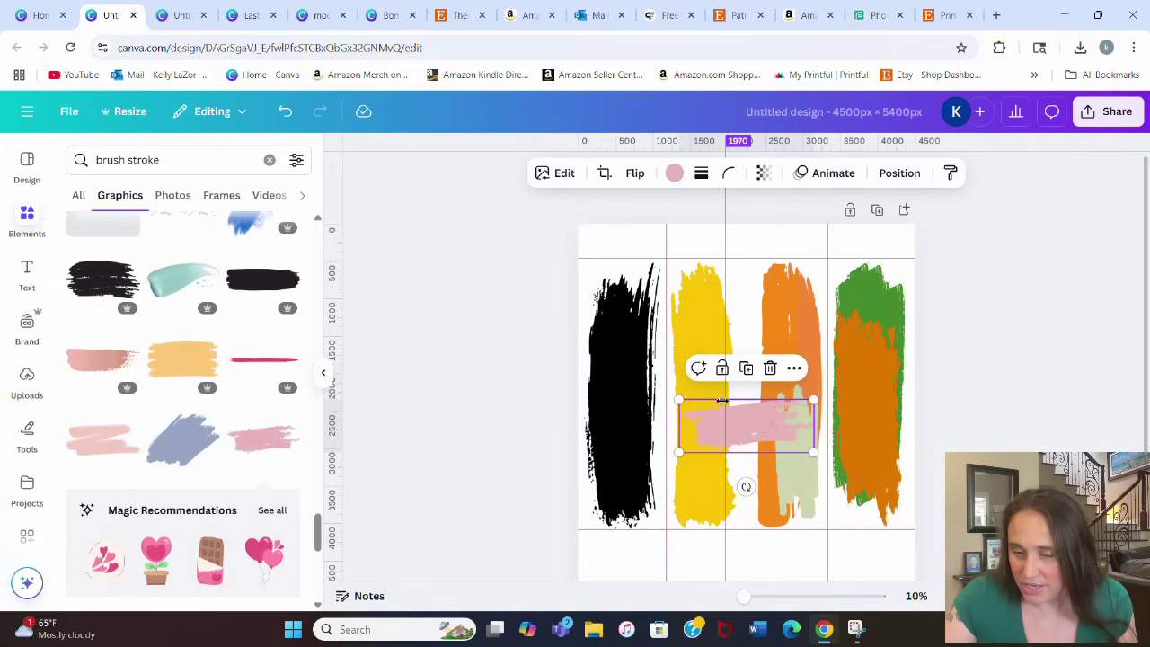
{"action": "left_click_drag", "start_coordinate": [768, 446], "coordinate": [895, 438]}
{"action": "mouse_move", "coordinate": [873, 477]}
{"action": "left_mouse_down"}
{"action": "mouse_move", "coordinate": [854, 470]}
{"action": "mouse_move", "coordinate": [838, 426]}
{"action": "mouse_move", "coordinate": [842, 435]}
{"action": "left_mouse_up"}
{"action": "left_click", "coordinate": [1019, 407]}
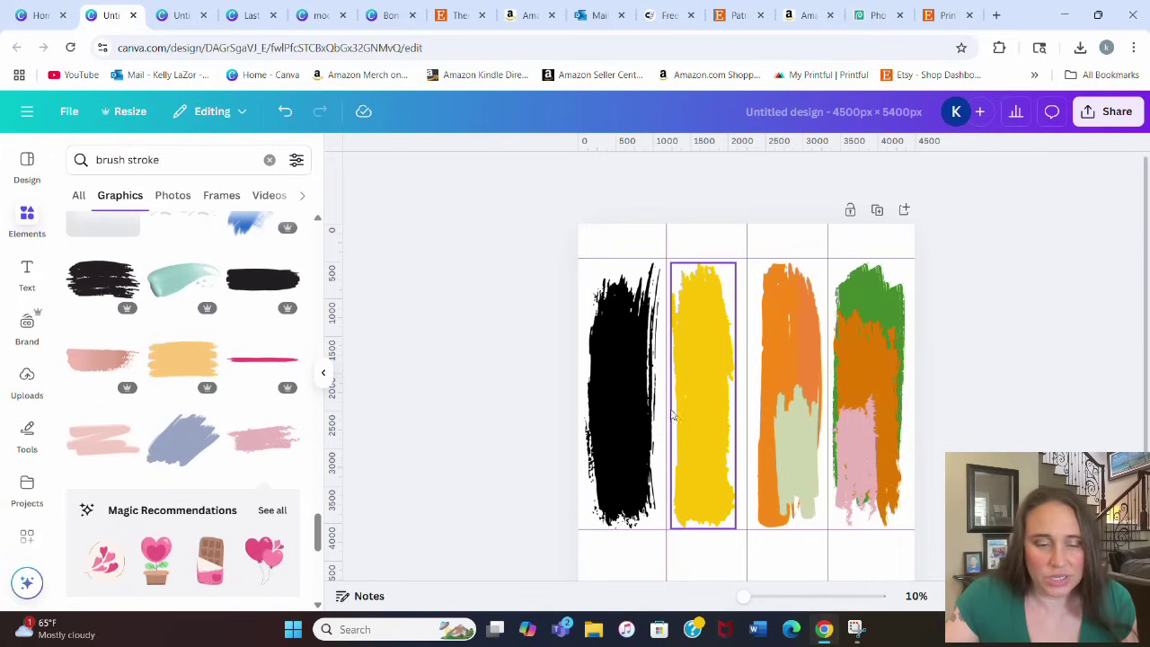
Step: Insert the rough black brush stroke, rotate it upright, and place it over the upper part of the yellow stroke
{"action": "scroll", "coordinate": [81, 386], "scroll_direction": "down", "scroll_amount": 3}
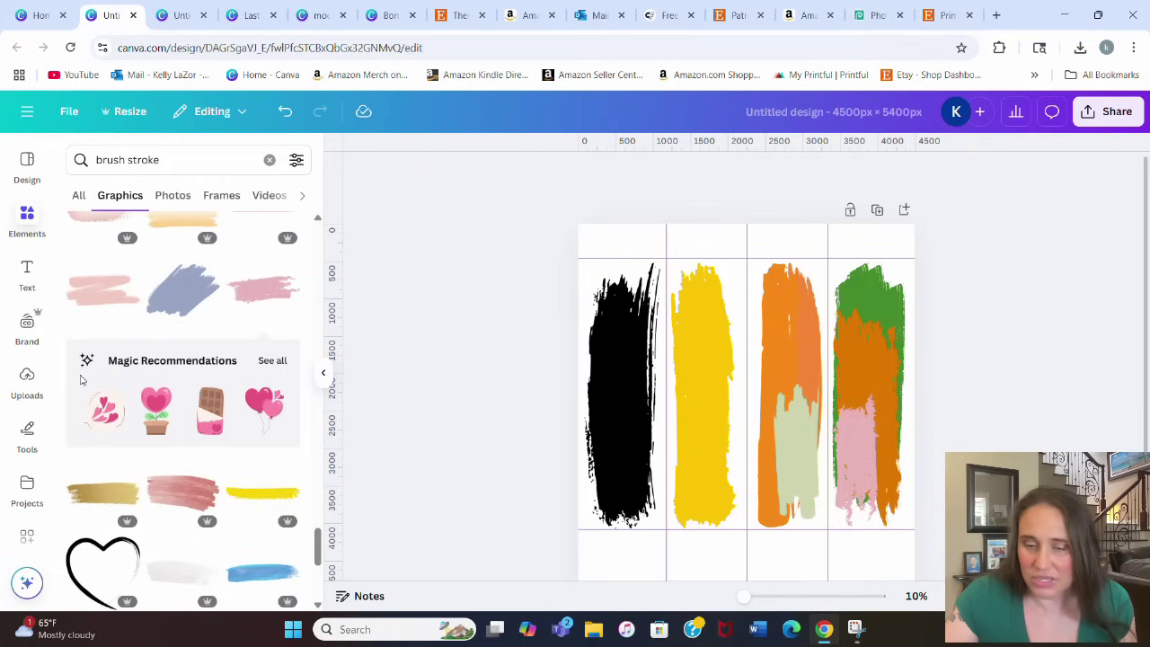
{"action": "scroll", "coordinate": [81, 382], "scroll_direction": "up", "scroll_amount": 3}
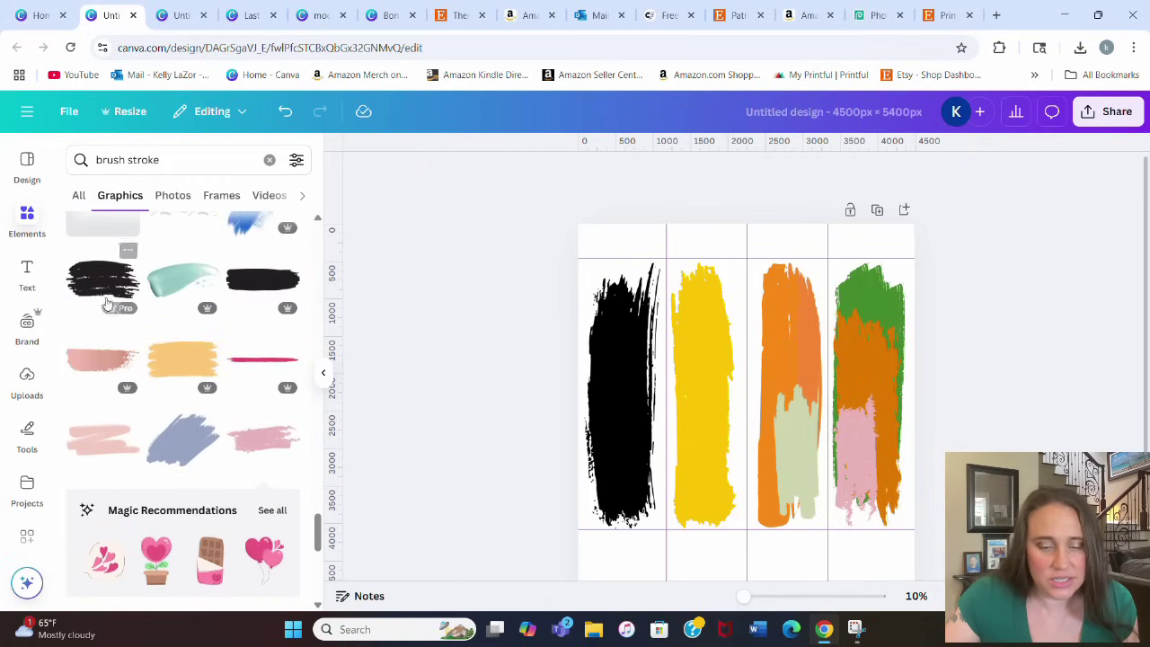
{"action": "left_click", "coordinate": [112, 306]}
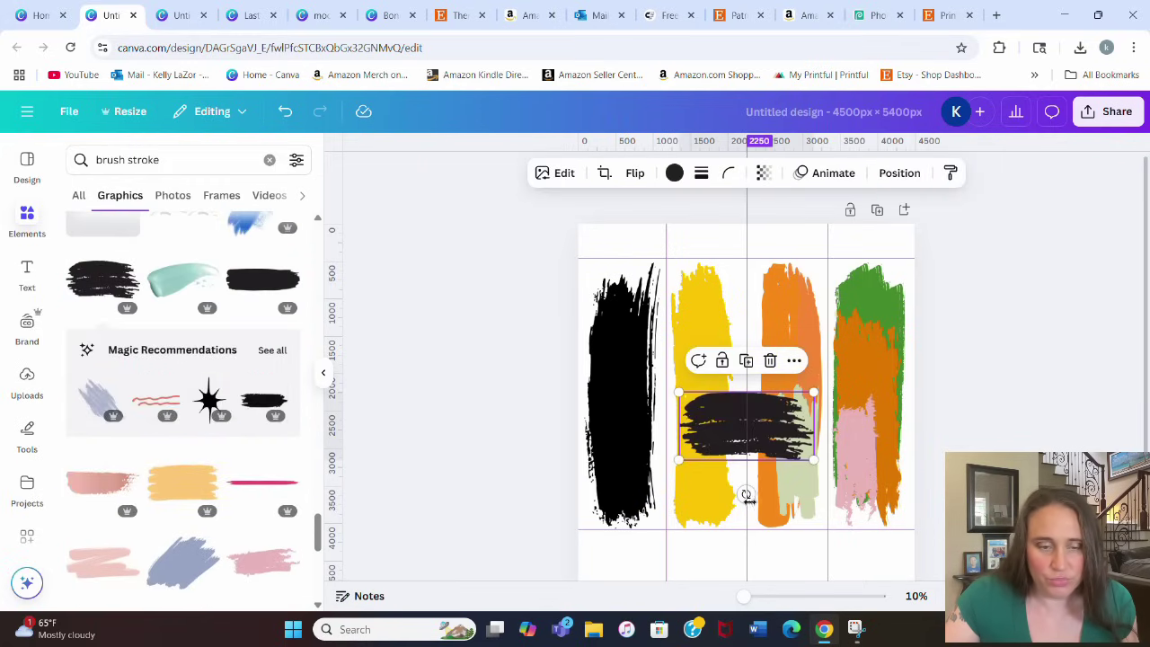
{"action": "left_click_drag", "start_coordinate": [746, 497], "coordinate": [729, 498]}
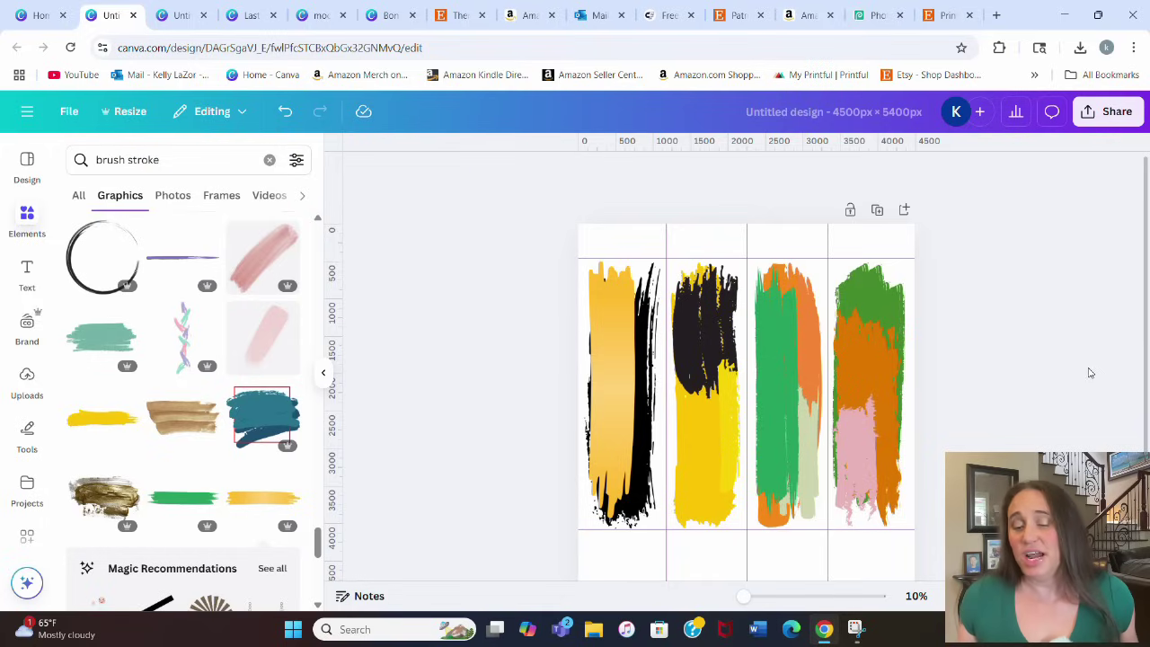
Step: Name the design "brush stroke frame"
{"action": "left_click", "coordinate": [797, 123]}
{"action": "type", "text": "brush sto"}
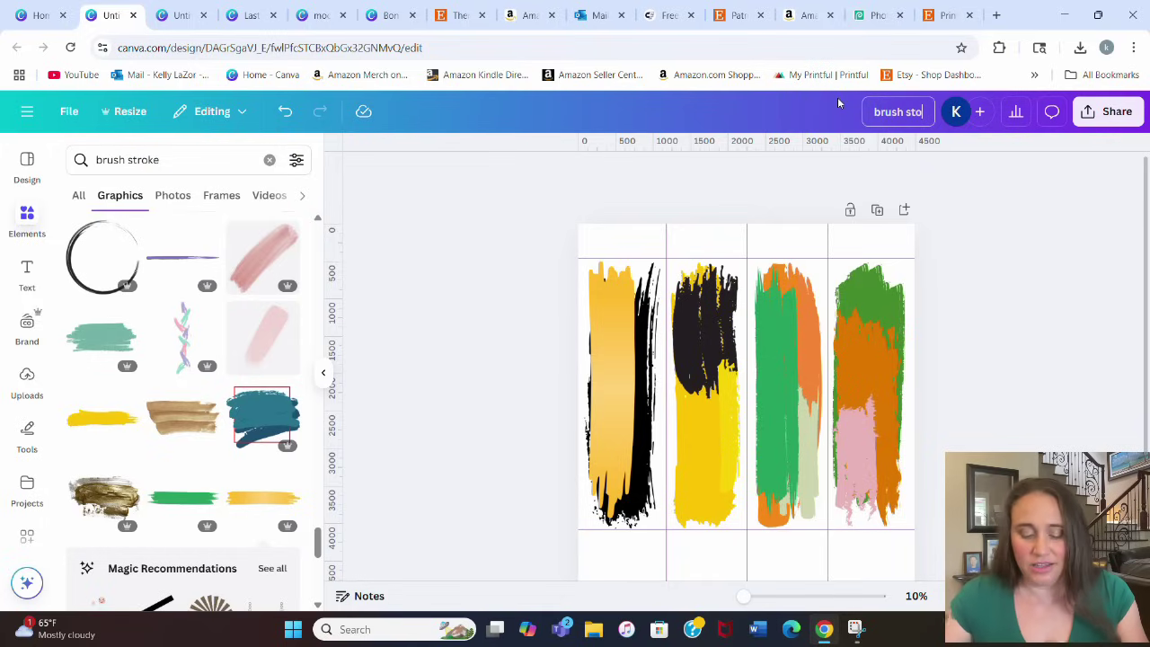
{"action": "key", "text": "BackSpace"}
{"action": "type", "text": "roke frame"}
Step: Download the design as a 4,500 × 5,400 px PNG with a transparent background
{"action": "left_click", "coordinate": [1106, 112]}
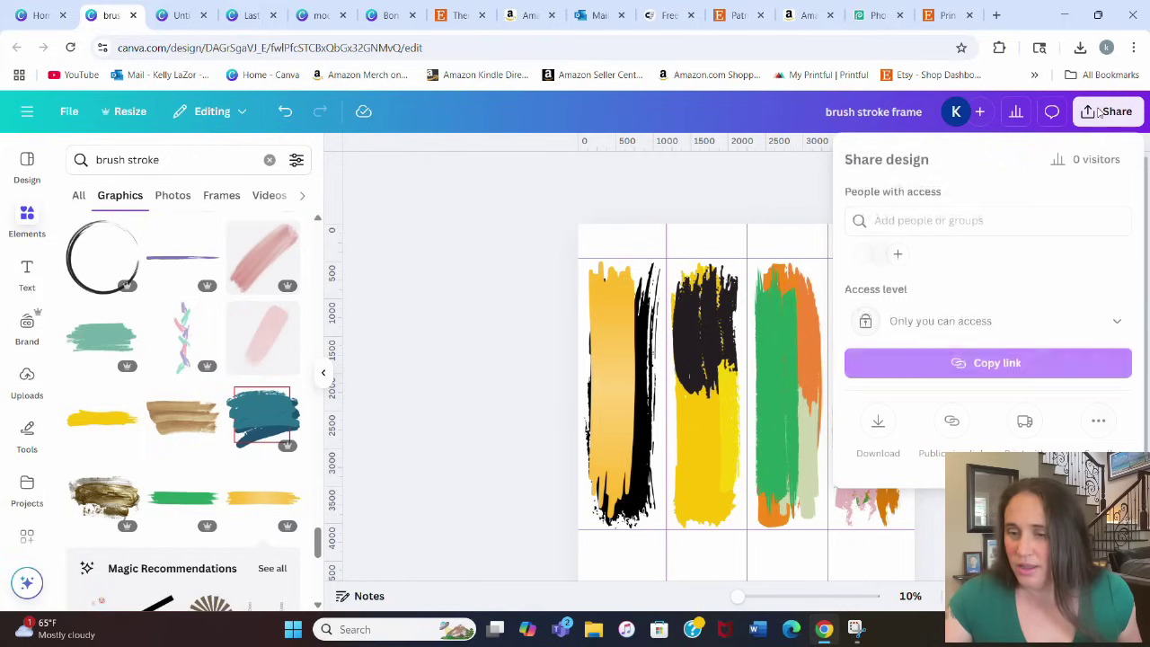
{"action": "left_click", "coordinate": [878, 423]}
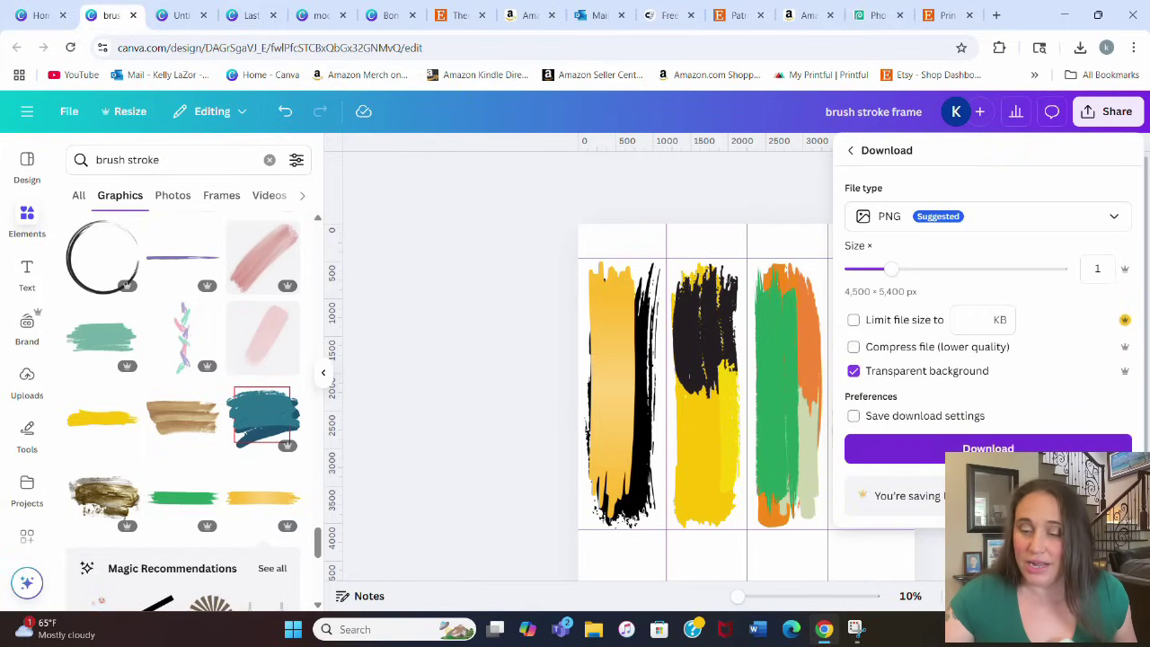
{"action": "left_click", "coordinate": [972, 448]}
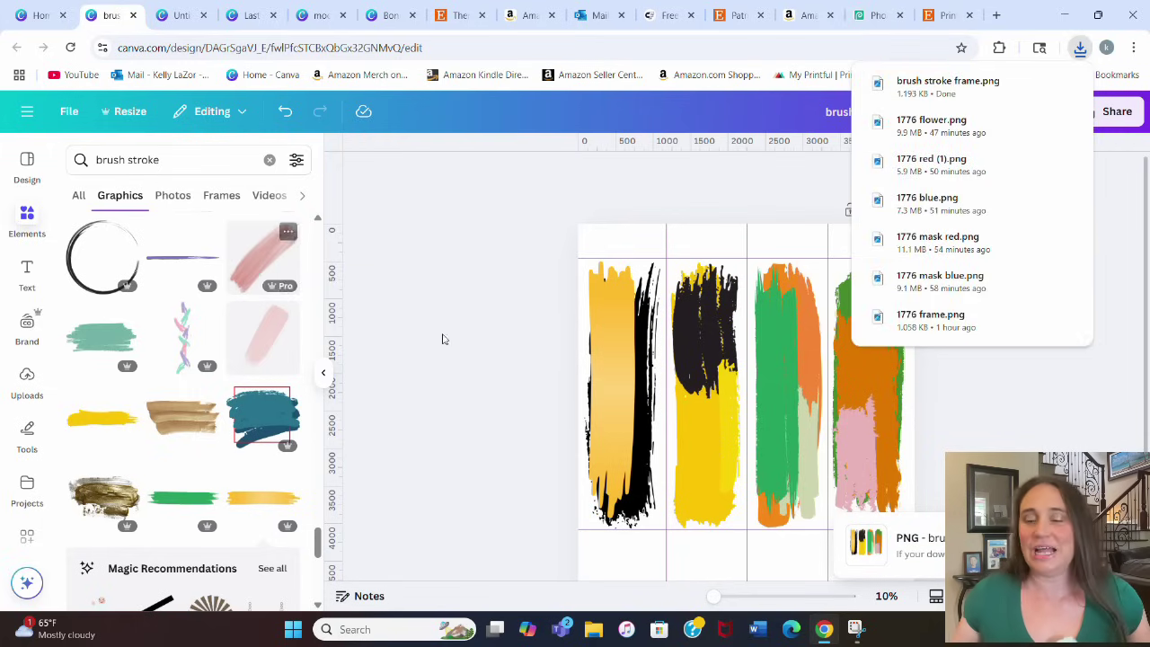
{"action": "left_click", "coordinate": [421, 400]}
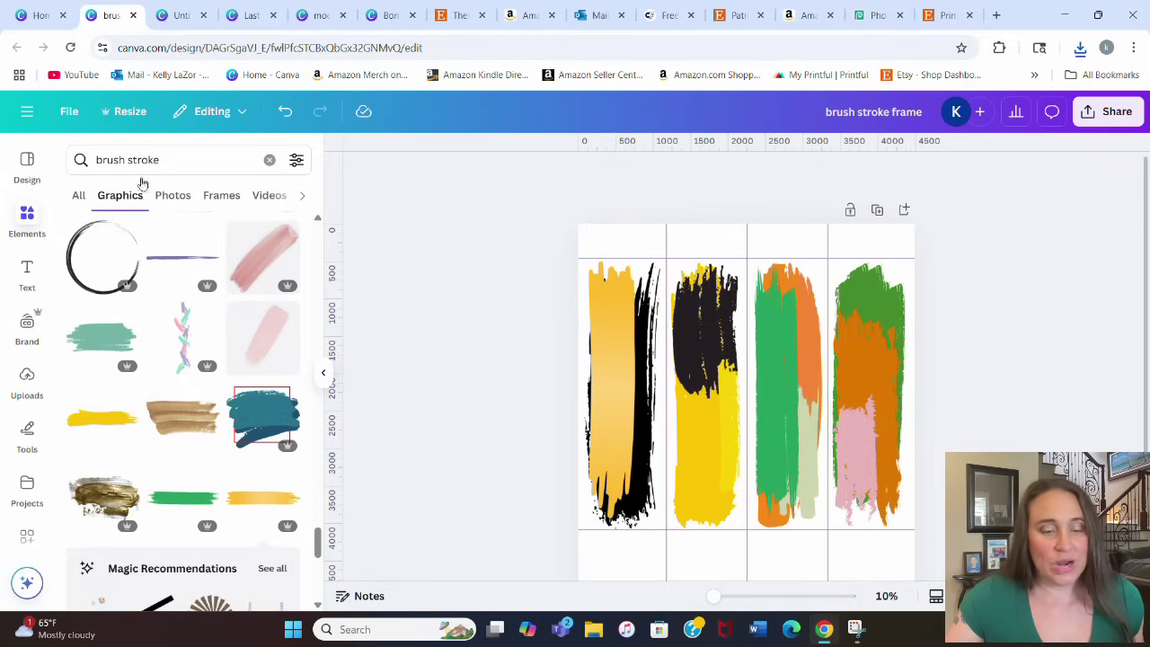
Step: Clear the brush stroke search and open the AI image generator to create a custom image
{"action": "left_click", "coordinate": [269, 160]}
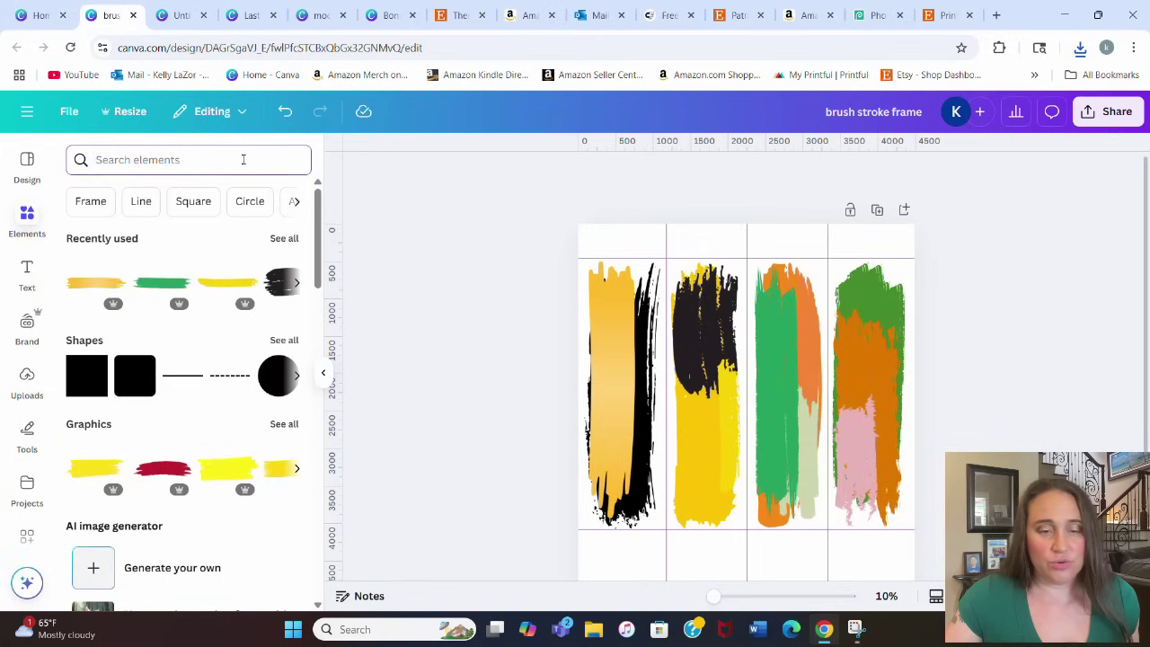
{"action": "scroll", "coordinate": [135, 319], "scroll_direction": "down", "scroll_amount": 3}
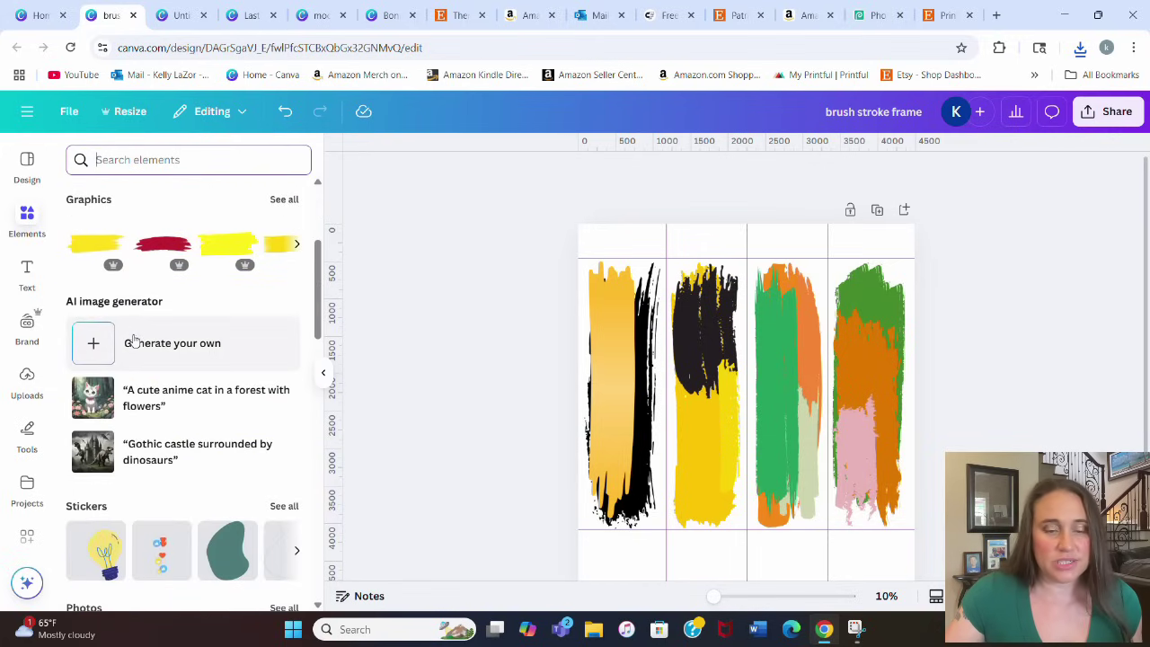
{"action": "left_click", "coordinate": [97, 343]}
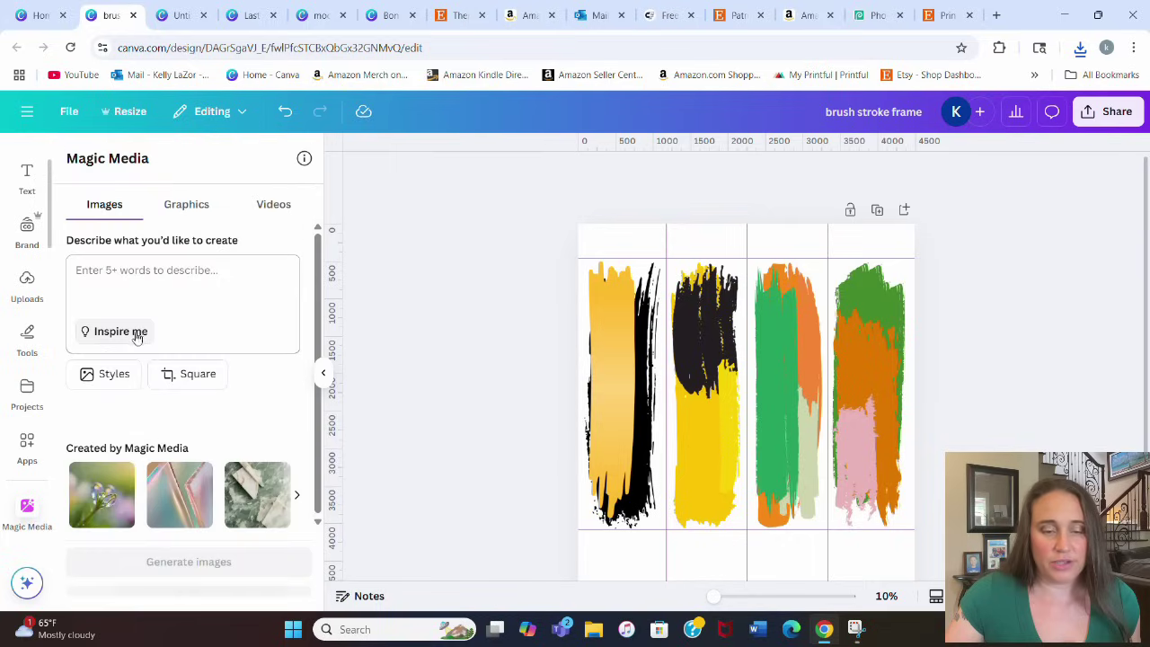
Step: Generate portrait-format AI images from the prompt "lemon pattern"
{"action": "left_click", "coordinate": [192, 374]}
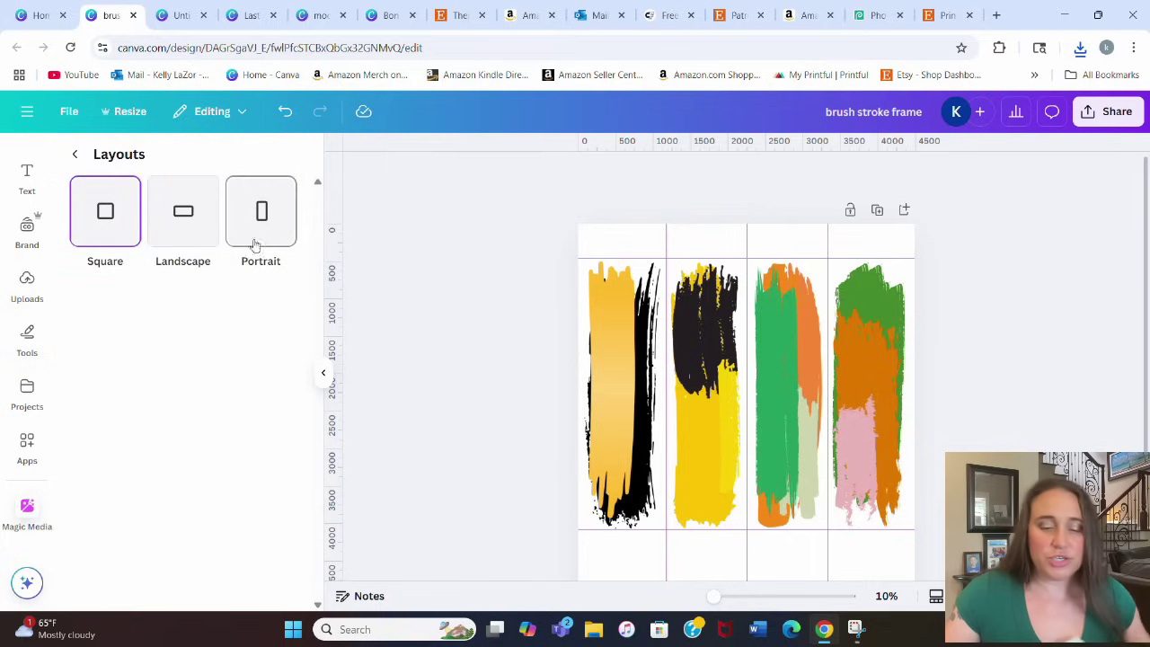
{"action": "left_click", "coordinate": [262, 210]}
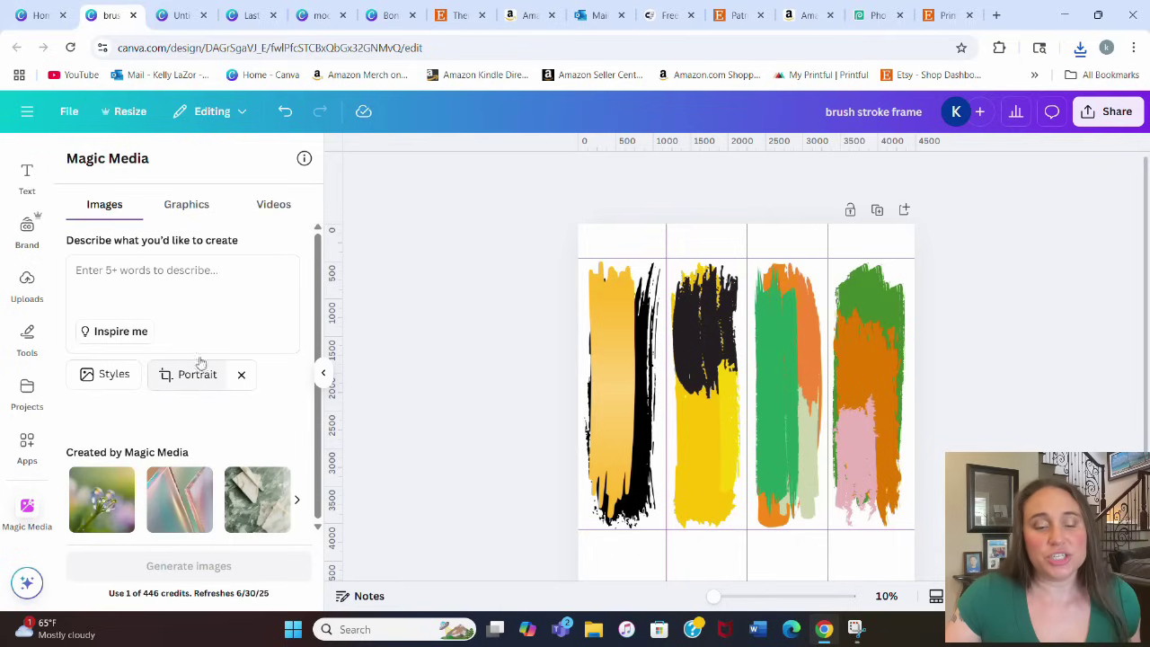
{"action": "left_click", "coordinate": [171, 294]}
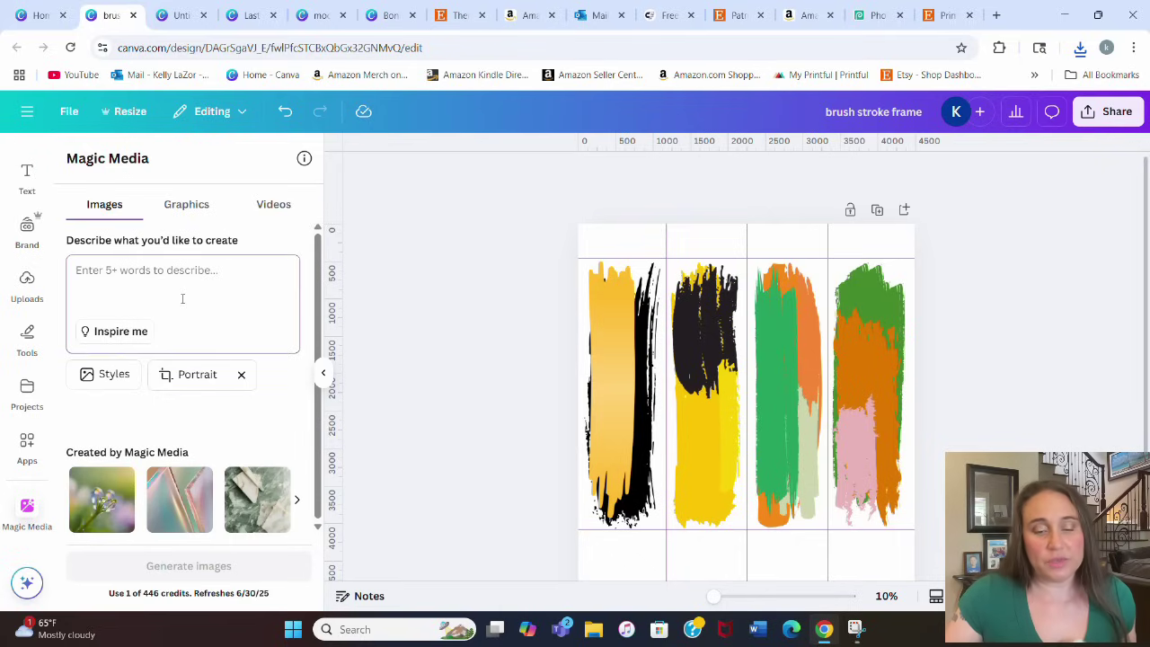
{"action": "type", "text": "lemon pattern"}
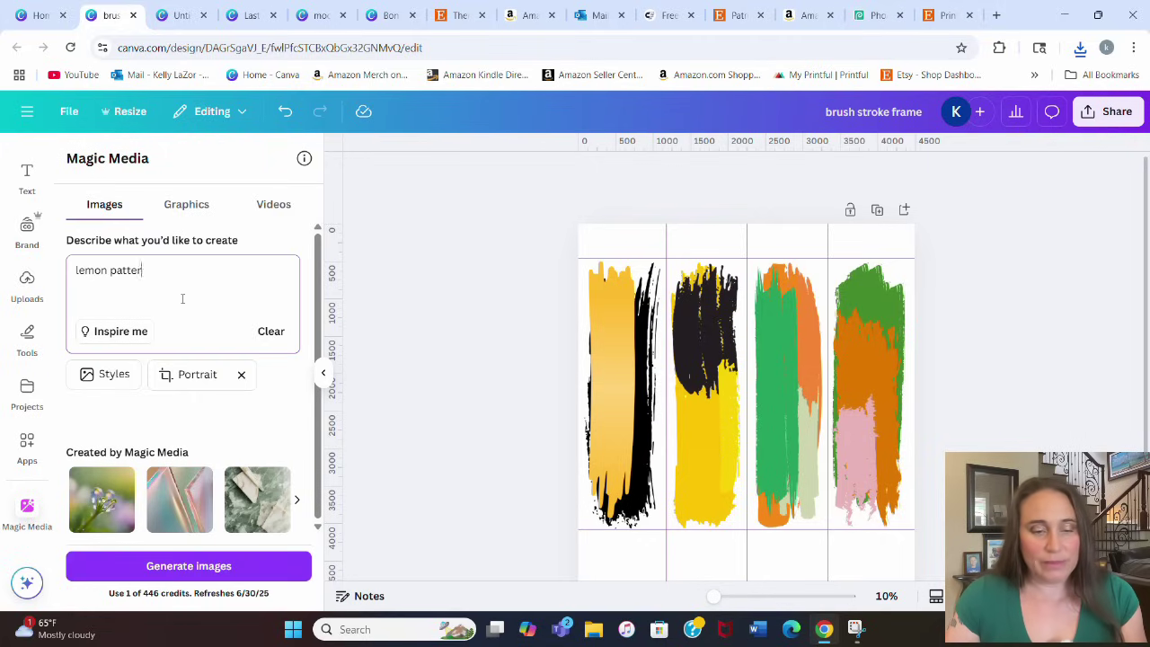
{"action": "left_click", "coordinate": [249, 565]}
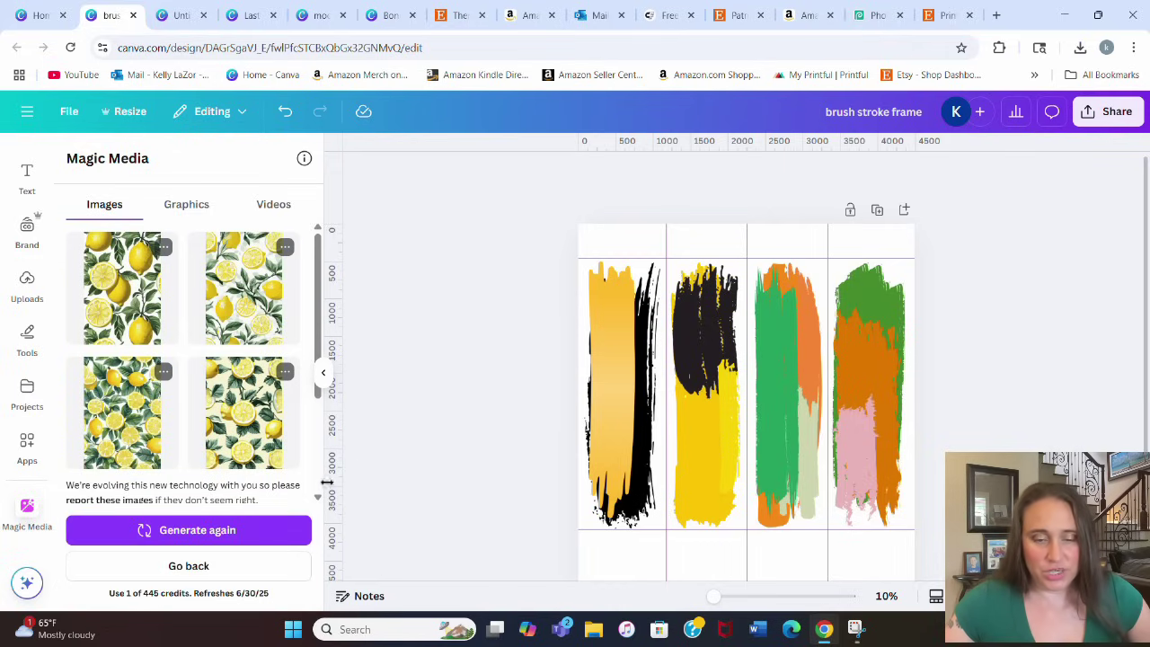
Step: Insert the cream-background lemon pattern, enlarge it to the frame's height, and crop its edge to the first column's guide
{"action": "left_click", "coordinate": [253, 437]}
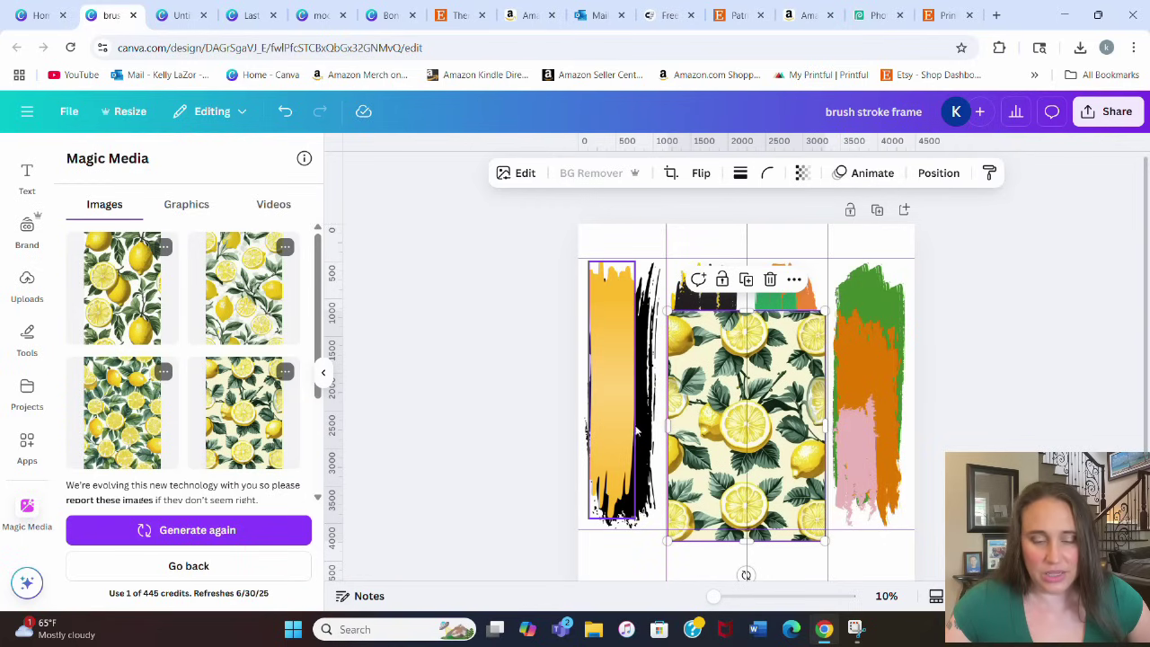
{"action": "left_click_drag", "start_coordinate": [718, 440], "coordinate": [628, 385]}
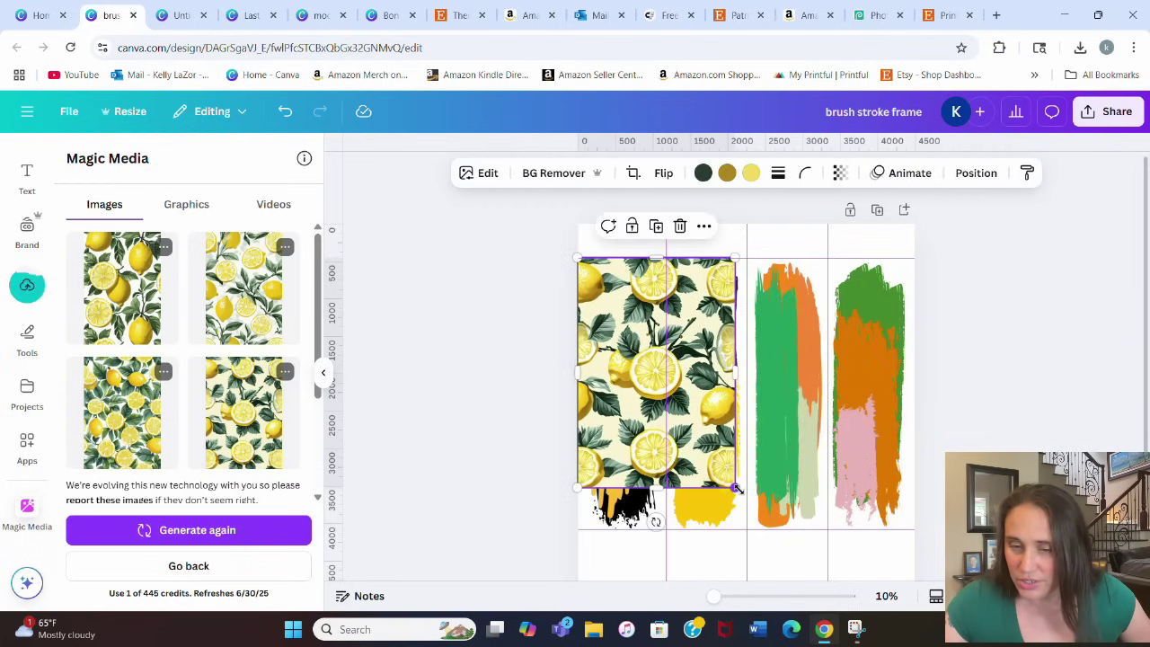
{"action": "left_click_drag", "start_coordinate": [735, 487], "coordinate": [760, 532]}
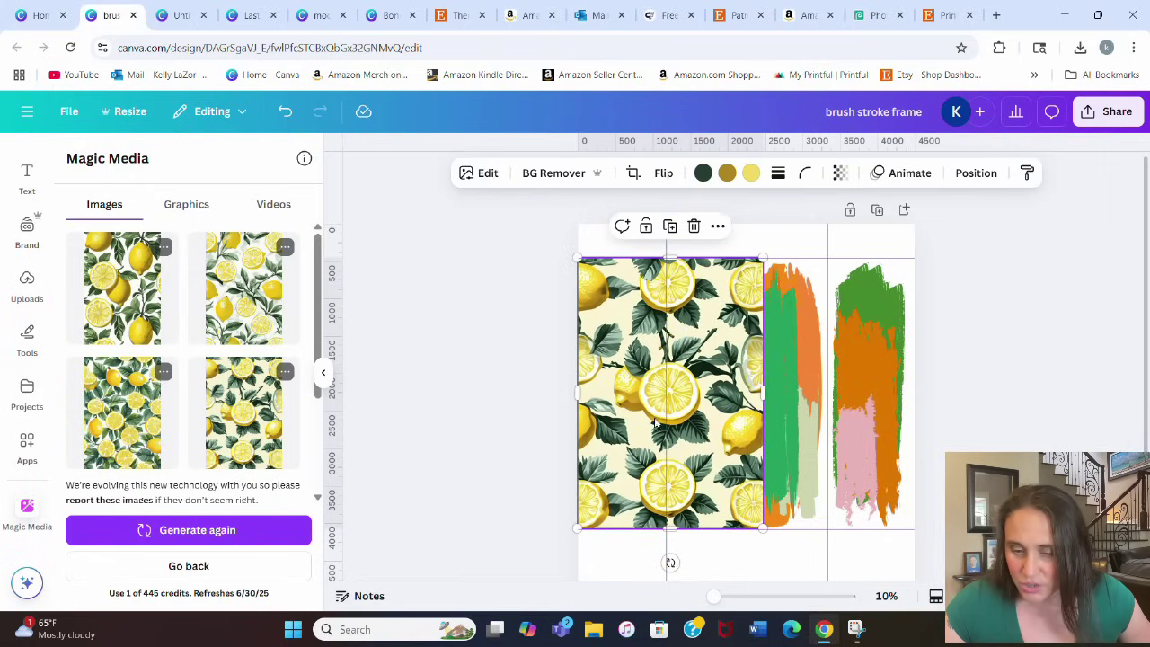
{"action": "left_click_drag", "start_coordinate": [631, 422], "coordinate": [575, 414]}
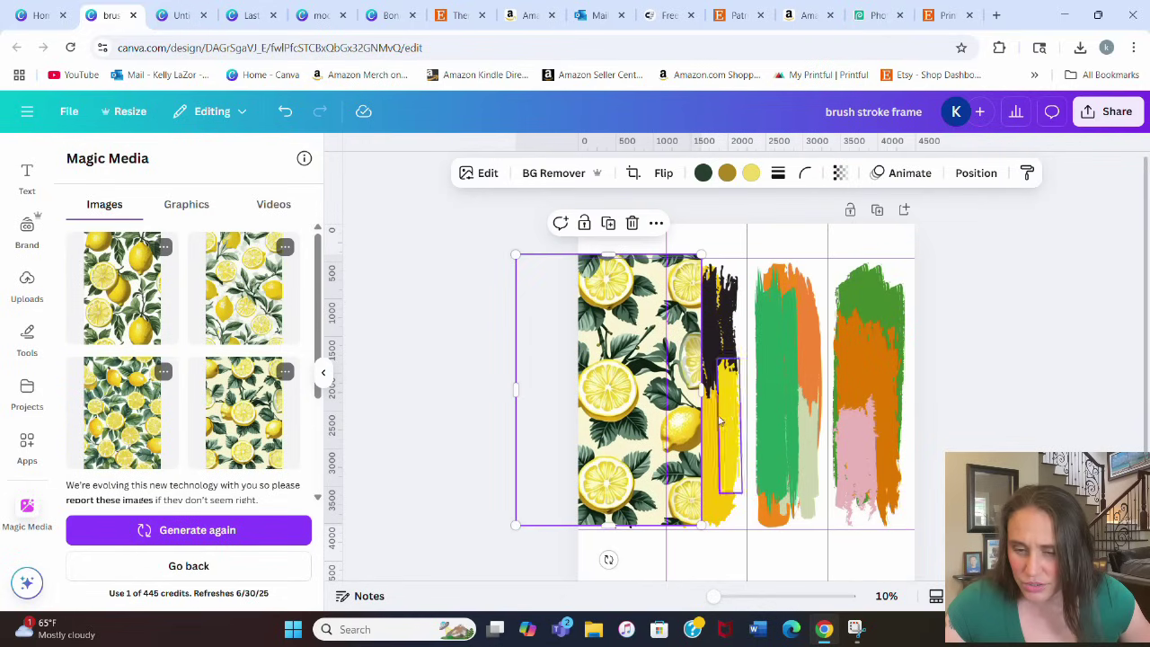
{"action": "left_click_drag", "start_coordinate": [698, 389], "coordinate": [667, 393]}
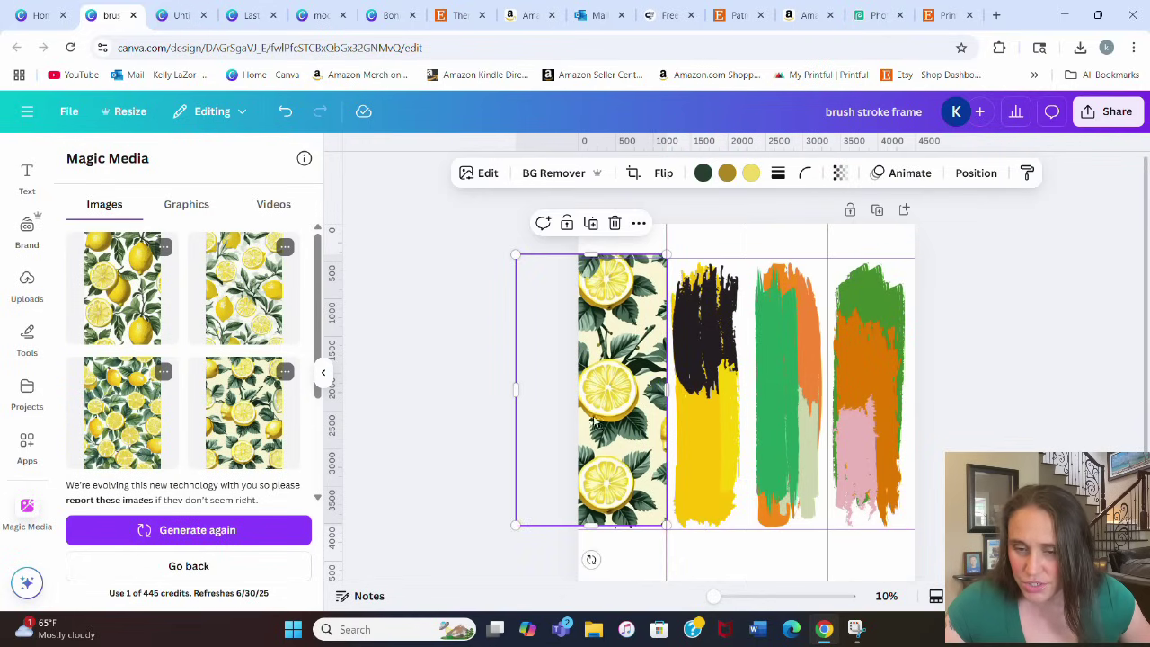
Step: Set the cream lemon pattern's transparency to 50 so the brush strokes underneath show through
{"action": "left_click", "coordinate": [439, 439]}
{"action": "left_click", "coordinate": [576, 399]}
{"action": "left_click", "coordinate": [837, 173]}
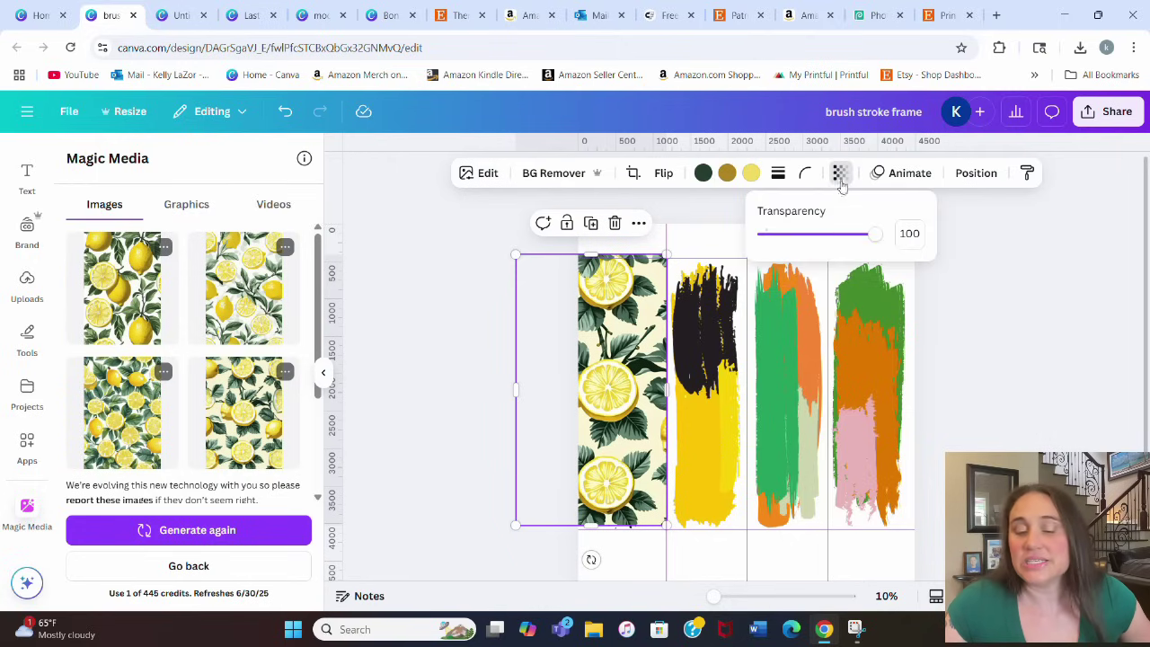
{"action": "left_click_drag", "start_coordinate": [872, 231], "coordinate": [819, 234]}
{"action": "left_click", "coordinate": [1033, 388]}
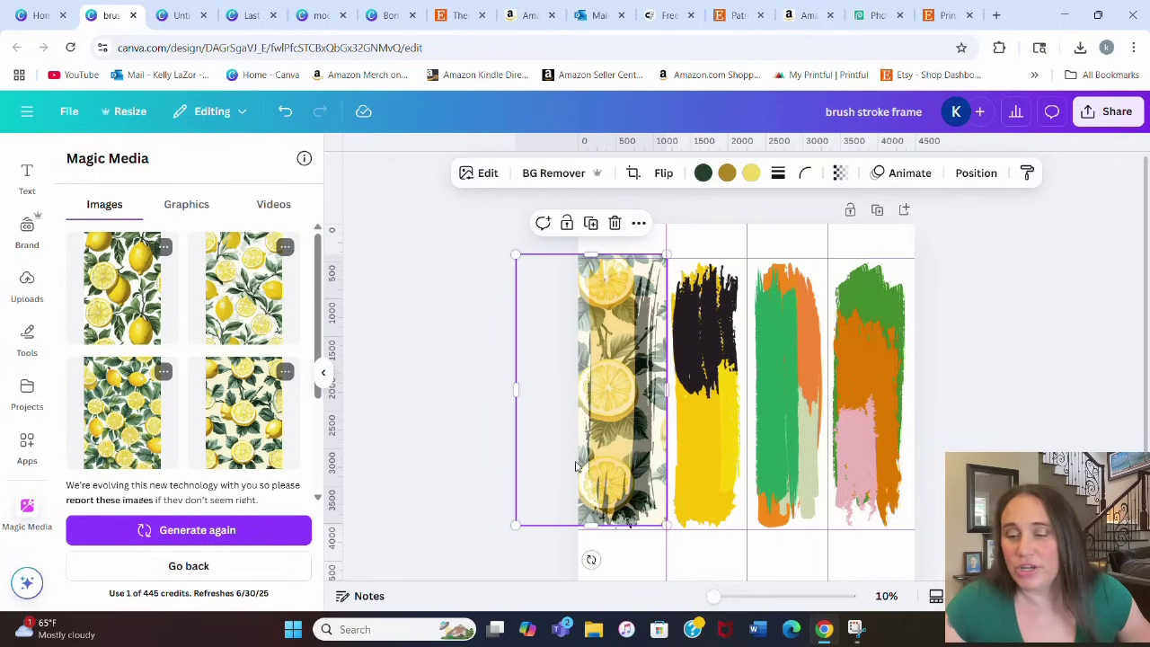
Step: Reposition the semi-transparent lemon pattern over the first column's brush strokes and crop its inner edge to the column guide
{"action": "mouse_move", "coordinate": [554, 459]}
{"action": "left_mouse_down"}
{"action": "mouse_move", "coordinate": [566, 456]}
{"action": "mouse_move", "coordinate": [536, 455]}
{"action": "mouse_move", "coordinate": [623, 456]}
{"action": "left_mouse_up"}
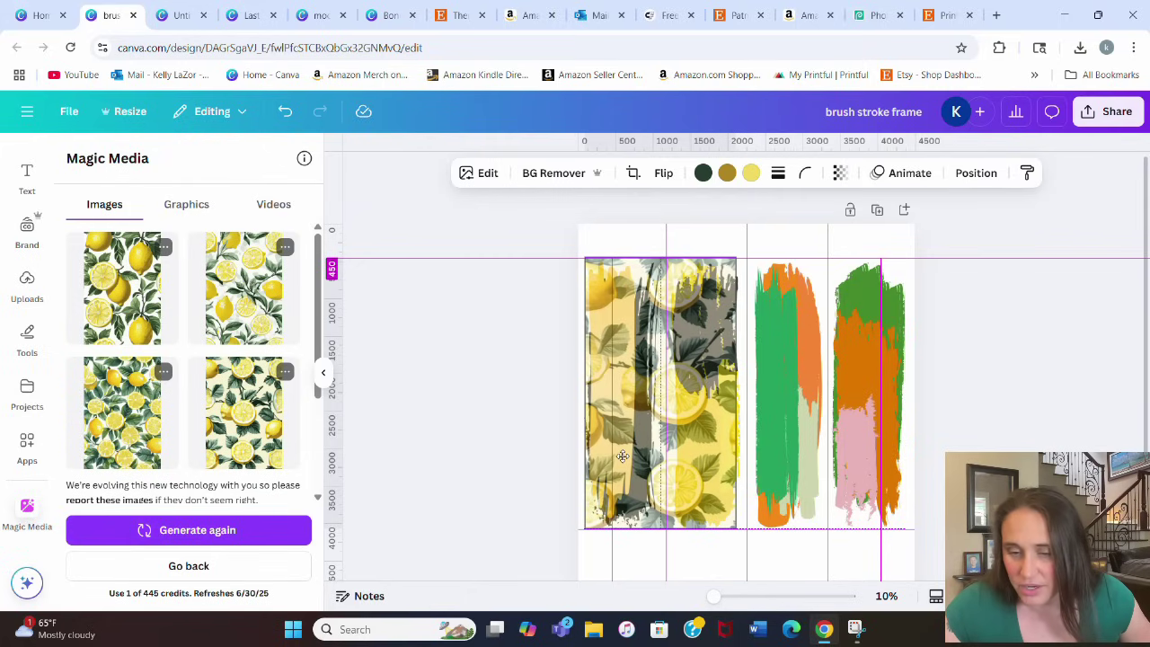
{"action": "mouse_move", "coordinate": [622, 456]}
{"action": "left_mouse_down"}
{"action": "mouse_move", "coordinate": [541, 457]}
{"action": "mouse_move", "coordinate": [579, 459]}
{"action": "left_mouse_up"}
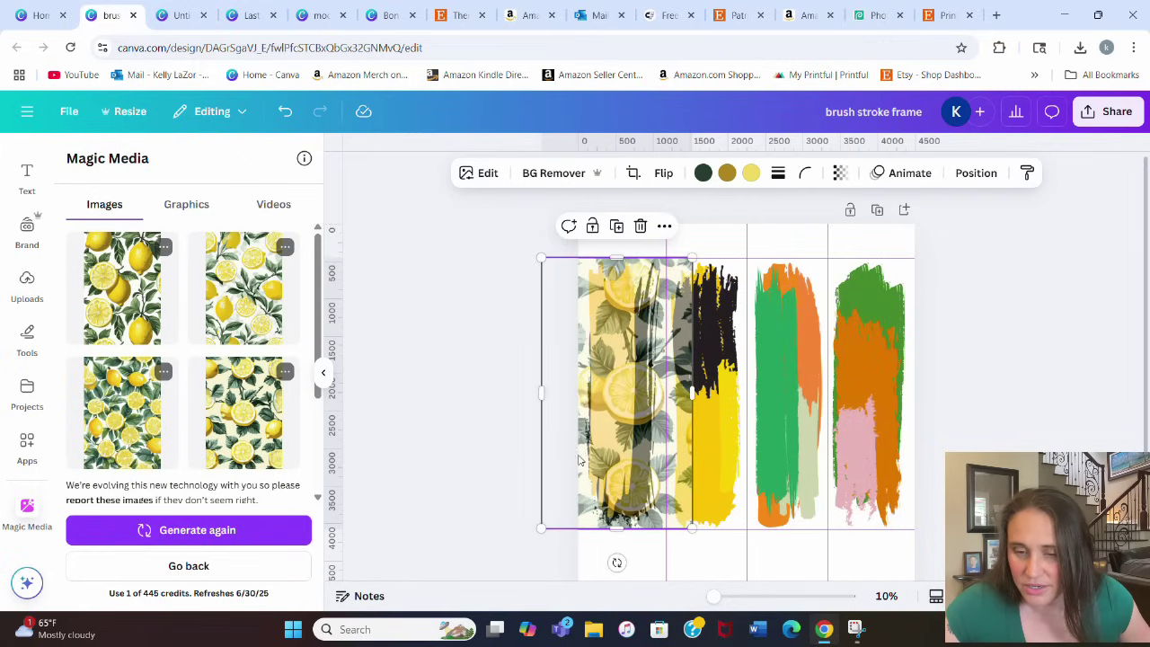
{"action": "left_click", "coordinate": [504, 408]}
{"action": "left_click", "coordinate": [588, 404]}
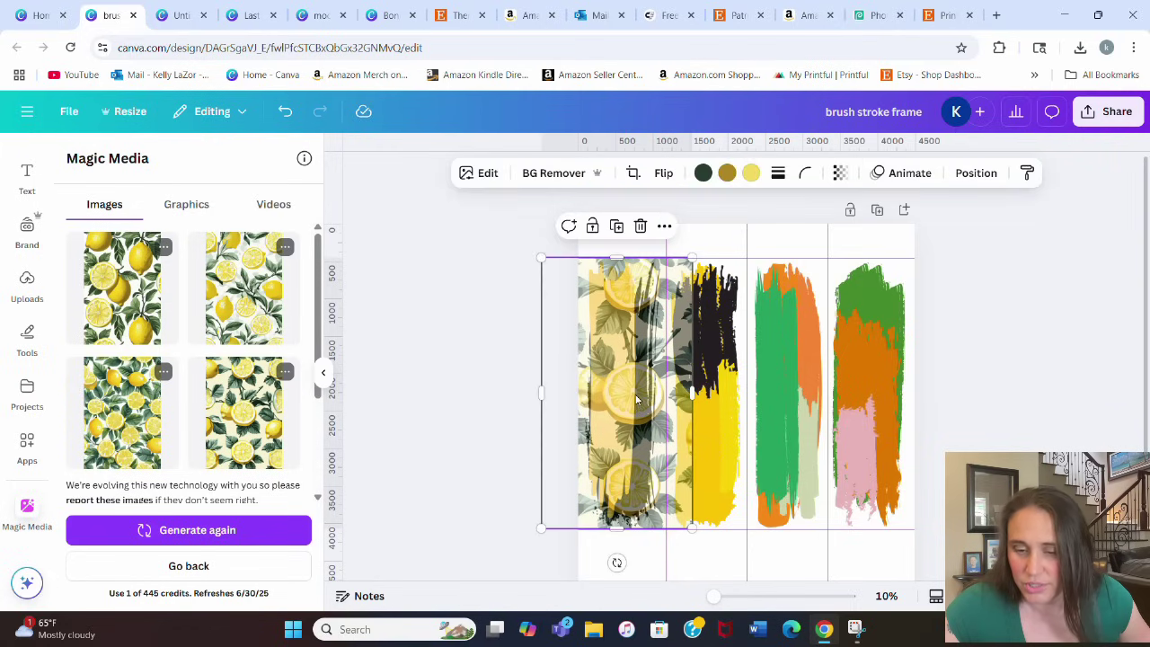
{"action": "left_click_drag", "start_coordinate": [680, 395], "coordinate": [664, 397]}
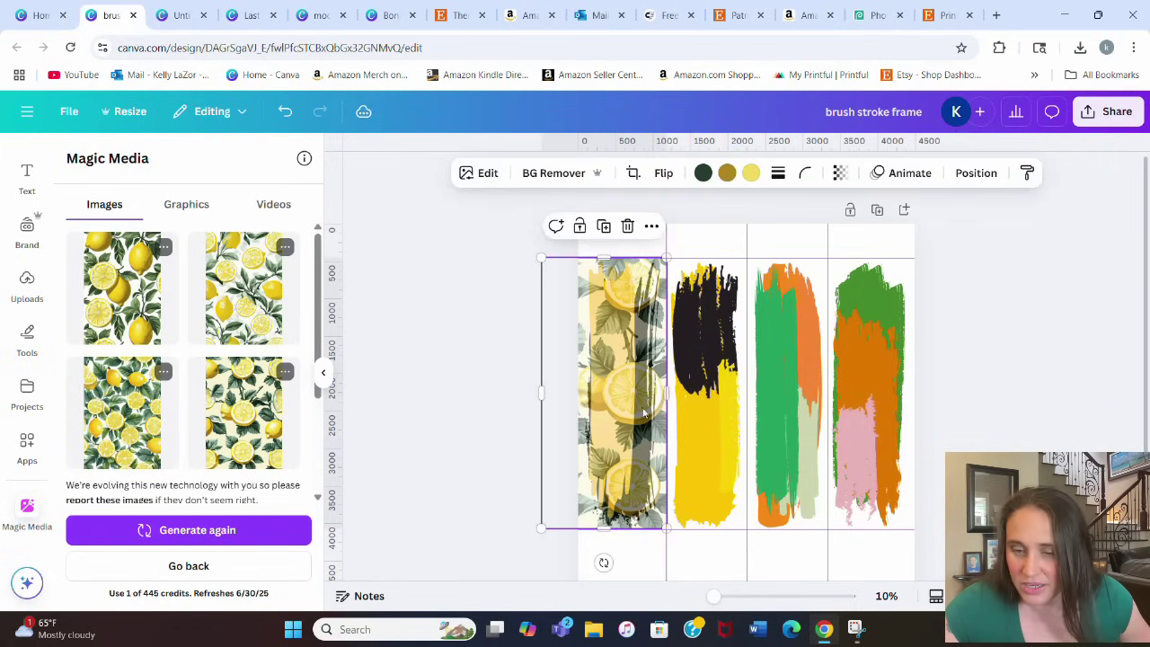
Step: Restore the first column's lemon pattern to full opacity
{"action": "left_click", "coordinate": [839, 172]}
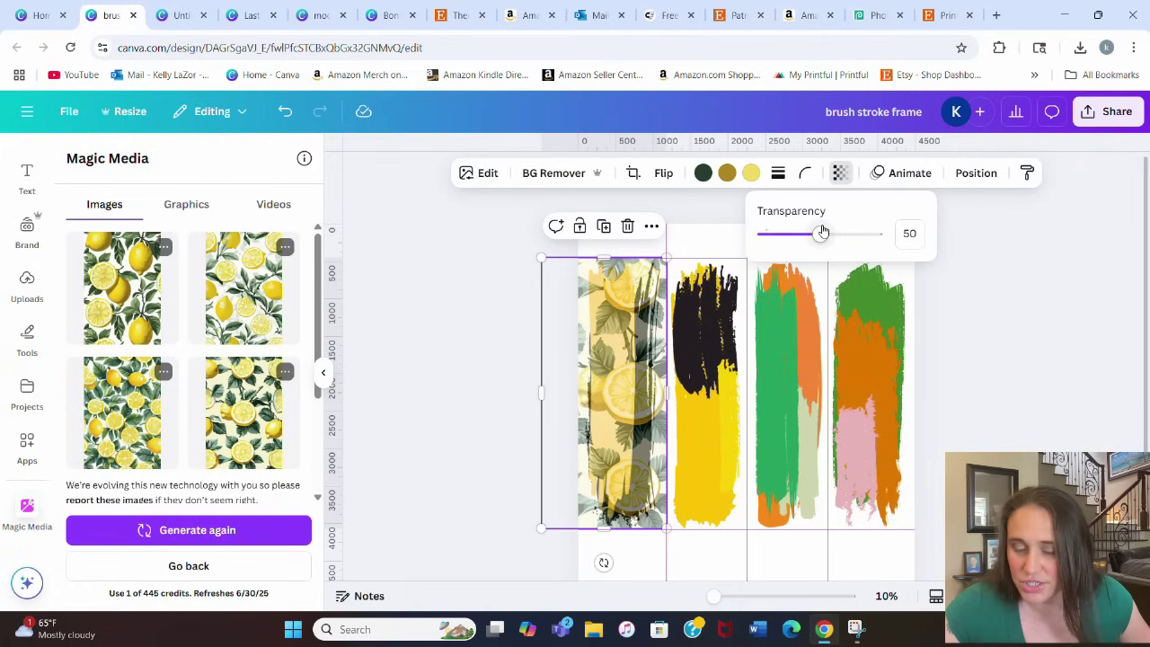
{"action": "left_click_drag", "start_coordinate": [822, 231], "coordinate": [877, 232]}
{"action": "left_click", "coordinate": [1026, 320]}
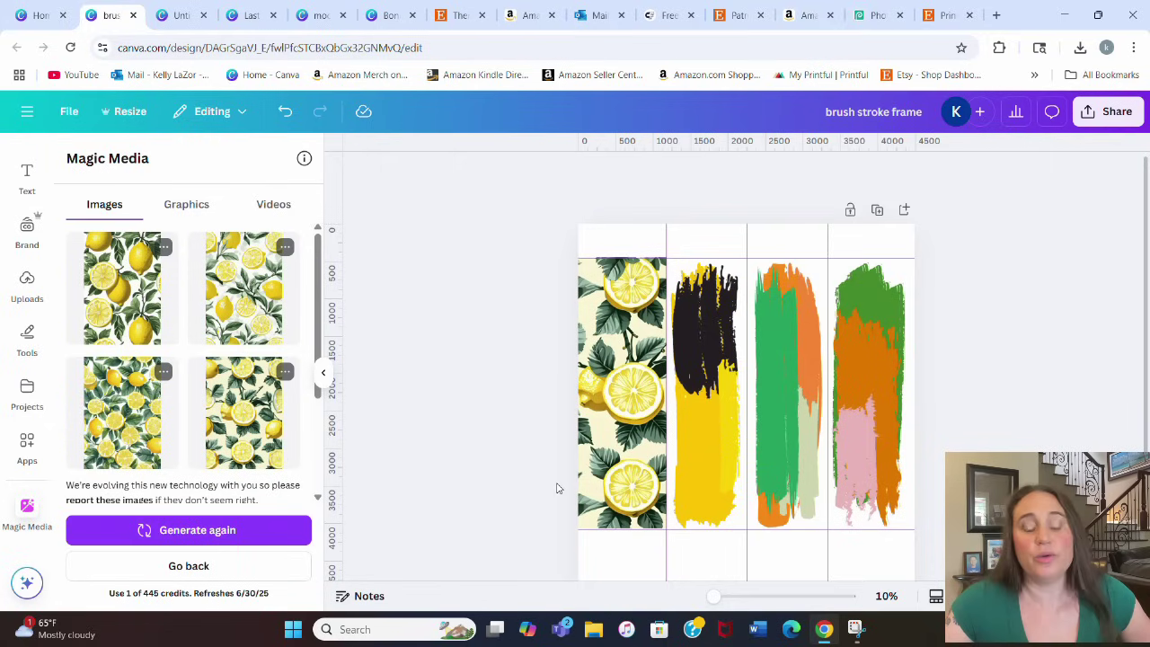
Step: Insert the white-background lemon pattern with green leaves, scale it to the frame's height, and crop both sides to the third column
{"action": "left_click", "coordinate": [89, 285]}
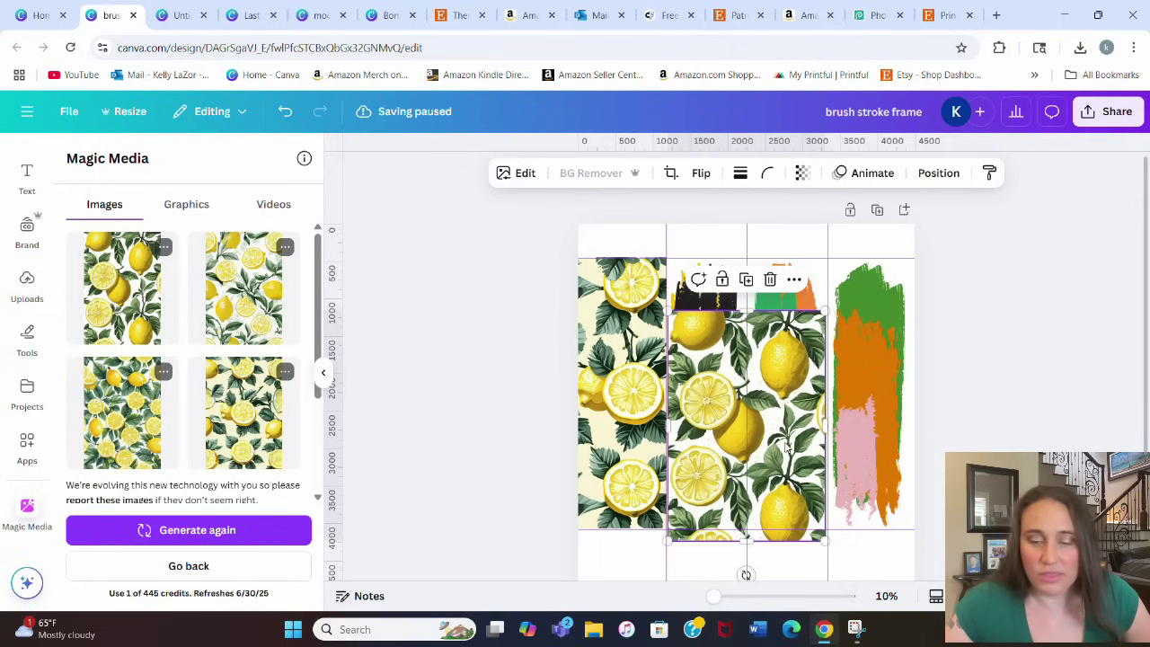
{"action": "left_click_drag", "start_coordinate": [784, 446], "coordinate": [831, 394]}
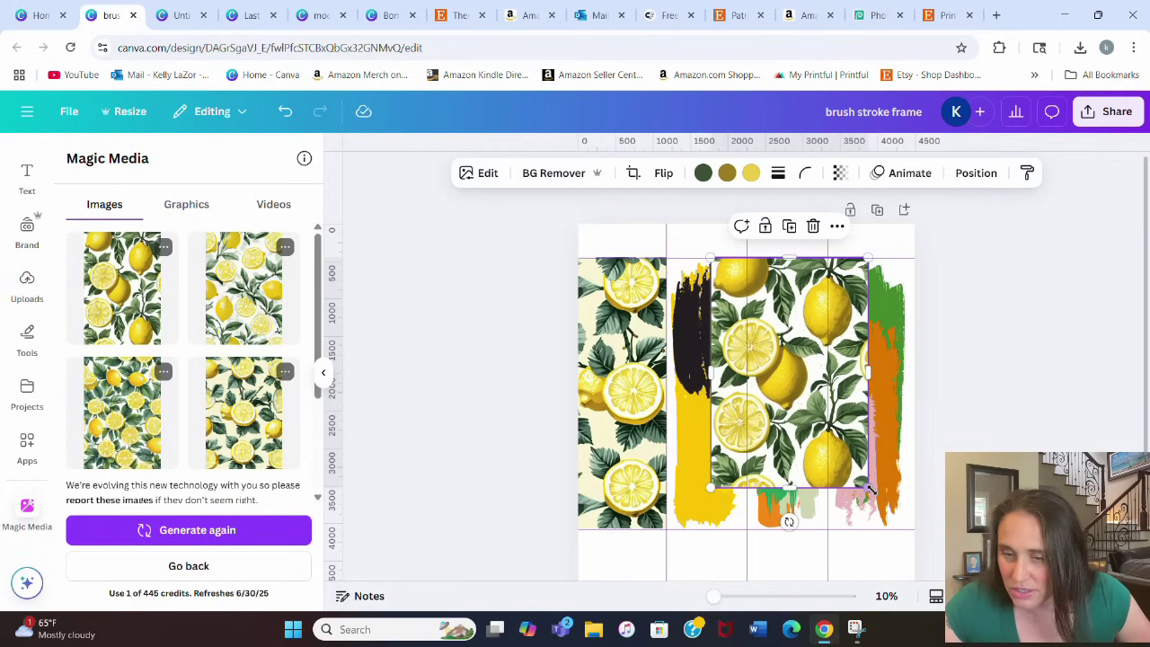
{"action": "left_click_drag", "start_coordinate": [867, 487], "coordinate": [891, 545]}
{"action": "left_click_drag", "start_coordinate": [869, 476], "coordinate": [876, 463]}
{"action": "left_click_drag", "start_coordinate": [718, 395], "coordinate": [750, 396]}
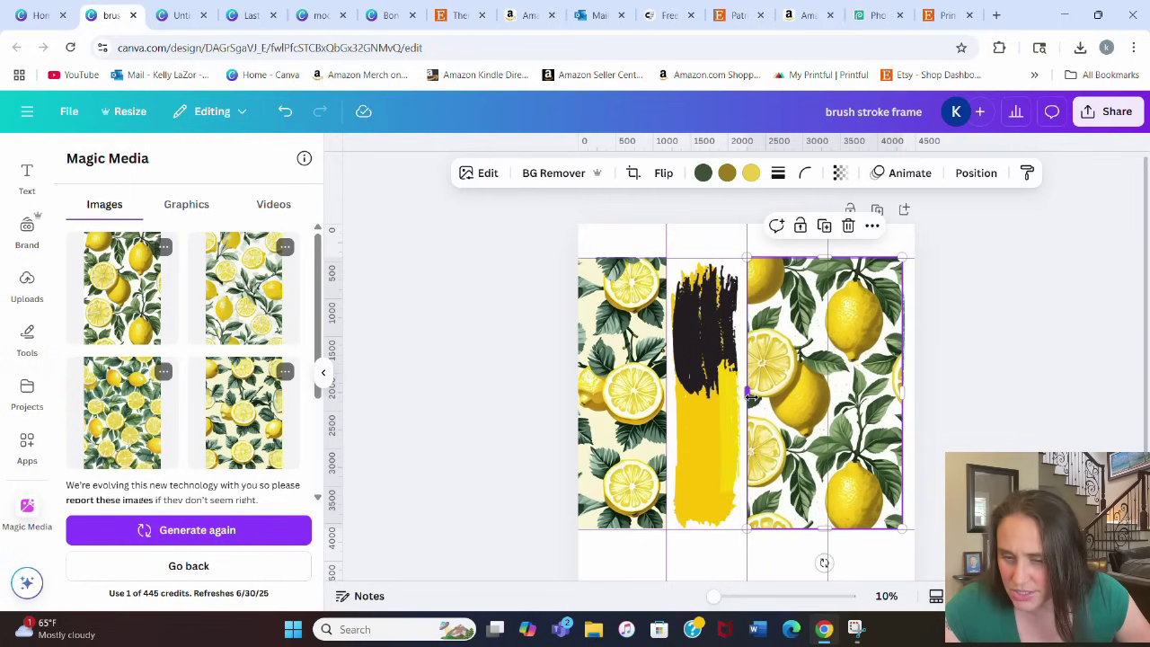
{"action": "left_click_drag", "start_coordinate": [903, 395], "coordinate": [827, 411]}
{"action": "left_click", "coordinate": [1037, 420]}
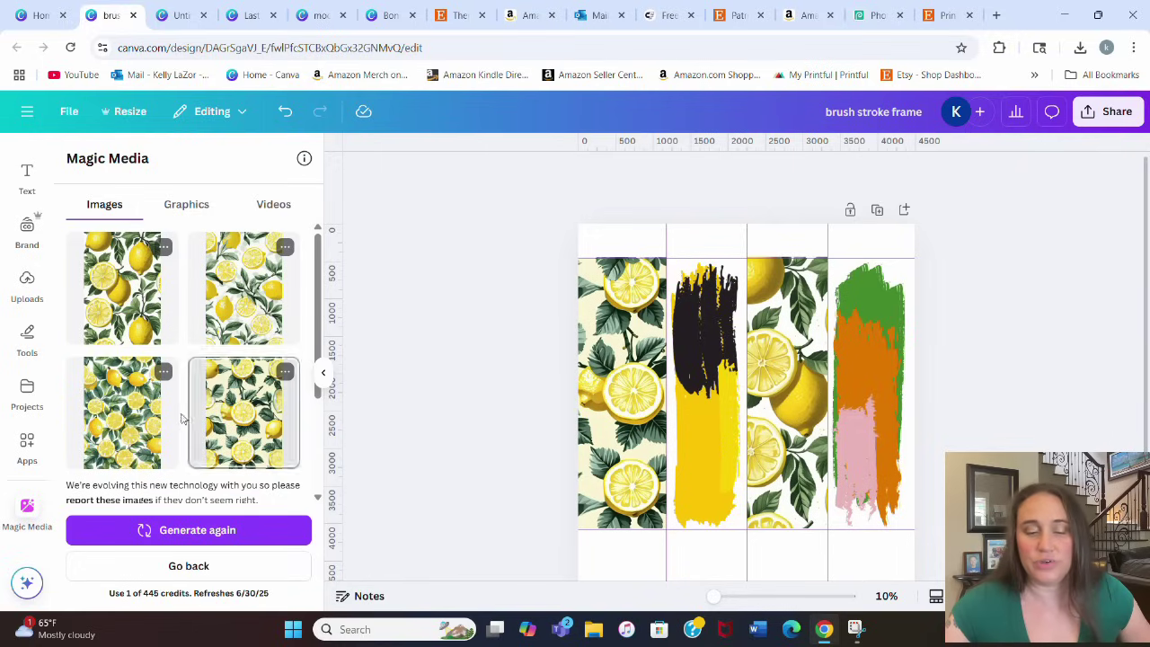
Step: Generate images from the prompt "lemon pattern with blue" and place the dark navy one over the second column
{"action": "scroll", "coordinate": [140, 461], "scroll_direction": "down", "scroll_amount": 2}
{"action": "left_click", "coordinate": [108, 370]}
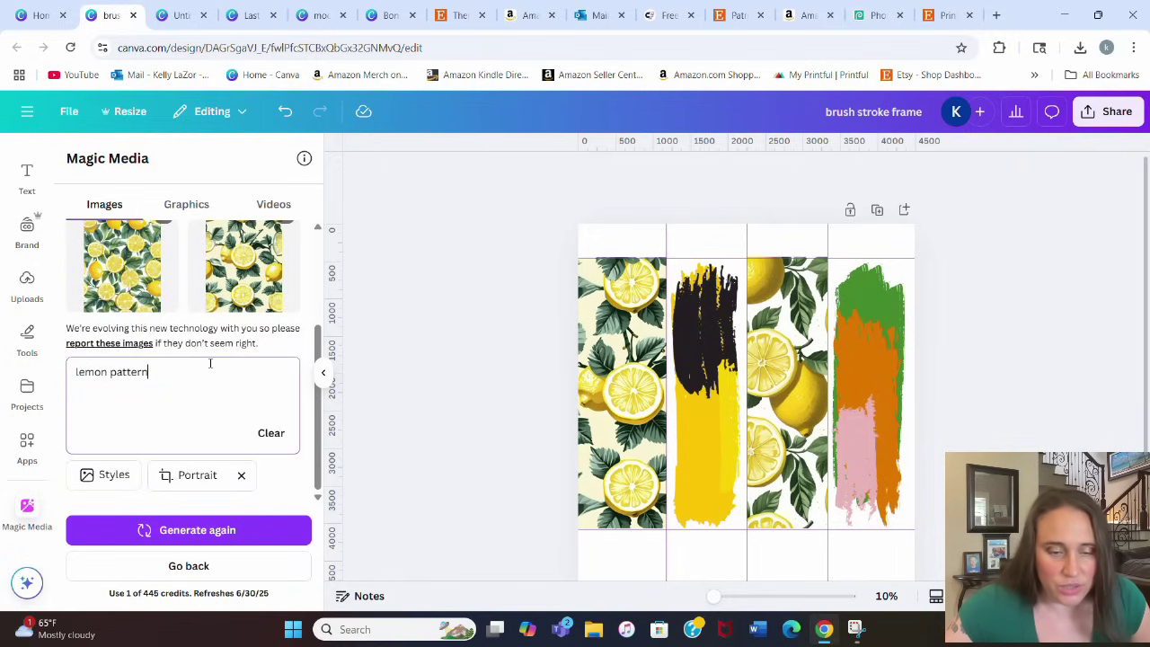
{"action": "type", "text": "with b"}
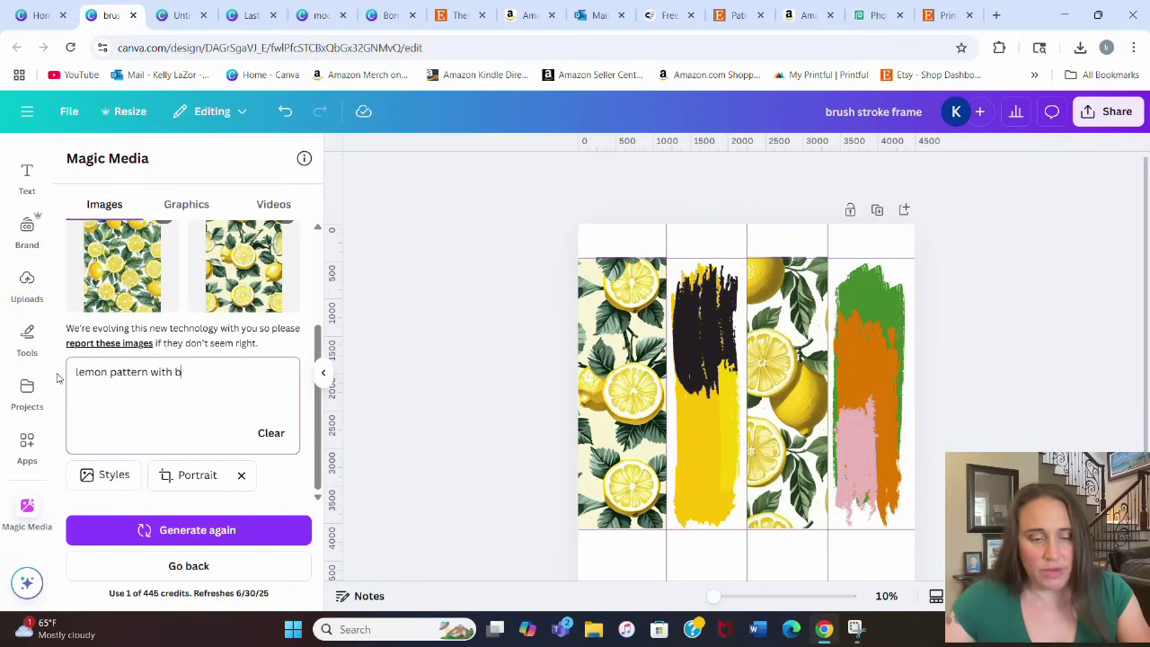
{"action": "type", "text": "lue"}
{"action": "key", "text": "Return"}
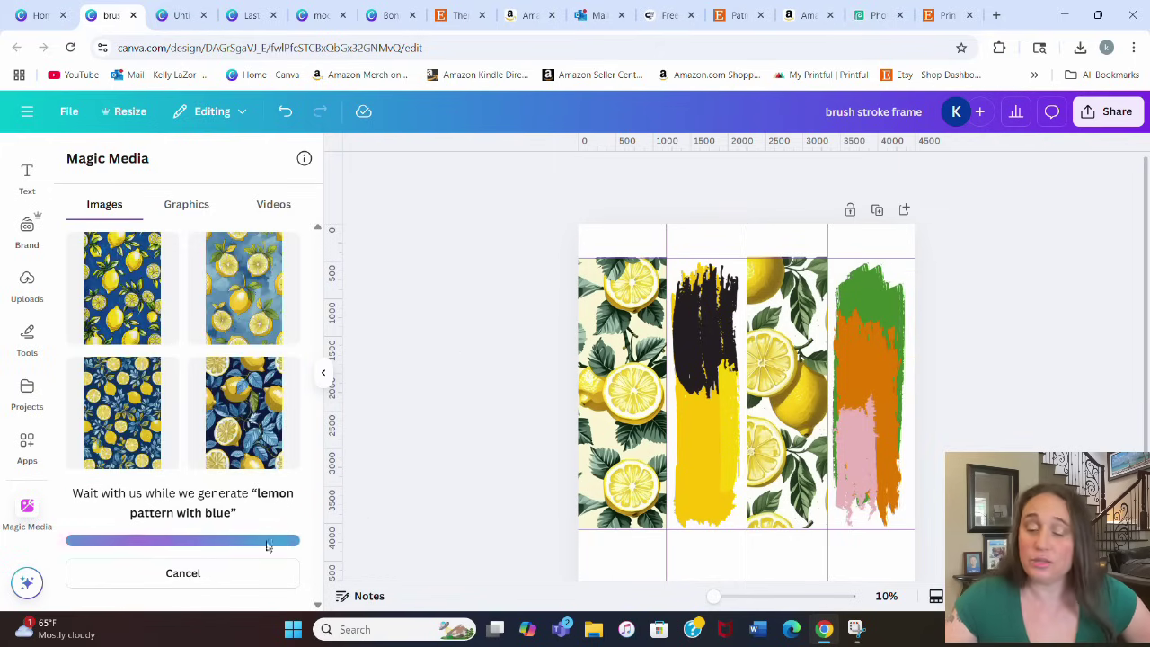
{"action": "mouse_move", "coordinate": [672, 445]}
{"action": "left_mouse_down"}
{"action": "mouse_move", "coordinate": [710, 443]}
{"action": "mouse_move", "coordinate": [714, 575]}
{"action": "mouse_move", "coordinate": [823, 531]}
{"action": "mouse_move", "coordinate": [784, 417]}
{"action": "mouse_move", "coordinate": [710, 418]}
{"action": "left_mouse_up"}
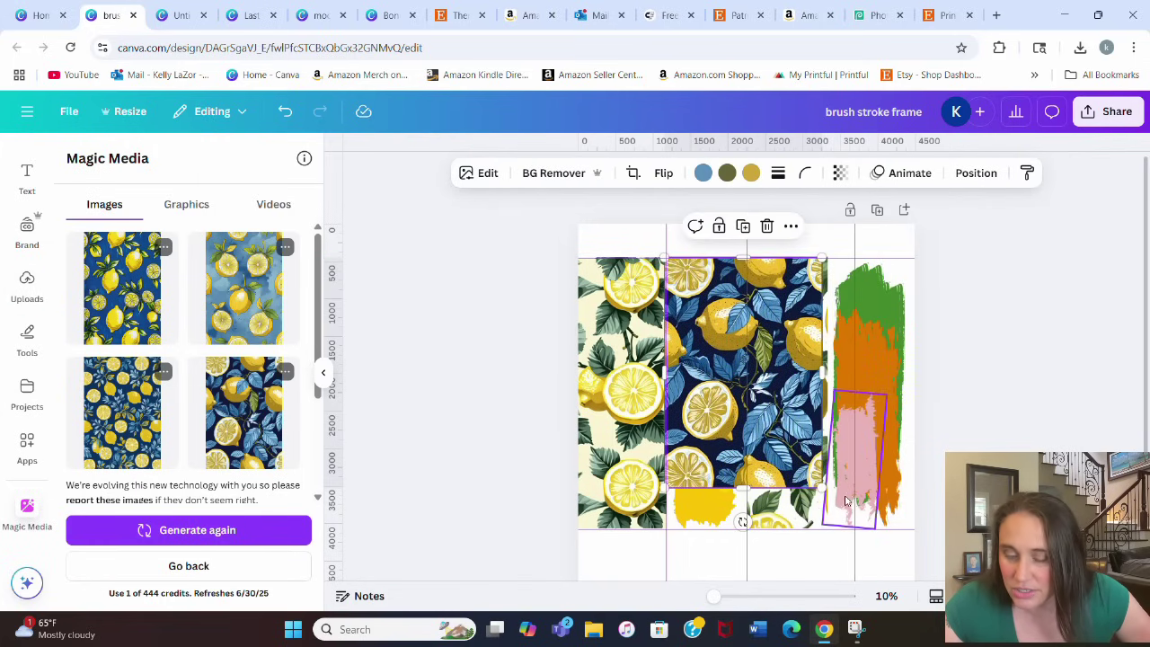
Step: Change the image prompt to "italian lemon pattern with blue and white" and generate new images
{"action": "scroll", "coordinate": [140, 407], "scroll_direction": "down", "scroll_amount": 2}
{"action": "left_click_drag", "start_coordinate": [213, 380], "coordinate": [11, 368]}
{"action": "type", "text": "l"}
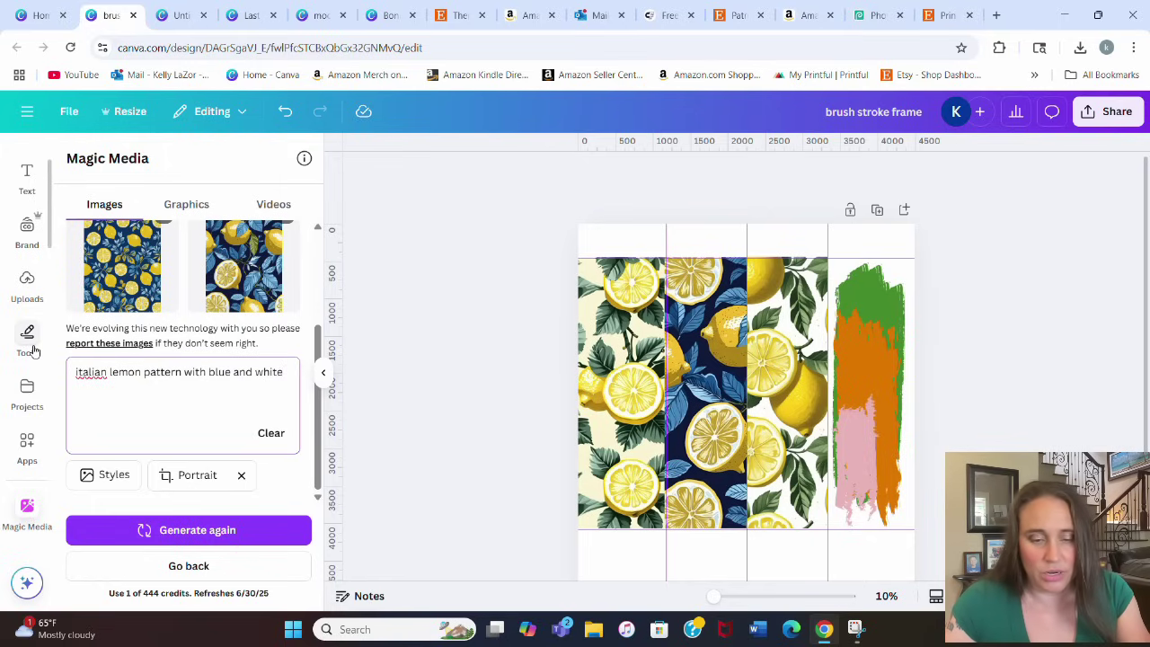
{"action": "left_click", "coordinate": [278, 531]}
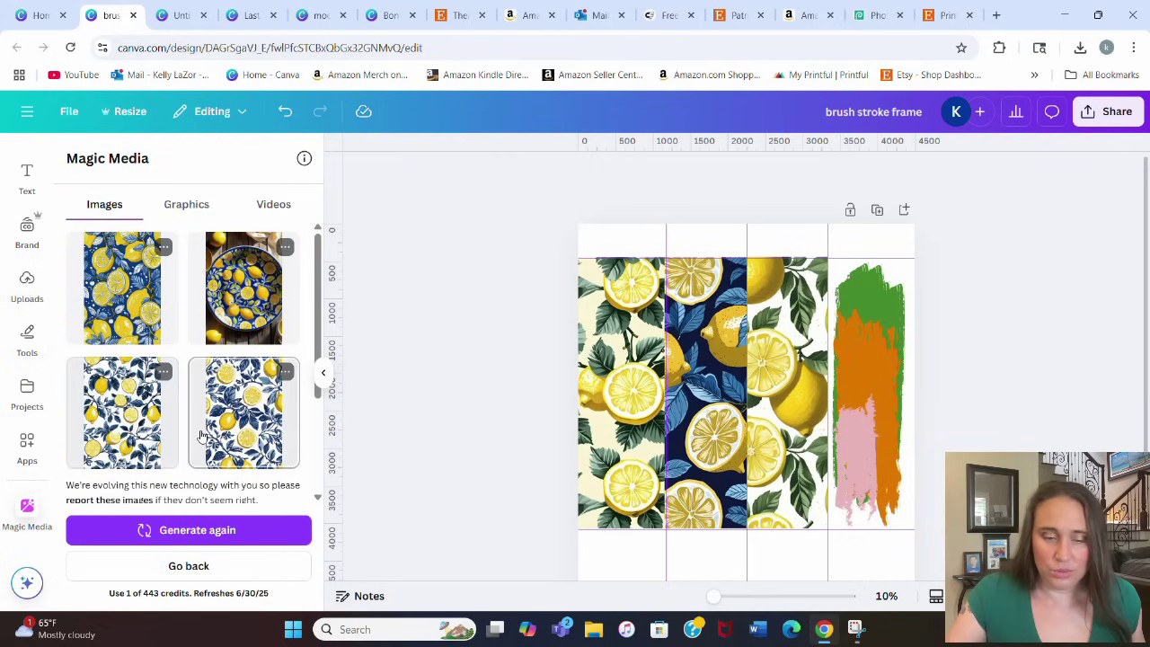
Step: Insert the white lemon pattern with navy leaves and fit it to the fourth column
{"action": "left_click", "coordinate": [245, 435]}
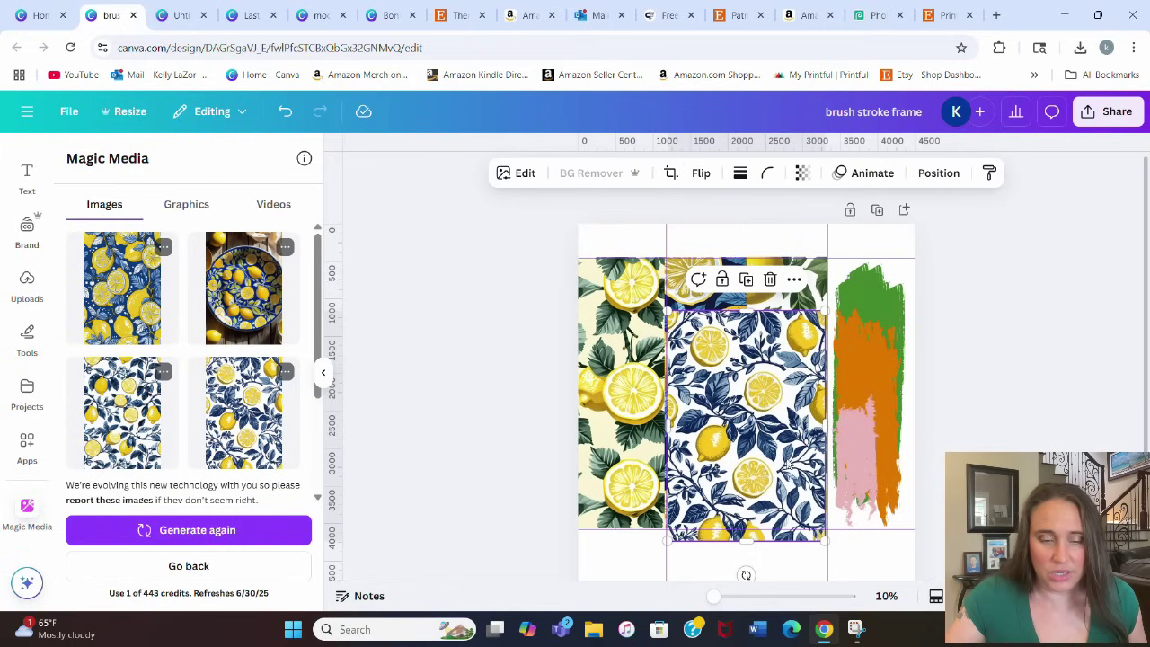
{"action": "left_click_drag", "start_coordinate": [716, 418], "coordinate": [849, 365]}
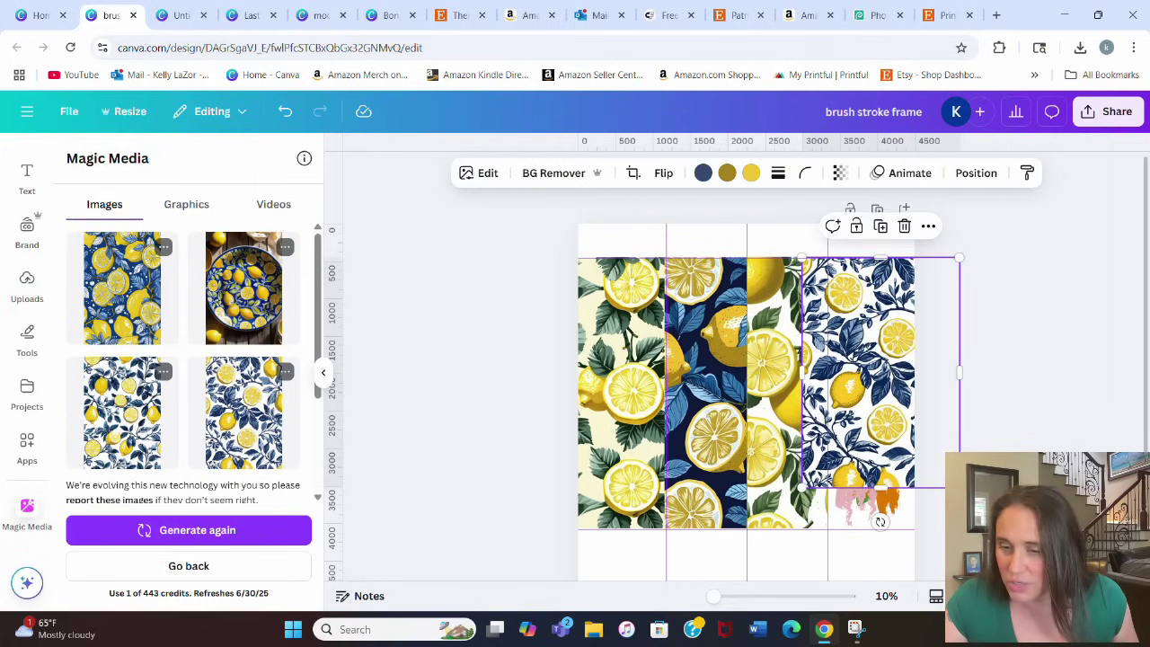
{"action": "left_click", "coordinate": [954, 410]}
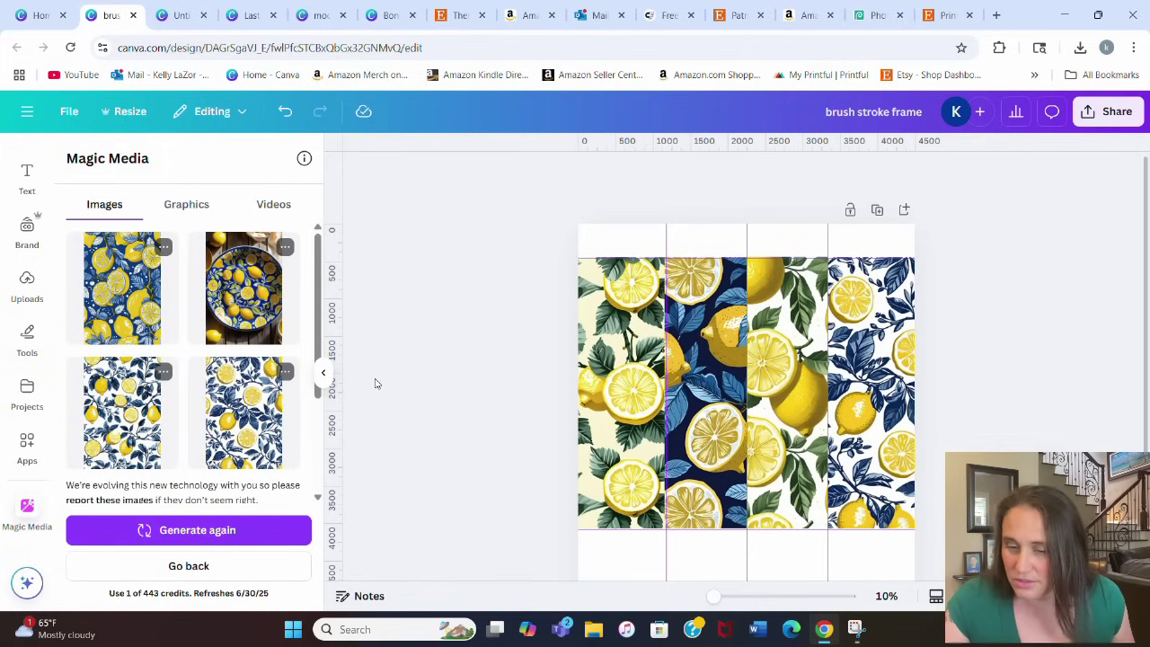
Step: Swap the two blue lemon patterns, placing the white one with navy leaves in the second column and the dark navy one in the fourth
{"action": "left_click", "coordinate": [323, 385]}
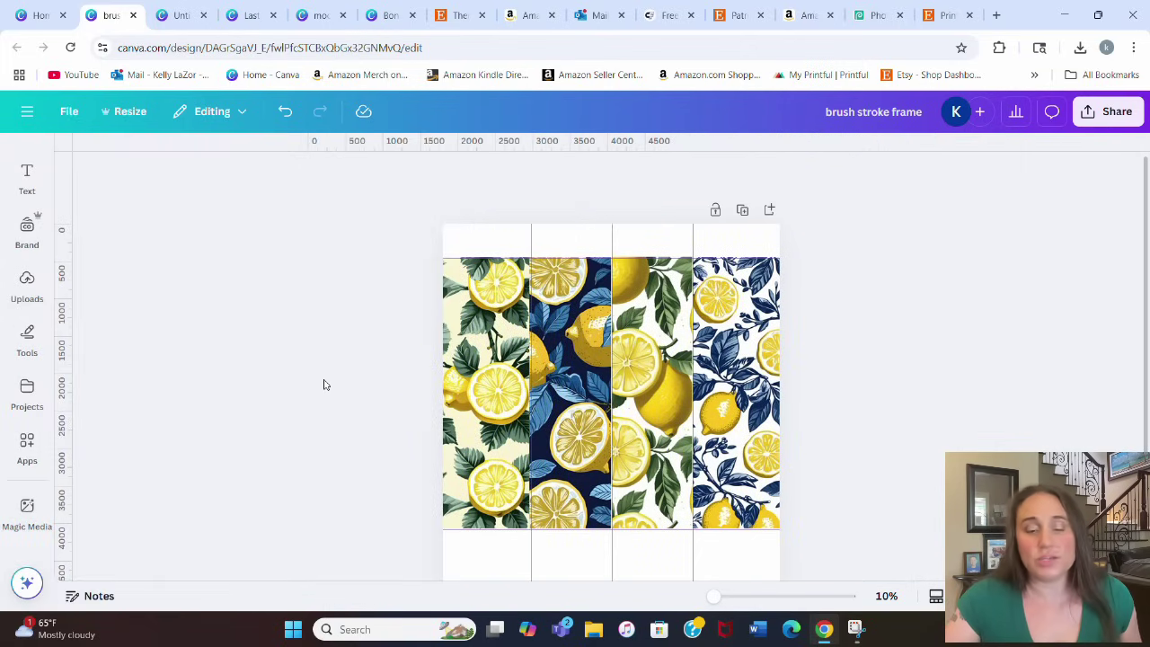
{"action": "scroll", "coordinate": [922, 310], "scroll_direction": "down", "scroll_amount": 2}
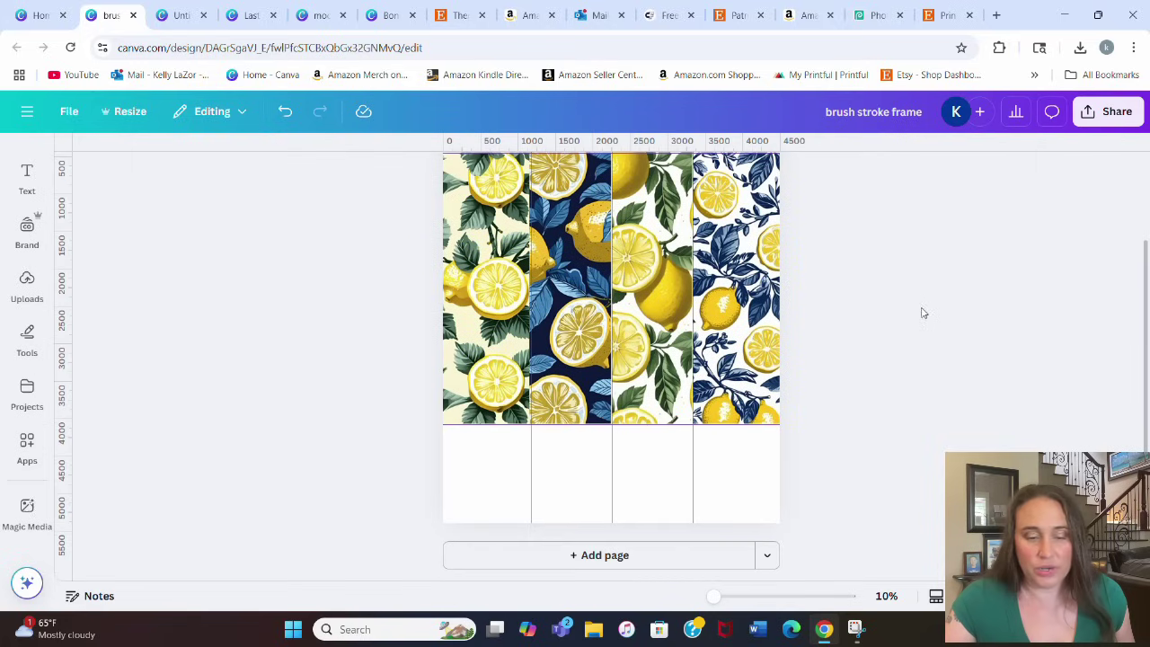
{"action": "scroll", "coordinate": [964, 386], "scroll_direction": "up", "scroll_amount": 1}
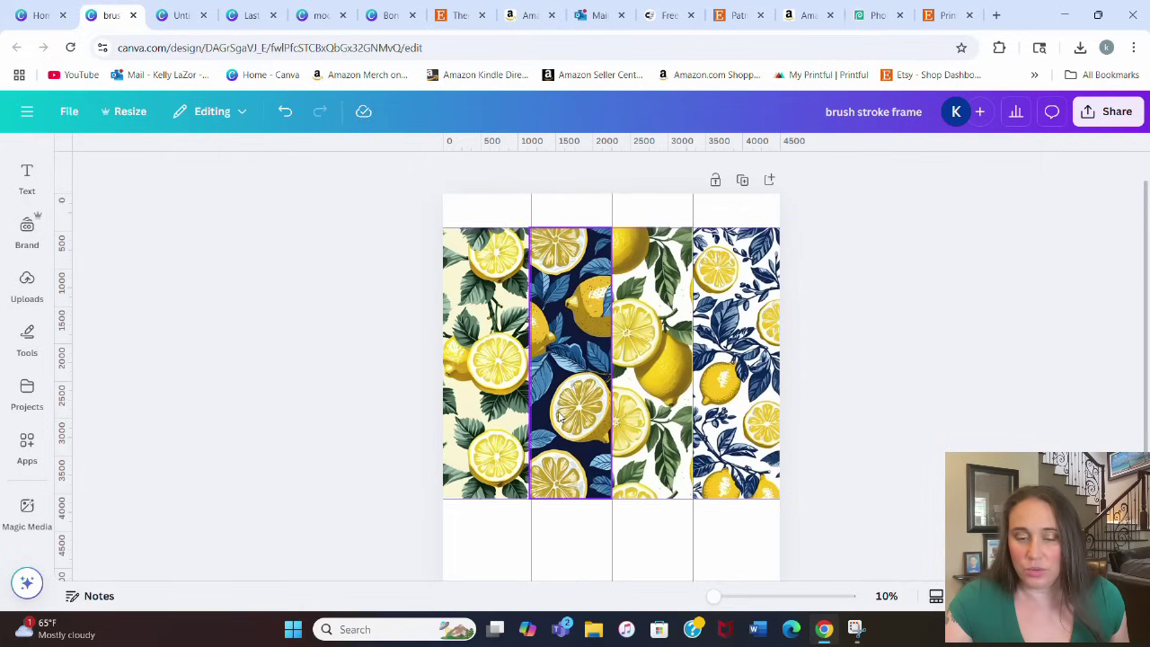
{"action": "left_click_drag", "start_coordinate": [566, 416], "coordinate": [719, 395]}
{"action": "left_click", "coordinate": [965, 435]}
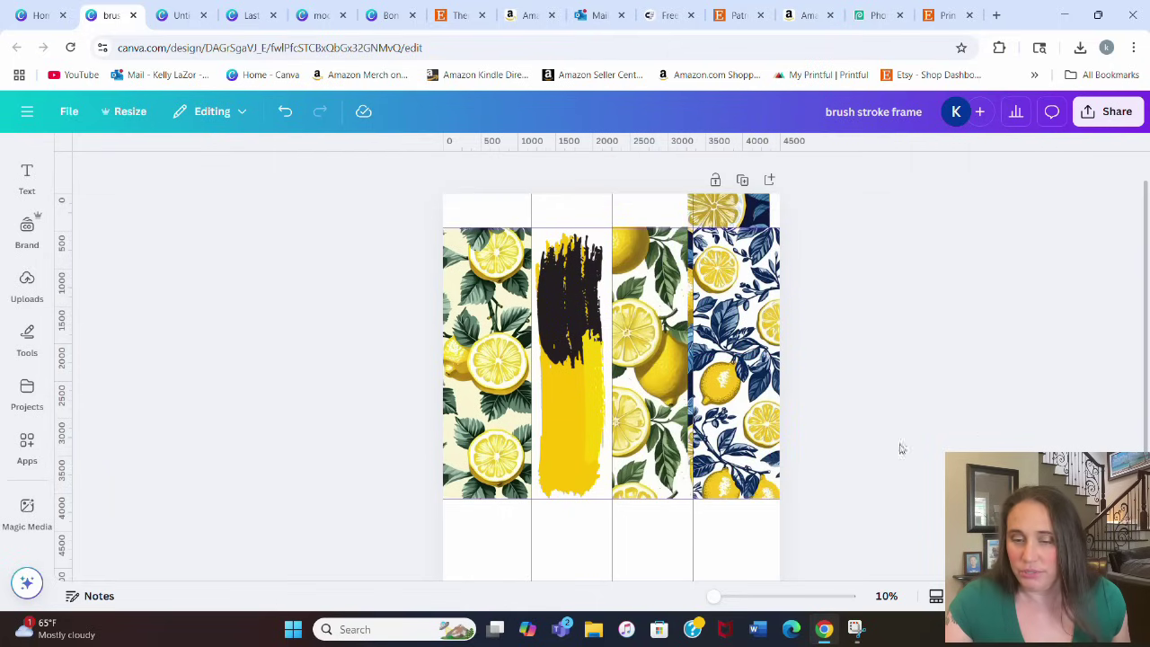
{"action": "left_click_drag", "start_coordinate": [772, 485], "coordinate": [613, 491]}
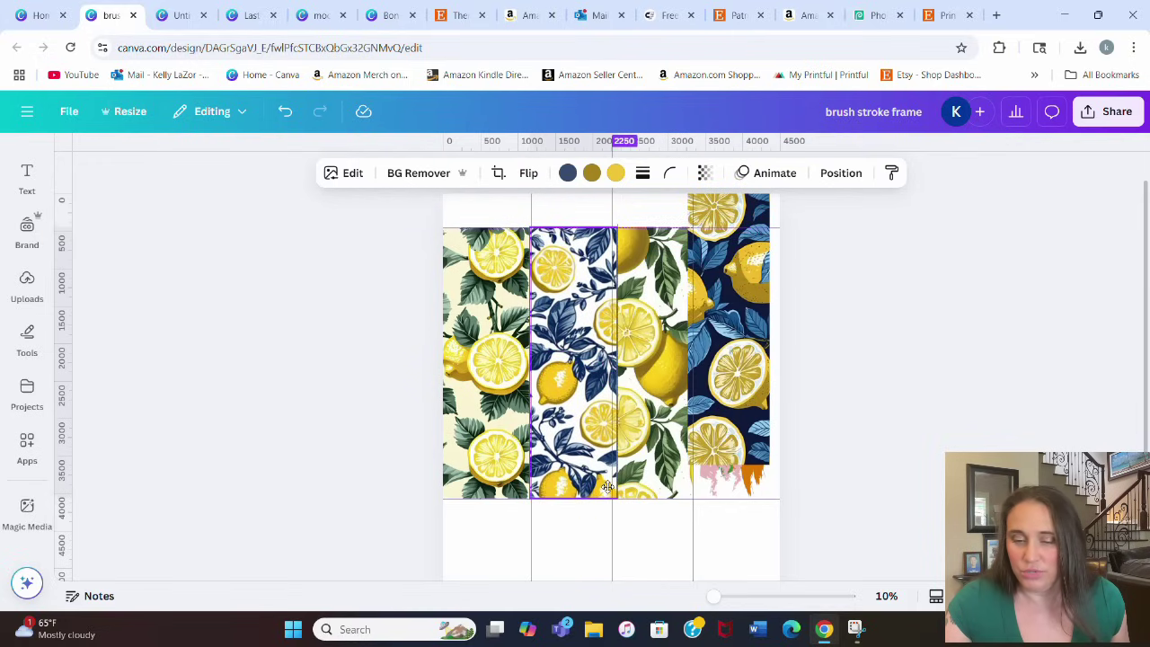
{"action": "left_click_drag", "start_coordinate": [748, 360], "coordinate": [756, 384]}
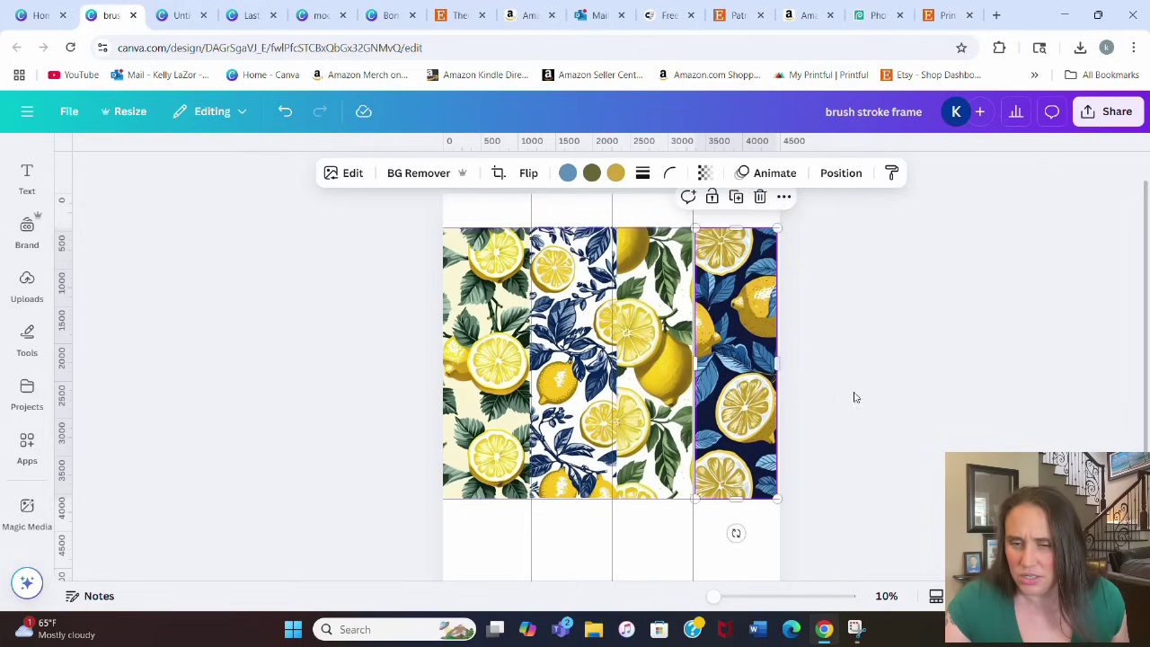
Step: Make the dark navy pattern semi-transparent to fit it over the fourth column's brush stroke, and restore its full opacity
{"action": "left_click", "coordinate": [704, 173]}
{"action": "left_click_drag", "start_coordinate": [736, 233], "coordinate": [698, 234]}
{"action": "left_click", "coordinate": [906, 420]}
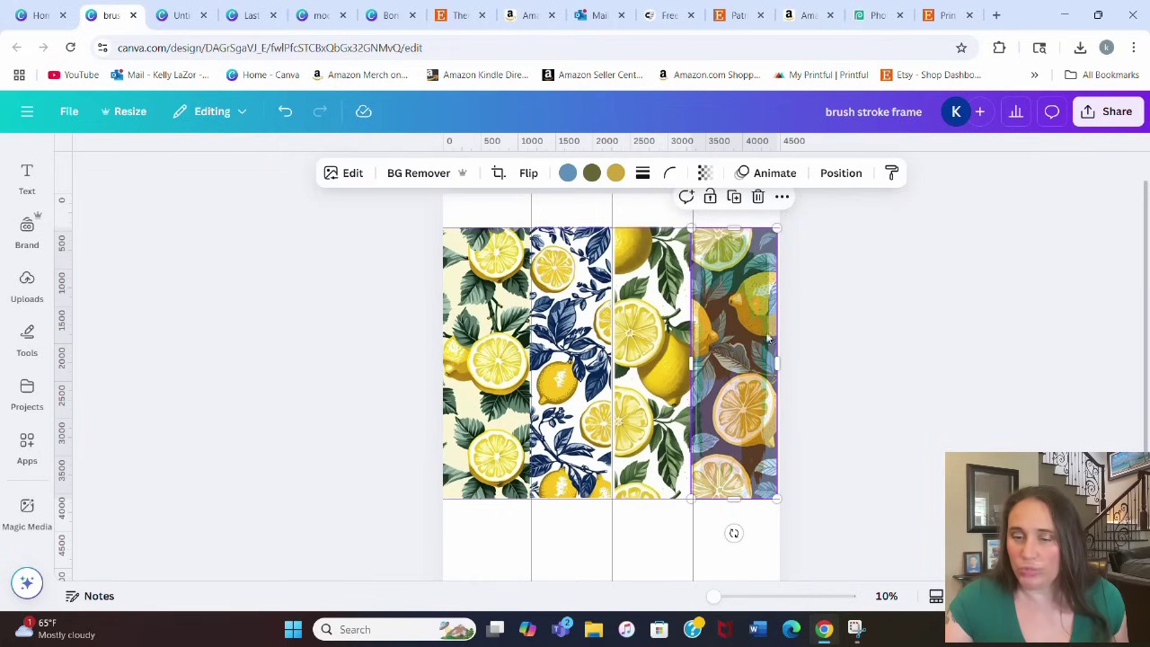
{"action": "left_click", "coordinate": [704, 173]}
{"action": "left_click_drag", "start_coordinate": [700, 233], "coordinate": [660, 240]}
{"action": "left_click", "coordinate": [909, 437]}
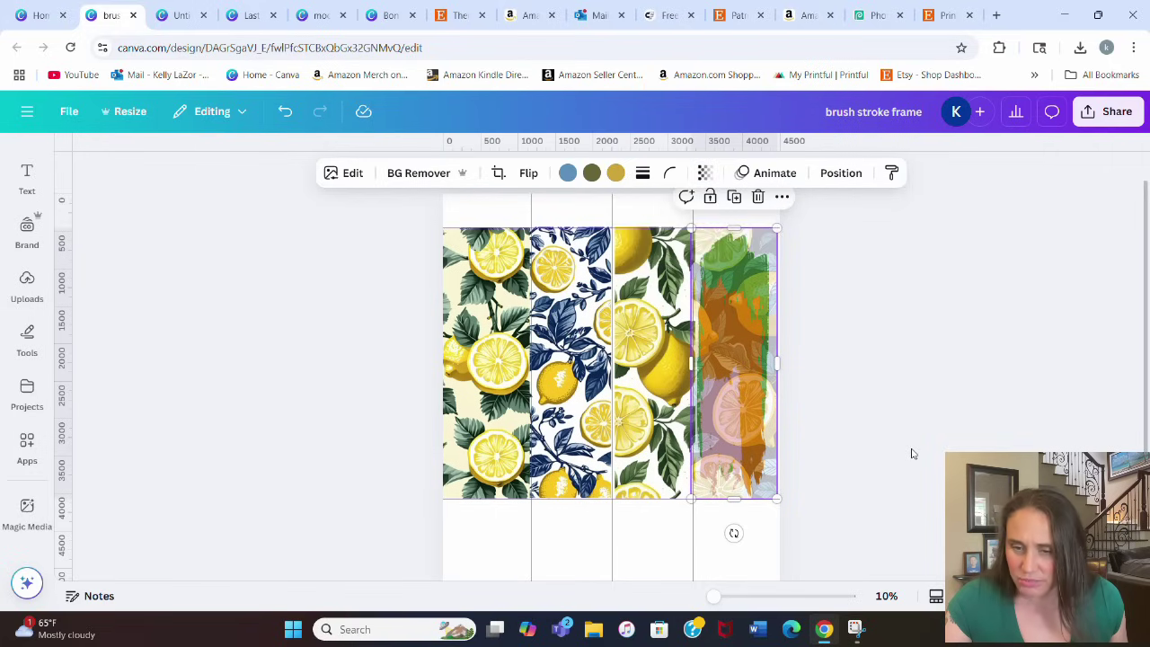
{"action": "left_click", "coordinate": [702, 172]}
{"action": "left_click_drag", "start_coordinate": [662, 235], "coordinate": [742, 235]}
{"action": "left_click", "coordinate": [911, 318]}
Step: Lower the third column's pattern transparency to about 51 to check its coverage of the brush stroke, and restore it to full opacity
{"action": "left_click", "coordinate": [611, 350]}
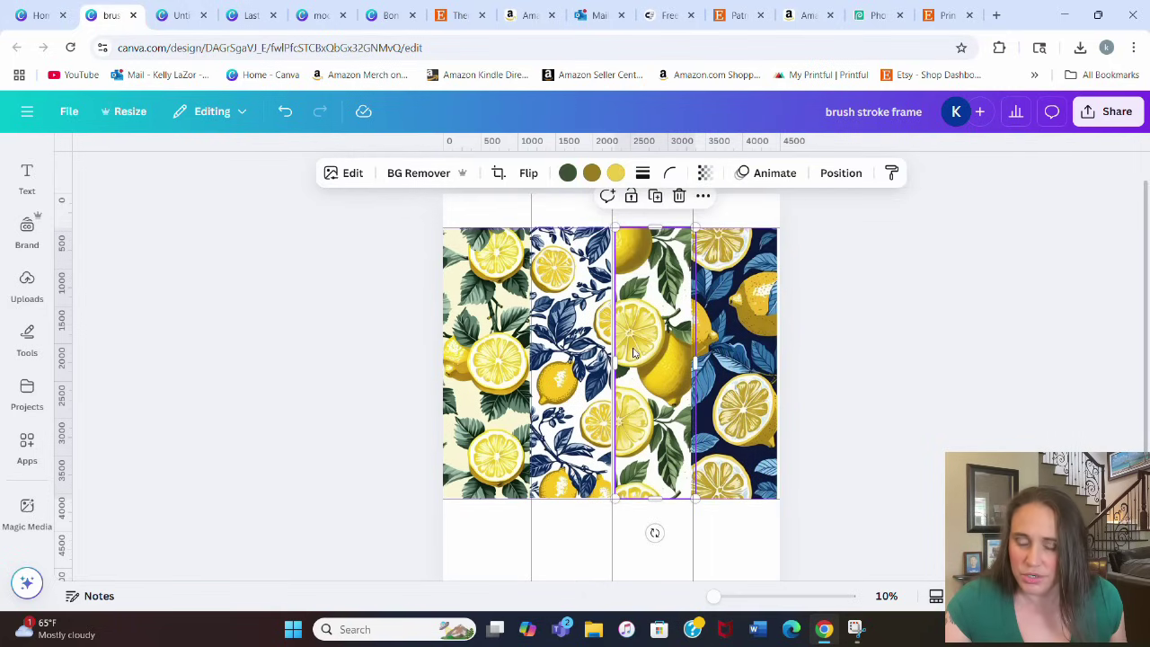
{"action": "left_click", "coordinate": [704, 173]}
{"action": "left_click_drag", "start_coordinate": [727, 236], "coordinate": [686, 237]}
{"action": "scroll", "coordinate": [886, 398], "scroll_direction": "up", "scroll_amount": 1}
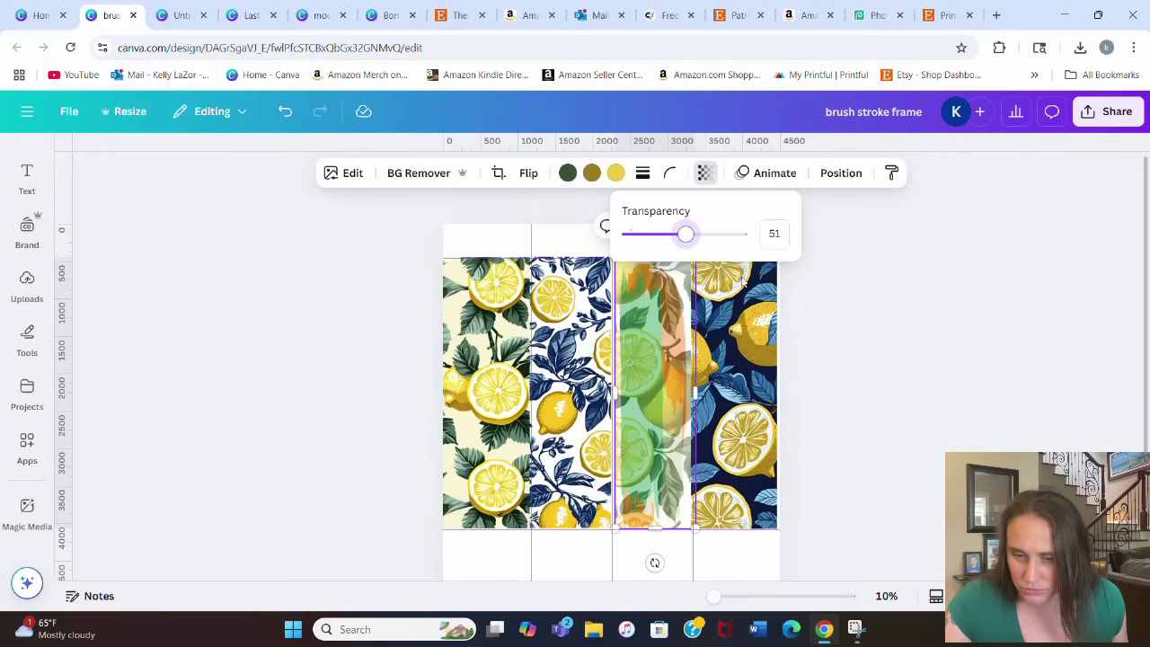
{"action": "left_click_drag", "start_coordinate": [681, 234], "coordinate": [800, 236]}
{"action": "left_click", "coordinate": [643, 245]}
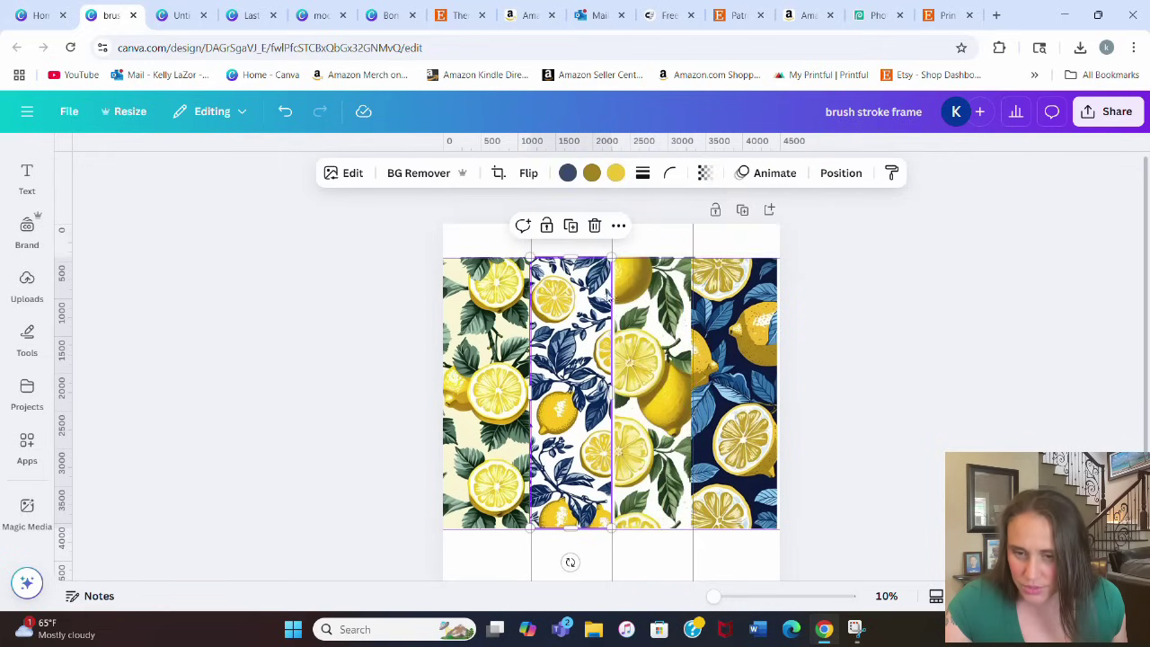
Step: Check the second column's coverage of its brush stroke at about 36 transparency and restore the pattern to 100
{"action": "left_click", "coordinate": [702, 174]}
{"action": "left_click_drag", "start_coordinate": [743, 233], "coordinate": [670, 245]}
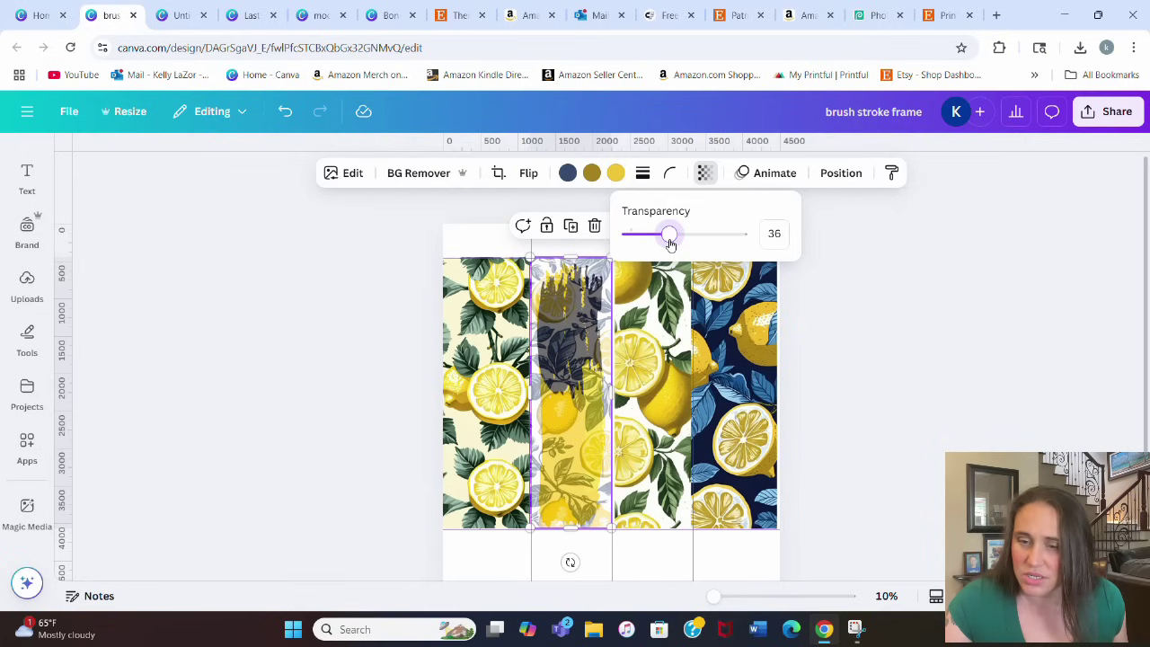
{"action": "left_click_drag", "start_coordinate": [669, 243], "coordinate": [791, 237]}
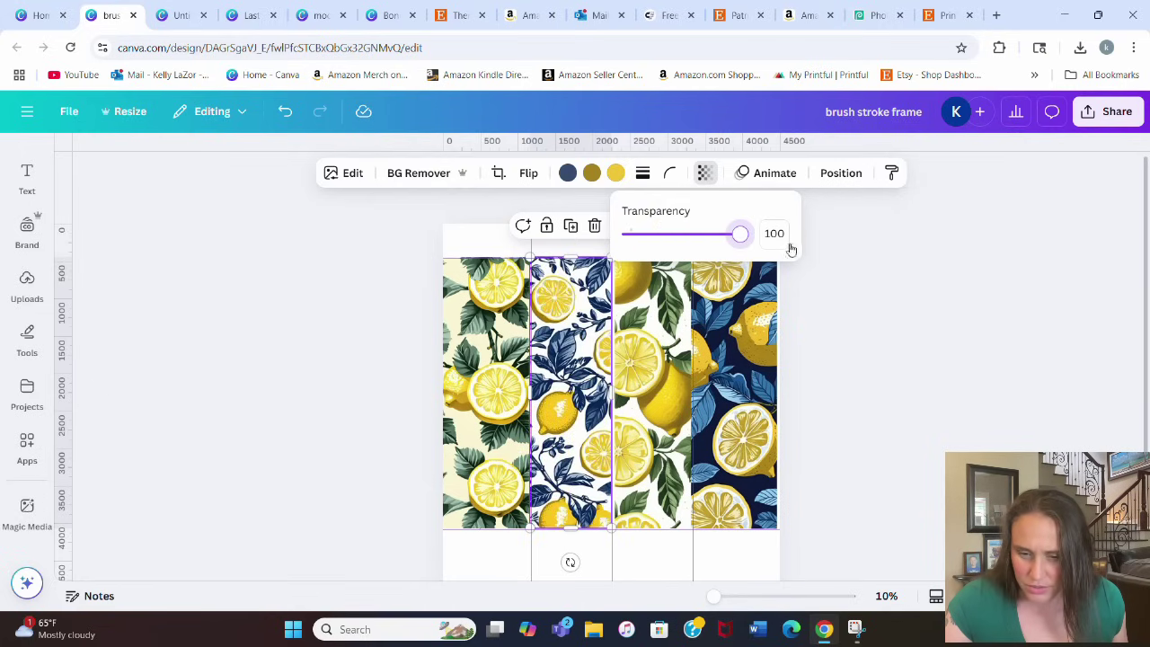
{"action": "left_click", "coordinate": [750, 281]}
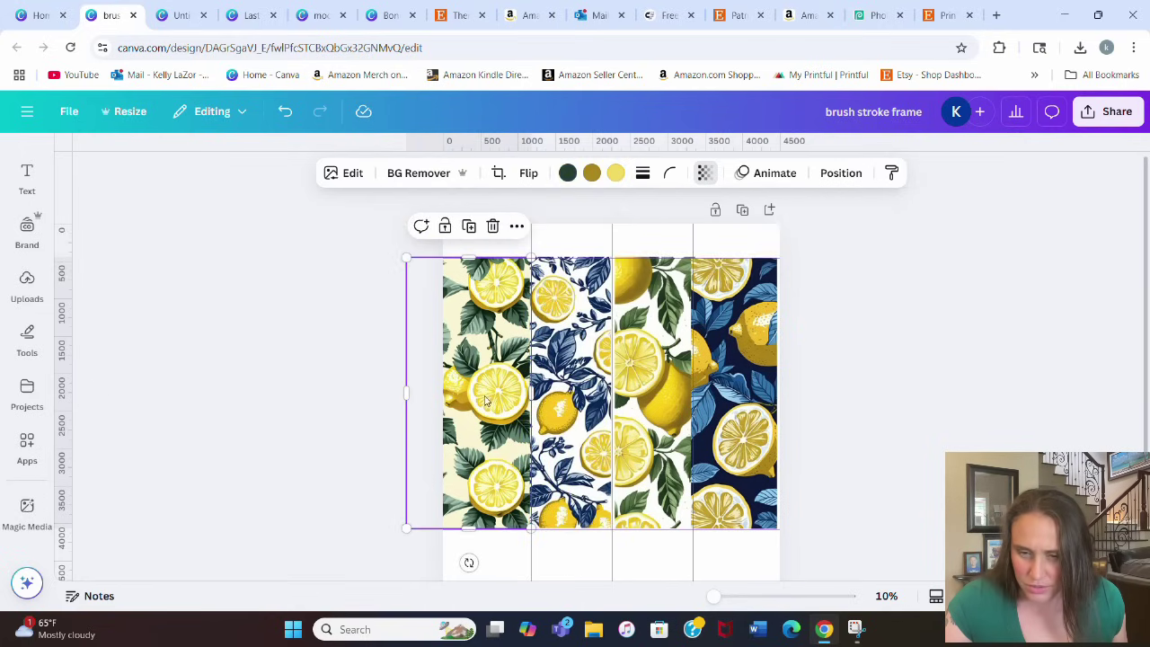
{"action": "left_click", "coordinate": [698, 173]}
Step: Rename the design as "lemon mask"
{"action": "mouse_move", "coordinate": [735, 236]}
{"action": "left_mouse_down"}
{"action": "mouse_move", "coordinate": [704, 244]}
{"action": "mouse_move", "coordinate": [831, 113]}
{"action": "left_mouse_up"}
{"action": "key", "text": "BackSpace"}
{"action": "type", "text": "lemon mask"}
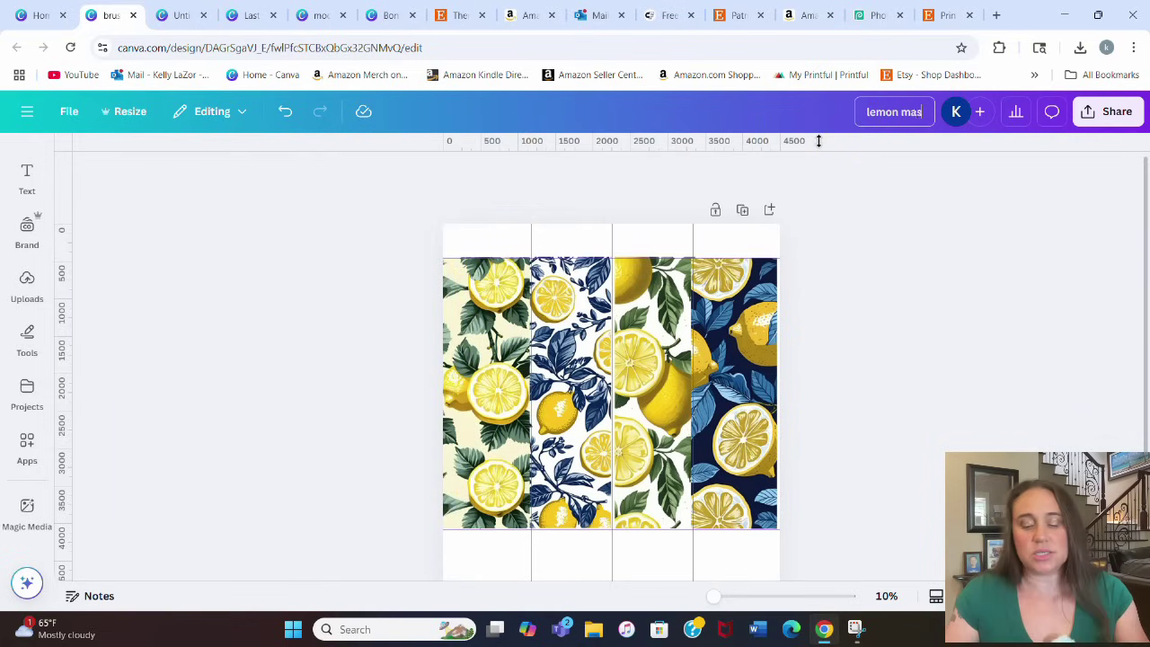
{"action": "left_click", "coordinate": [909, 239]}
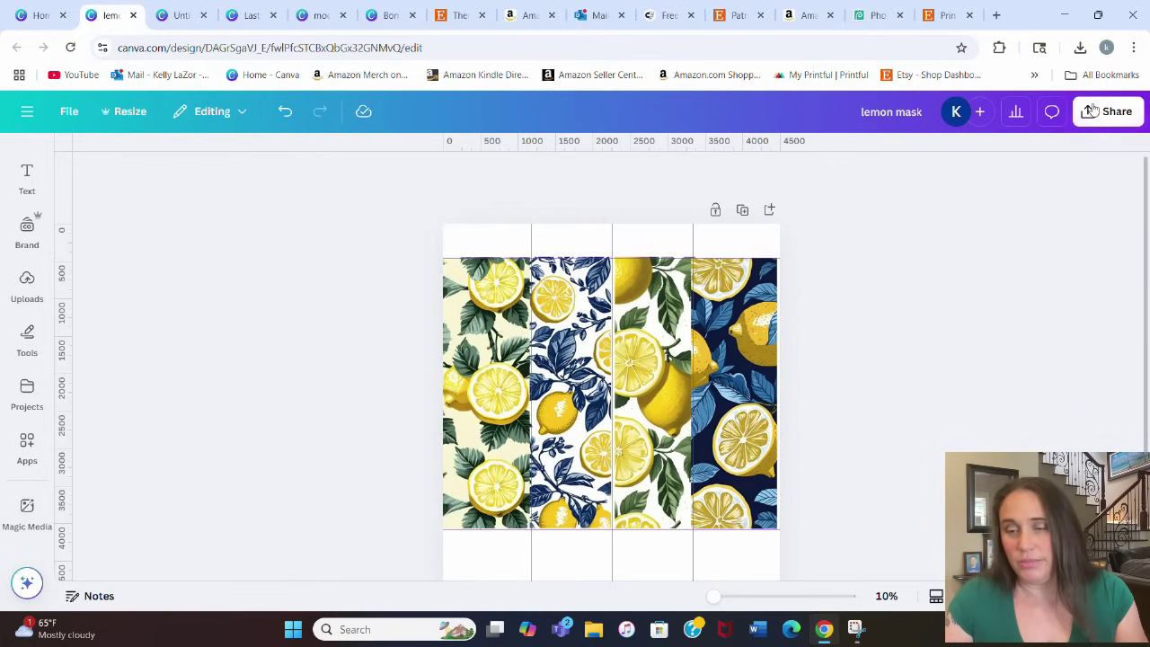
Step: Download the lemon mask design as a PNG at 4,500 × 5,400 px
{"action": "left_click", "coordinate": [1091, 114]}
{"action": "left_click", "coordinate": [869, 439]}
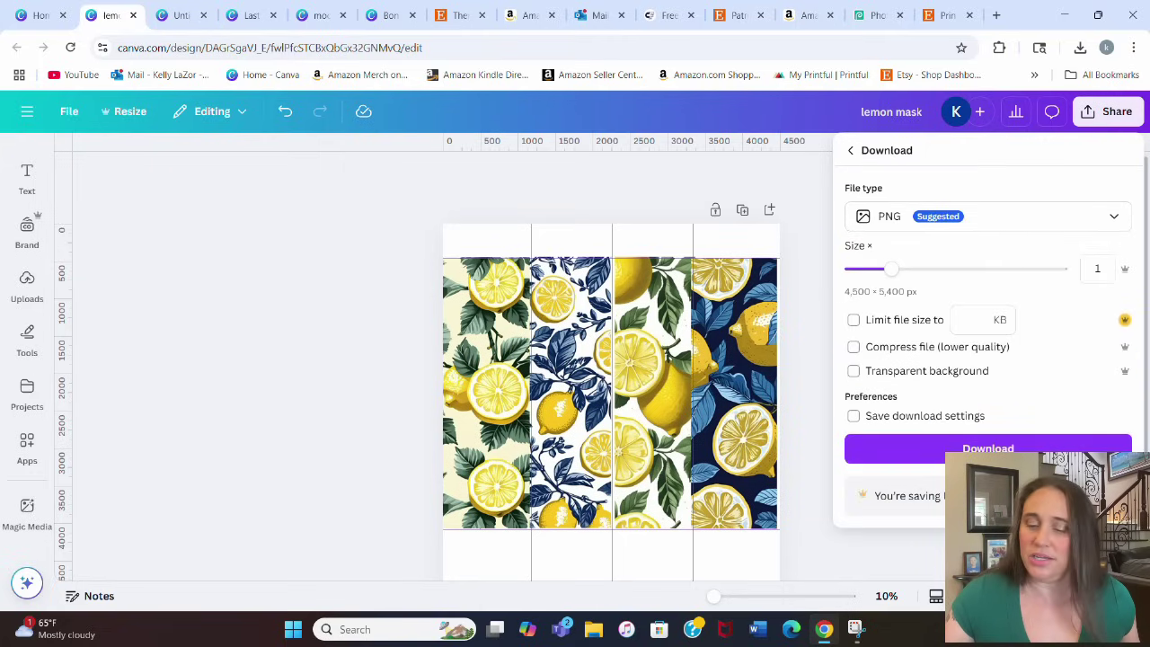
{"action": "left_click", "coordinate": [898, 449]}
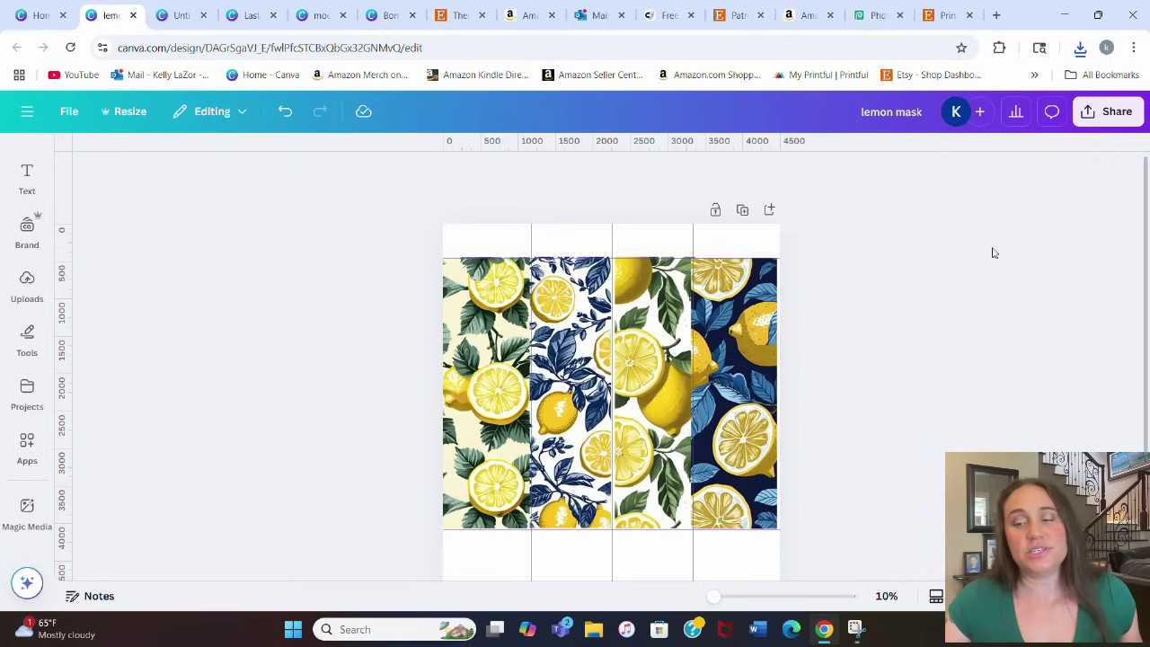
Step: Switch to Photopea and open brush stroke frame.png from the Downloads folder
{"action": "left_click", "coordinate": [869, 9]}
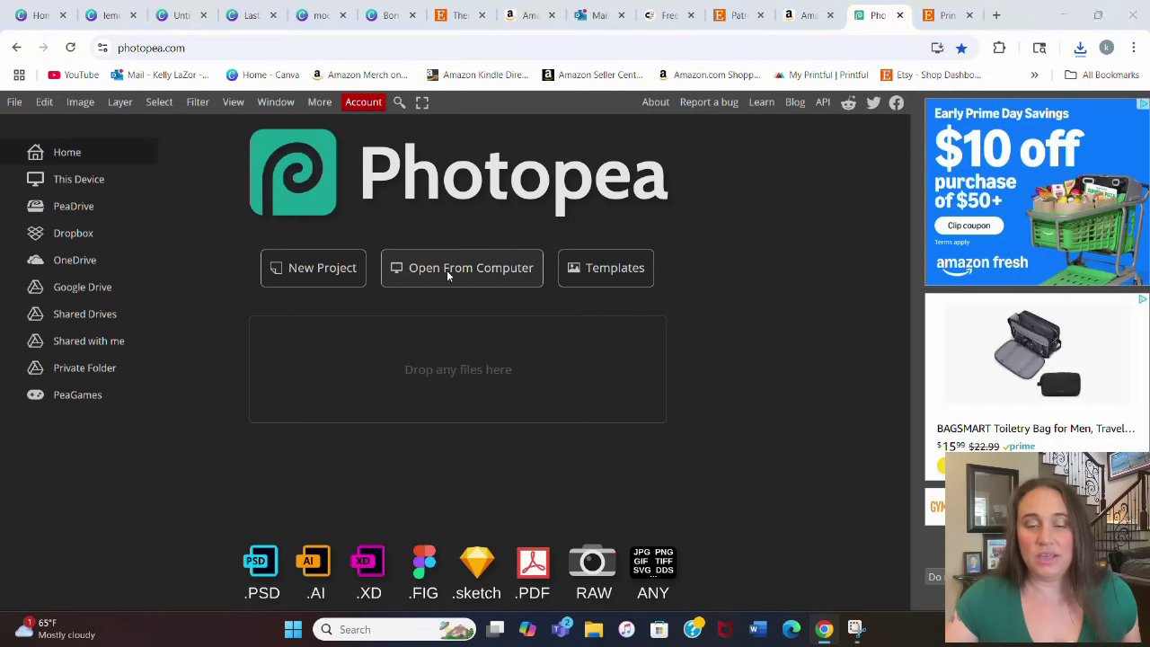
{"action": "left_click", "coordinate": [446, 274]}
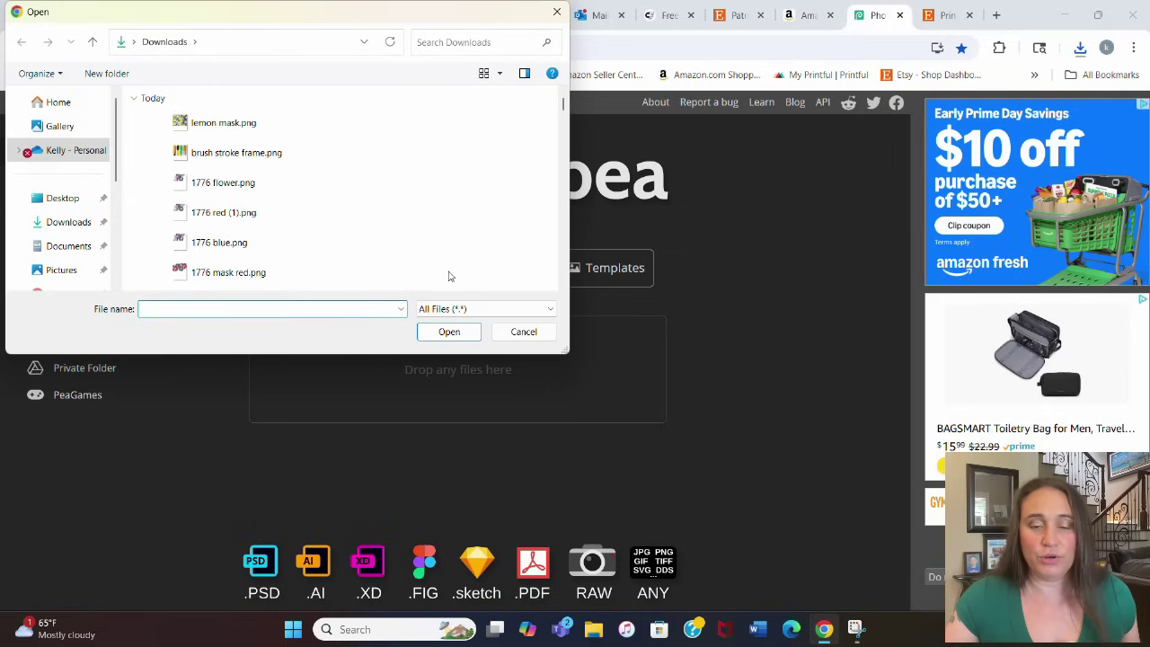
{"action": "left_click", "coordinate": [235, 153]}
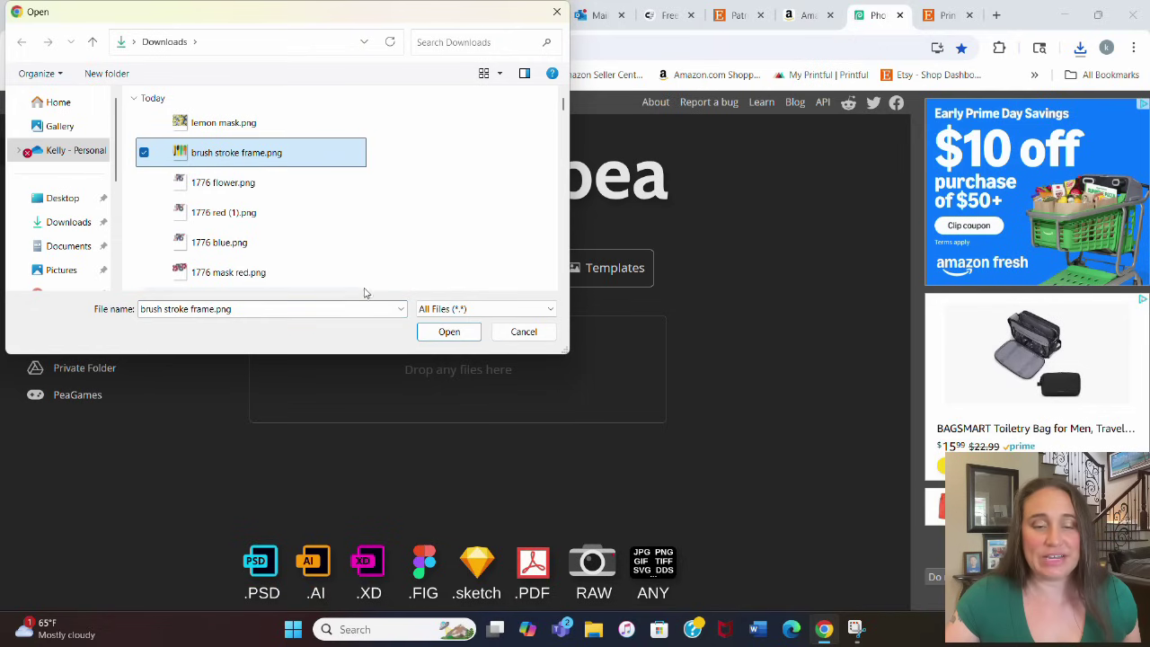
{"action": "left_click", "coordinate": [447, 332]}
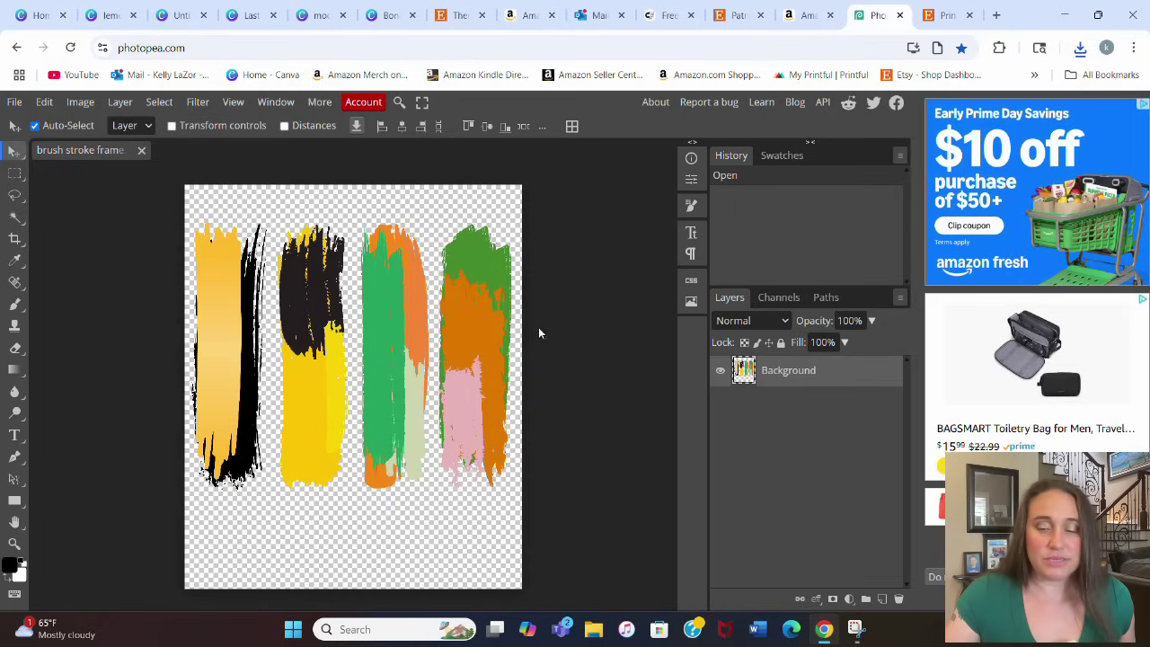
Step: Place lemon mask.png above the brush stroke frame and apply it as a clipping mask to the frame layer
{"action": "left_click", "coordinate": [12, 103]}
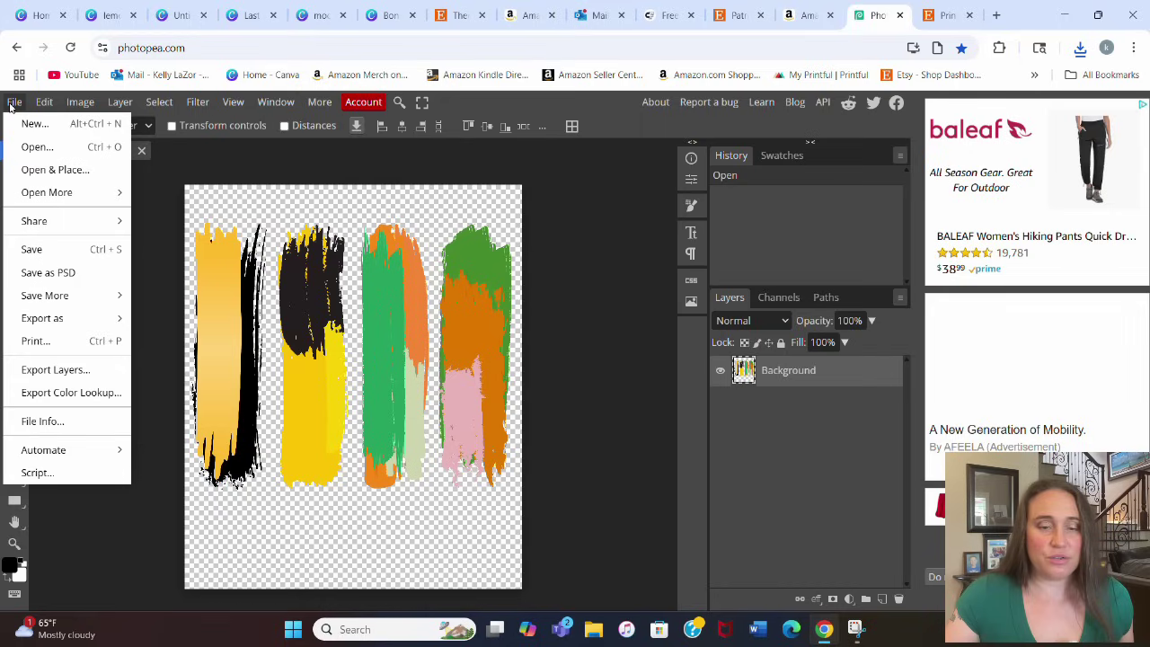
{"action": "left_click", "coordinate": [31, 170]}
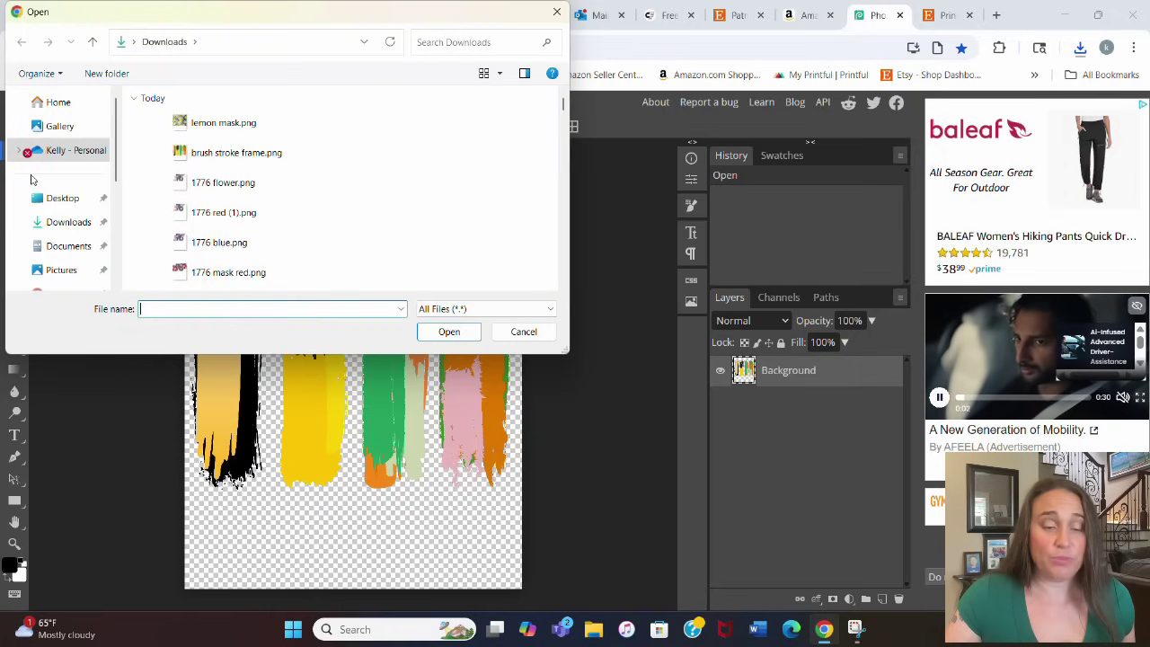
{"action": "left_click", "coordinate": [220, 123]}
{"action": "left_click", "coordinate": [449, 332]}
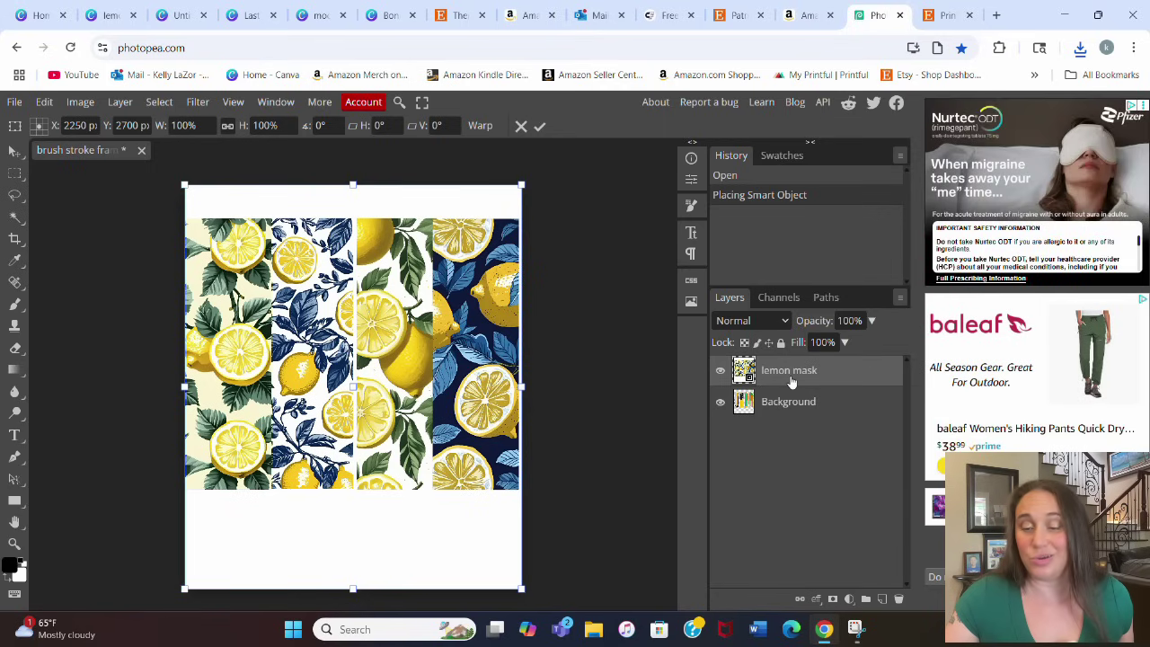
{"action": "left_click", "coordinate": [118, 102]}
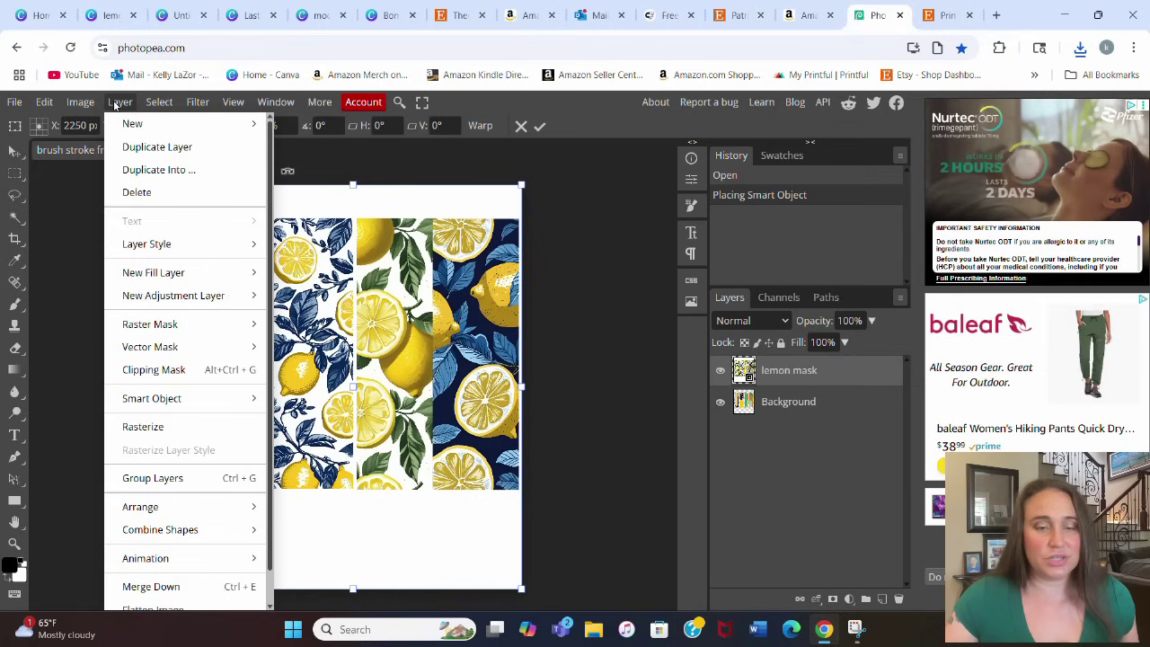
{"action": "left_click", "coordinate": [138, 371]}
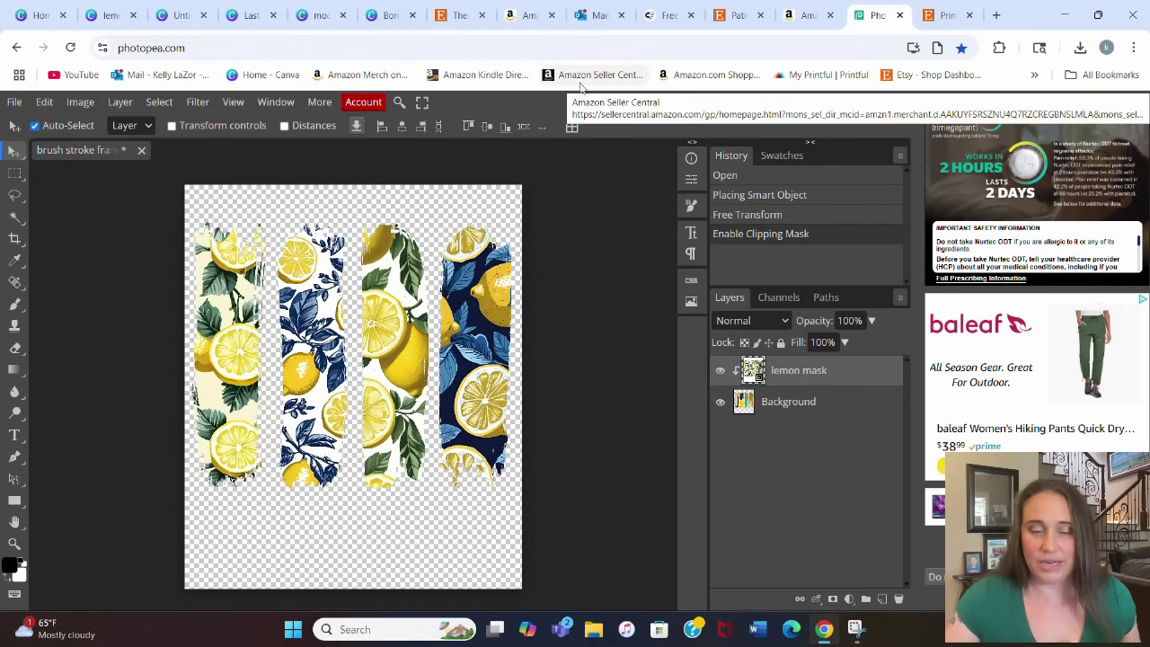
Step: Export the clipped lemon design as a 4500 × 5400 px PNG named "brush stroke lemon"
{"action": "left_click", "coordinate": [12, 104]}
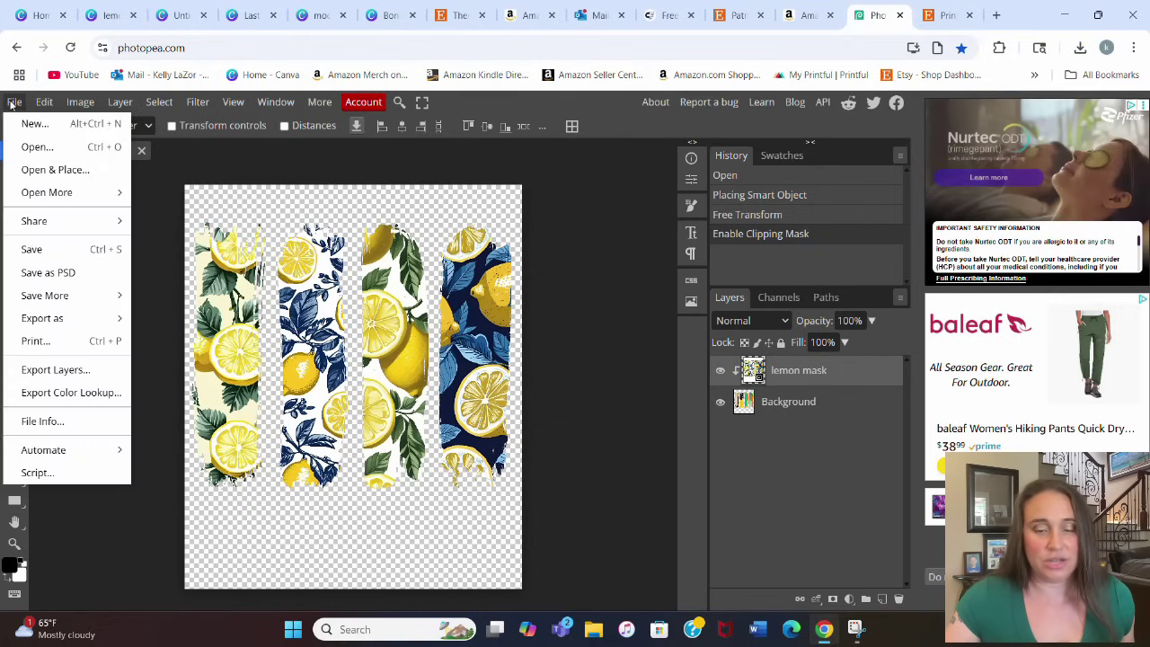
{"action": "mouse_move", "coordinate": [42, 319]}
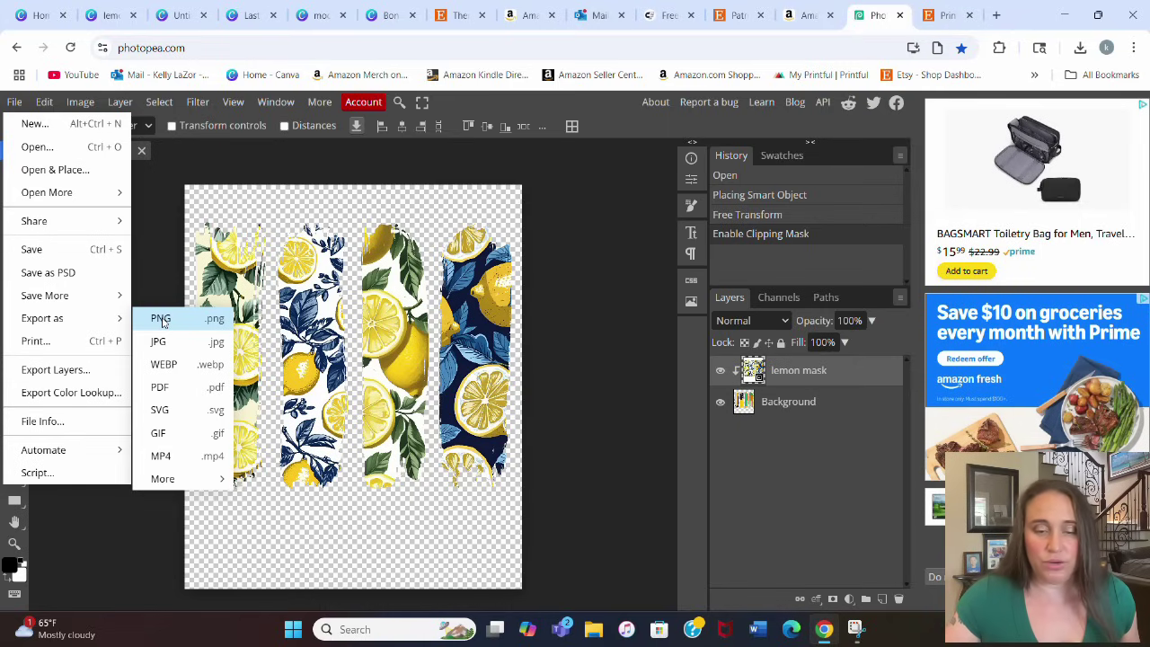
{"action": "left_click", "coordinate": [162, 320]}
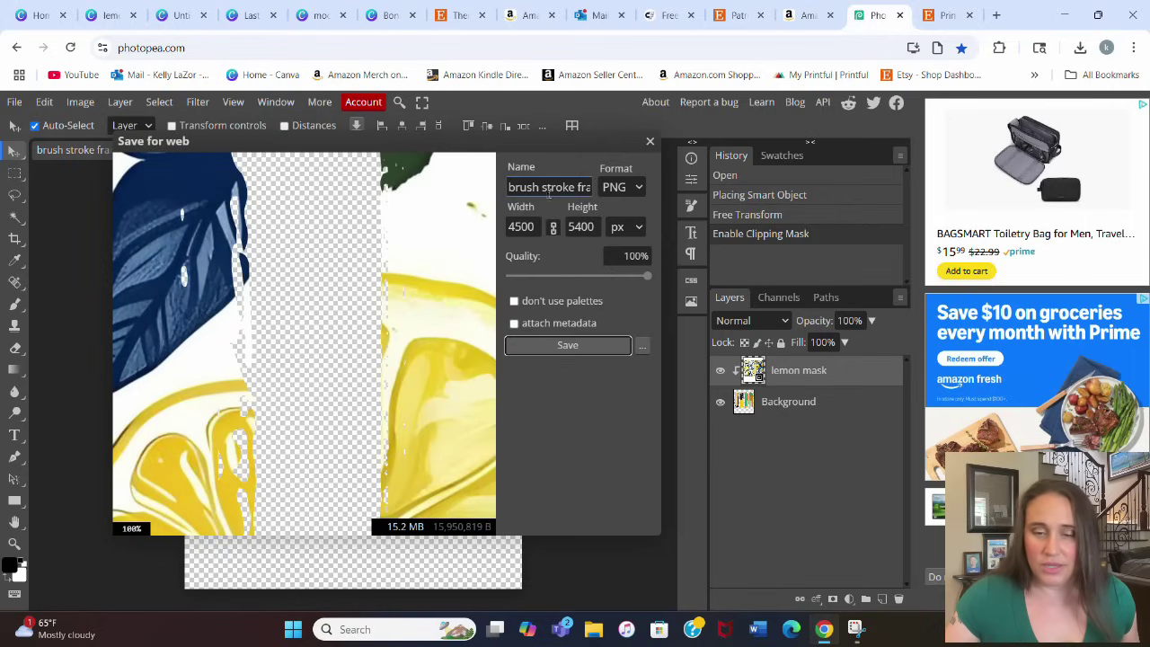
{"action": "double_click", "coordinate": [579, 187]}
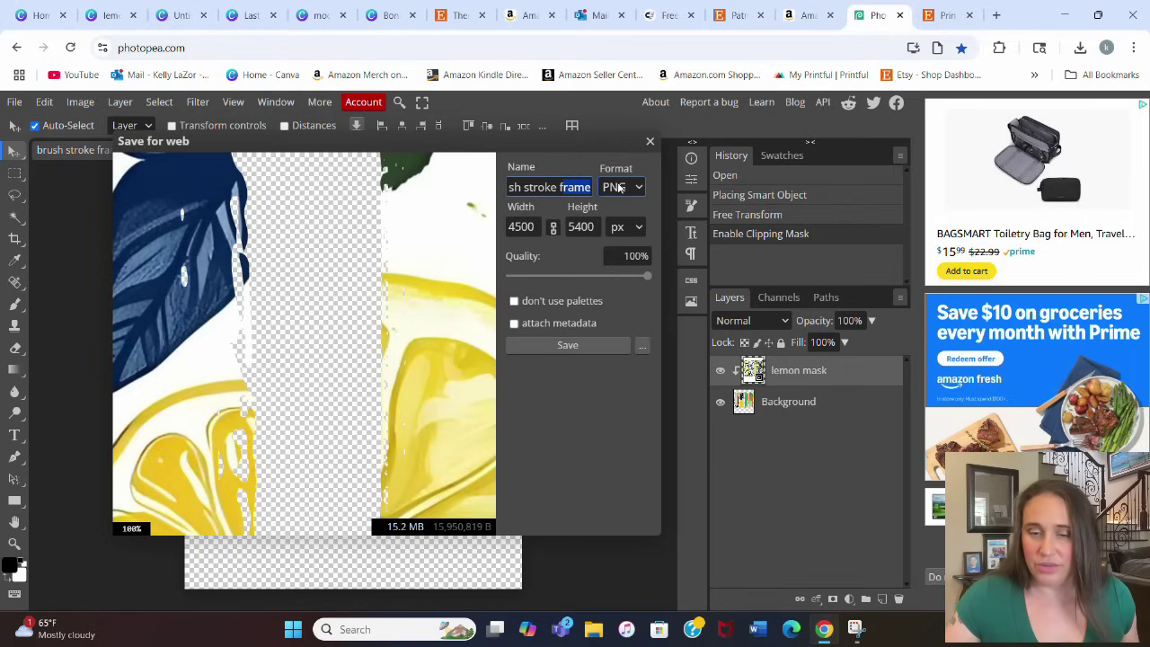
{"action": "key", "text": "BackSpace"}
{"action": "type", "text": "lemon"}
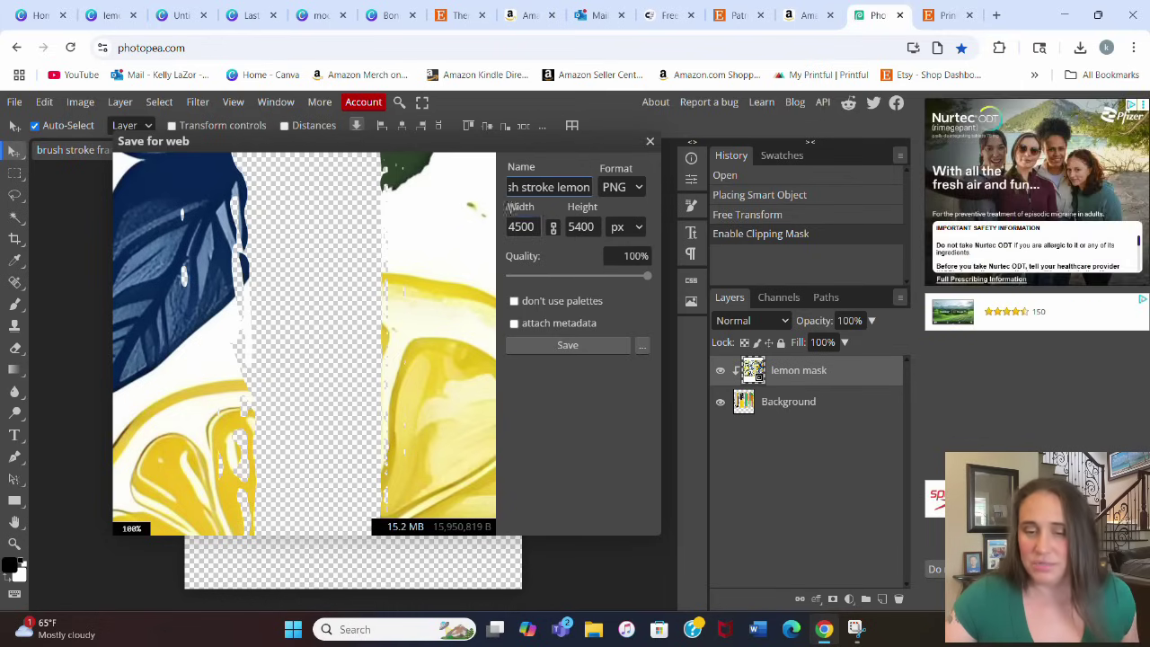
{"action": "left_click", "coordinate": [569, 350]}
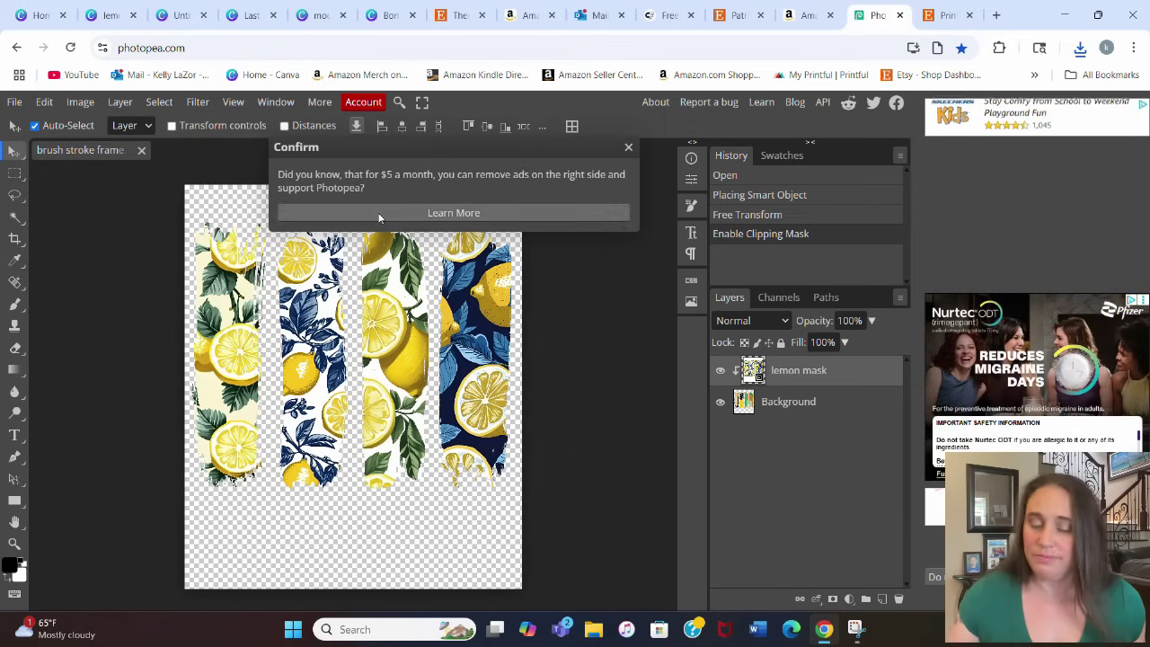
Step: Switch back to the lemon mask design in Canva and add a blank second page
{"action": "left_click", "coordinate": [106, 12]}
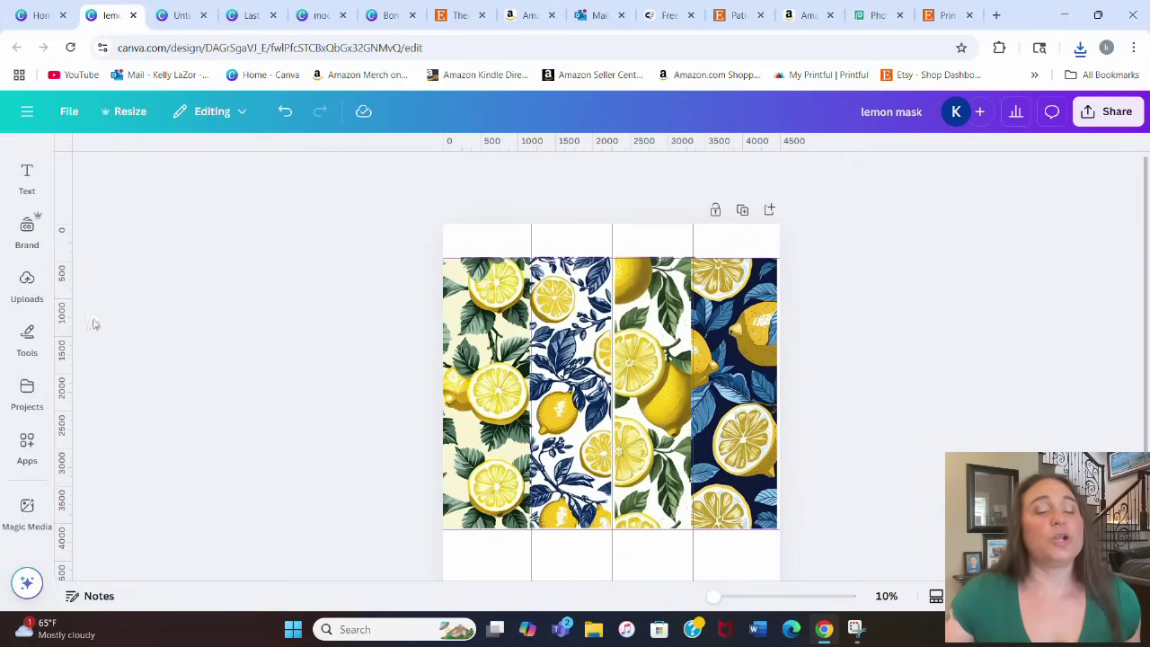
{"action": "scroll", "coordinate": [947, 266], "scroll_direction": "down", "scroll_amount": 2}
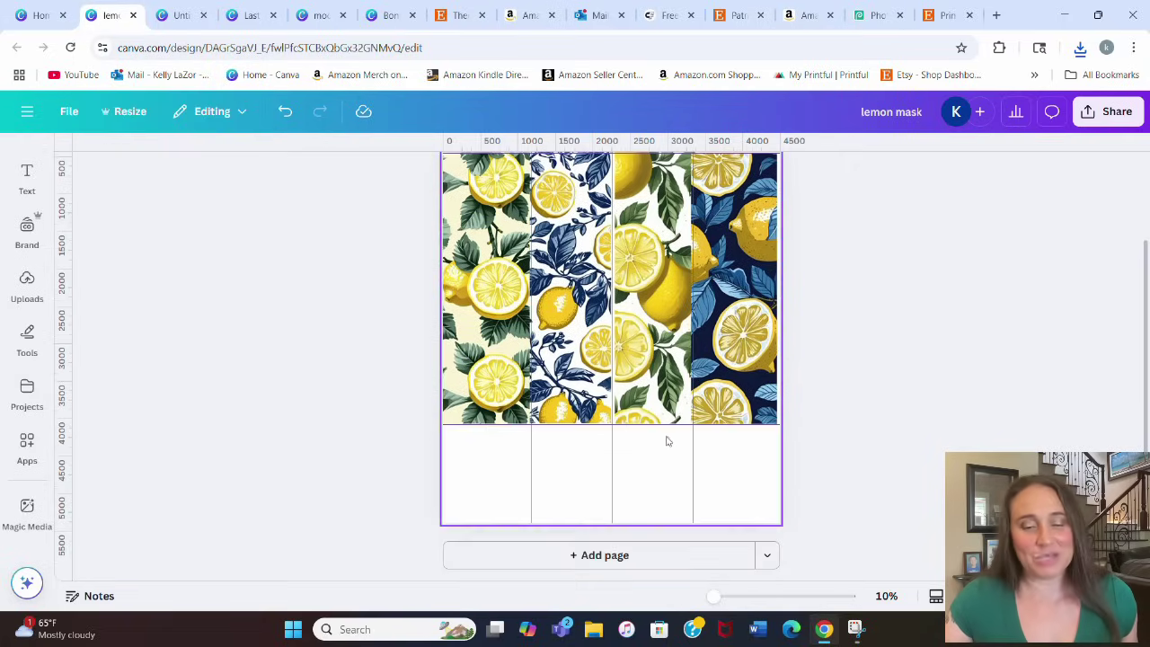
{"action": "left_click", "coordinate": [604, 557]}
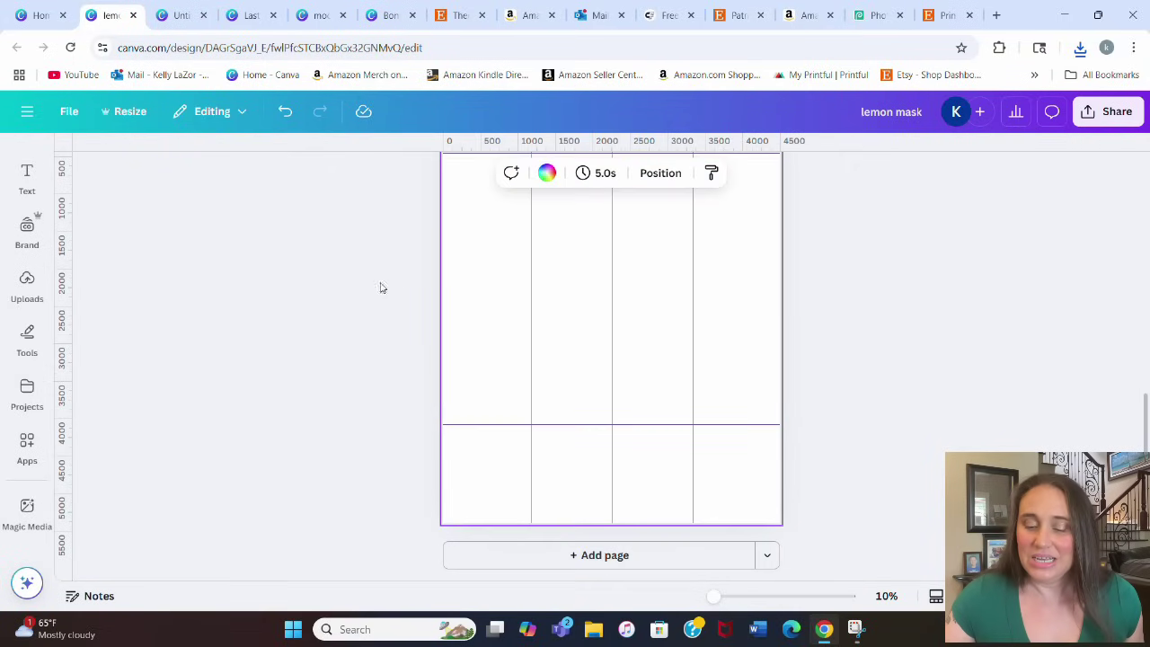
Step: Remove the three vertical guides and the horizontal guides from the blank page
{"action": "left_click_drag", "start_coordinate": [531, 305], "coordinate": [878, 314]}
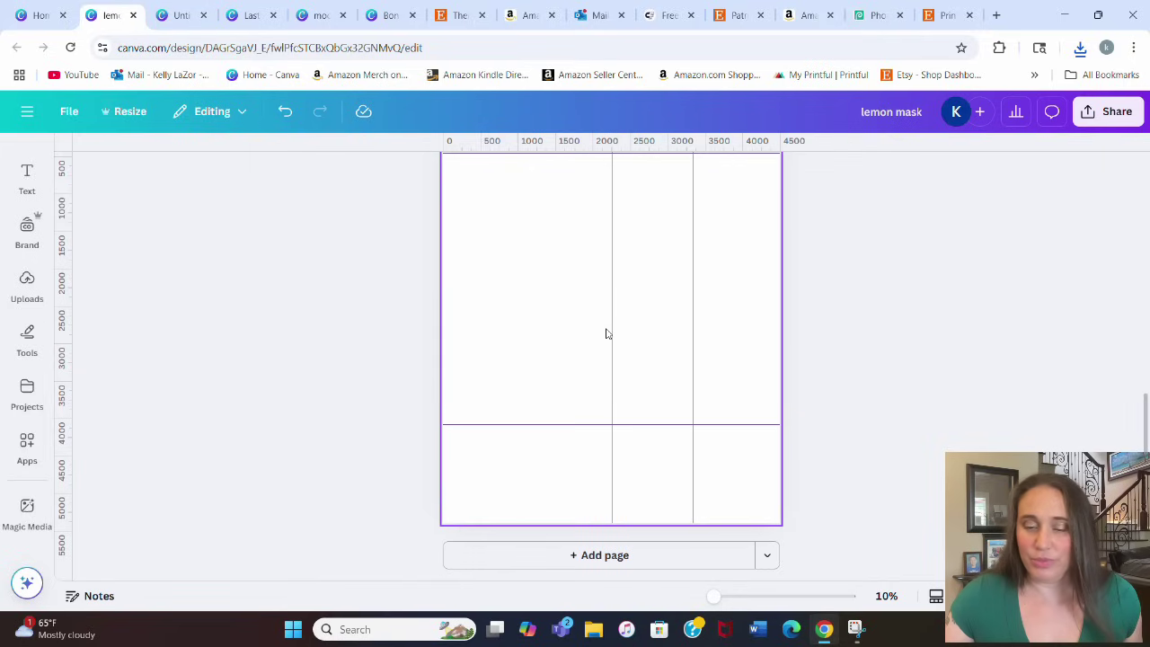
{"action": "left_click_drag", "start_coordinate": [613, 333], "coordinate": [817, 326]}
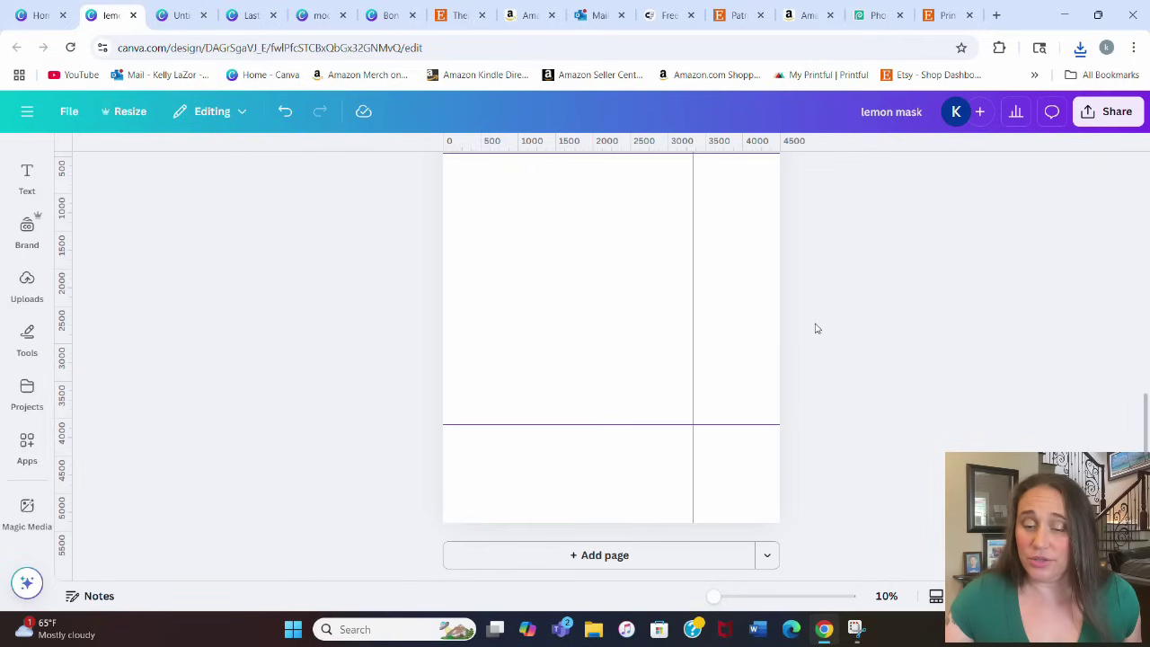
{"action": "left_click_drag", "start_coordinate": [693, 327], "coordinate": [791, 395]}
{"action": "left_click_drag", "start_coordinate": [731, 424], "coordinate": [724, 545]}
{"action": "left_click", "coordinate": [724, 550]}
Step: Upload brush stroke lemon.png from the Downloads folder and place it on page 2
{"action": "left_click", "coordinate": [27, 279]}
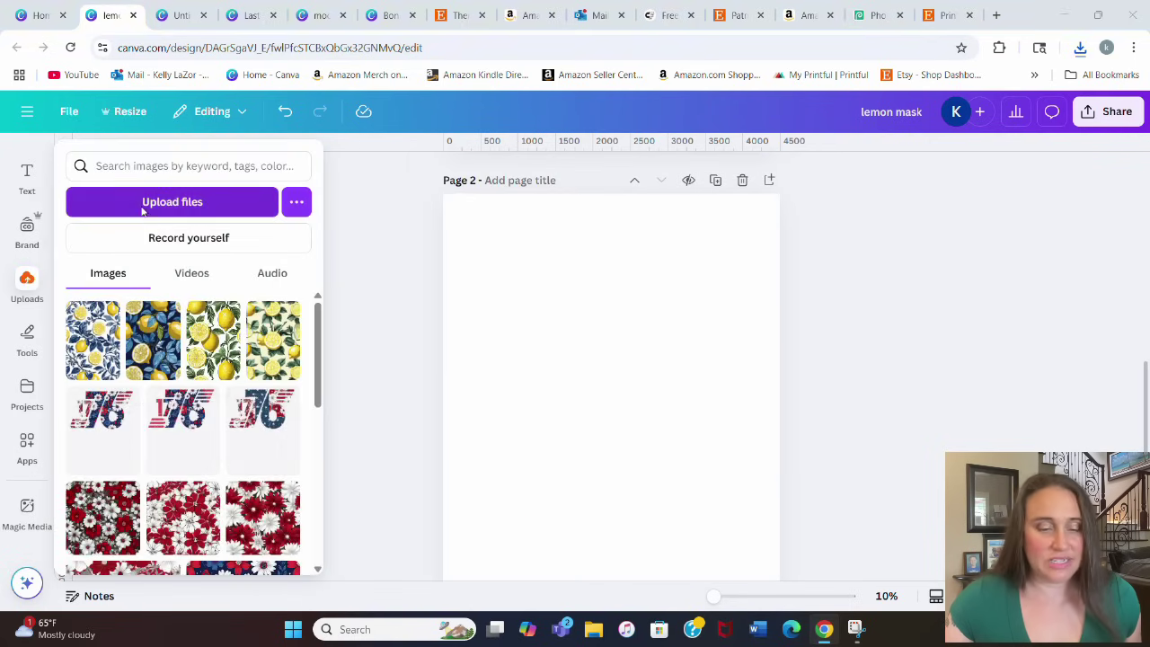
{"action": "left_click", "coordinate": [142, 207]}
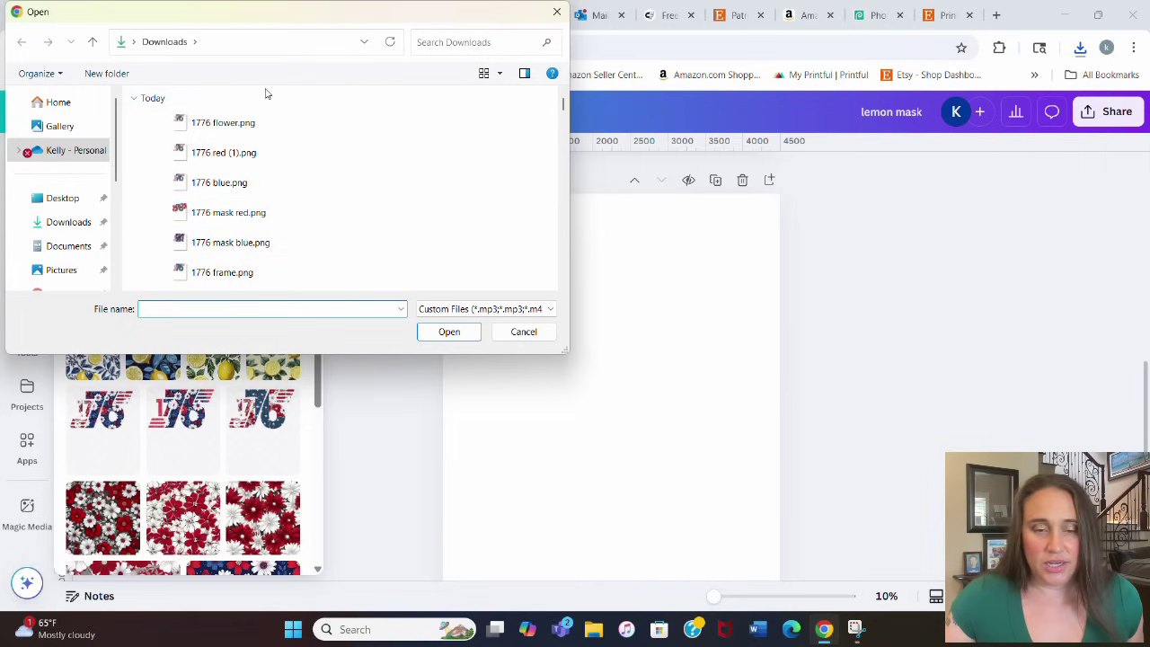
{"action": "left_click", "coordinate": [238, 123]}
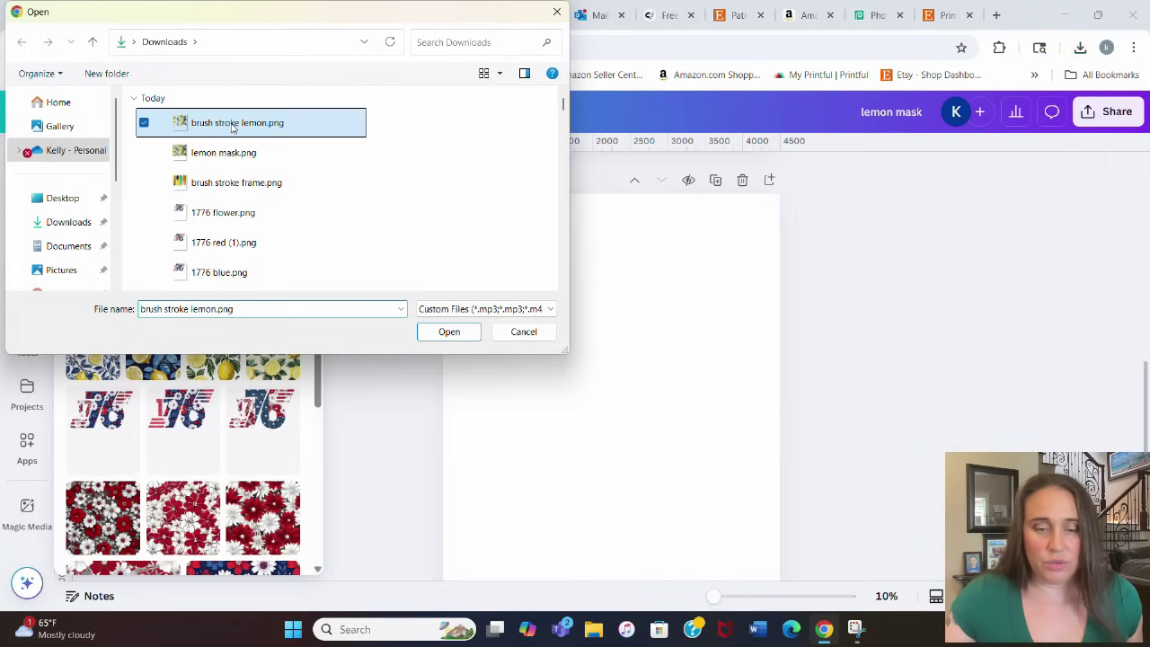
{"action": "left_click", "coordinate": [449, 331]}
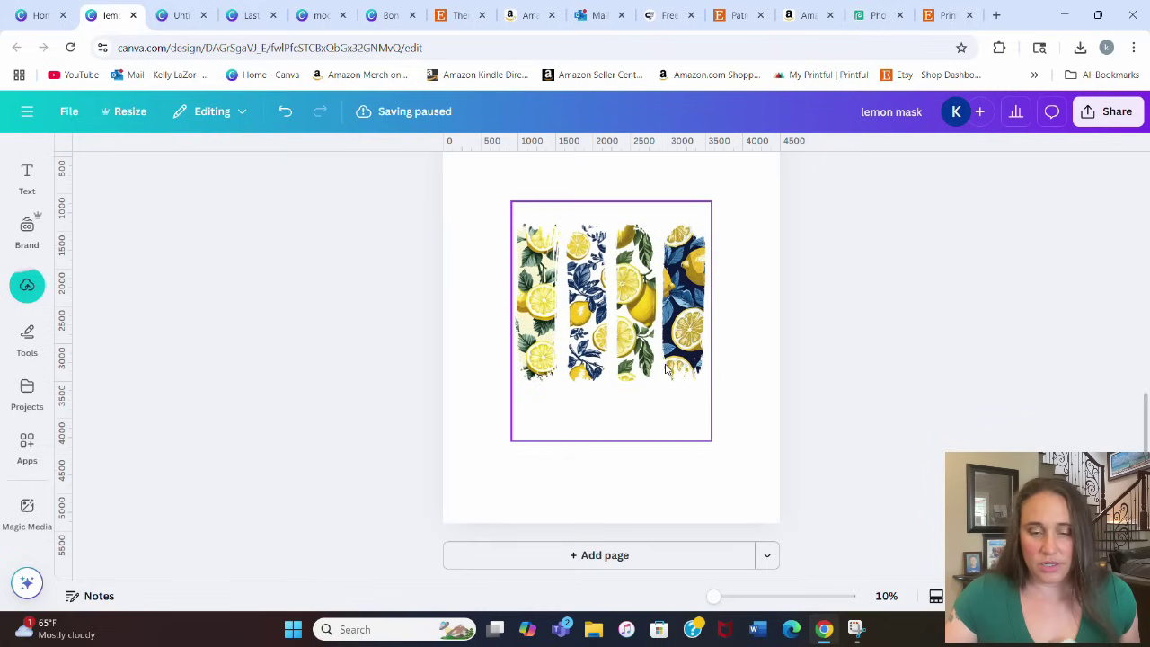
Step: Crop the empty space below the lemon strokes, enlarge the image to nearly the page width and center it on page 2
{"action": "left_click", "coordinate": [665, 368]}
{"action": "left_click_drag", "start_coordinate": [618, 439], "coordinate": [622, 400]}
{"action": "left_click_drag", "start_coordinate": [711, 401], "coordinate": [763, 557]}
{"action": "left_click_drag", "start_coordinate": [678, 459], "coordinate": [623, 386]}
{"action": "left_click", "coordinate": [858, 417]}
Step: On page 1, move the four lemon pattern images below the columns to uncover the brush strokes
{"action": "scroll", "coordinate": [864, 431], "scroll_direction": "up", "scroll_amount": 2}
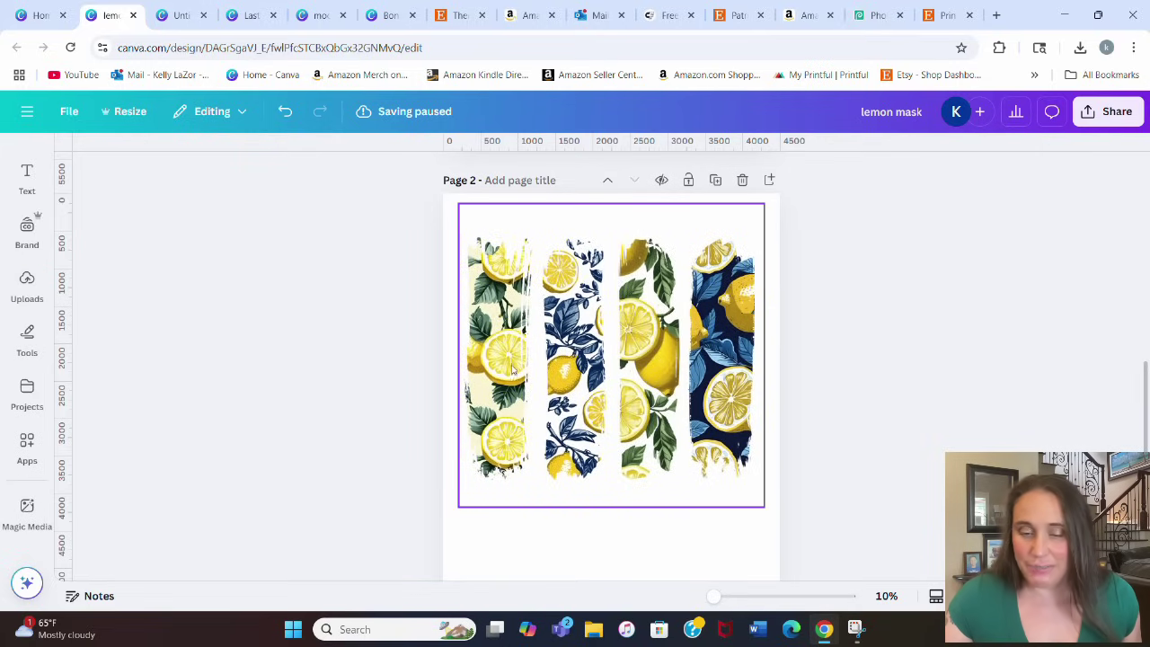
{"action": "scroll", "coordinate": [785, 403], "scroll_direction": "up", "scroll_amount": 4}
{"action": "left_click", "coordinate": [499, 334]}
{"action": "left_click_drag", "start_coordinate": [500, 334], "coordinate": [479, 593]}
{"action": "left_click", "coordinate": [561, 396]}
{"action": "left_click_drag", "start_coordinate": [561, 396], "coordinate": [559, 488]}
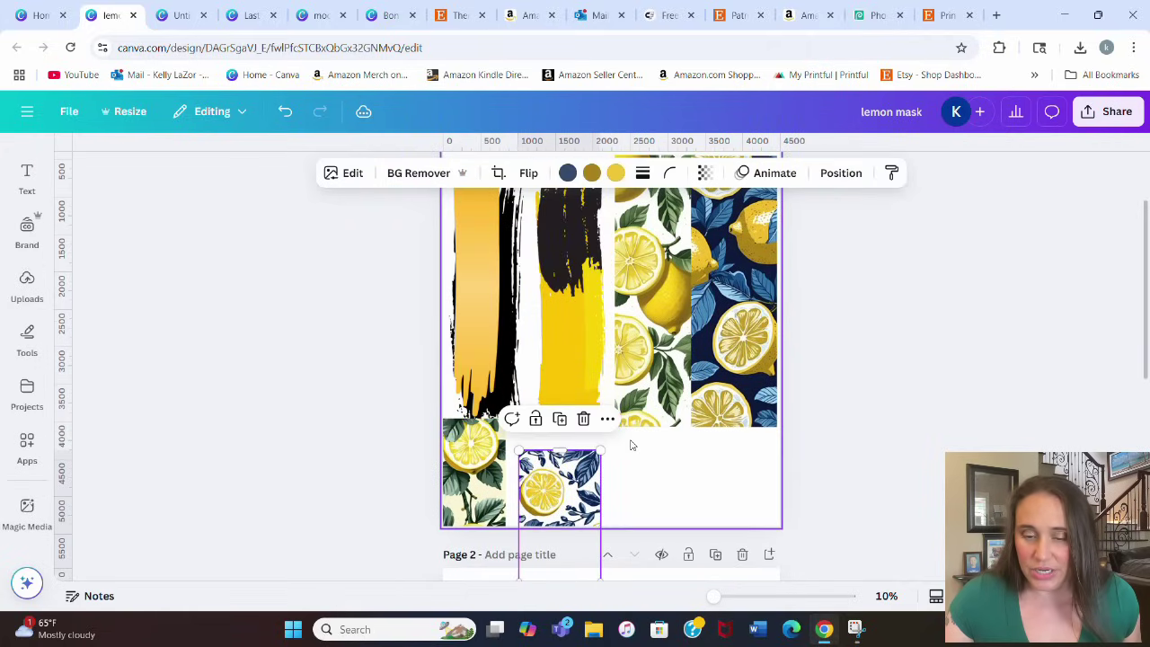
{"action": "left_click_drag", "start_coordinate": [665, 350], "coordinate": [666, 483]}
{"action": "left_click_drag", "start_coordinate": [745, 306], "coordinate": [745, 574]}
{"action": "scroll", "coordinate": [510, 384], "scroll_direction": "up", "scroll_amount": 1}
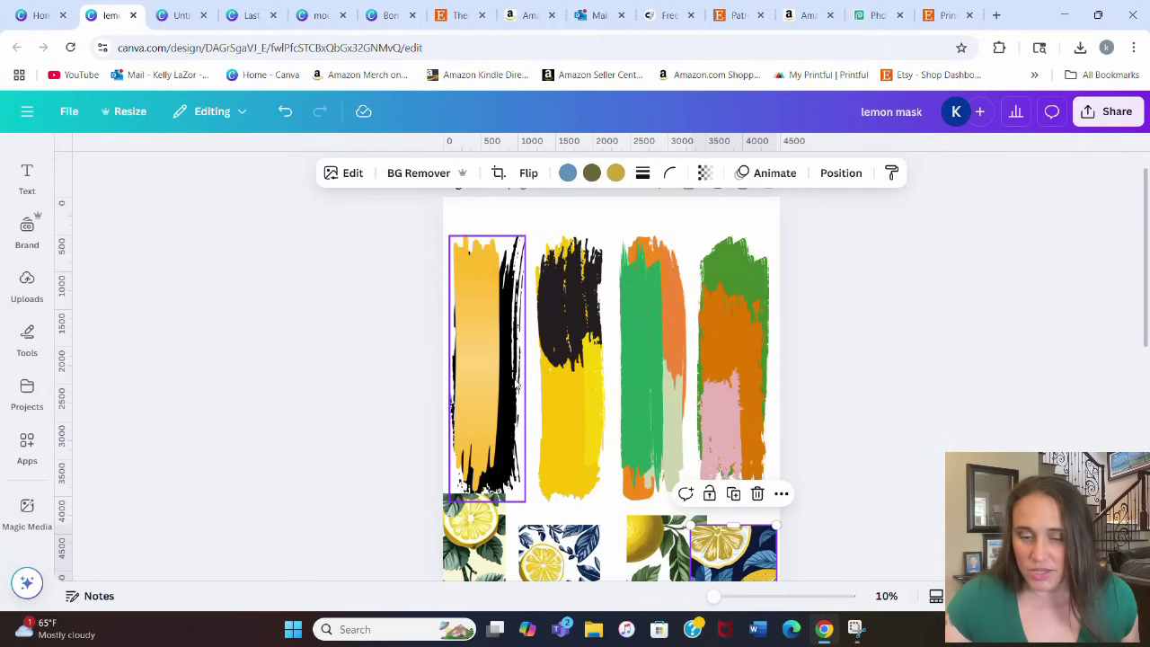
Step: Nudge the yellow stroke in the second column and the green stroke in the third column slightly to the left
{"action": "left_click", "coordinate": [556, 384]}
{"action": "left_click_drag", "start_coordinate": [551, 398], "coordinate": [549, 398]}
{"action": "left_click", "coordinate": [950, 380]}
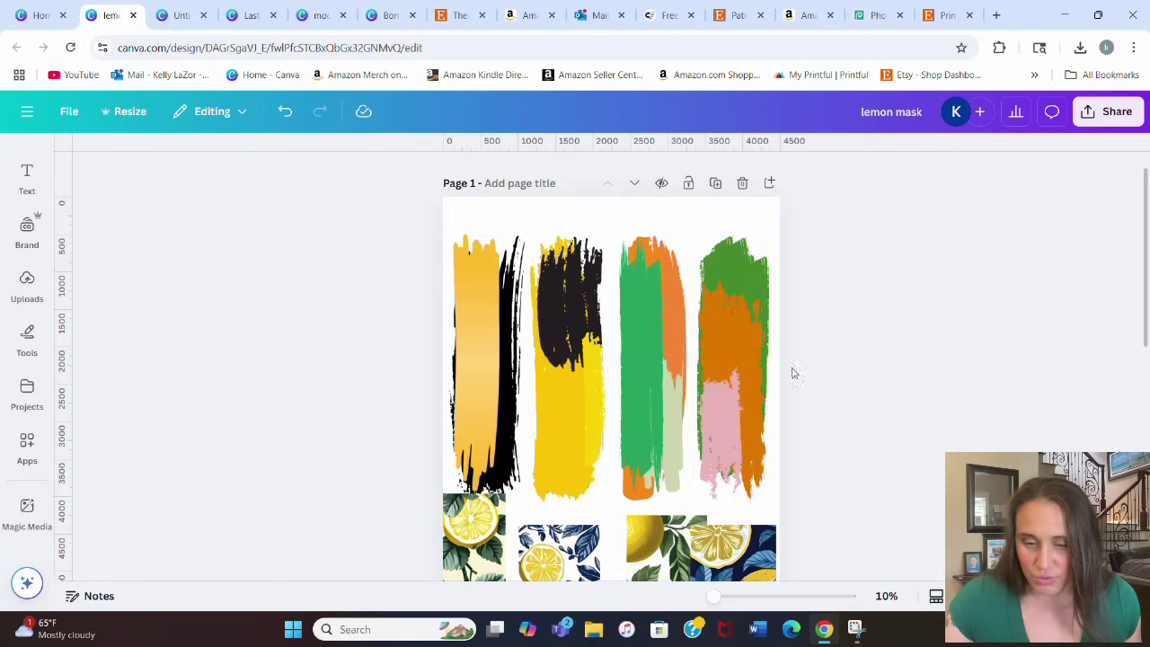
{"action": "left_click", "coordinate": [639, 372]}
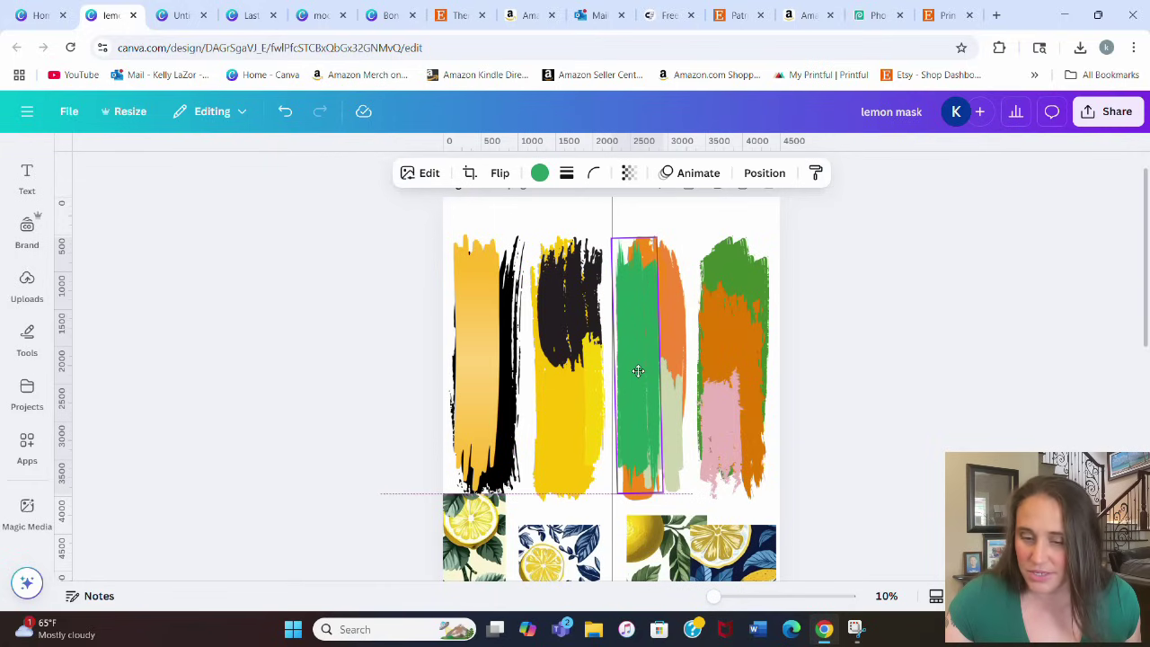
{"action": "left_click", "coordinate": [880, 375]}
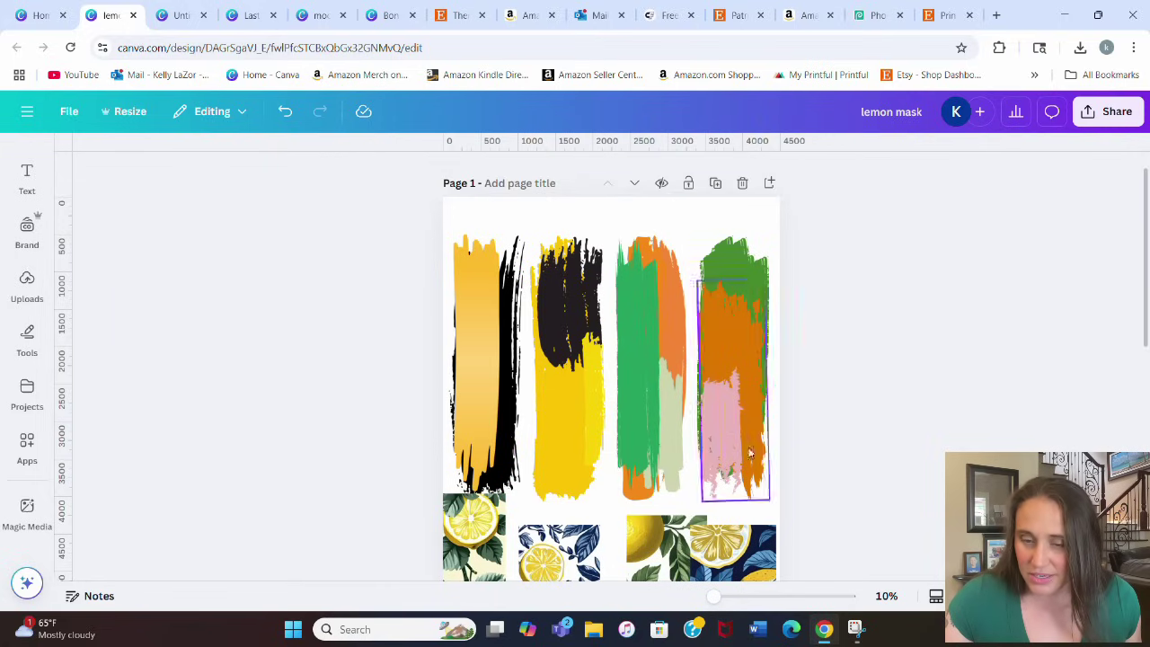
Step: Adjust the bright yellow stroke in the second column so that it sits in front of the black stroke
{"action": "left_click_drag", "start_coordinate": [600, 428], "coordinate": [599, 433]}
{"action": "left_click", "coordinate": [919, 409]}
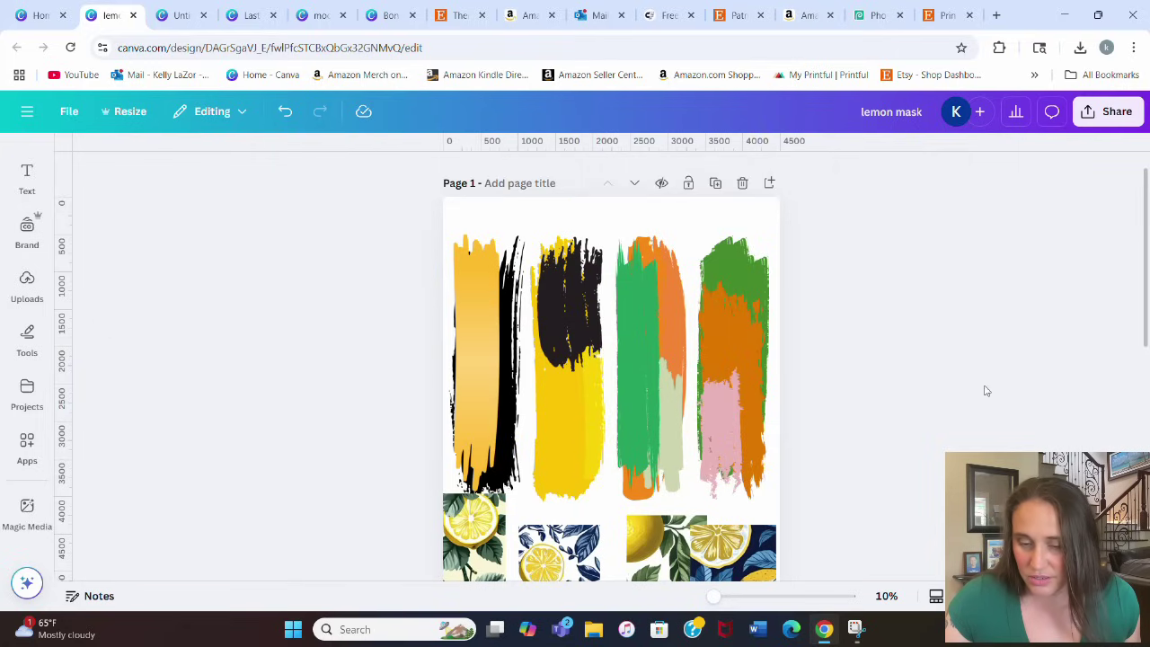
{"action": "left_click", "coordinate": [592, 378]}
{"action": "left_click", "coordinate": [872, 333]}
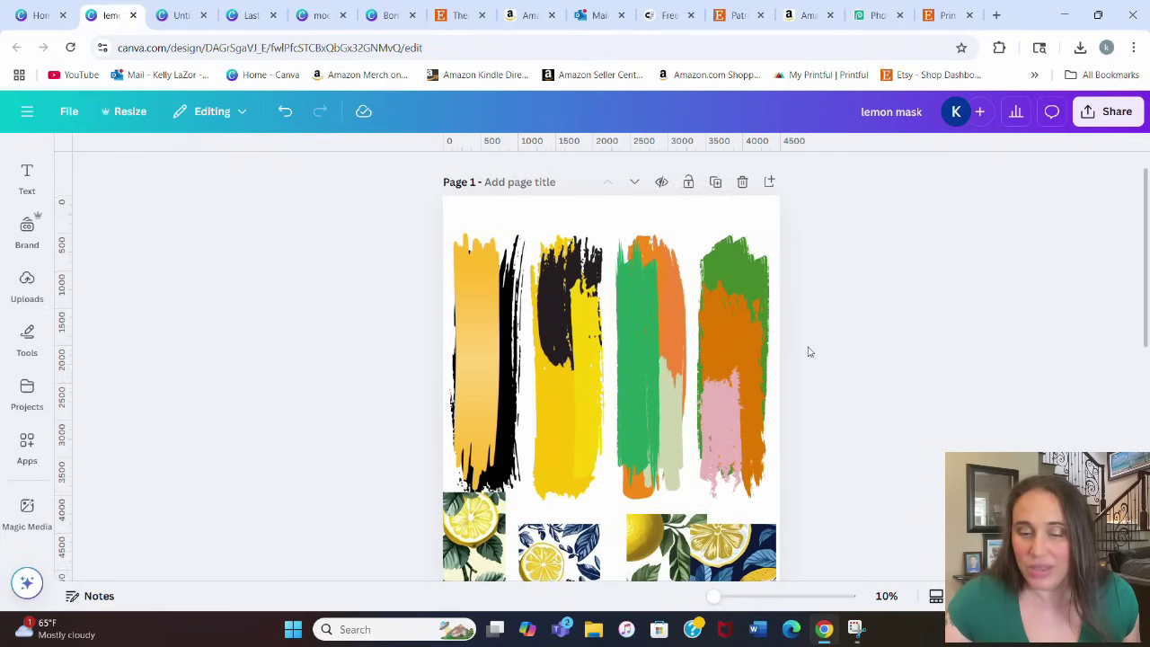
Step: Duplicate the lemon stroke image on page 2 and crop one copy to the first column, the other to the remaining three
{"action": "scroll", "coordinate": [893, 272], "scroll_direction": "down", "scroll_amount": 5}
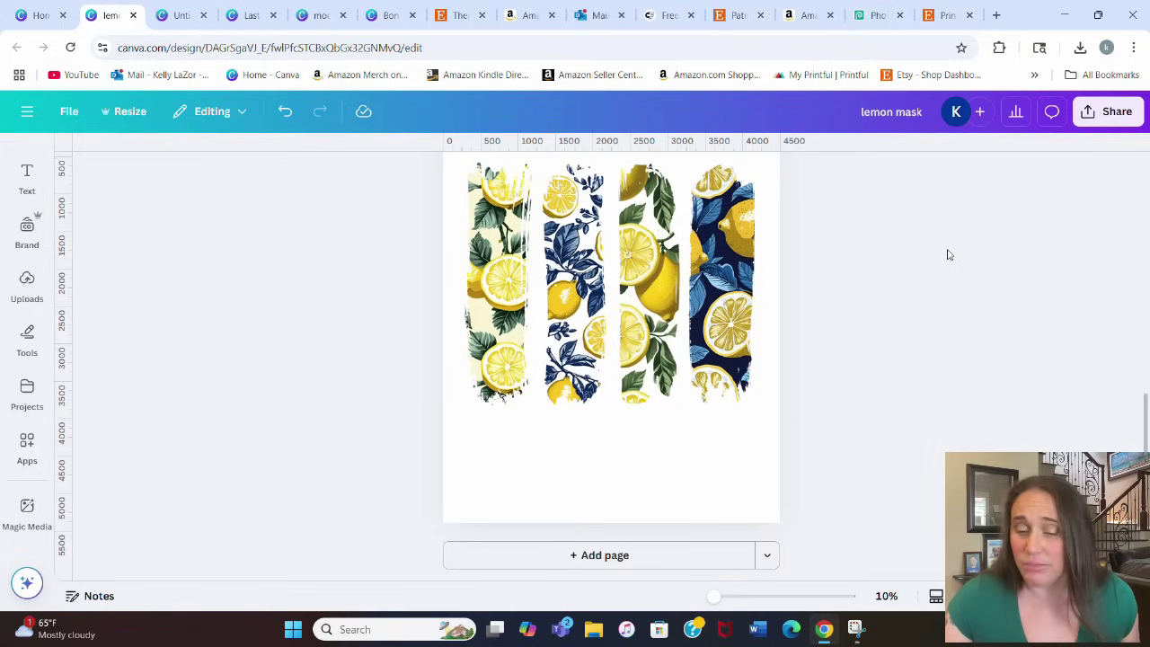
{"action": "left_click", "coordinate": [729, 310]}
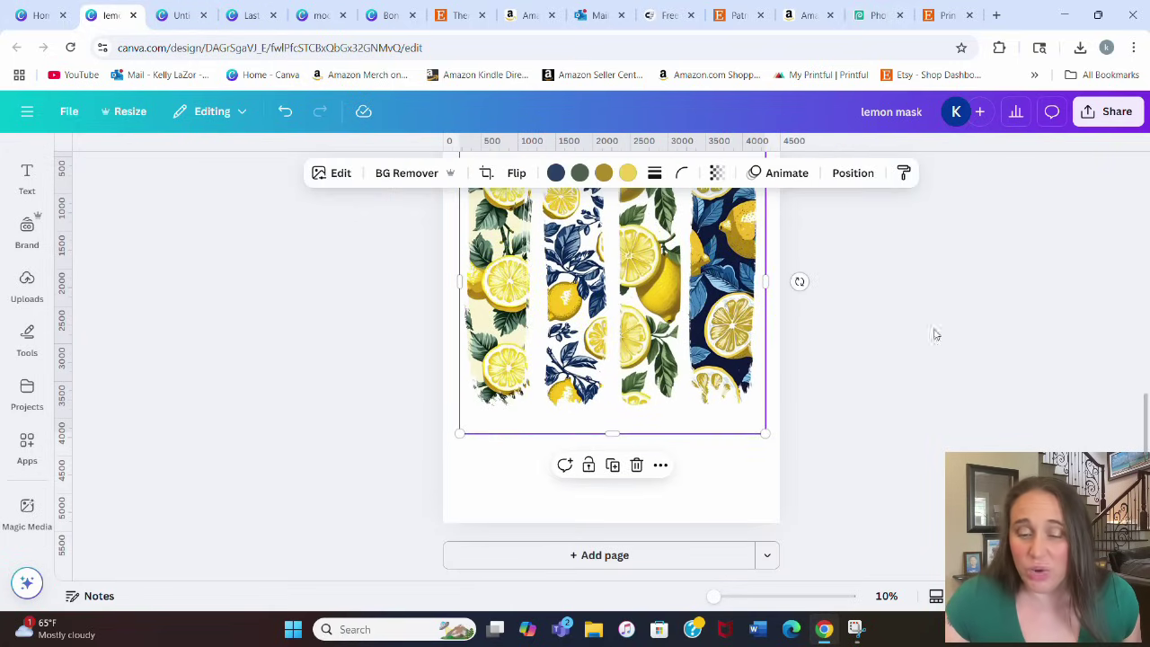
{"action": "left_click", "coordinate": [1036, 359]}
{"action": "scroll", "coordinate": [835, 369], "scroll_direction": "up", "scroll_amount": 1}
{"action": "left_click", "coordinate": [636, 377]}
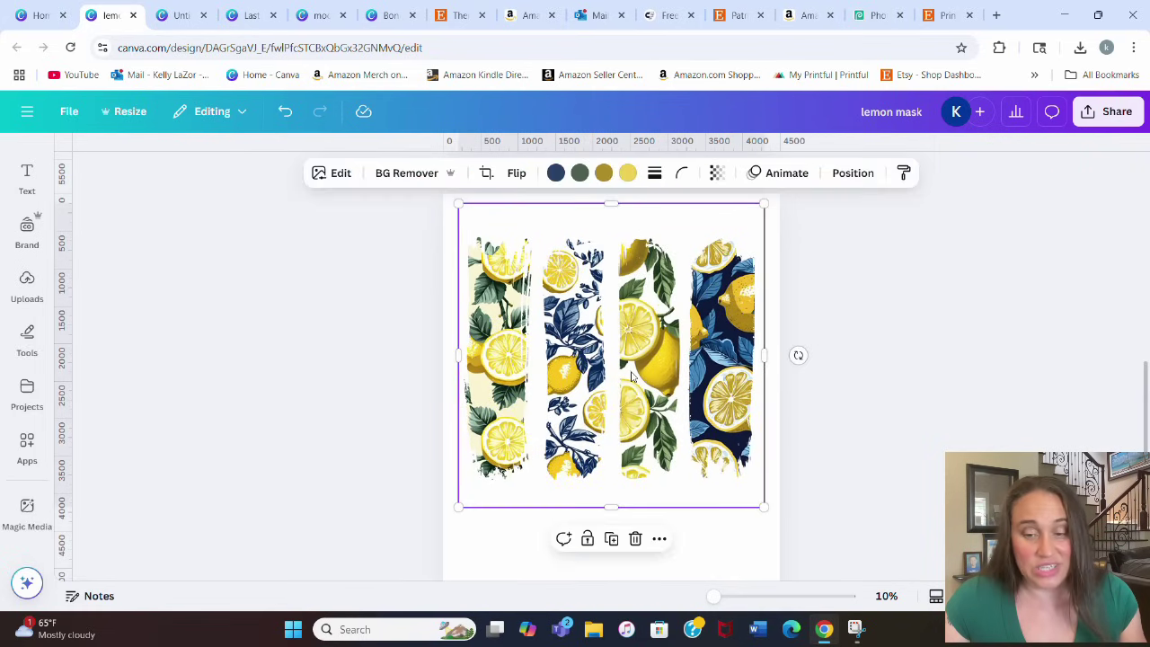
{"action": "mouse_move", "coordinate": [764, 353]}
{"action": "left_mouse_down"}
{"action": "mouse_move", "coordinate": [533, 364]}
{"action": "mouse_move", "coordinate": [763, 355]}
{"action": "left_mouse_up"}
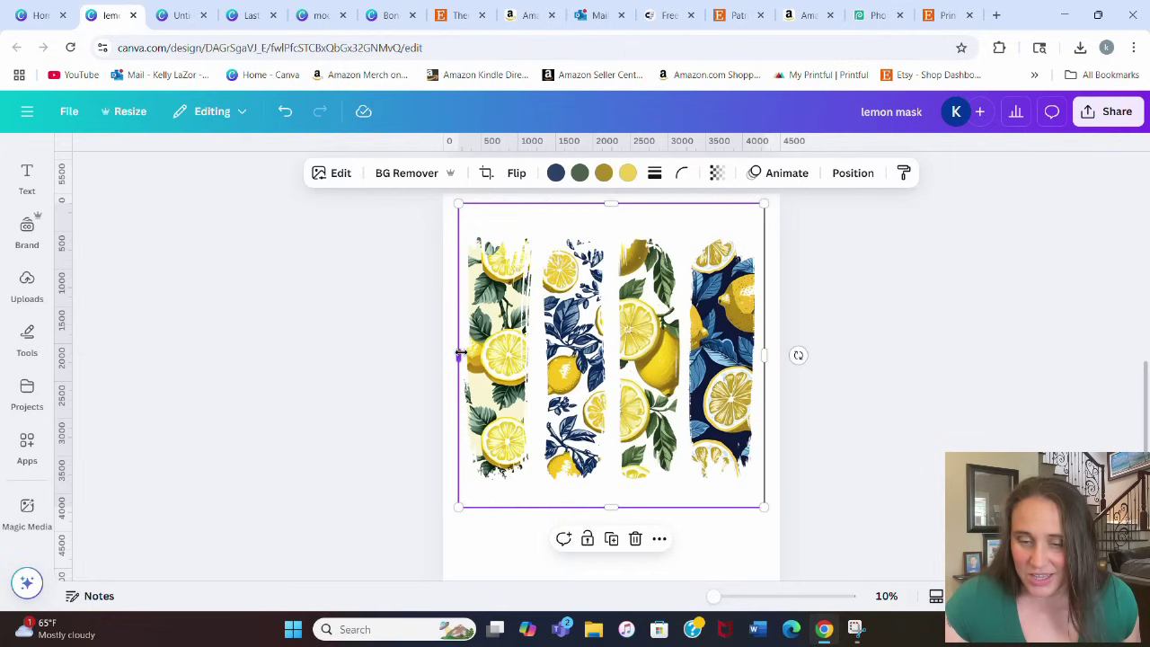
{"action": "left_click_drag", "start_coordinate": [456, 355], "coordinate": [534, 362]}
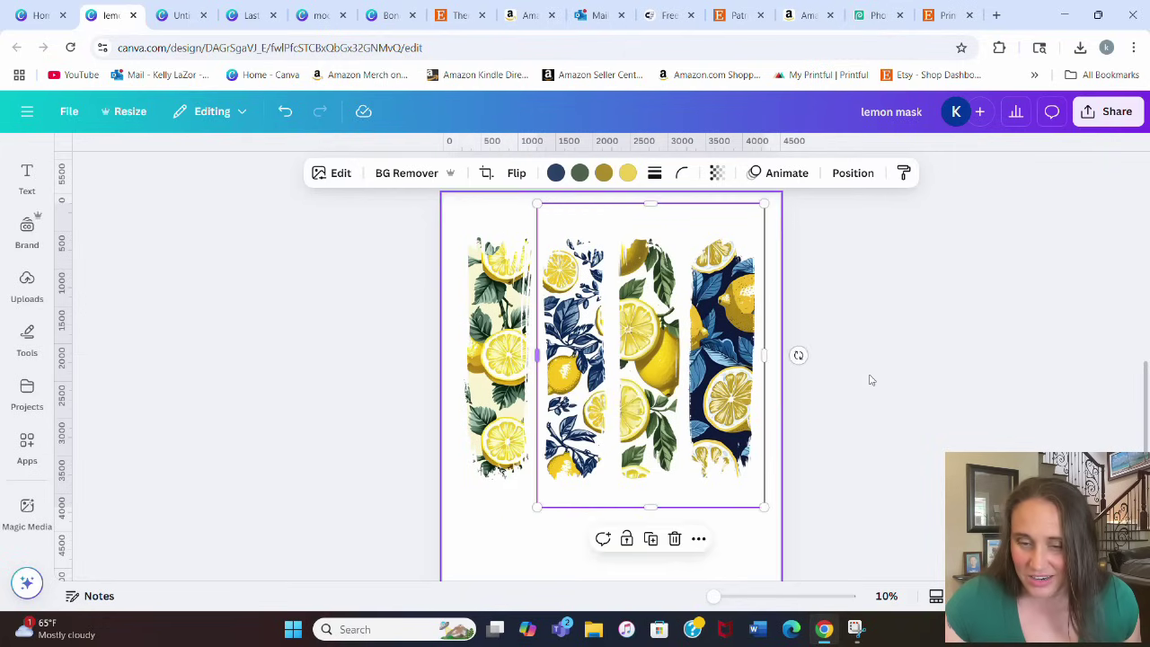
{"action": "left_click", "coordinate": [930, 380]}
Step: Nudge the first lemon column closer to the second one and trim the empty space along its inner edge
{"action": "left_click", "coordinate": [508, 403]}
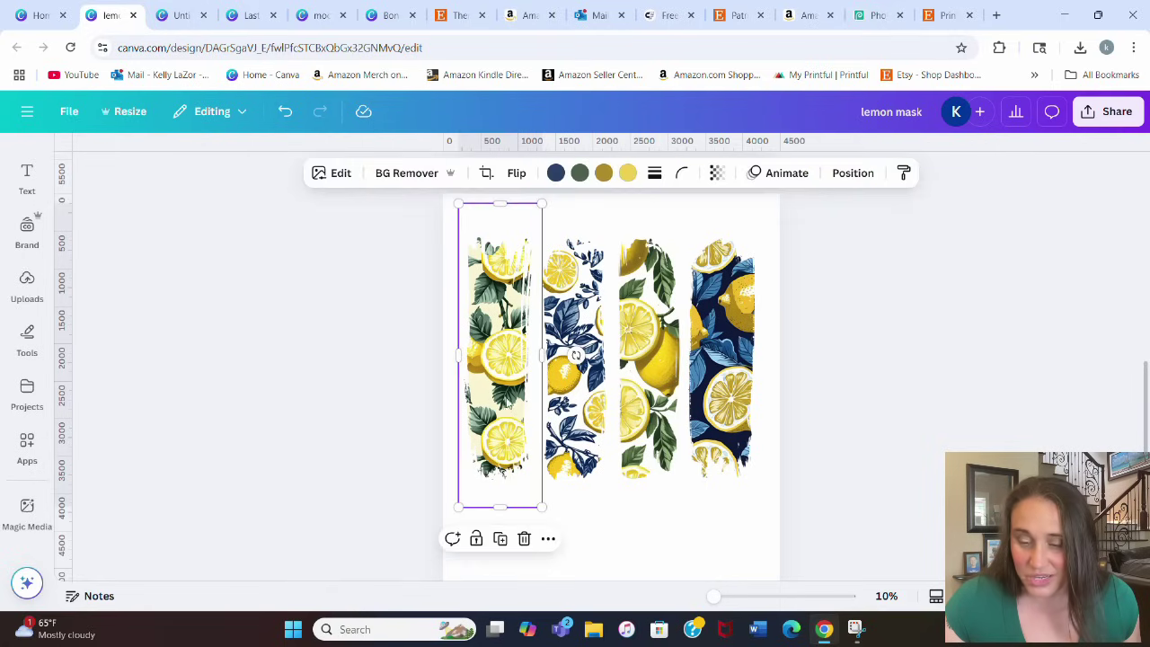
{"action": "left_click", "coordinate": [517, 404]}
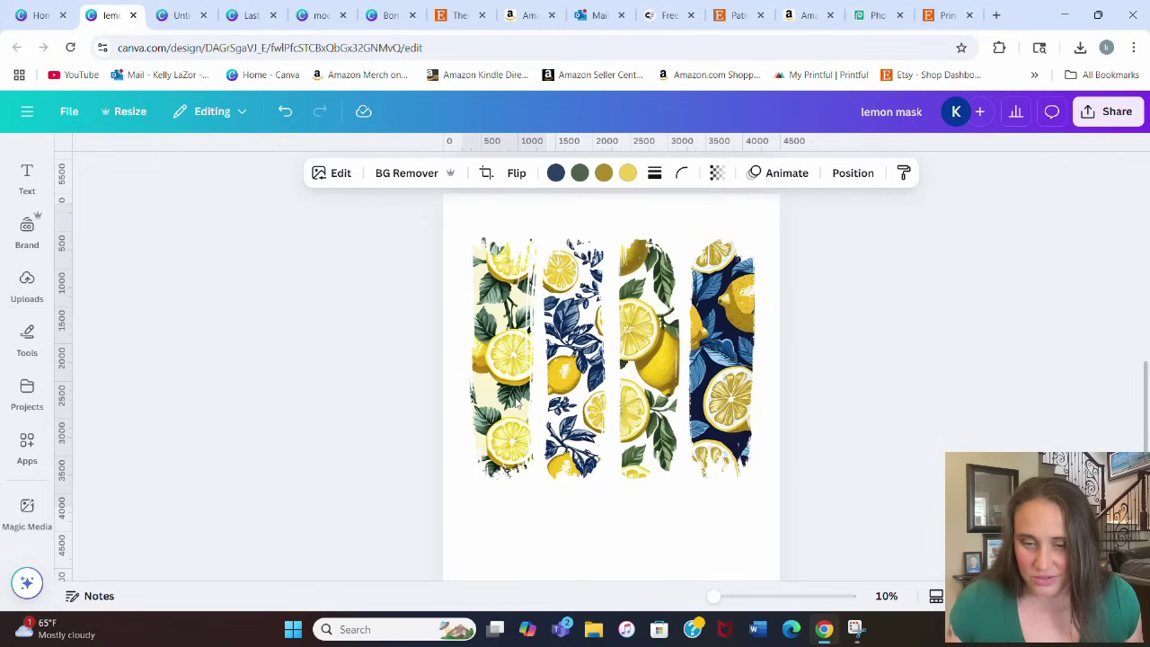
{"action": "left_click", "coordinate": [518, 404]}
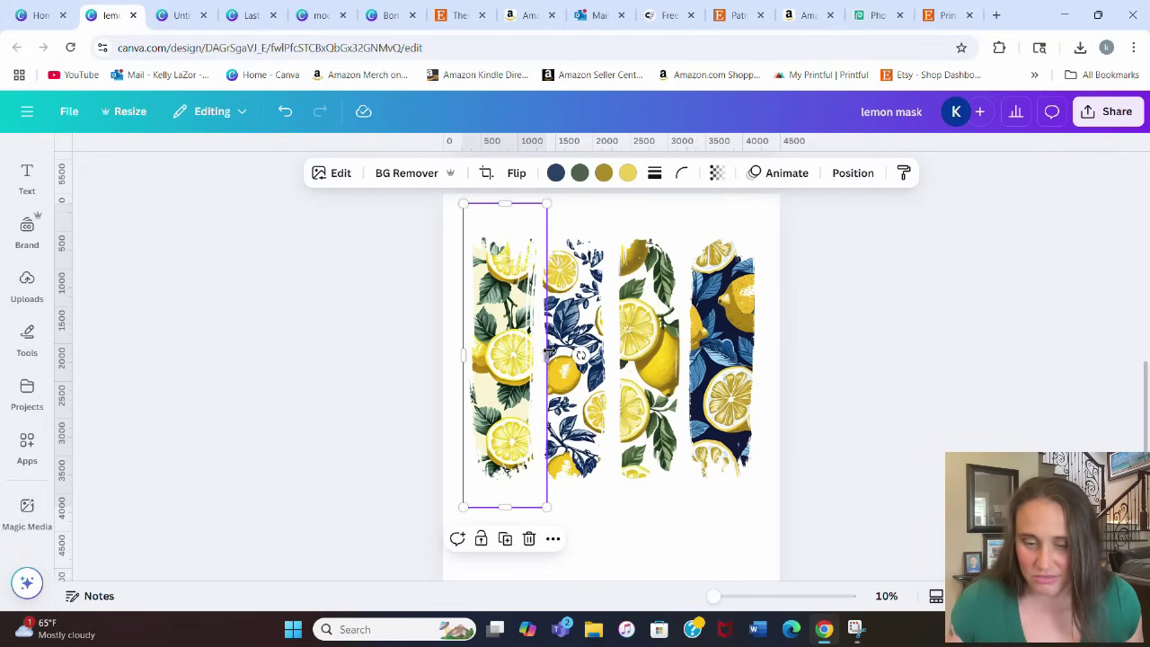
{"action": "mouse_move", "coordinate": [546, 355]}
{"action": "left_mouse_down"}
{"action": "mouse_move", "coordinate": [556, 356]}
{"action": "mouse_move", "coordinate": [539, 356]}
{"action": "left_mouse_up"}
{"action": "key", "text": "Escape"}
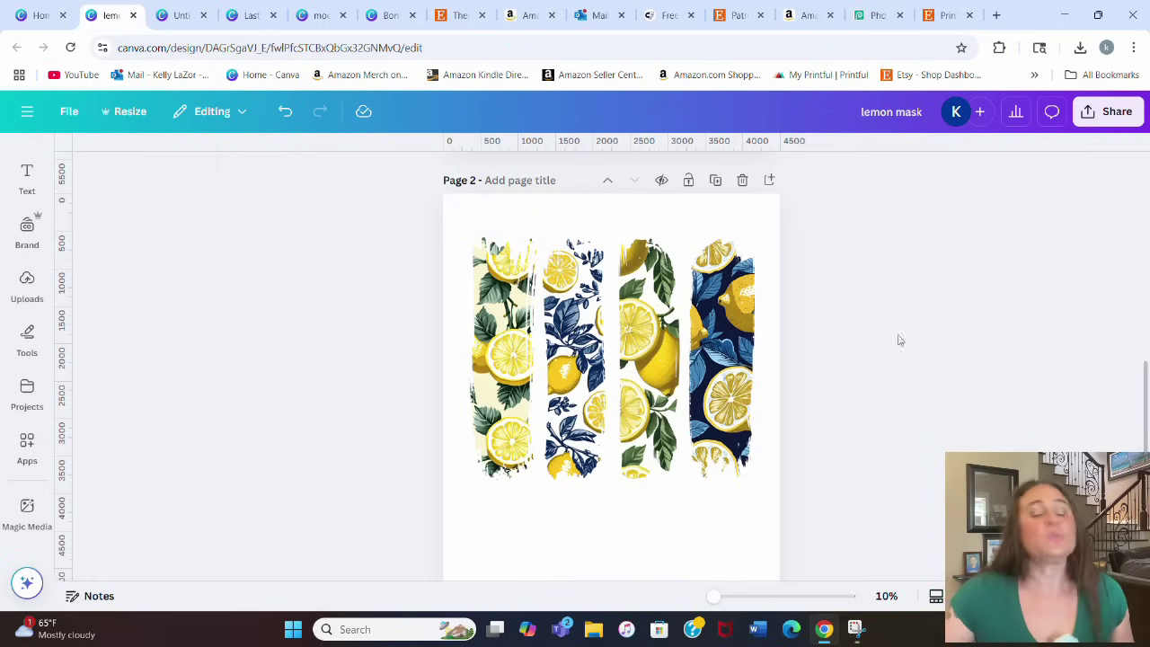
Step: Group the two lemon stroke pieces and move the group lower on page 2, centered horizontally
{"action": "left_click_drag", "start_coordinate": [800, 356], "coordinate": [406, 349]}
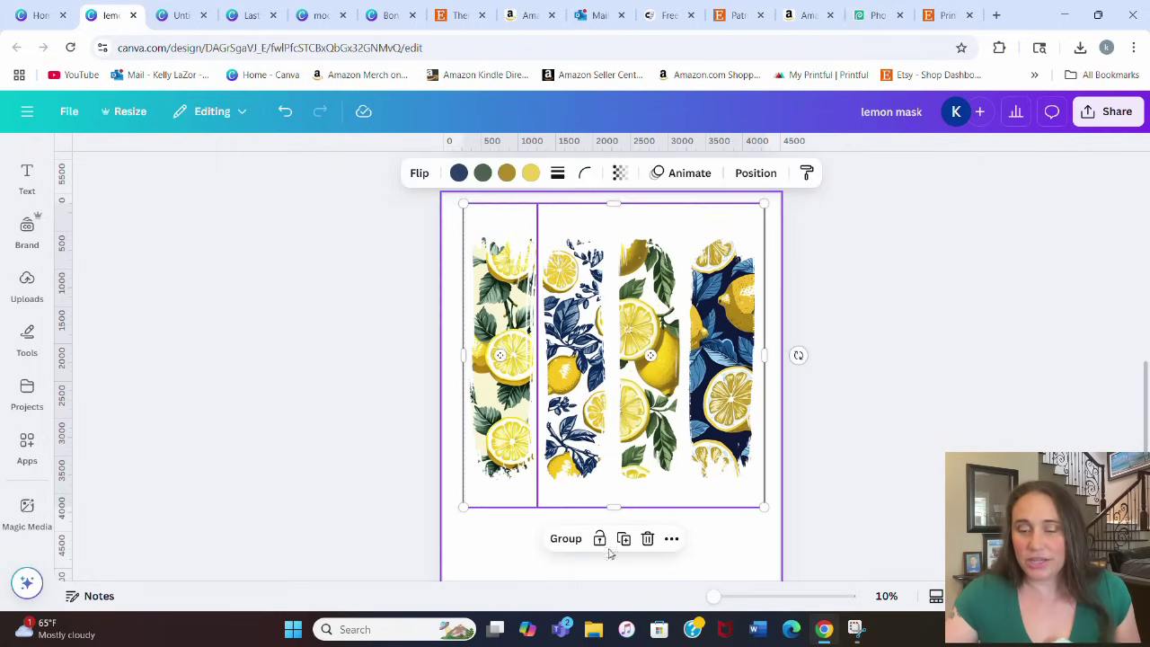
{"action": "left_click", "coordinate": [914, 441]}
{"action": "left_click", "coordinate": [638, 421]}
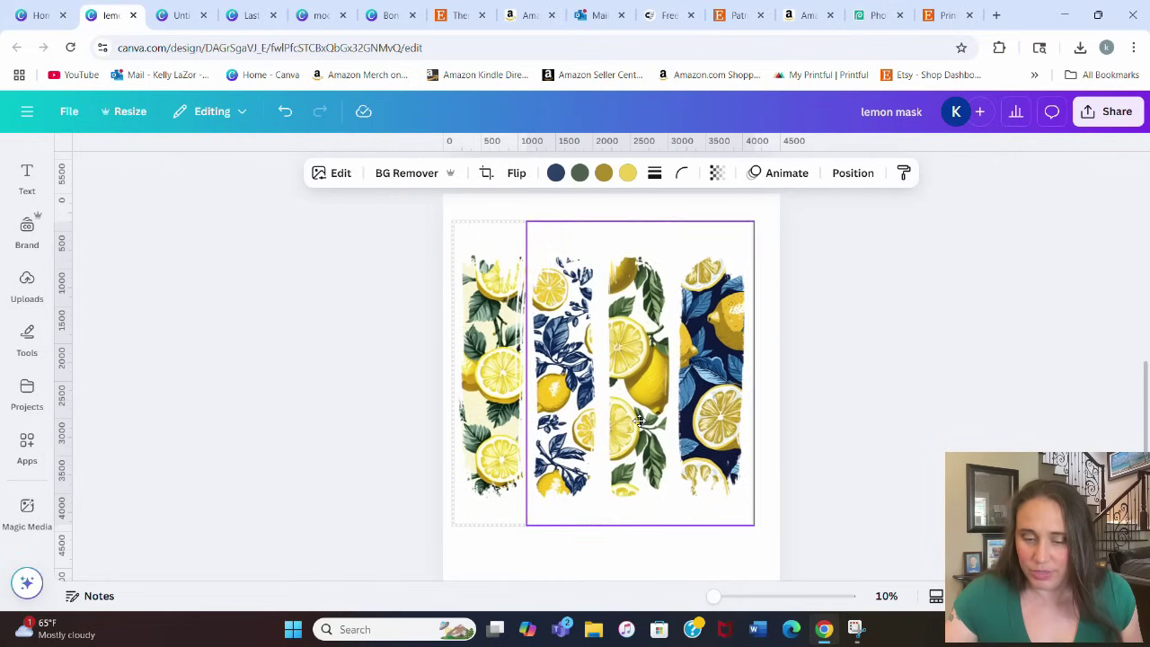
{"action": "left_click_drag", "start_coordinate": [639, 421], "coordinate": [646, 422]}
{"action": "left_click", "coordinate": [857, 417]}
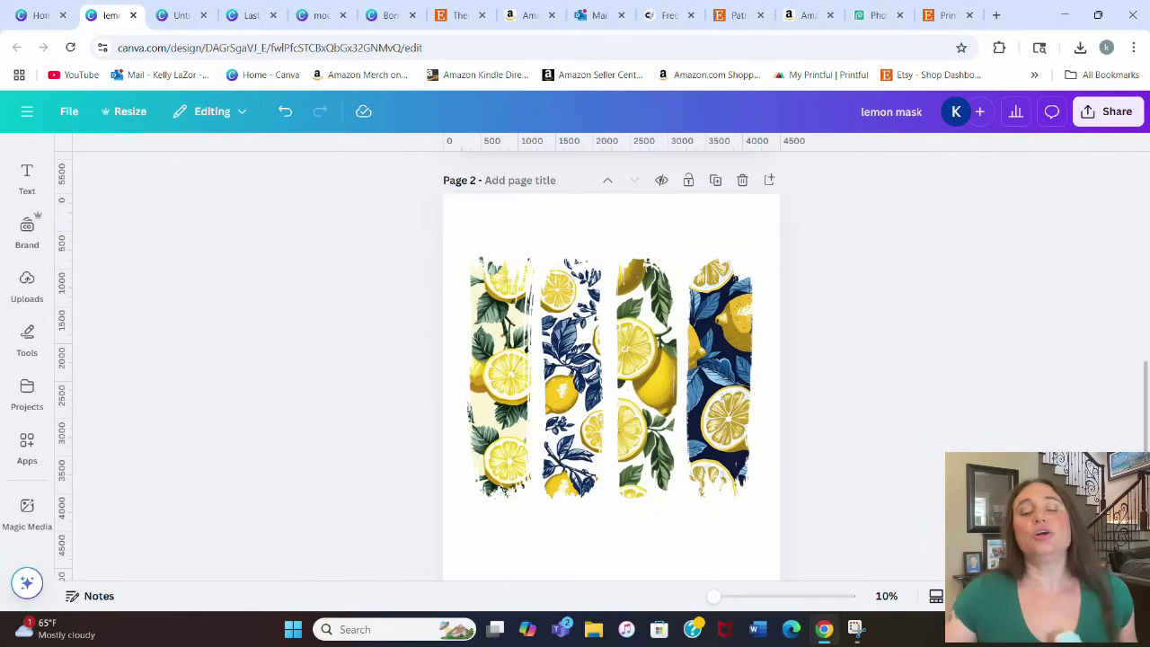
Step: Add the text "Easy Peasy" above the lemon strokes and enlarge it to size 512 to span the columns
{"action": "key", "text": "t"}
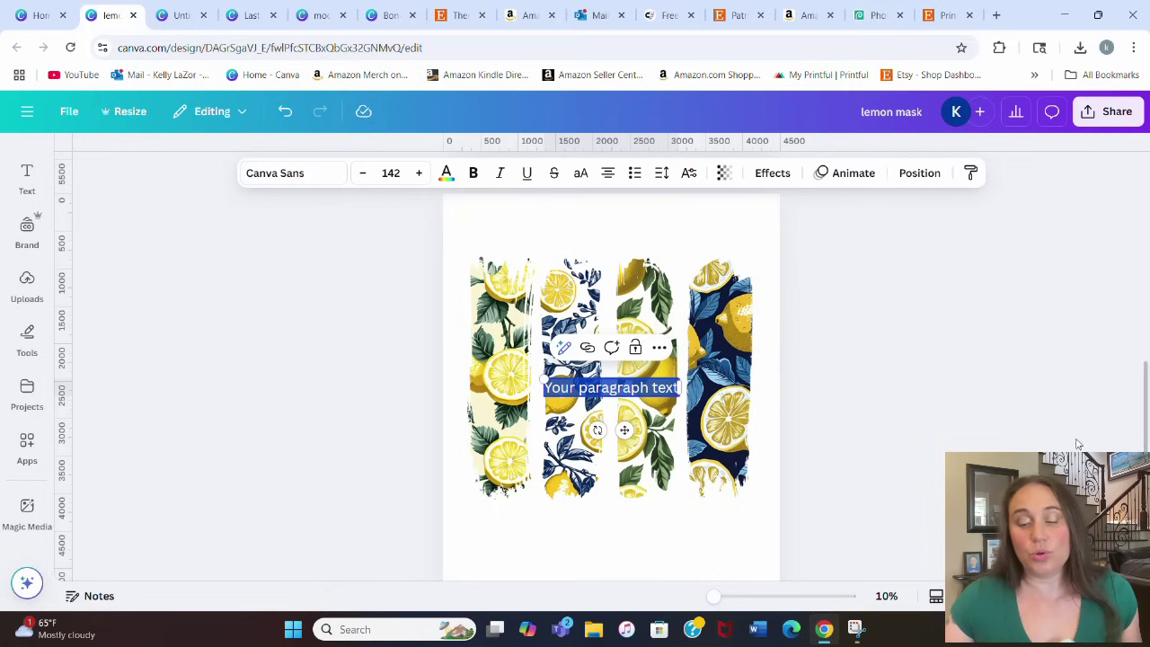
{"action": "left_click", "coordinate": [829, 411]}
{"action": "left_click_drag", "start_coordinate": [590, 386], "coordinate": [577, 235]}
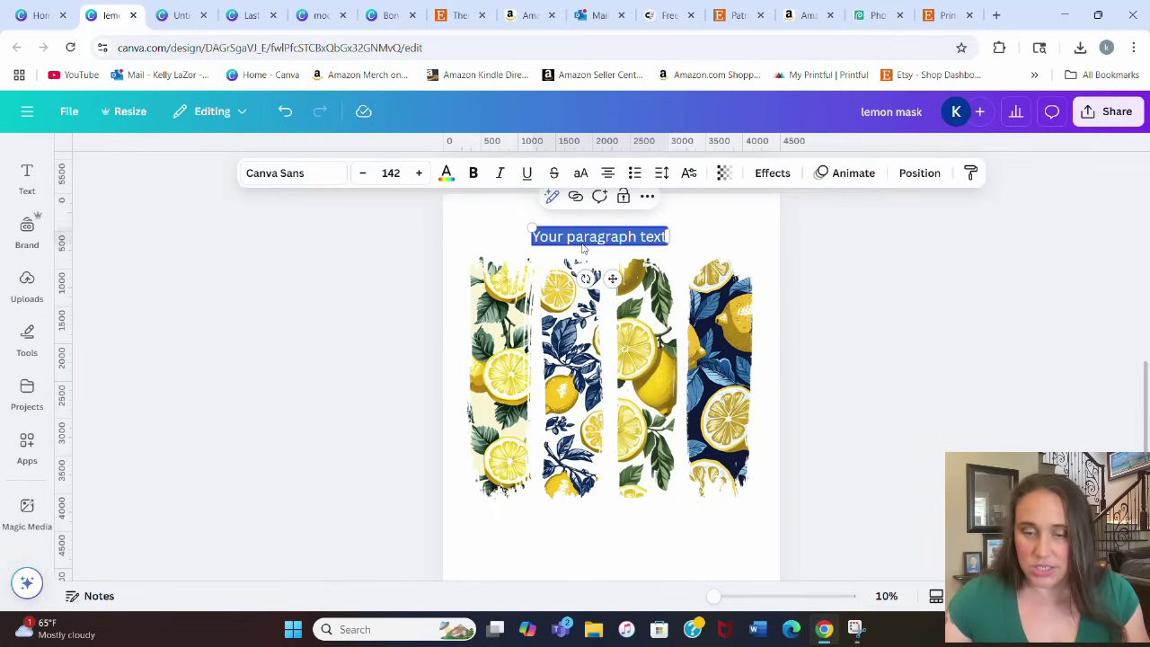
{"action": "type", "text": "Easy Peasy"}
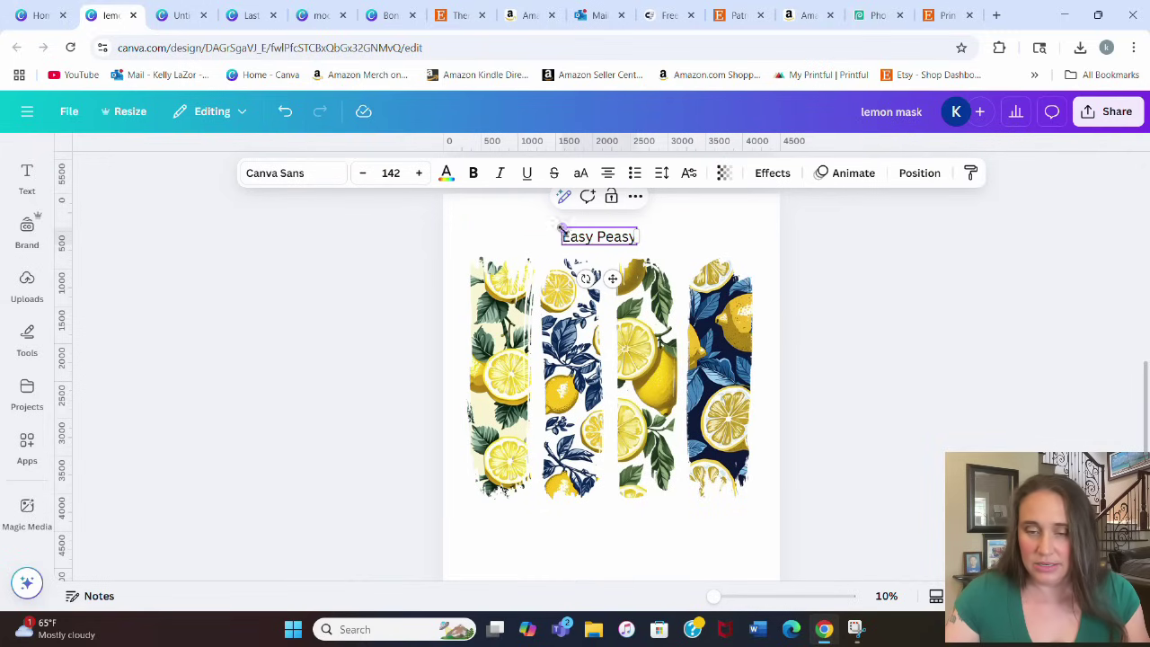
{"action": "left_click_drag", "start_coordinate": [558, 228], "coordinate": [477, 211]}
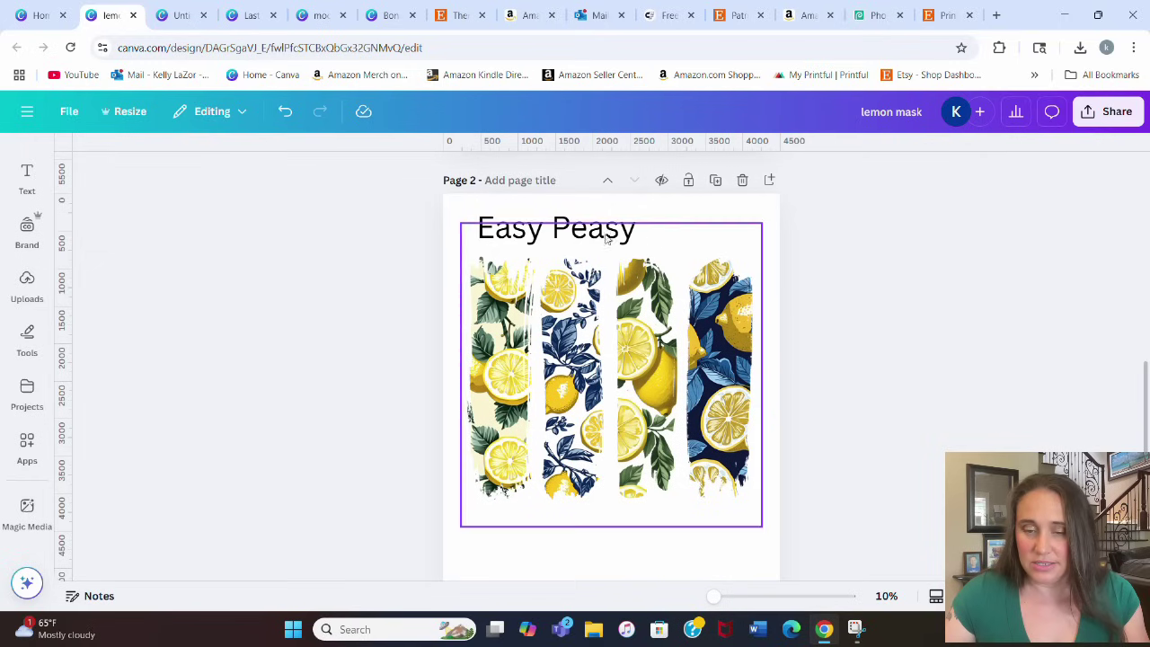
{"action": "left_click_drag", "start_coordinate": [634, 248], "coordinate": [745, 269]}
{"action": "left_click", "coordinate": [937, 332]}
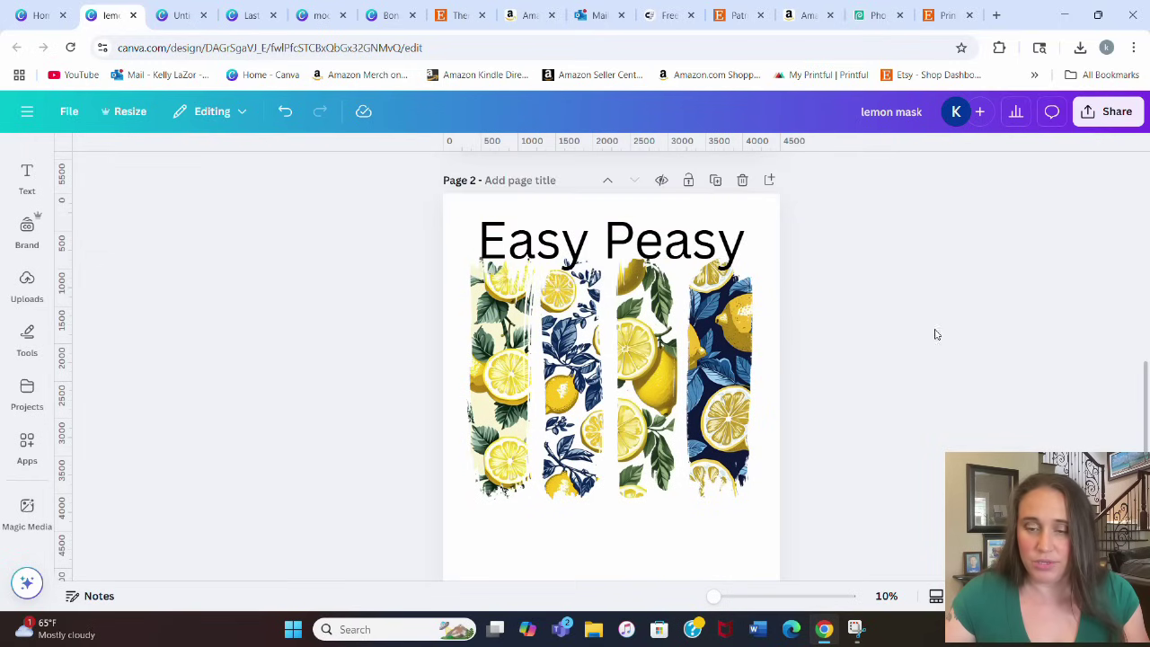
Step: Duplicate the "Easy Peasy" text, place the copy below the lemon strokes, and change its wording to "Lemon Squeezy"
{"action": "left_click", "coordinate": [645, 233]}
{"action": "left_click_drag", "start_coordinate": [645, 234], "coordinate": [638, 508]}
{"action": "double_click", "coordinate": [637, 508]}
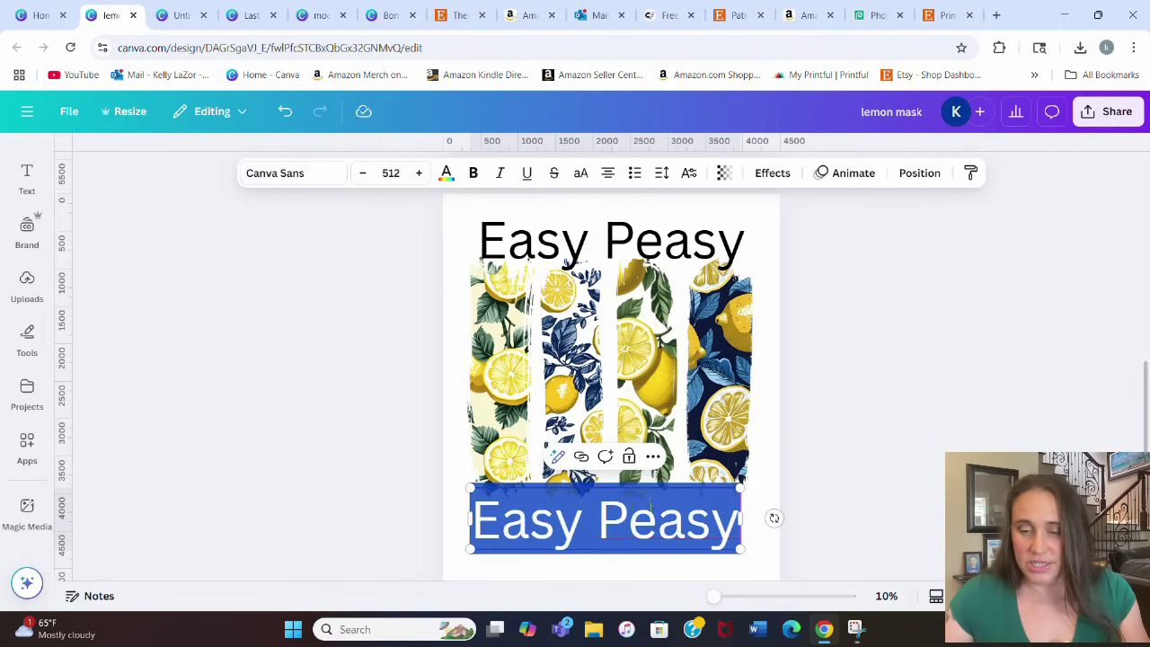
{"action": "type", "text": "Lemo"}
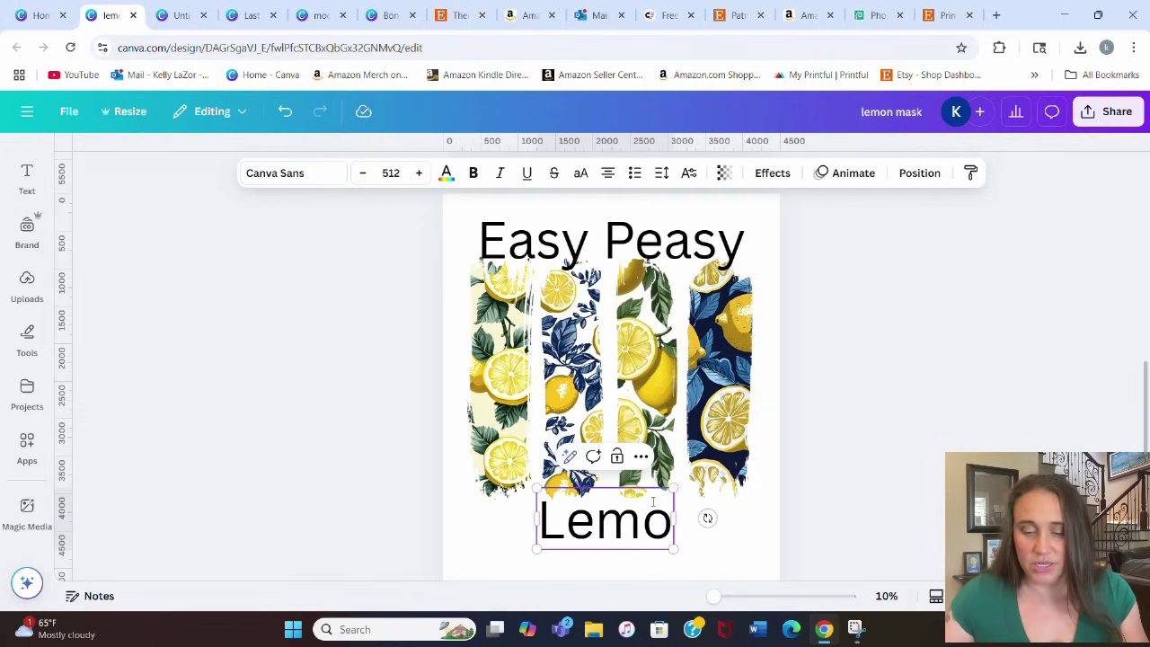
{"action": "type", "text": "n Squee"}
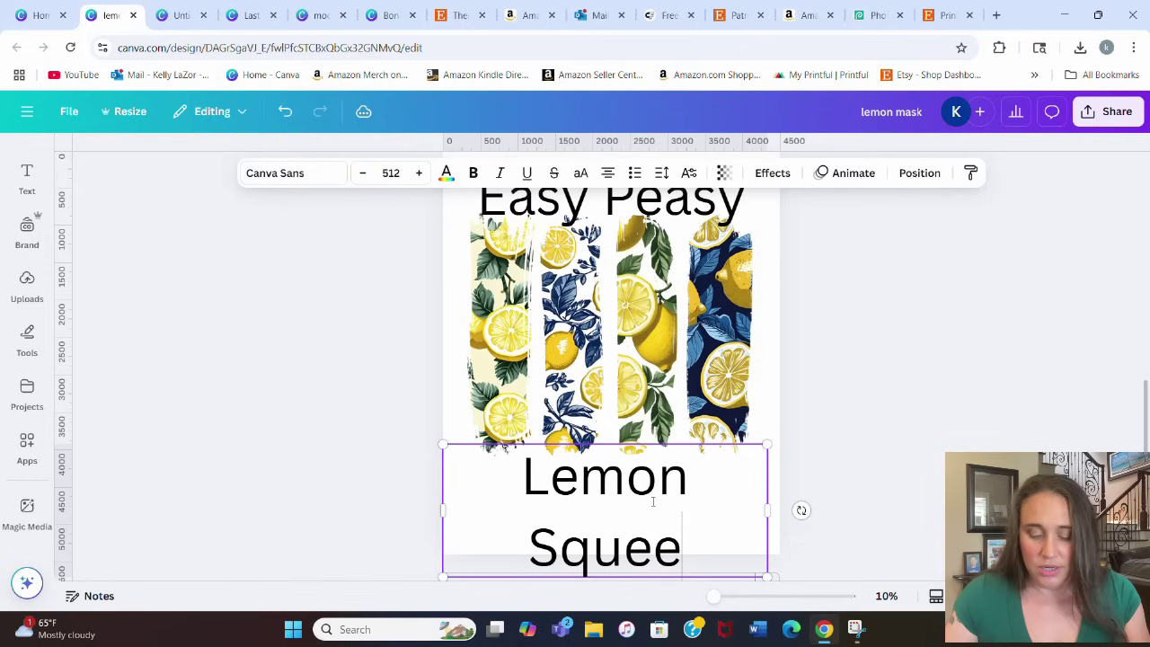
{"action": "type", "text": "zy"}
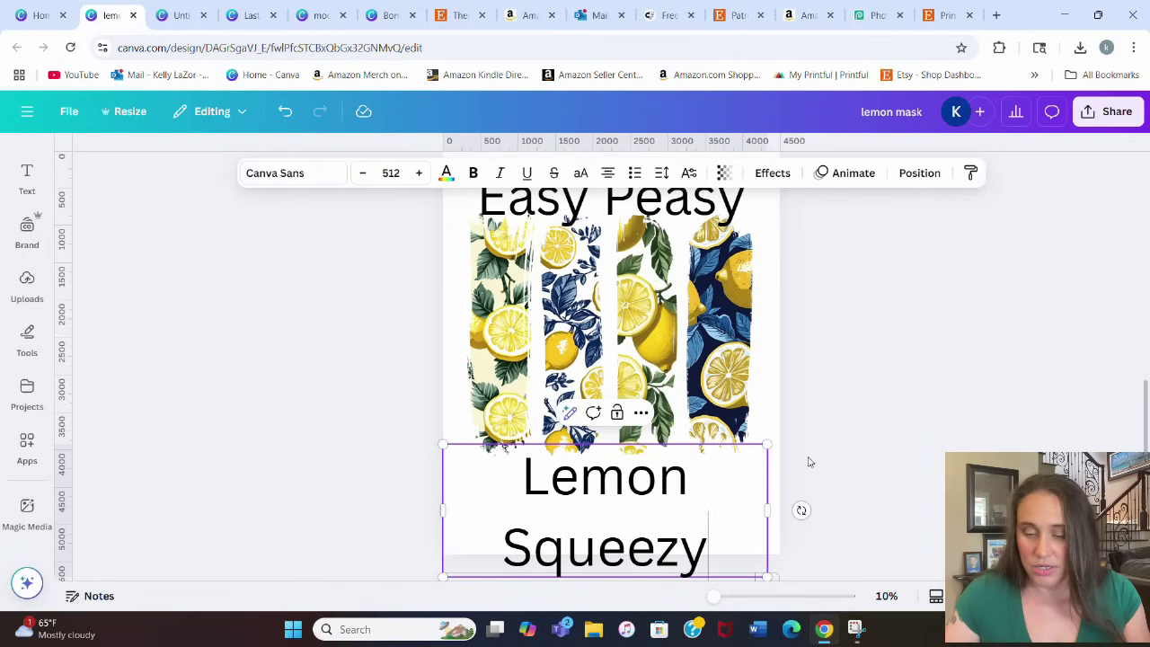
Step: Widen the "Lemon Squeezy" text box to fit one line and scale the text to size 393, centered under the columns
{"action": "left_click_drag", "start_coordinate": [767, 510], "coordinate": [850, 492]}
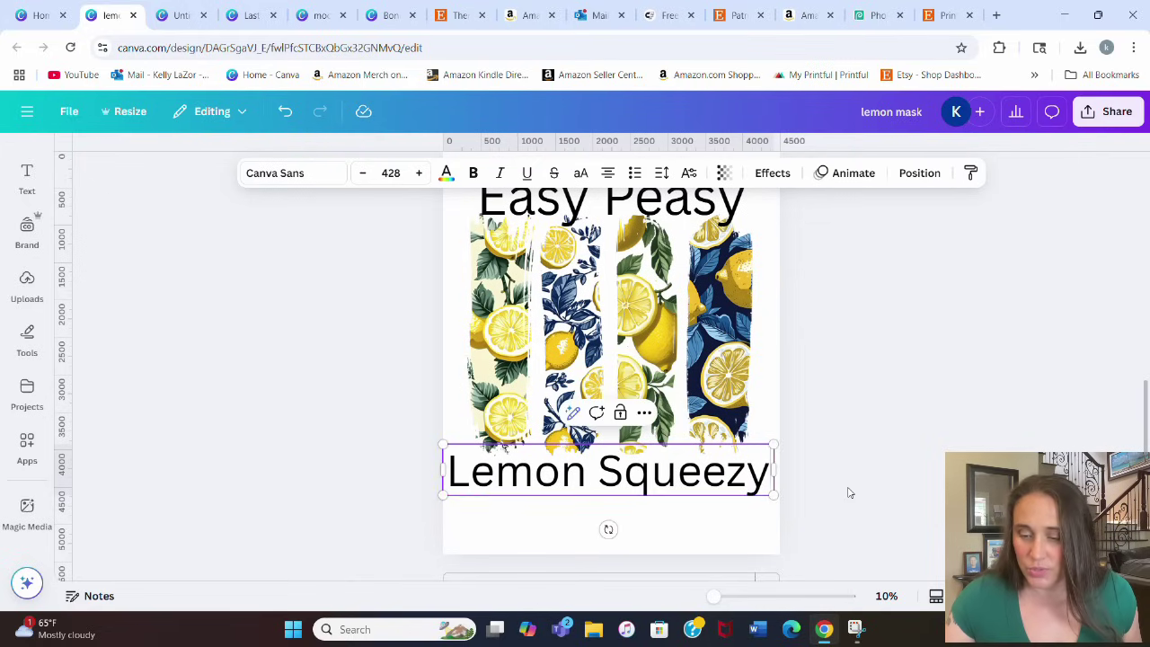
{"action": "left_click_drag", "start_coordinate": [772, 493], "coordinate": [709, 474]}
{"action": "left_click", "coordinate": [876, 395]}
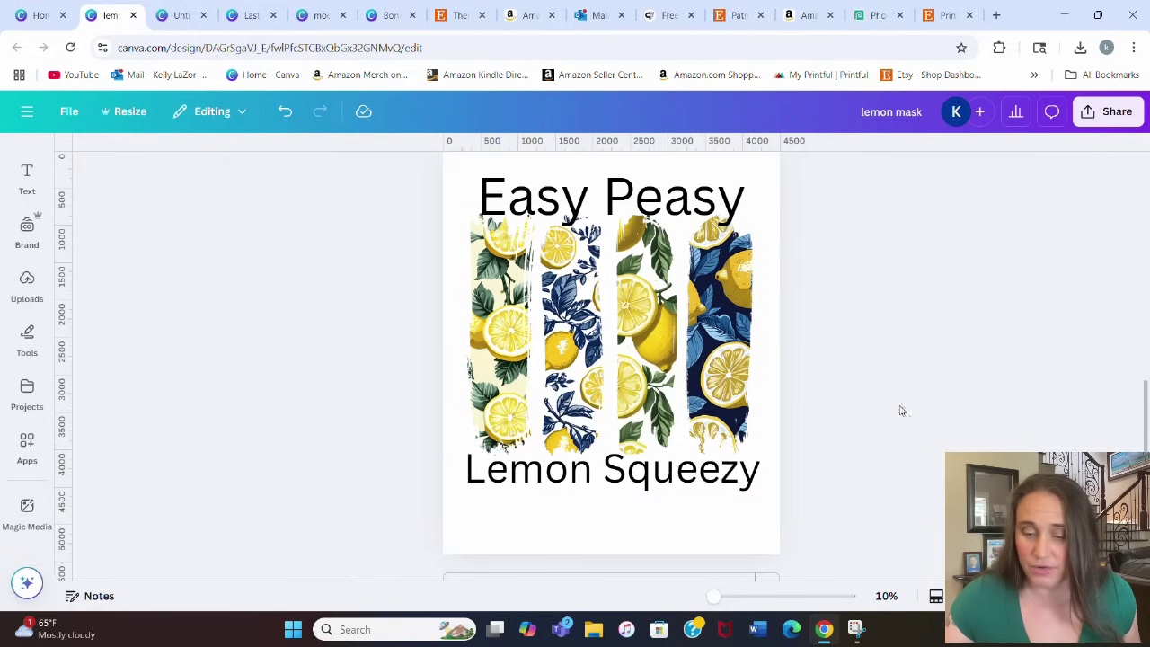
Step: Search the fonts for "christmas" and set the "Easy Peasy" text to Christmas Scriptty Regular
{"action": "scroll", "coordinate": [834, 421], "scroll_direction": "up", "scroll_amount": 1}
{"action": "left_click", "coordinate": [569, 281]}
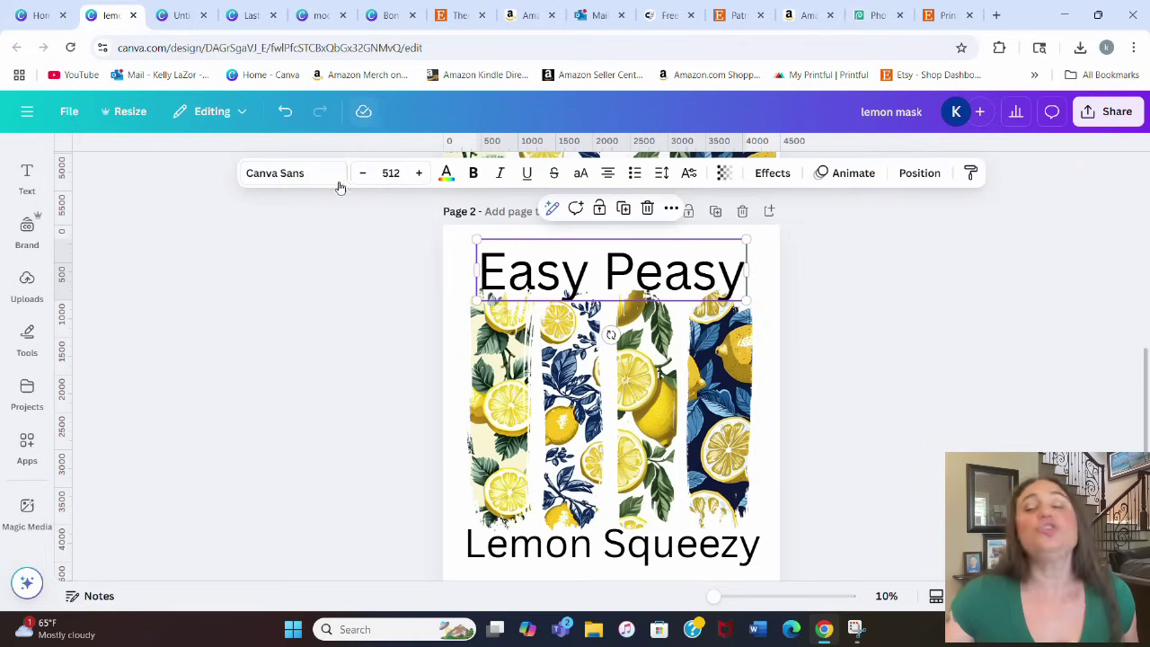
{"action": "left_click", "coordinate": [316, 174]}
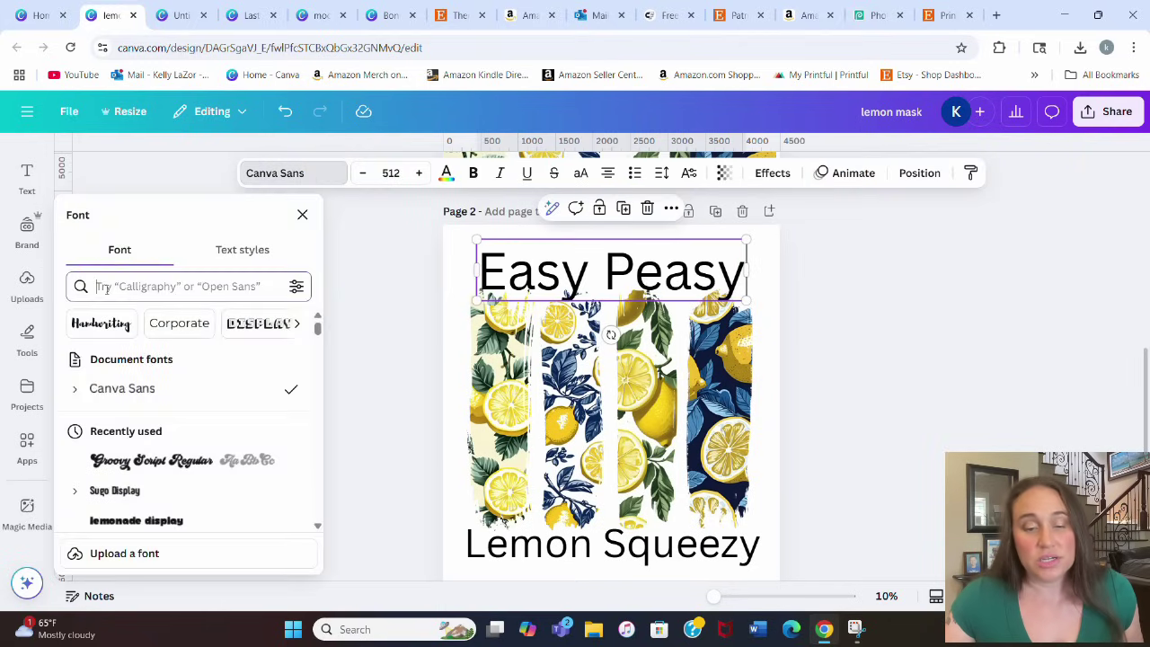
{"action": "left_click", "coordinate": [105, 287]}
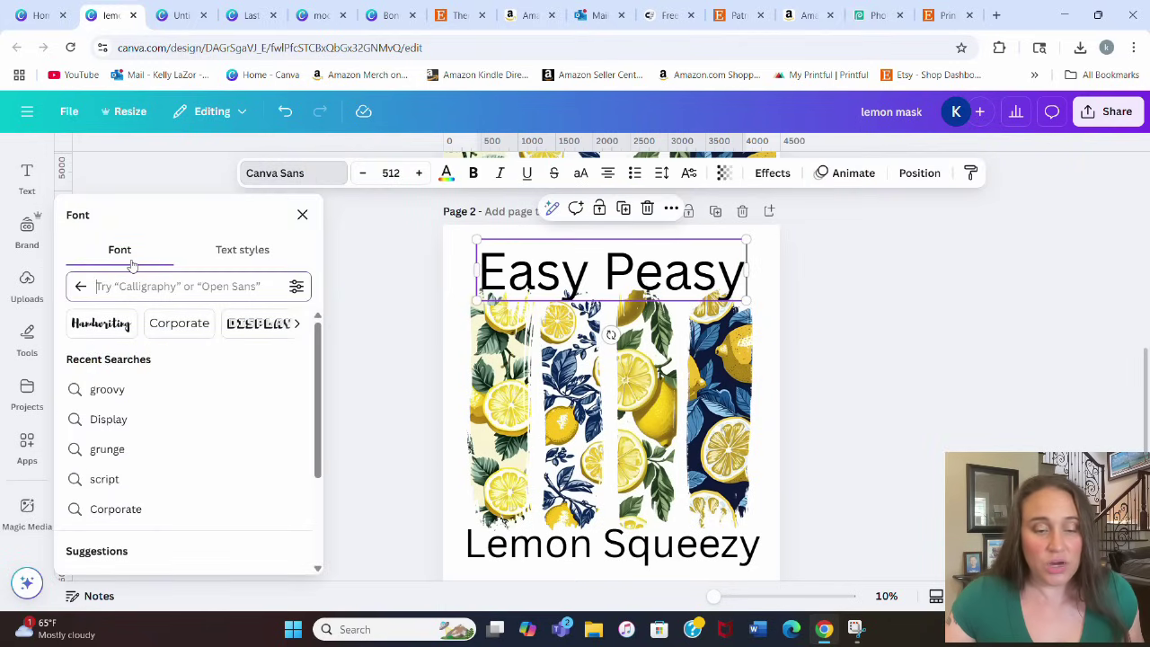
{"action": "type", "text": "christmas"}
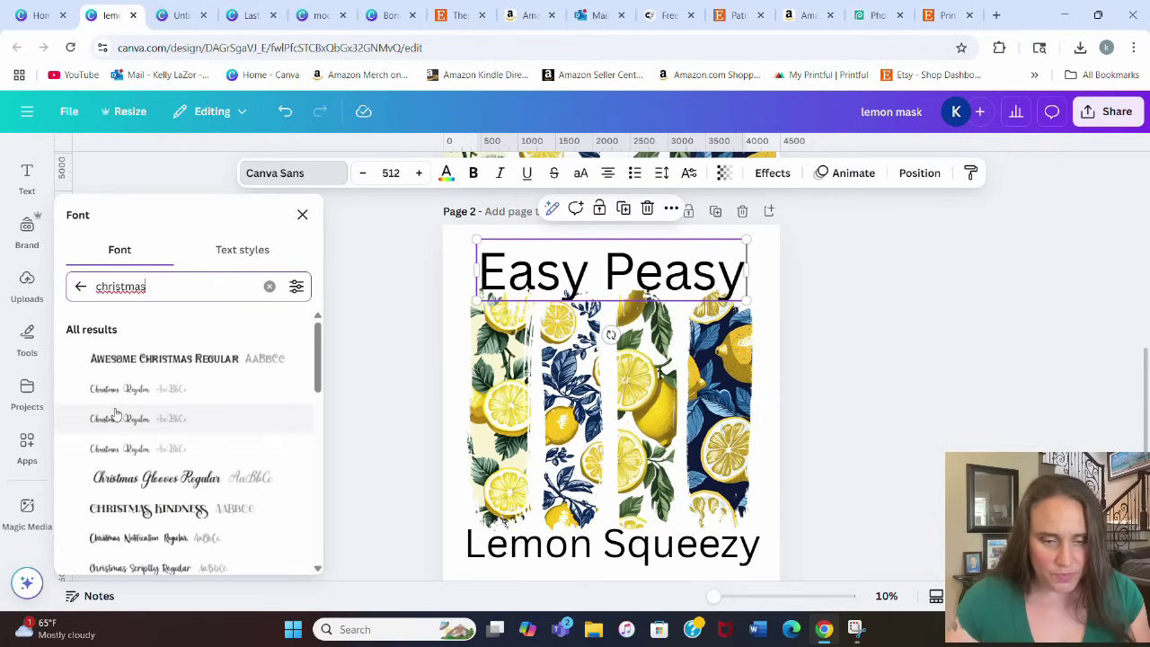
{"action": "scroll", "coordinate": [115, 418], "scroll_direction": "down", "scroll_amount": 2}
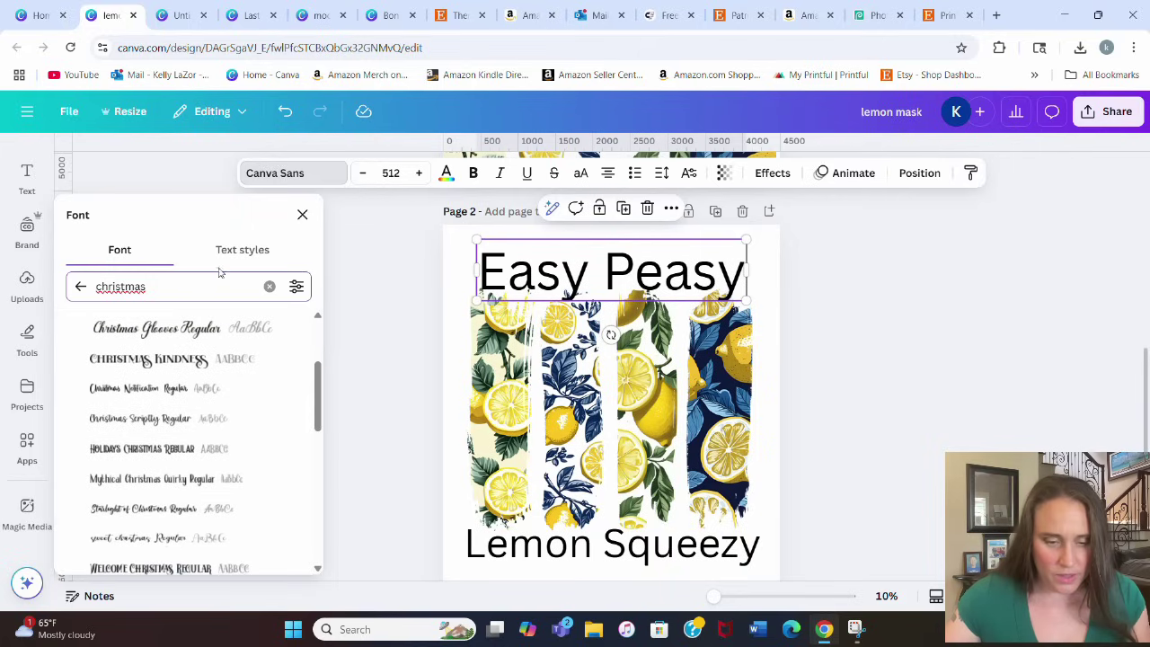
{"action": "left_click", "coordinate": [140, 422]}
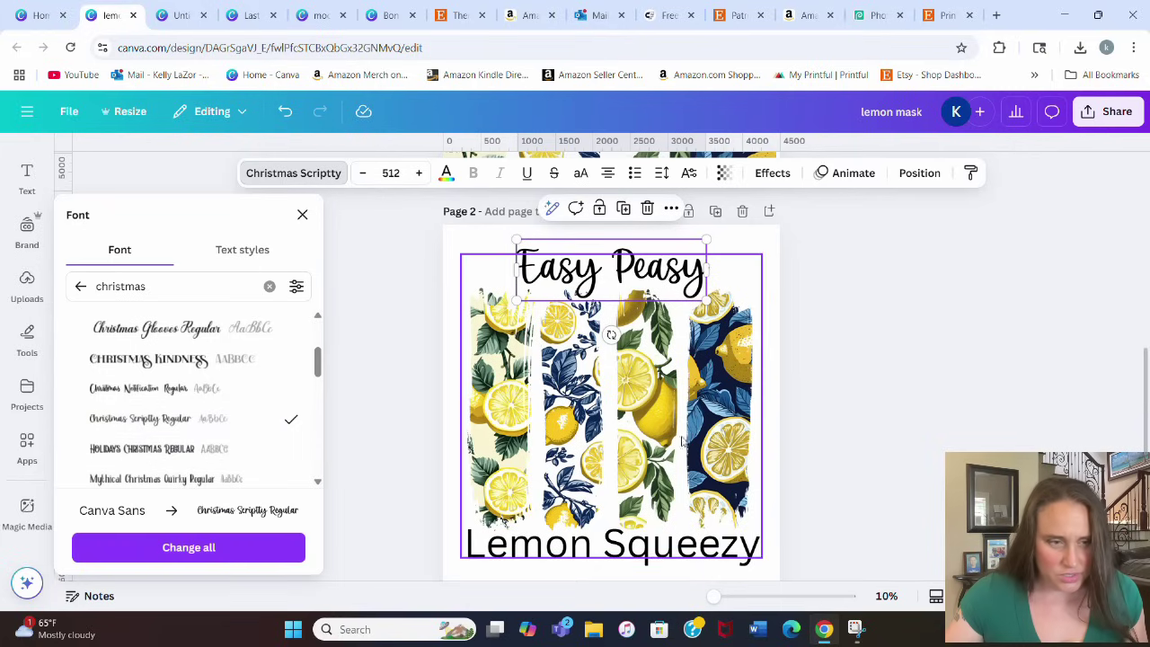
Step: Set the "Lemon Squeezy" text to the Starlight of Christmas Regular font
{"action": "left_click", "coordinate": [666, 544]}
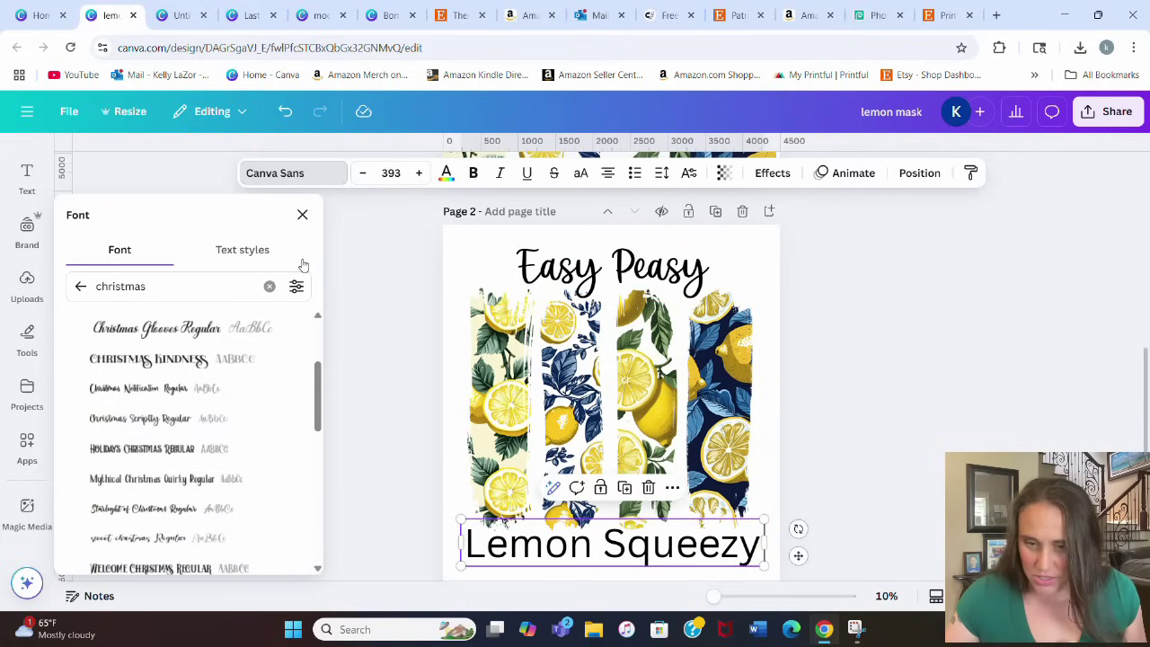
{"action": "left_click", "coordinate": [149, 519]}
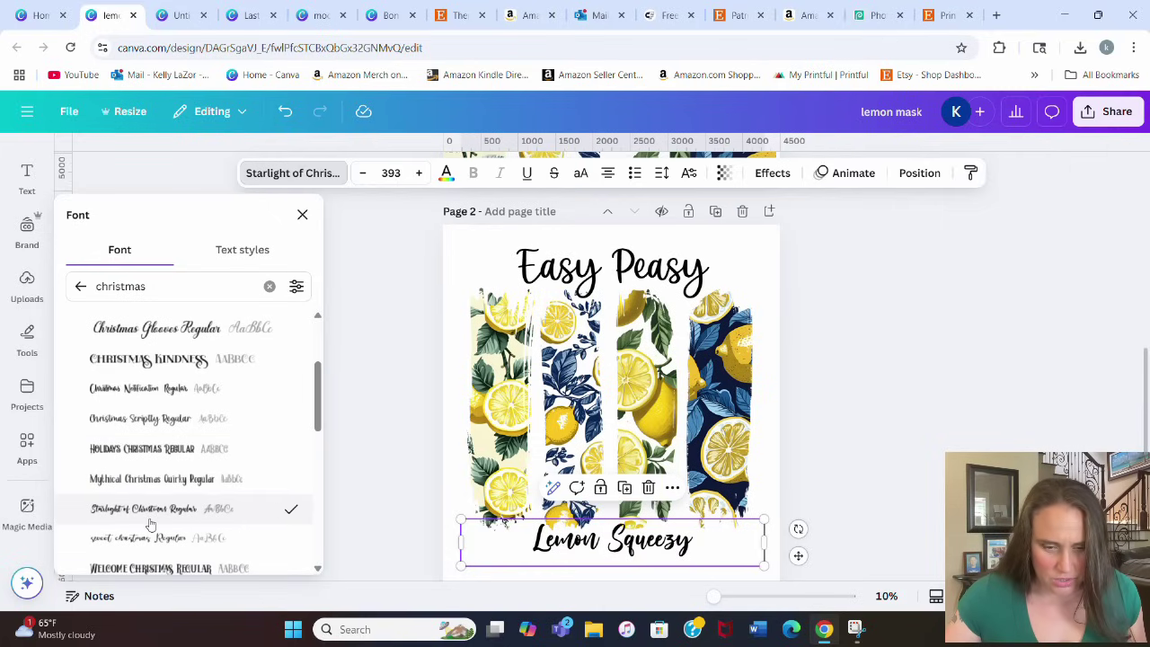
{"action": "scroll", "coordinate": [894, 431], "scroll_direction": "down", "scroll_amount": 3}
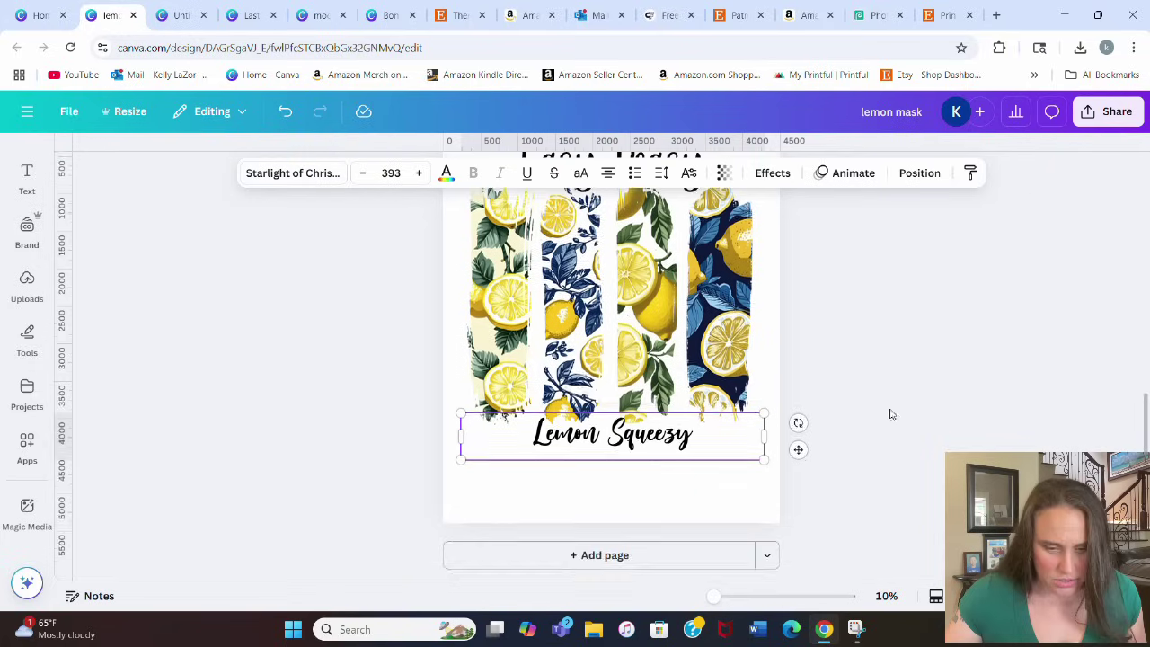
{"action": "scroll", "coordinate": [898, 413], "scroll_direction": "up", "scroll_amount": 3}
{"action": "scroll", "coordinate": [904, 393], "scroll_direction": "up", "scroll_amount": 1}
{"action": "scroll", "coordinate": [790, 381], "scroll_direction": "down", "scroll_amount": 1}
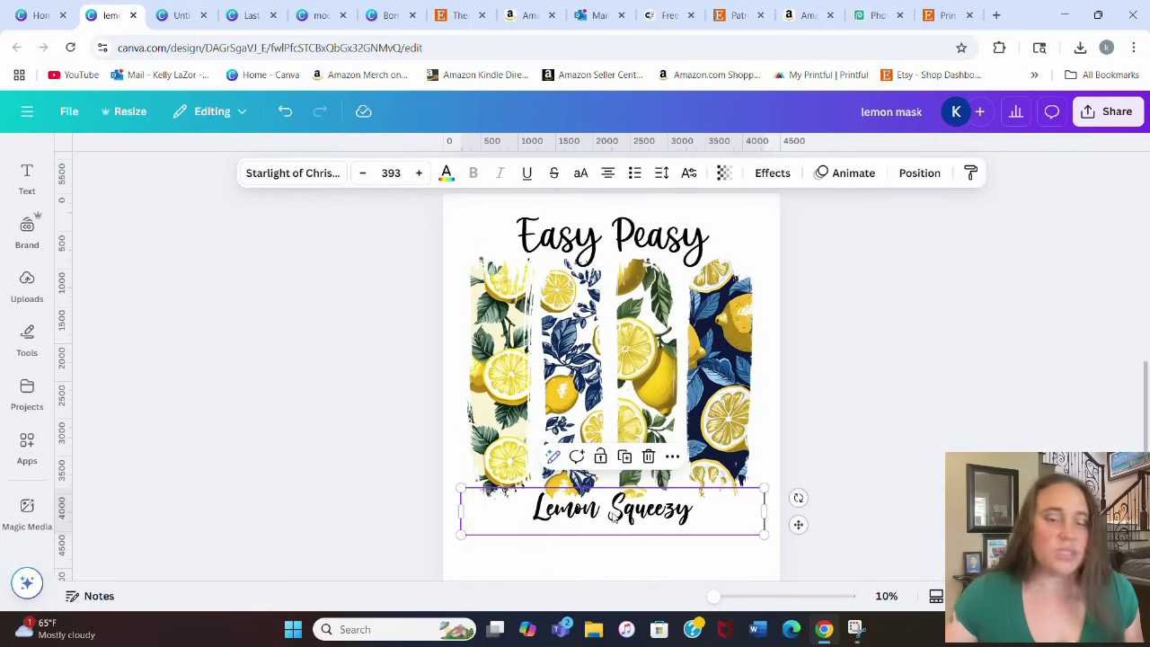
{"action": "left_click", "coordinate": [879, 406]}
Step: Enlarge "Lemon Squeezy" to size 700 and "Easy Peasy" to size 726 so both lines span the lemon columns
{"action": "left_click", "coordinate": [694, 508]}
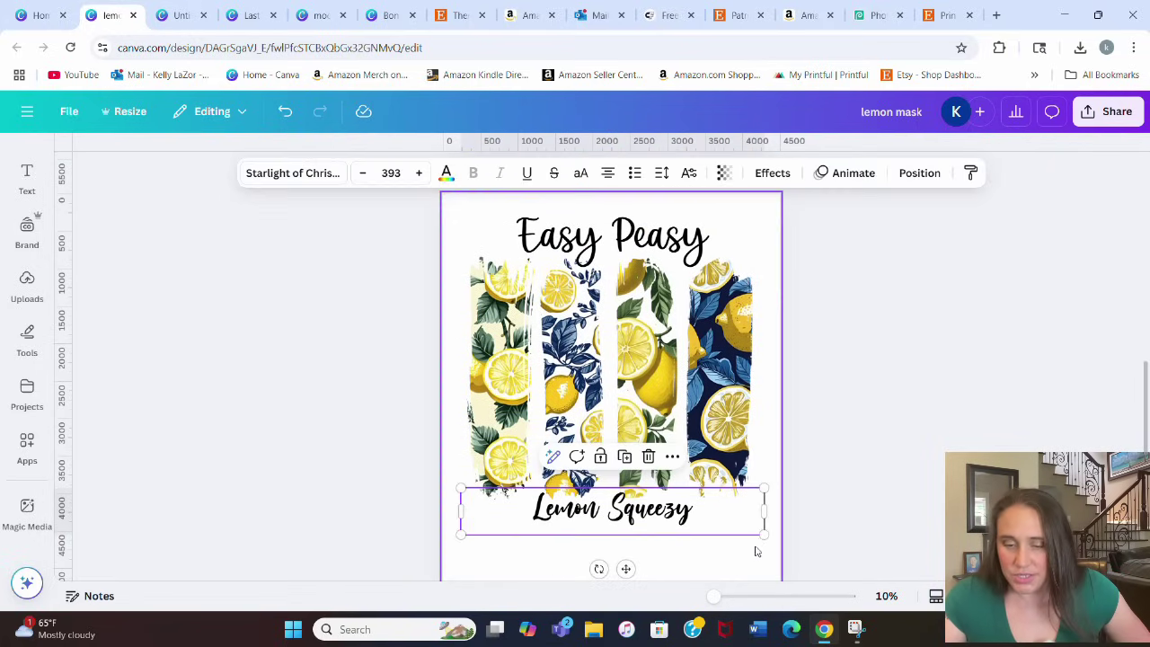
{"action": "left_click_drag", "start_coordinate": [765, 508], "coordinate": [766, 570]}
{"action": "left_click", "coordinate": [941, 424]}
{"action": "scroll", "coordinate": [656, 257], "scroll_direction": "up", "scroll_amount": 1}
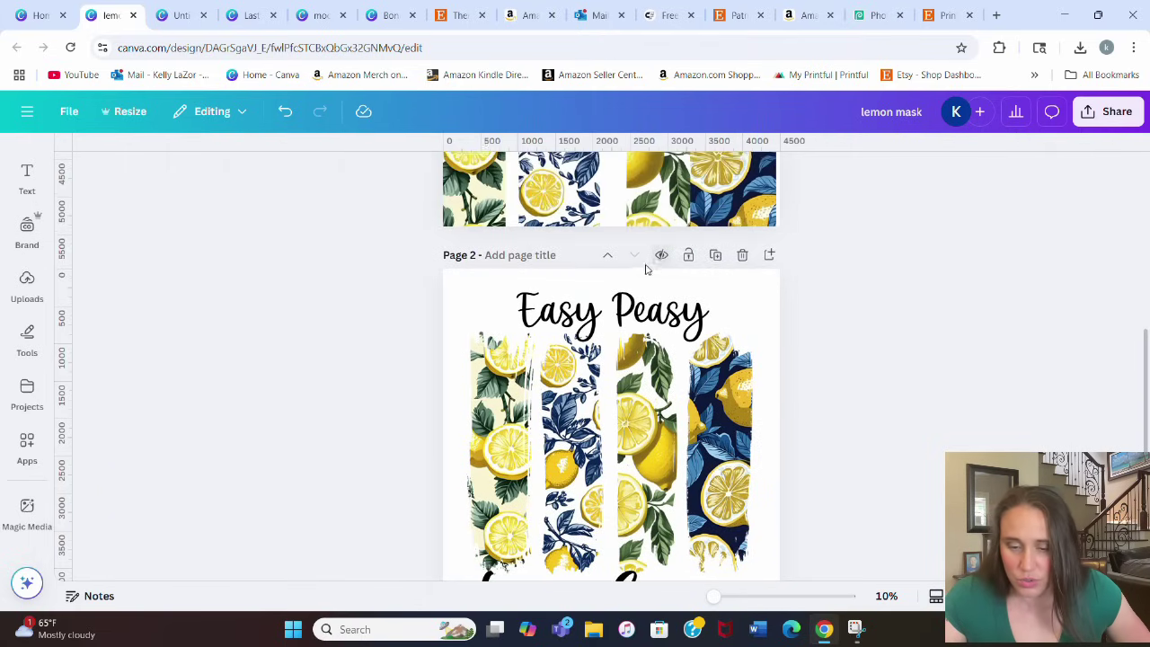
{"action": "left_click", "coordinate": [620, 314]}
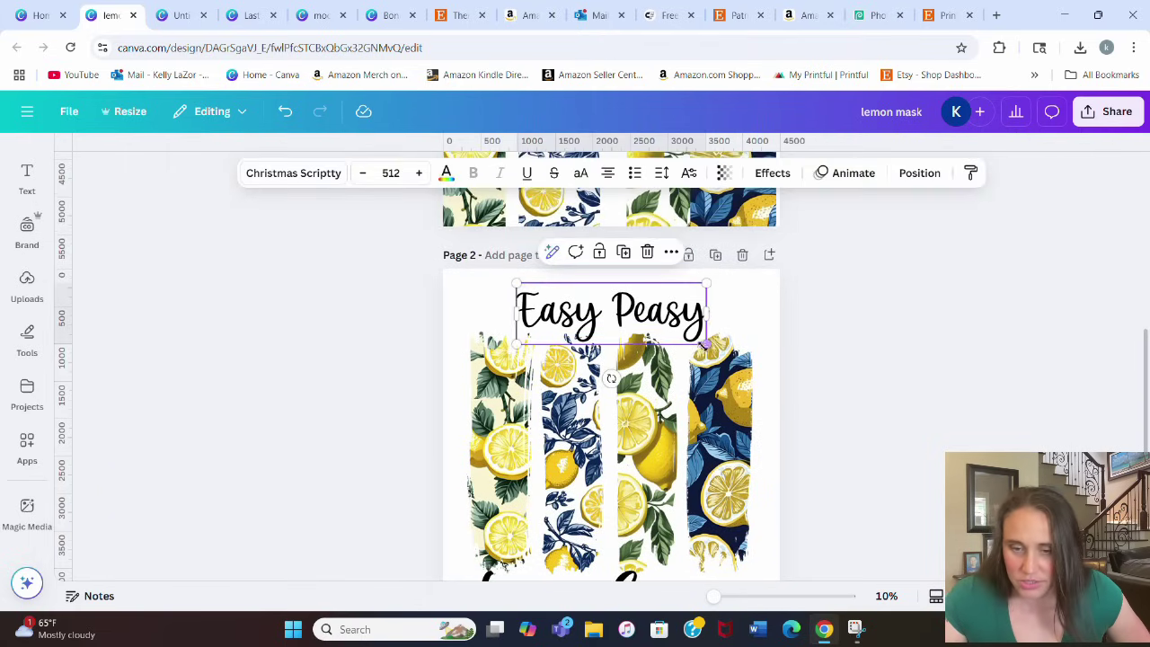
{"action": "left_click_drag", "start_coordinate": [707, 343], "coordinate": [658, 336]}
{"action": "left_click", "coordinate": [898, 379]}
Step: Move the "Lemon Squeezy" text up so it slightly overlaps the lower ends of the lemon strokes
{"action": "scroll", "coordinate": [1006, 390], "scroll_direction": "down", "scroll_amount": 1}
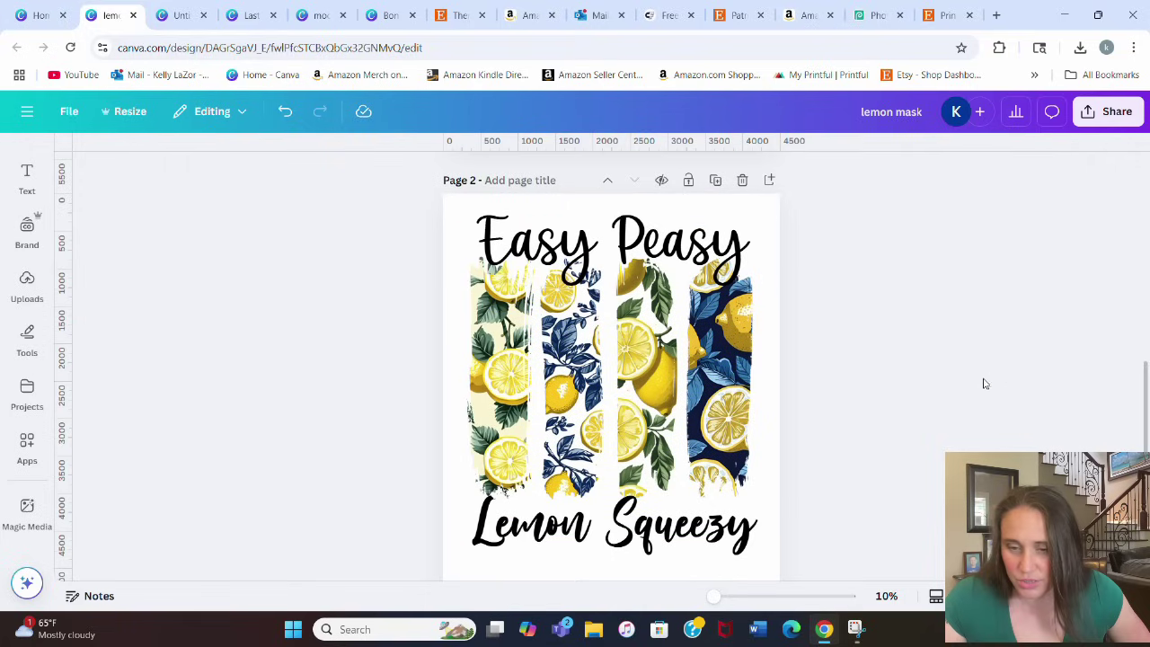
{"action": "left_click_drag", "start_coordinate": [639, 539], "coordinate": [643, 521]}
{"action": "left_click", "coordinate": [997, 352]}
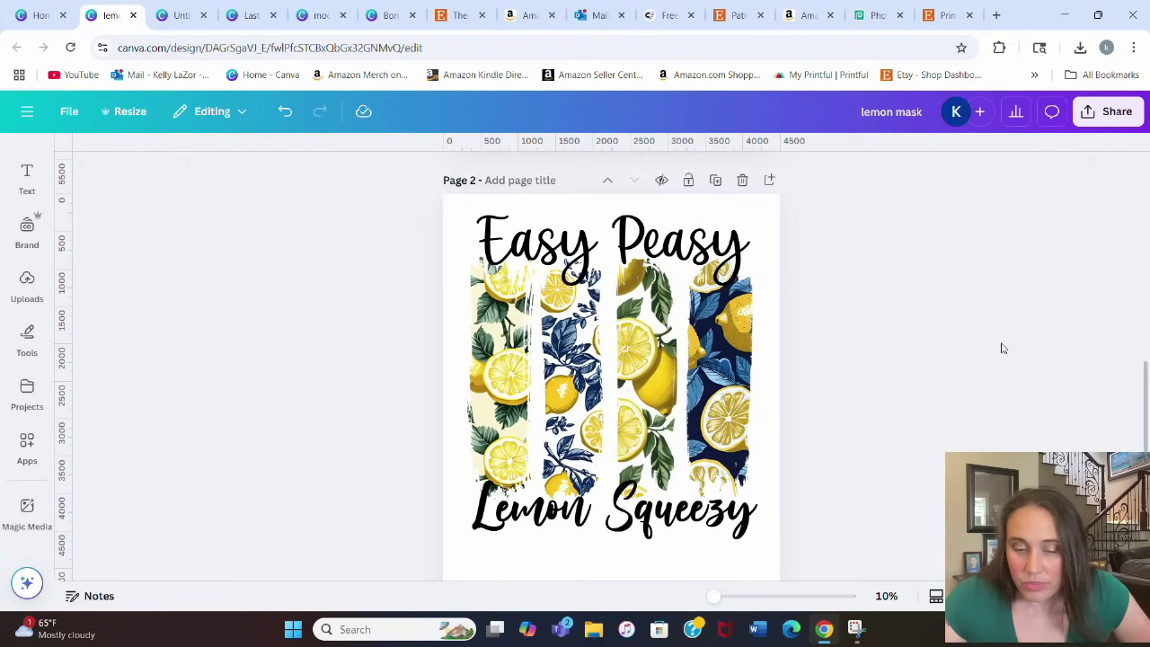
Step: Try golden yellow #F8CC15 and pale cream #FAF4D2, sampled from the lemon strokes, as the "Easy Peasy" text color
{"action": "scroll", "coordinate": [947, 404], "scroll_direction": "up", "scroll_amount": 2}
{"action": "left_click", "coordinate": [722, 352]}
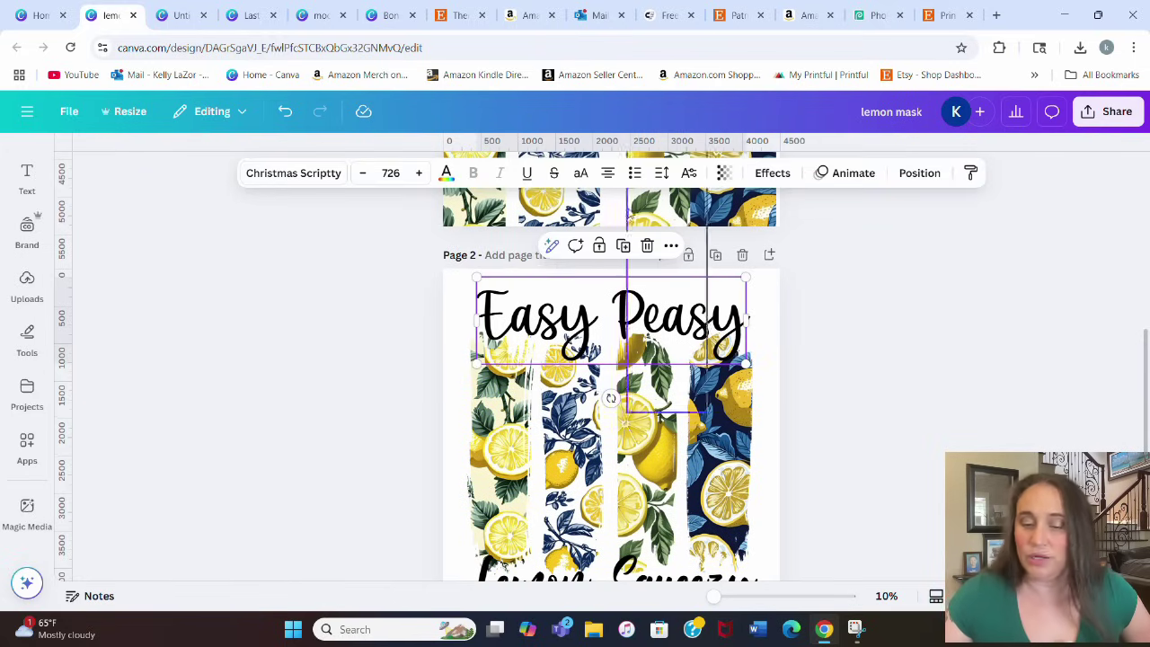
{"action": "left_click", "coordinate": [445, 172]}
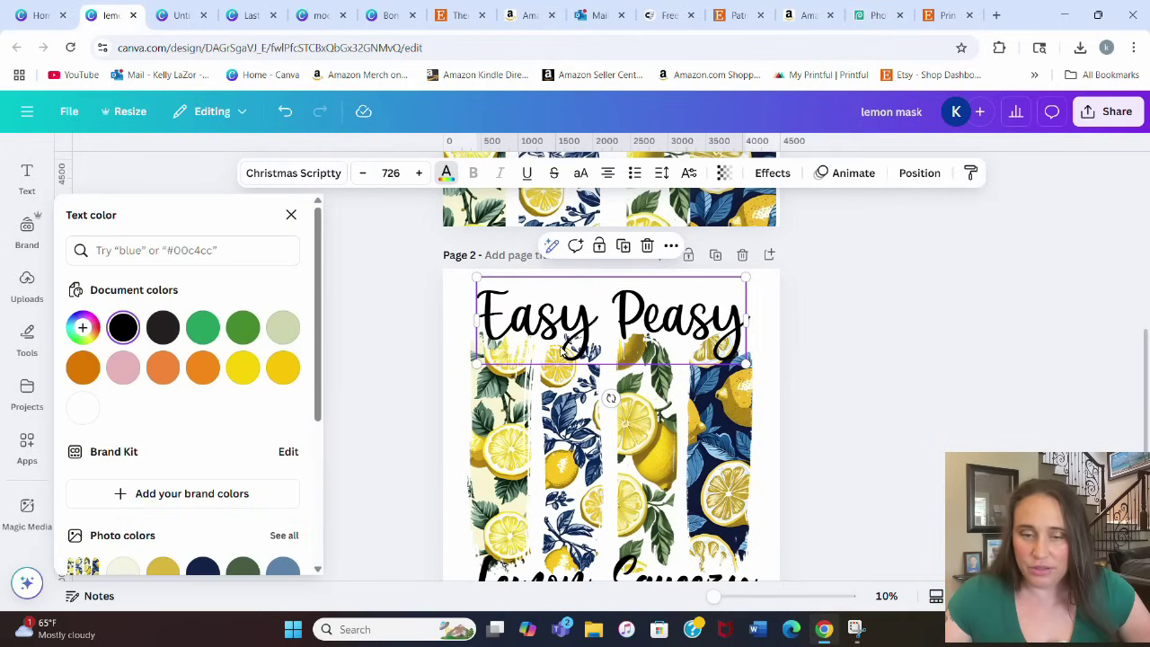
{"action": "left_click", "coordinate": [82, 328]}
{"action": "left_click", "coordinate": [270, 485]}
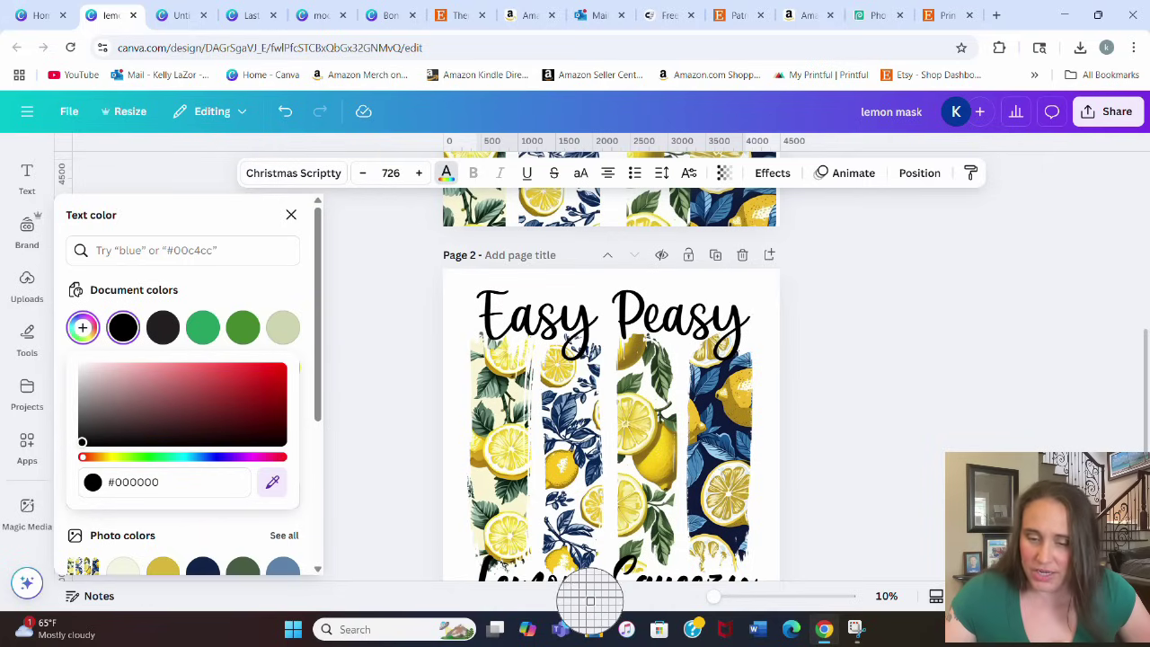
{"action": "left_click", "coordinate": [644, 466]}
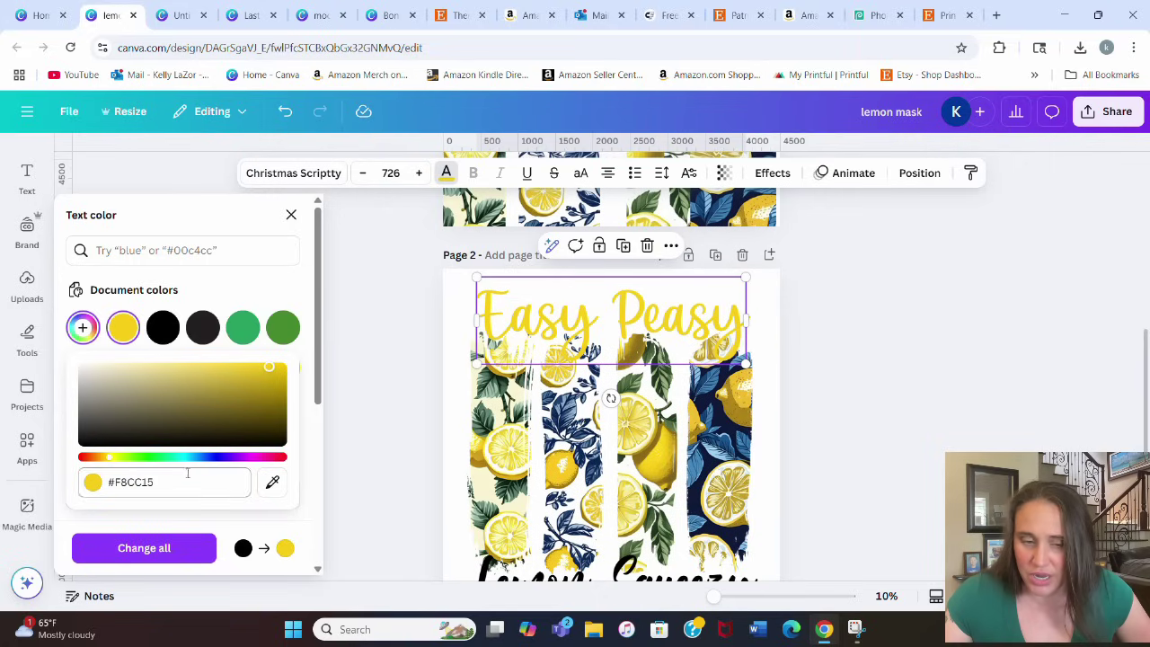
{"action": "left_click", "coordinate": [273, 482]}
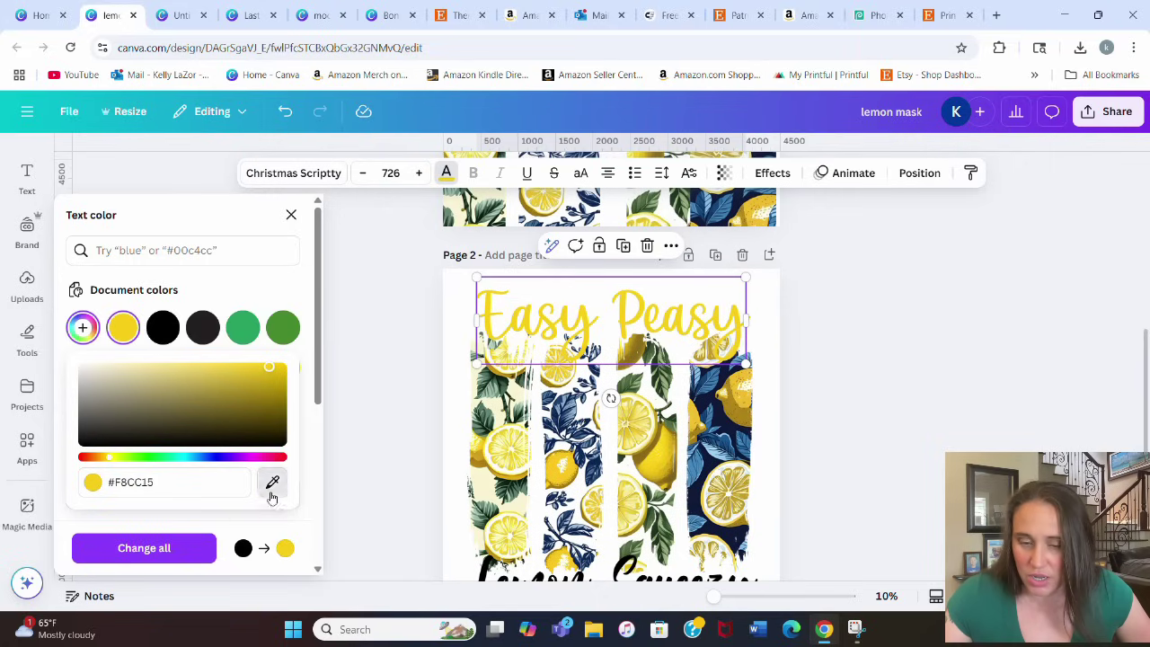
{"action": "left_click", "coordinate": [491, 480]}
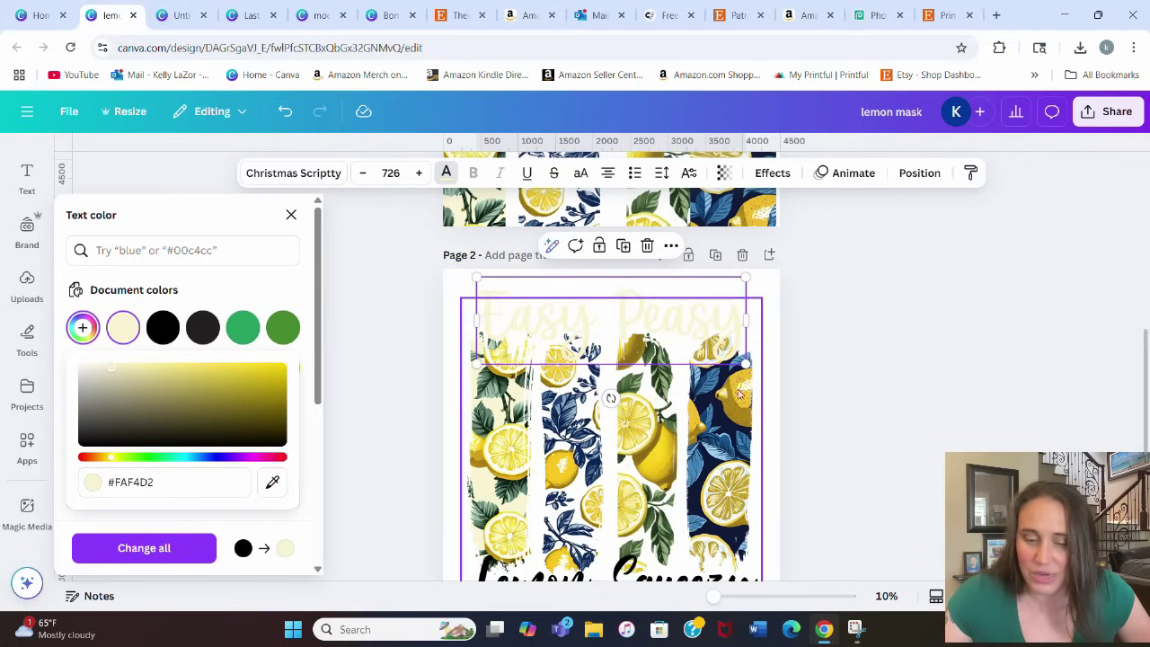
{"action": "scroll", "coordinate": [631, 359], "scroll_direction": "down", "scroll_amount": 2}
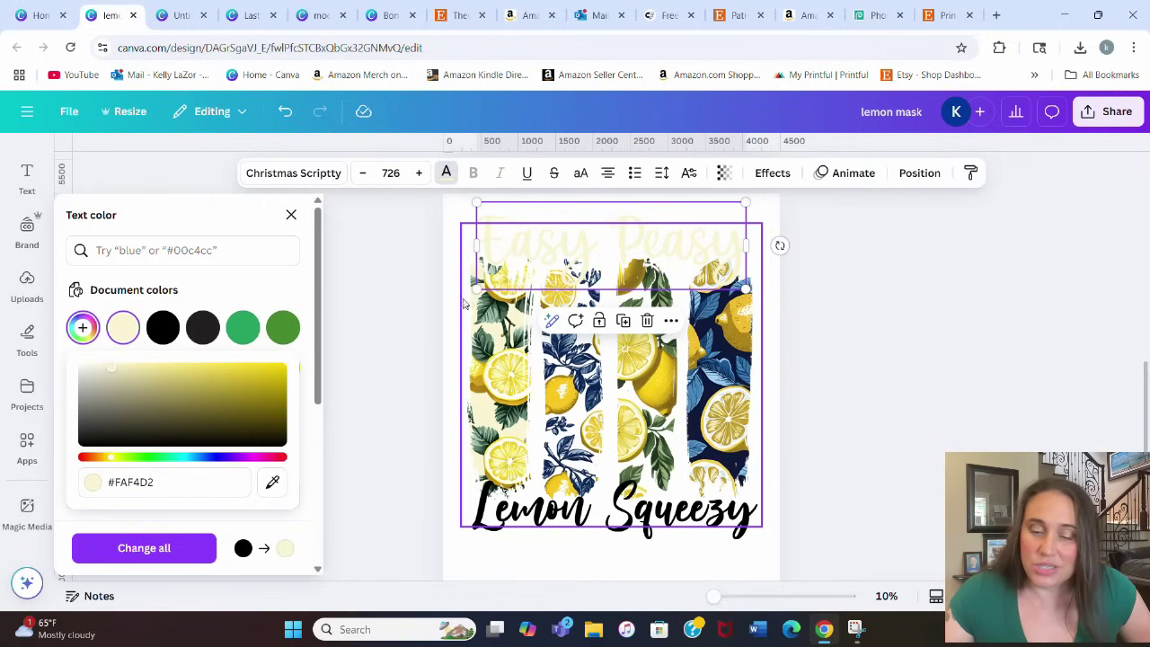
Step: Color "Easy Peasy" with a bright yellow sampled from a lemon in the third column and apply the same yellow to "Lemon Squeezy"
{"action": "left_click", "coordinate": [269, 486]}
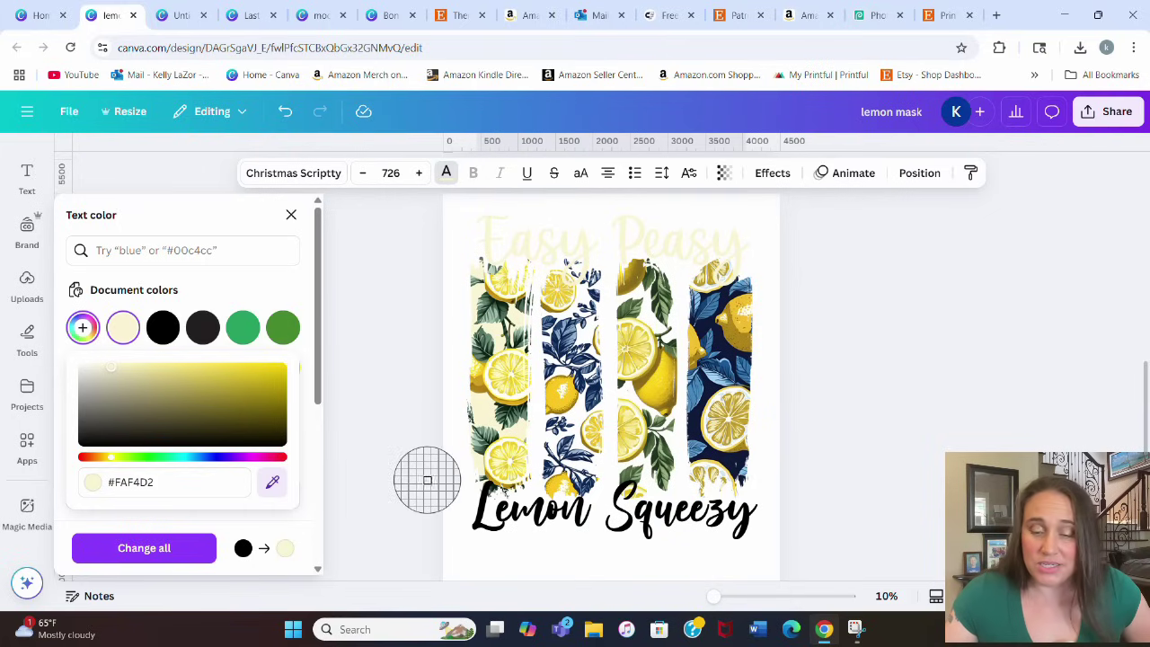
{"action": "left_click", "coordinate": [655, 383]}
{"action": "left_click", "coordinate": [639, 499]}
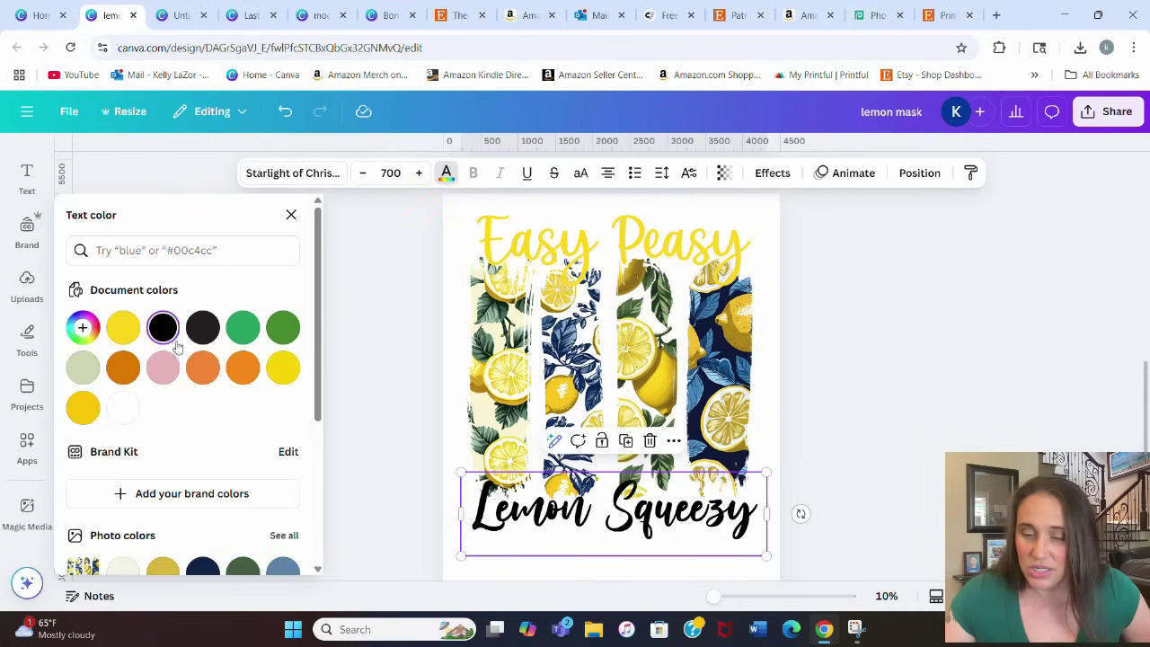
{"action": "left_click", "coordinate": [137, 329]}
{"action": "left_click", "coordinate": [847, 323]}
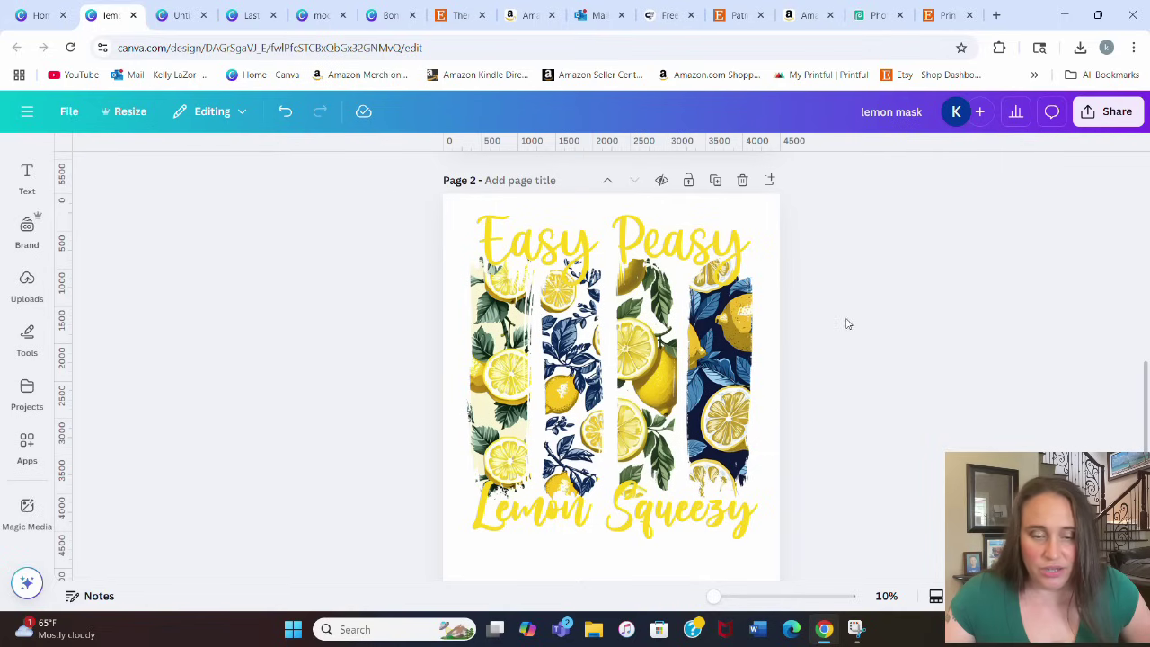
Step: Add an outline effect to "Easy Peasy" in dusty blue #507196 sampled from the leaves in the second lemon column
{"action": "left_click", "coordinate": [736, 244]}
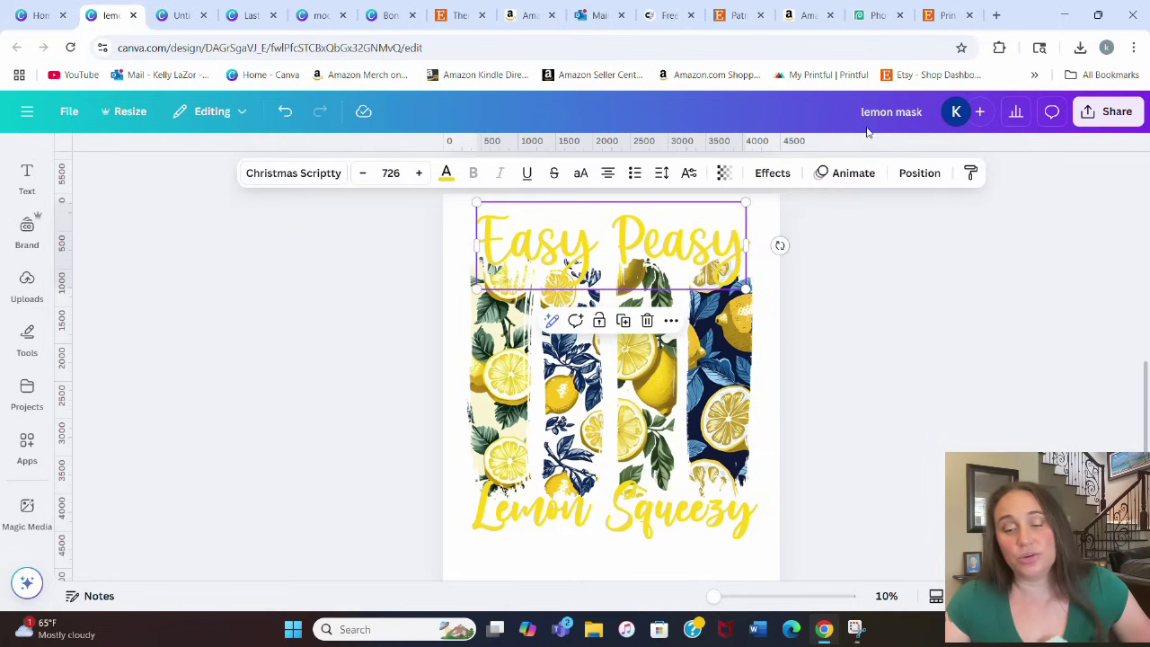
{"action": "left_click", "coordinate": [770, 178]}
{"action": "left_click", "coordinate": [263, 397]}
{"action": "scroll", "coordinate": [274, 382], "scroll_direction": "down", "scroll_amount": 2}
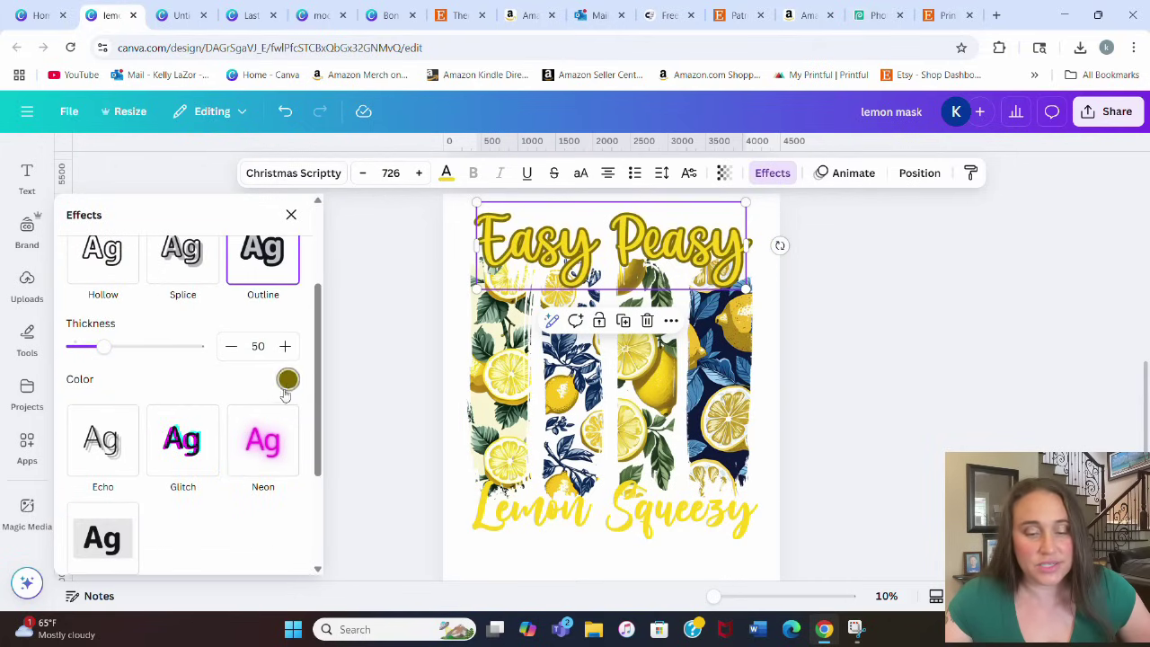
{"action": "left_click", "coordinate": [288, 381]}
{"action": "left_click", "coordinate": [80, 212]}
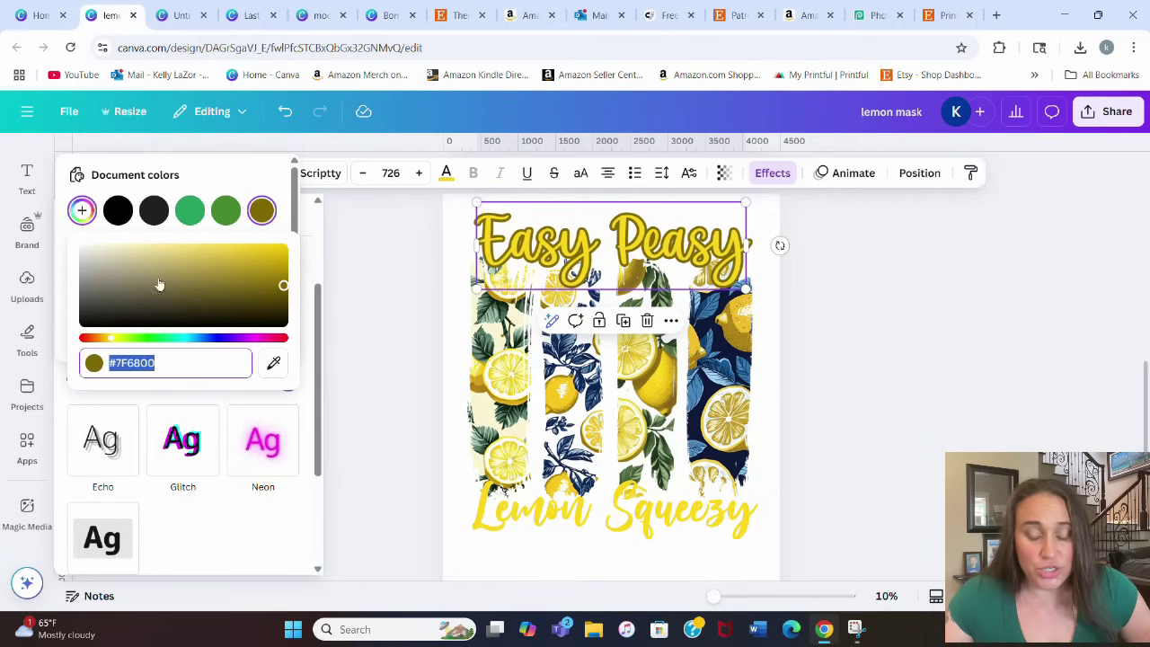
{"action": "left_click", "coordinate": [274, 363]}
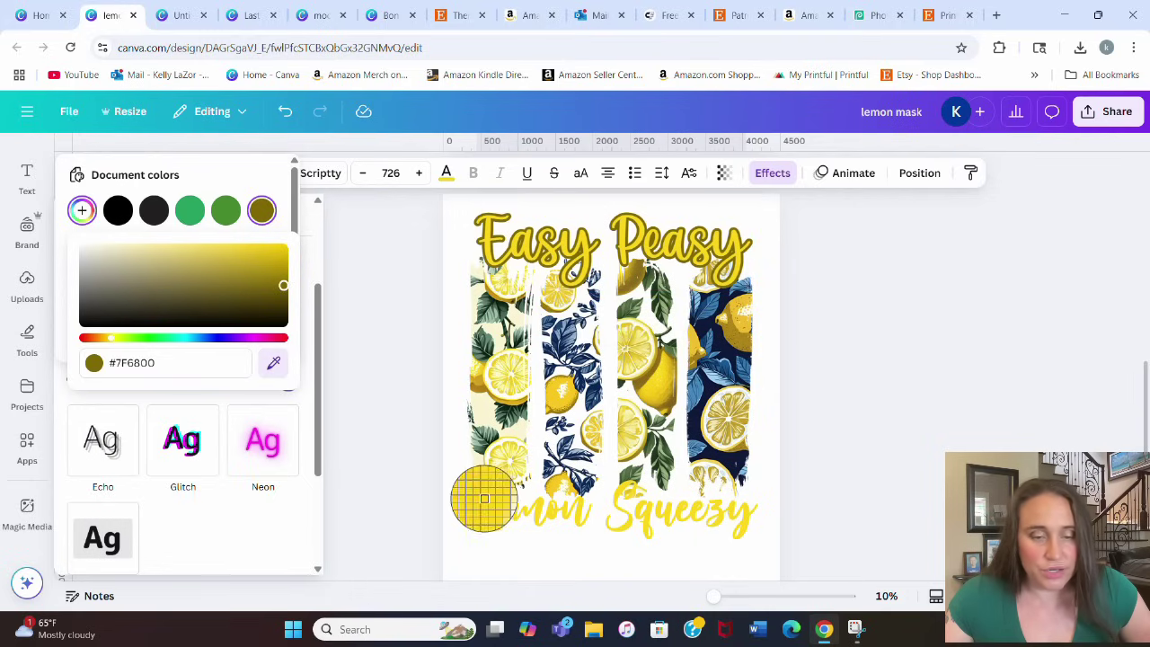
{"action": "left_click", "coordinate": [562, 342]}
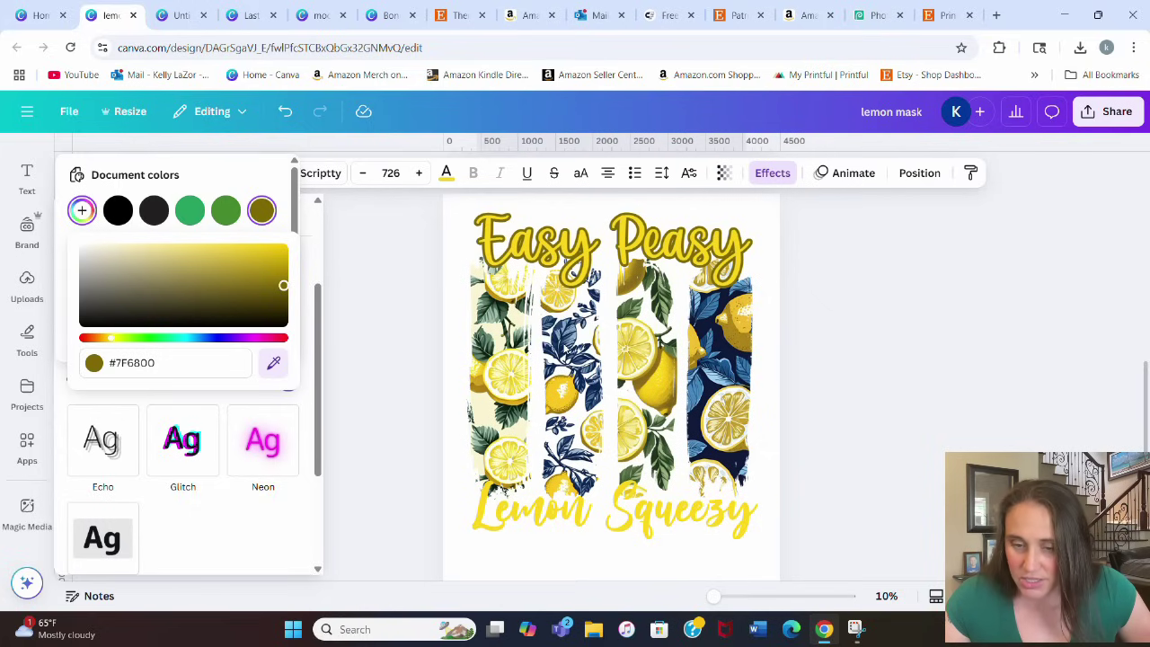
Step: Add an outline effect to "Lemon Squeezy" in the same dusty blue as the "Easy Peasy" outline
{"action": "left_click", "coordinate": [552, 503]}
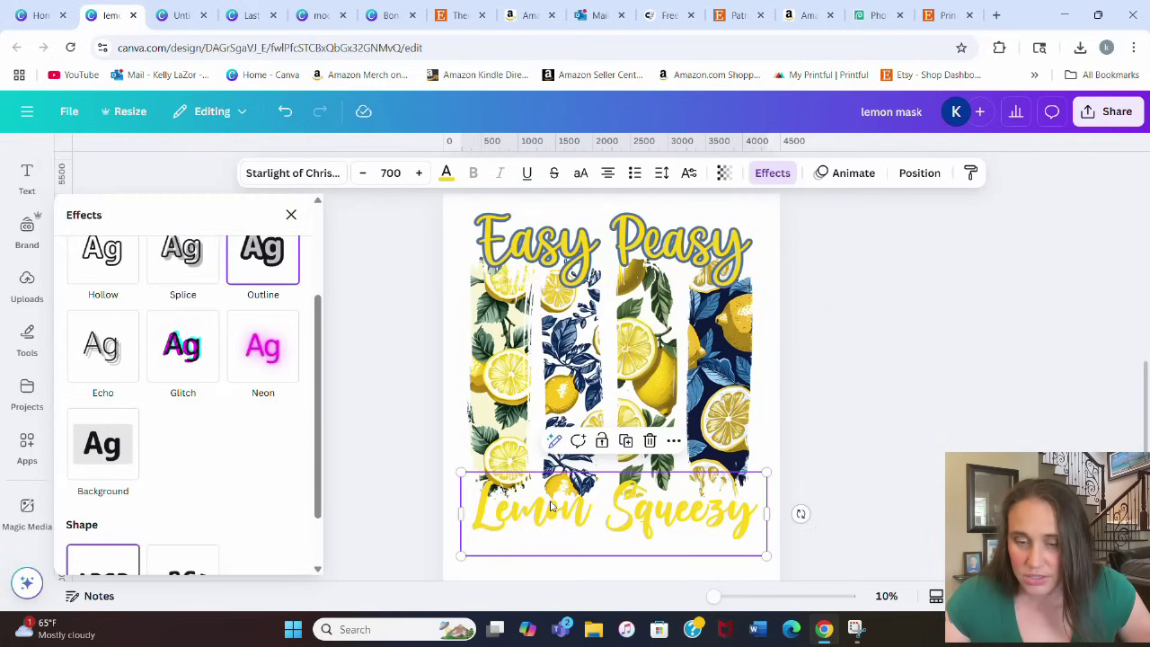
{"action": "left_click", "coordinate": [264, 259]}
{"action": "left_click", "coordinate": [287, 379]}
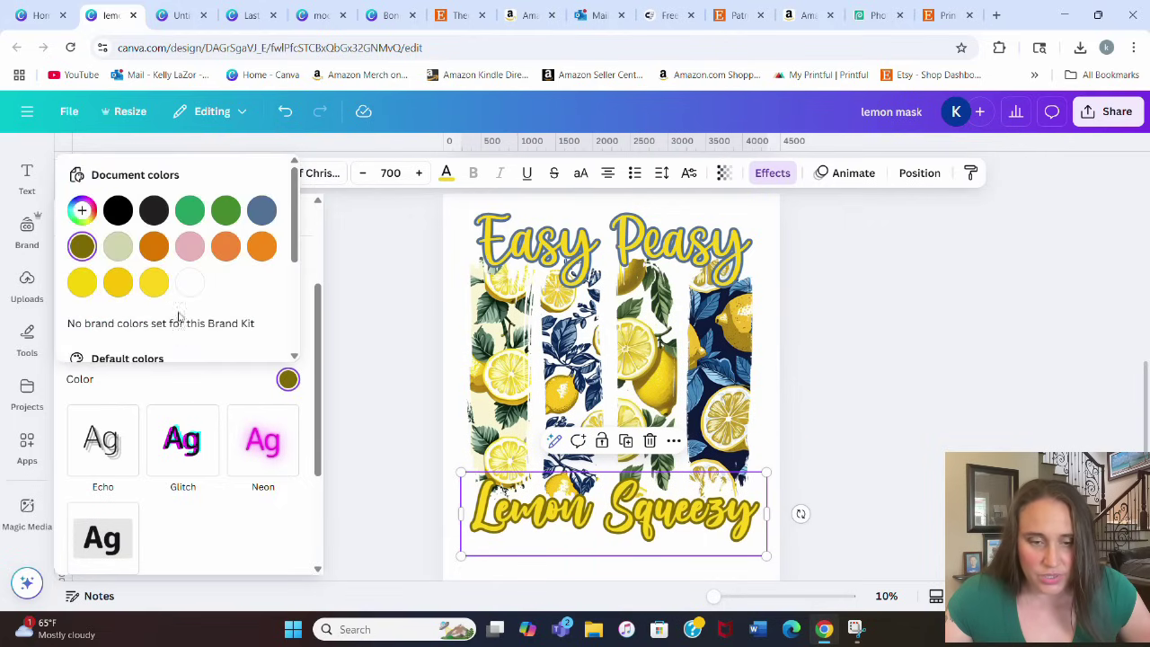
{"action": "left_click", "coordinate": [261, 210]}
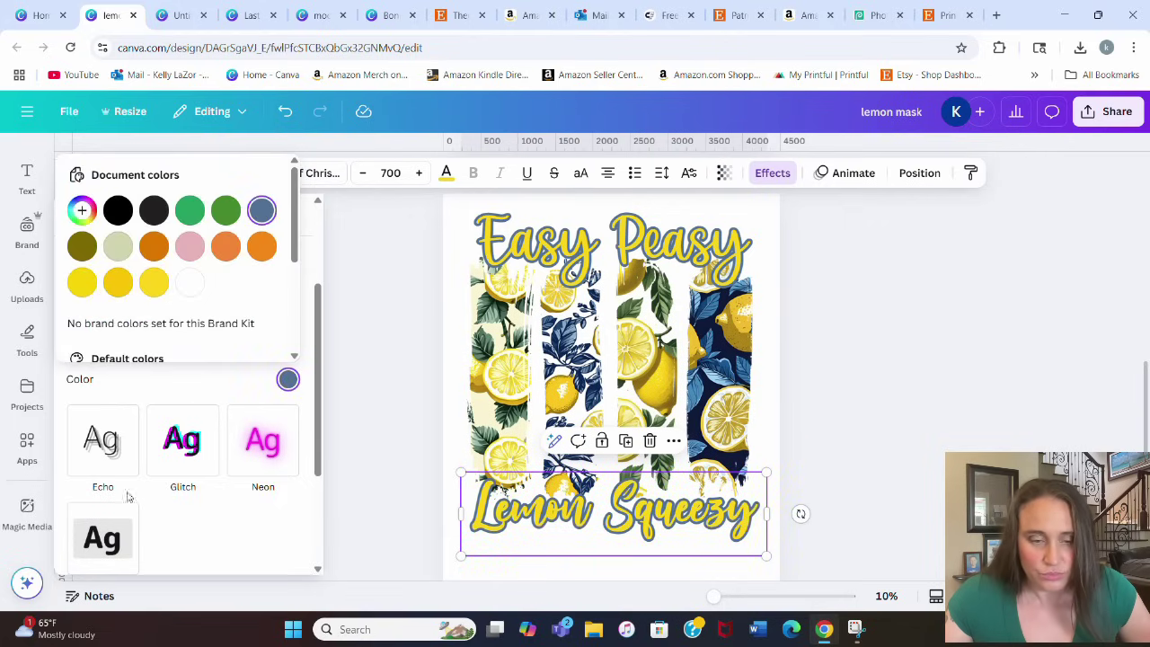
{"action": "left_click", "coordinate": [168, 561]}
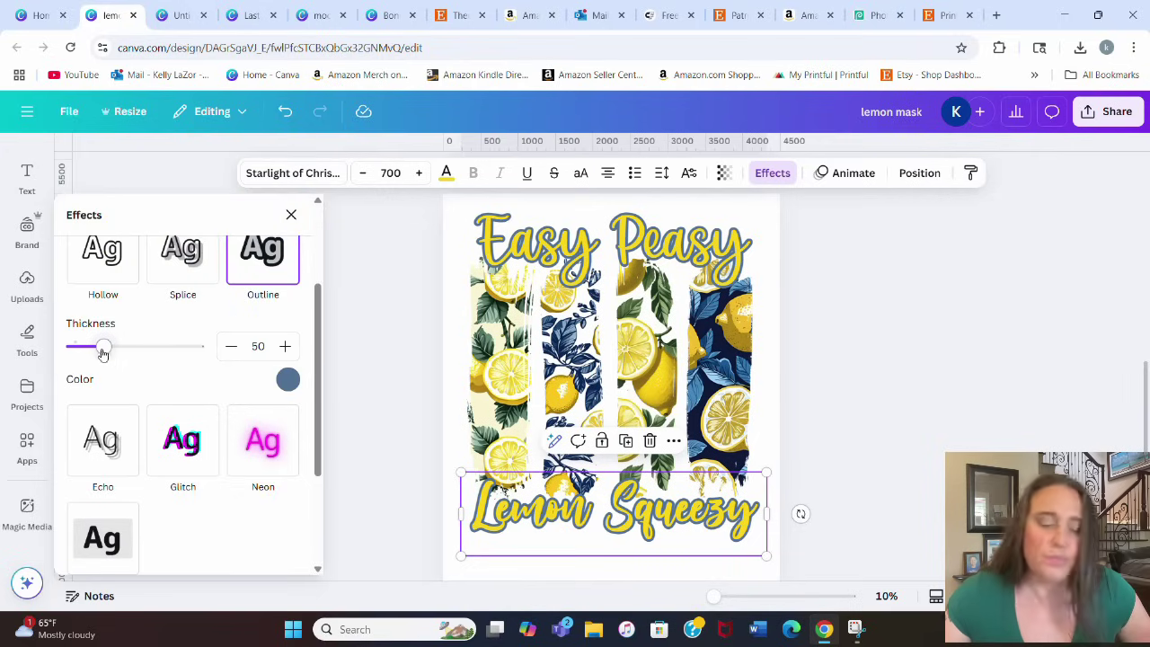
Step: Thin the "Lemon Squeezy" outline to thickness 27 and reduce the "Easy Peasy" outline thickness to look similar
{"action": "left_click_drag", "start_coordinate": [103, 353], "coordinate": [90, 349]}
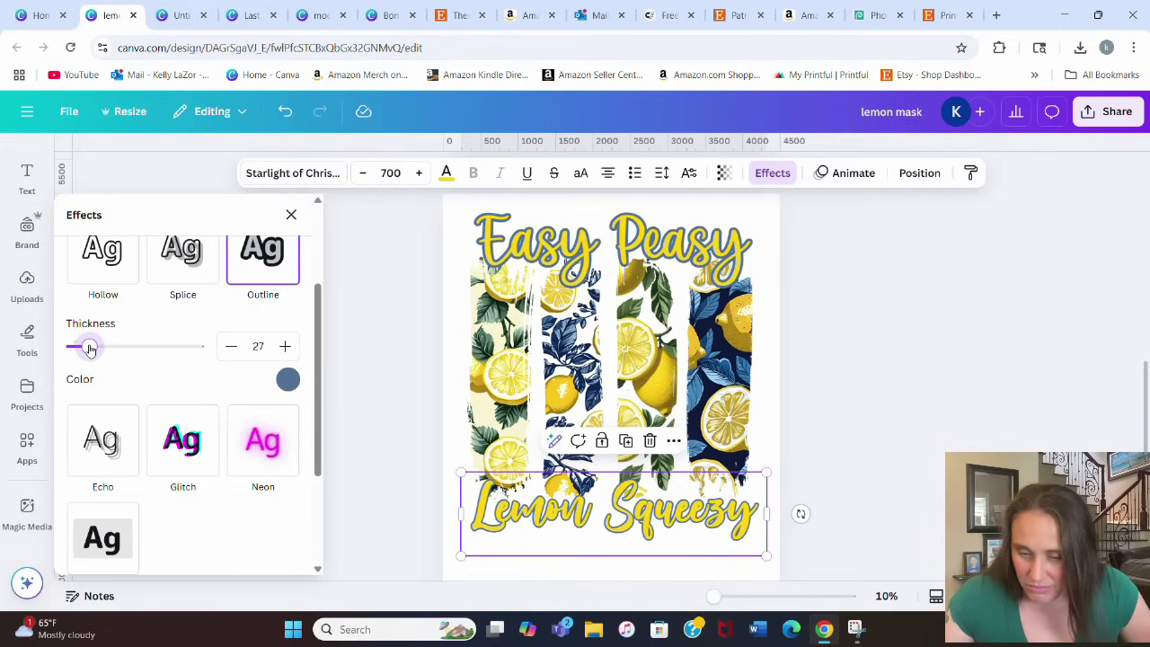
{"action": "key", "text": "Tab"}
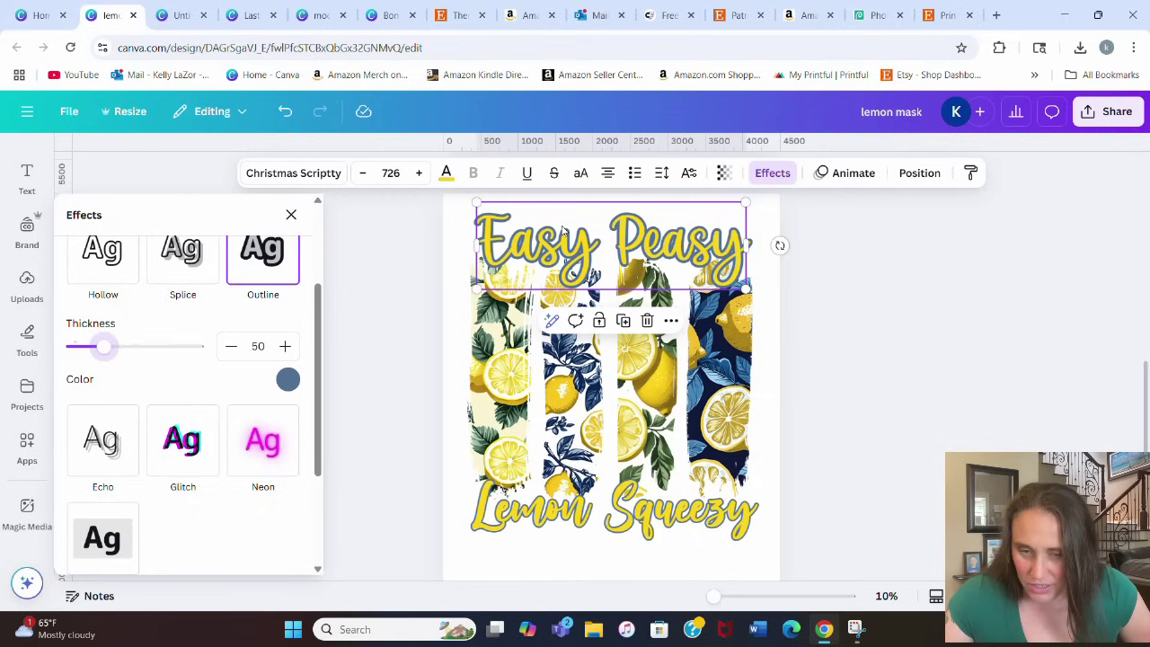
{"action": "mouse_move", "coordinate": [102, 349]}
{"action": "left_mouse_down"}
{"action": "mouse_move", "coordinate": [83, 351]}
{"action": "mouse_move", "coordinate": [94, 351]}
{"action": "left_mouse_up"}
{"action": "key", "text": "Escape"}
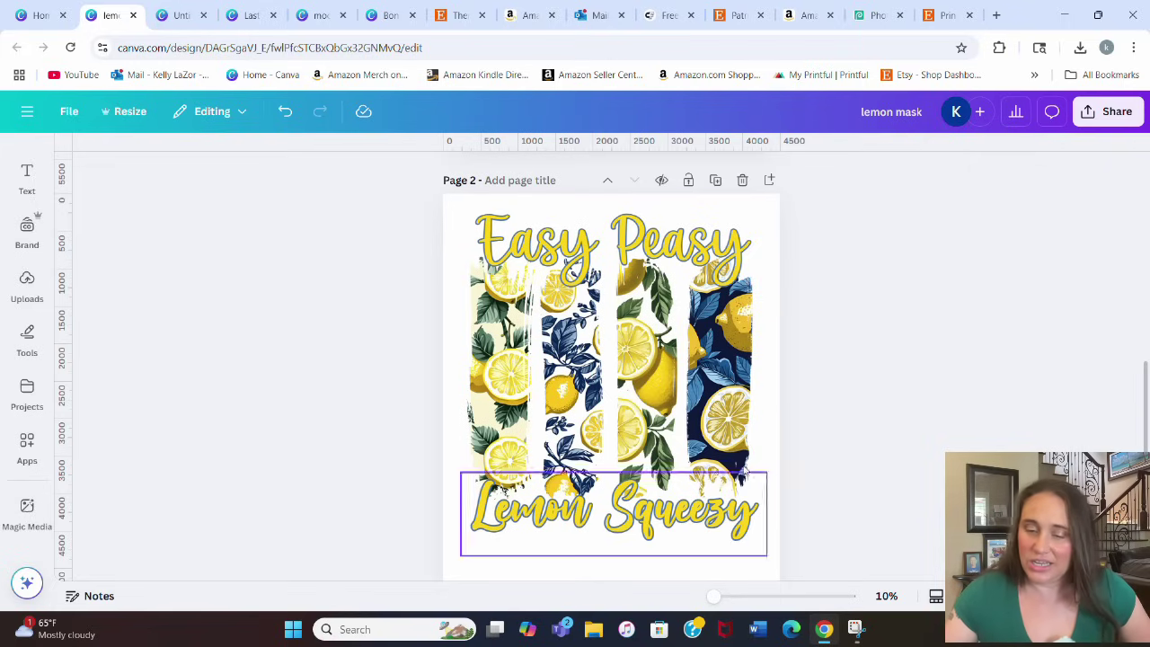
Step: Change the background color of page 2 to black and check the whole design against it
{"action": "left_click", "coordinate": [770, 562]}
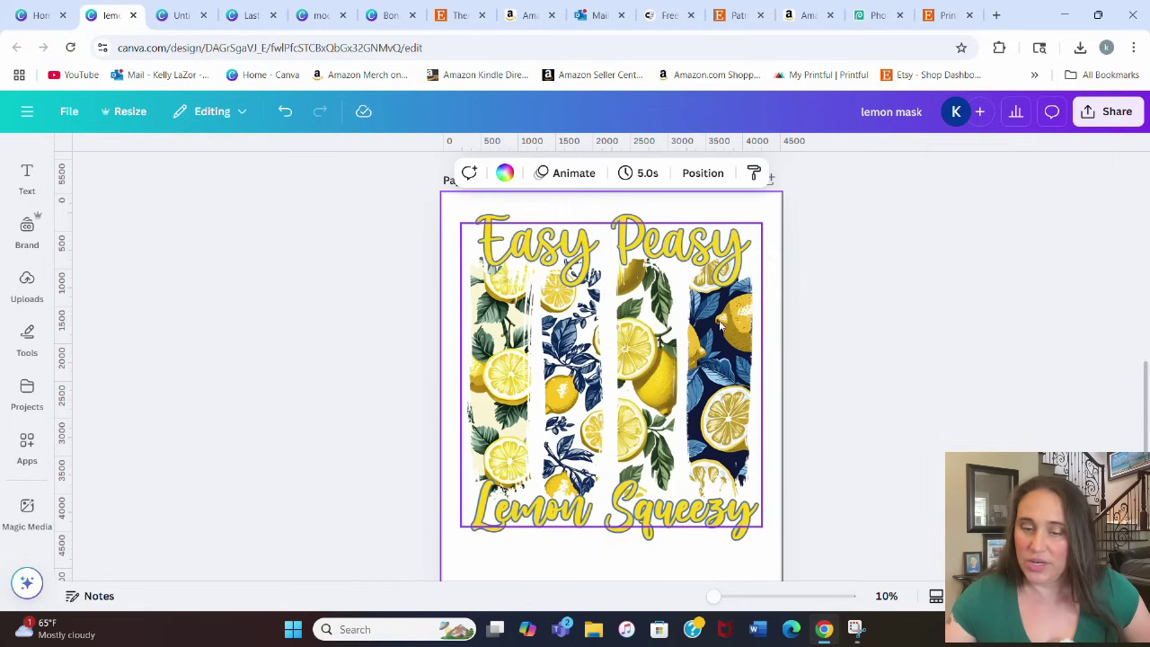
{"action": "left_click", "coordinate": [505, 174]}
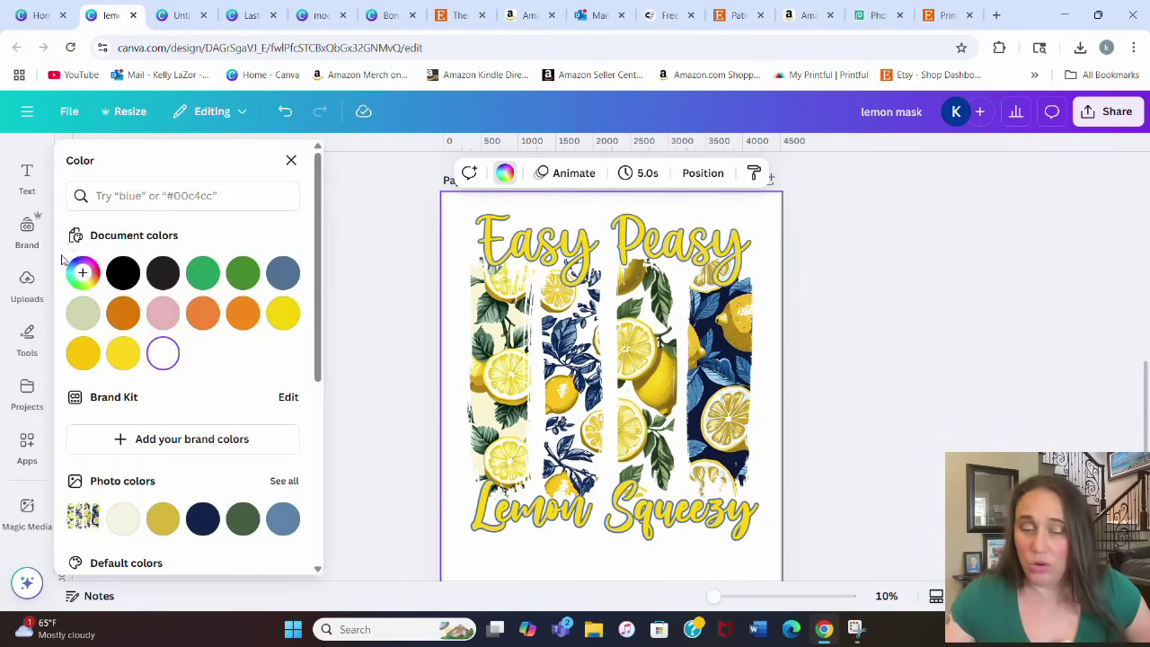
{"action": "left_click", "coordinate": [123, 272]}
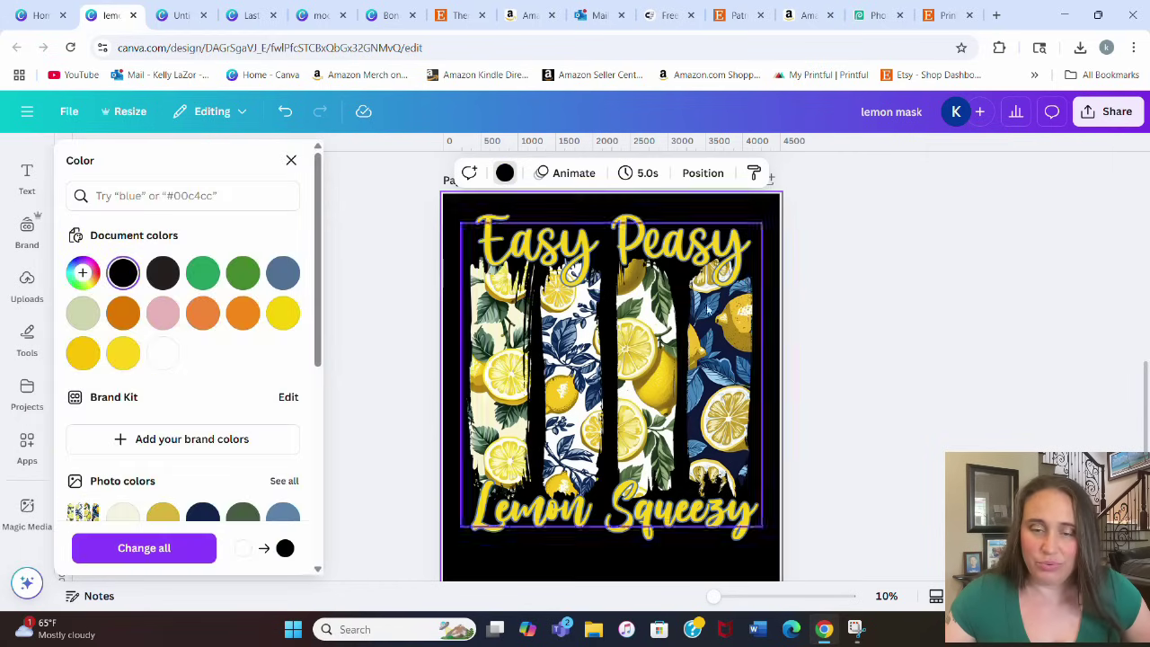
{"action": "left_click", "coordinate": [856, 295]}
{"action": "scroll", "coordinate": [878, 295], "scroll_direction": "down", "scroll_amount": 2}
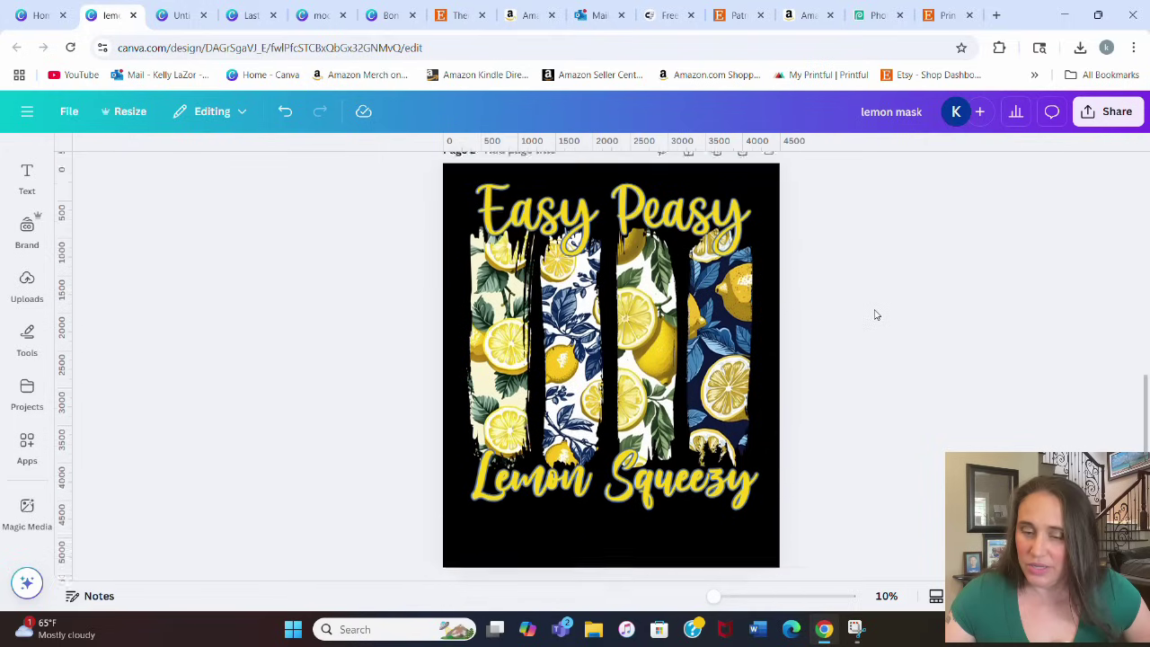
{"action": "scroll", "coordinate": [872, 311], "scroll_direction": "up", "scroll_amount": 2}
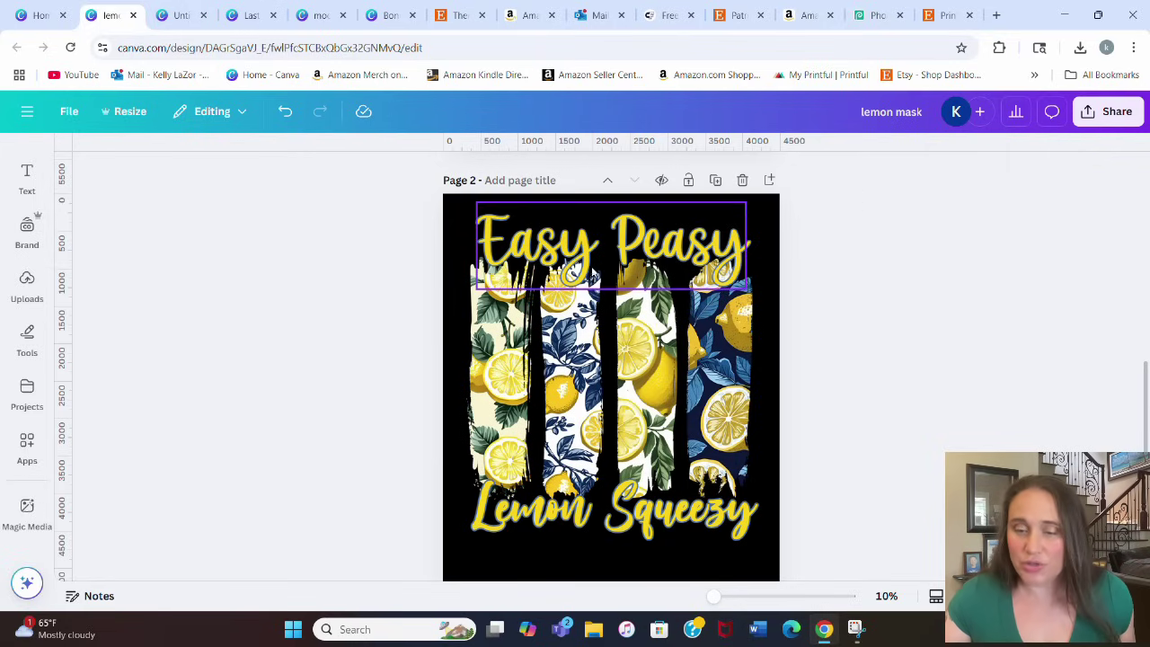
Step: Duplicate the black-background page 2 and return to the original page 2
{"action": "left_click", "coordinate": [716, 182]}
{"action": "scroll", "coordinate": [889, 326], "scroll_direction": "up", "scroll_amount": 3}
{"action": "scroll", "coordinate": [889, 325], "scroll_direction": "up", "scroll_amount": 4}
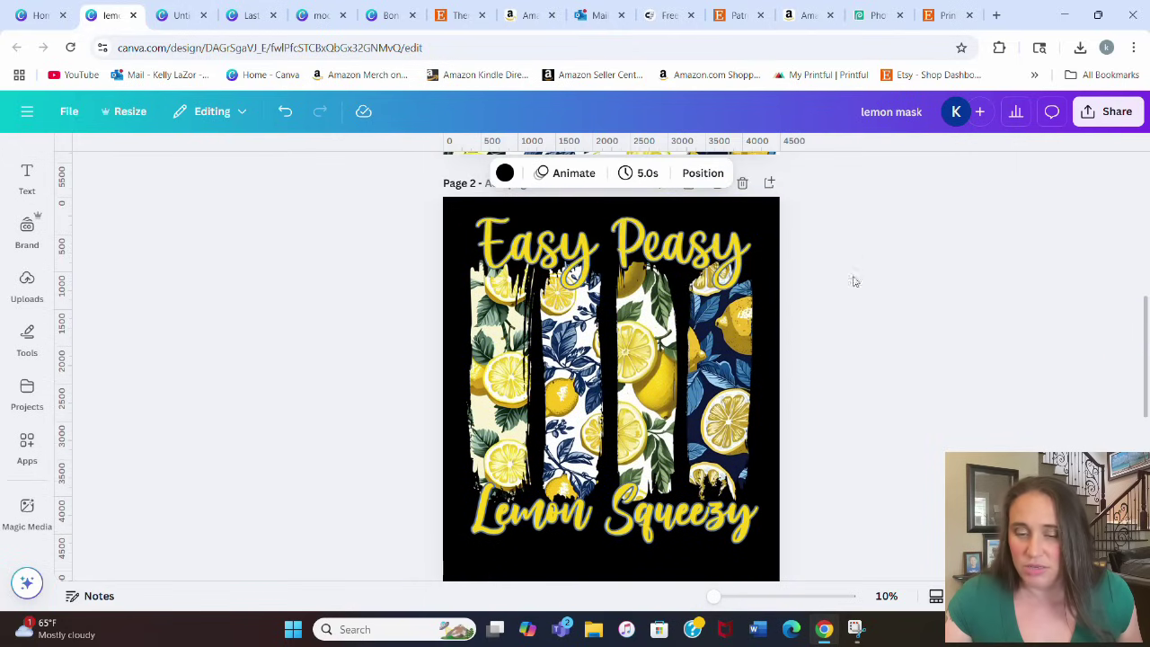
Step: Recolor "Easy Peasy" on page 2 to pale cream #FAF4D2 sampled from the first lemon column, and apply the same cream to "Lemon Squeezy"
{"action": "left_click", "coordinate": [682, 247]}
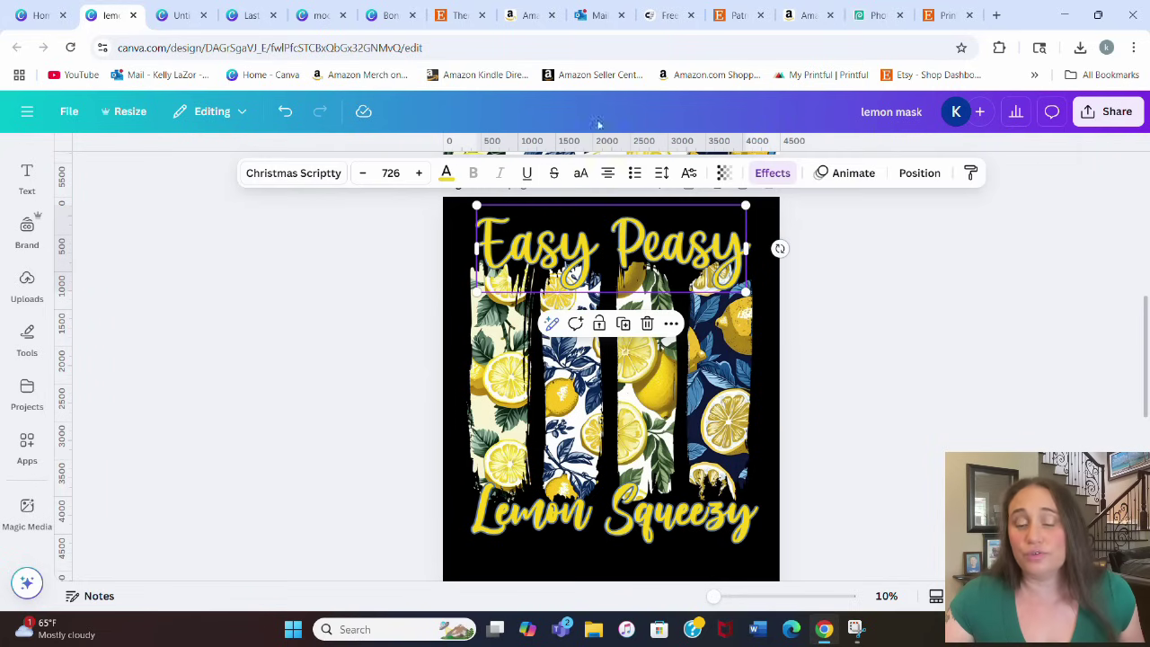
{"action": "left_click", "coordinate": [446, 173]}
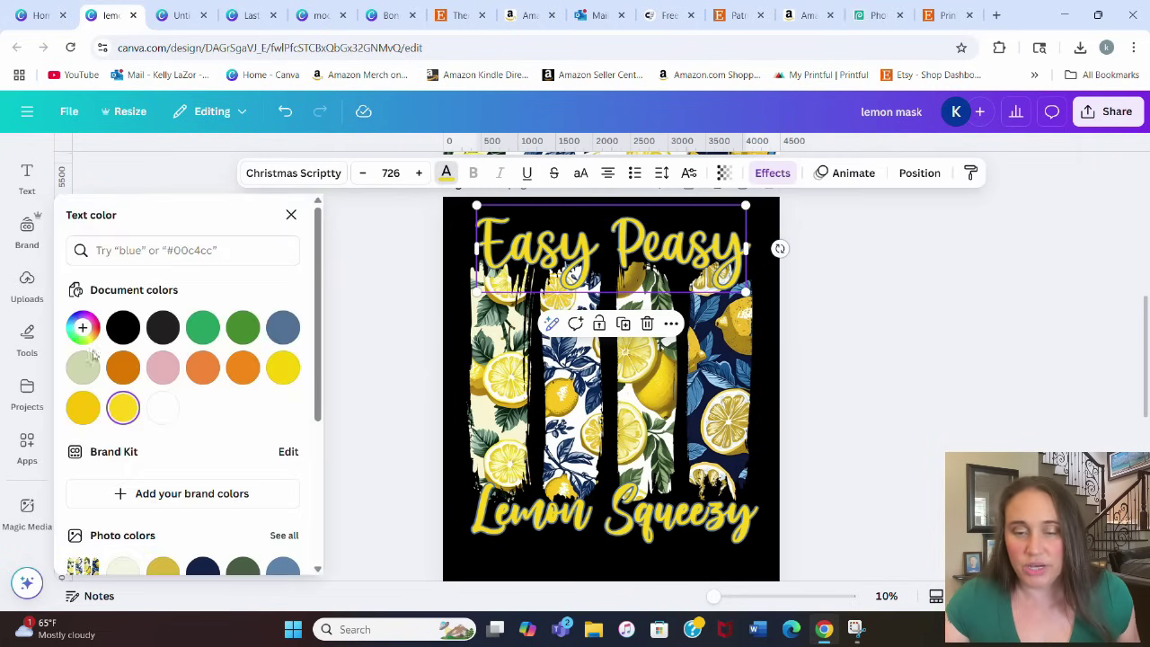
{"action": "left_click", "coordinate": [82, 327]}
{"action": "left_click", "coordinate": [273, 481]}
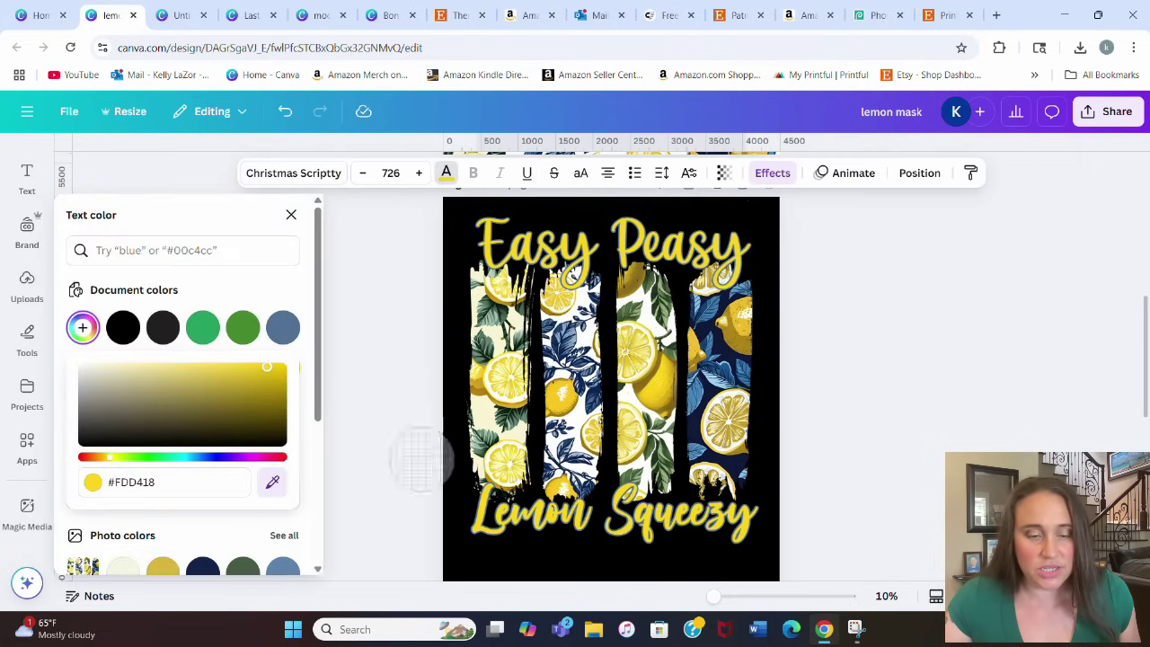
{"action": "left_click", "coordinate": [485, 424]}
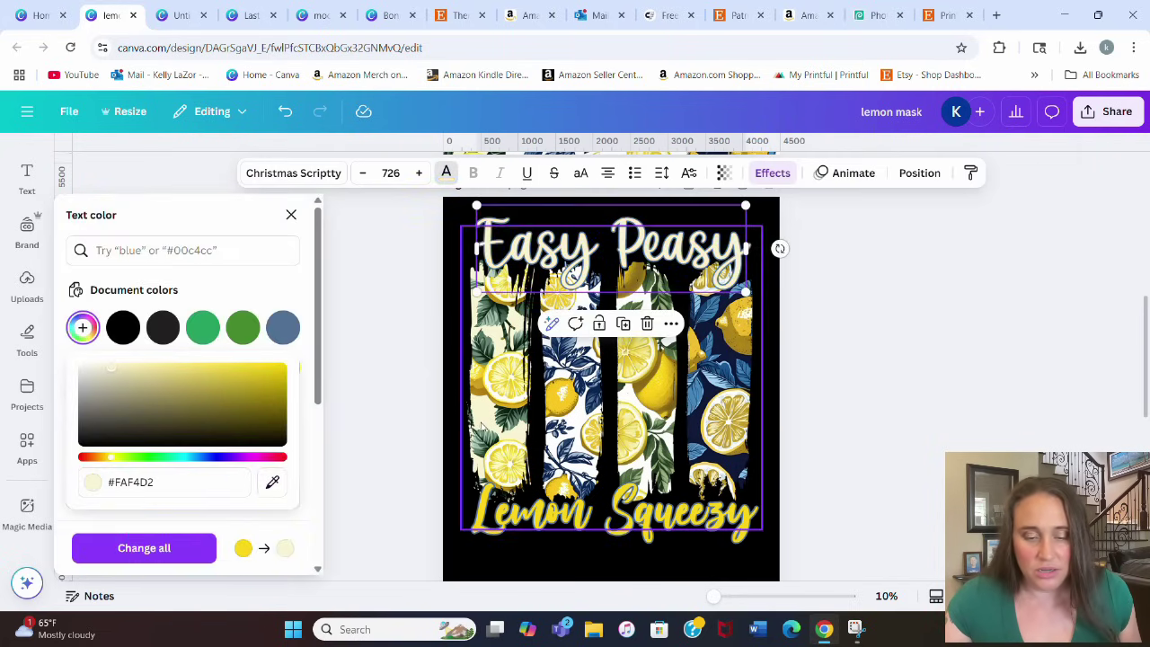
{"action": "left_click", "coordinate": [483, 506]}
{"action": "left_click", "coordinate": [123, 327]}
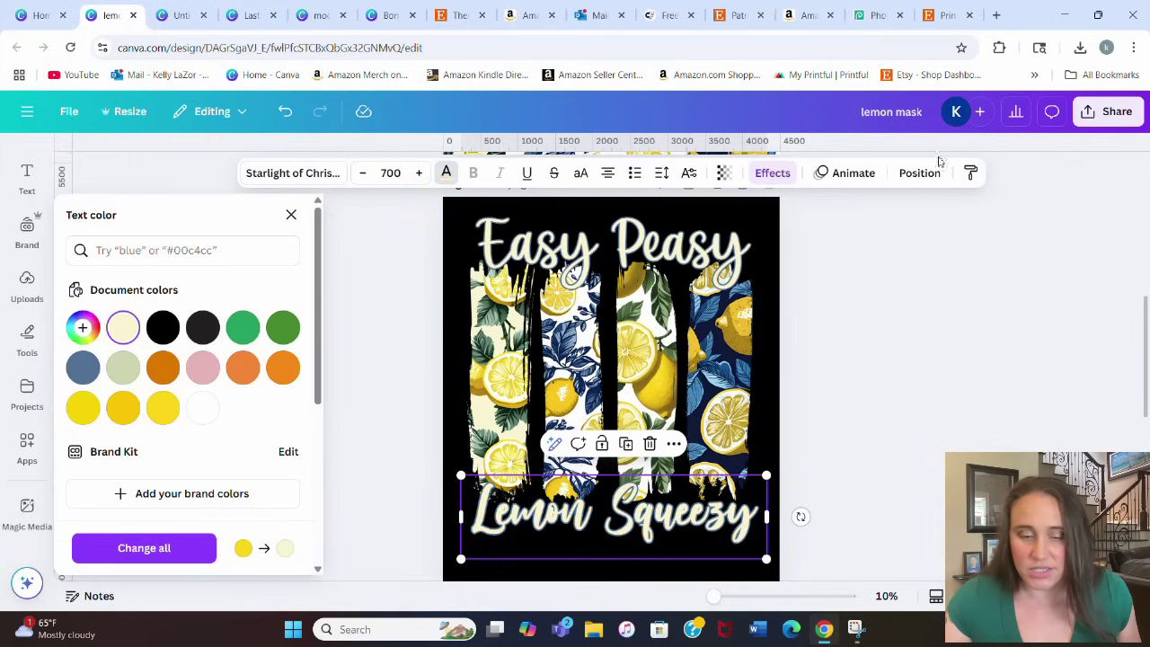
{"action": "left_click", "coordinate": [941, 422]}
Step: Remove the outline effect from both the "Easy Peasy" and "Lemon Squeezy" texts on page 2
{"action": "left_click", "coordinate": [701, 274]}
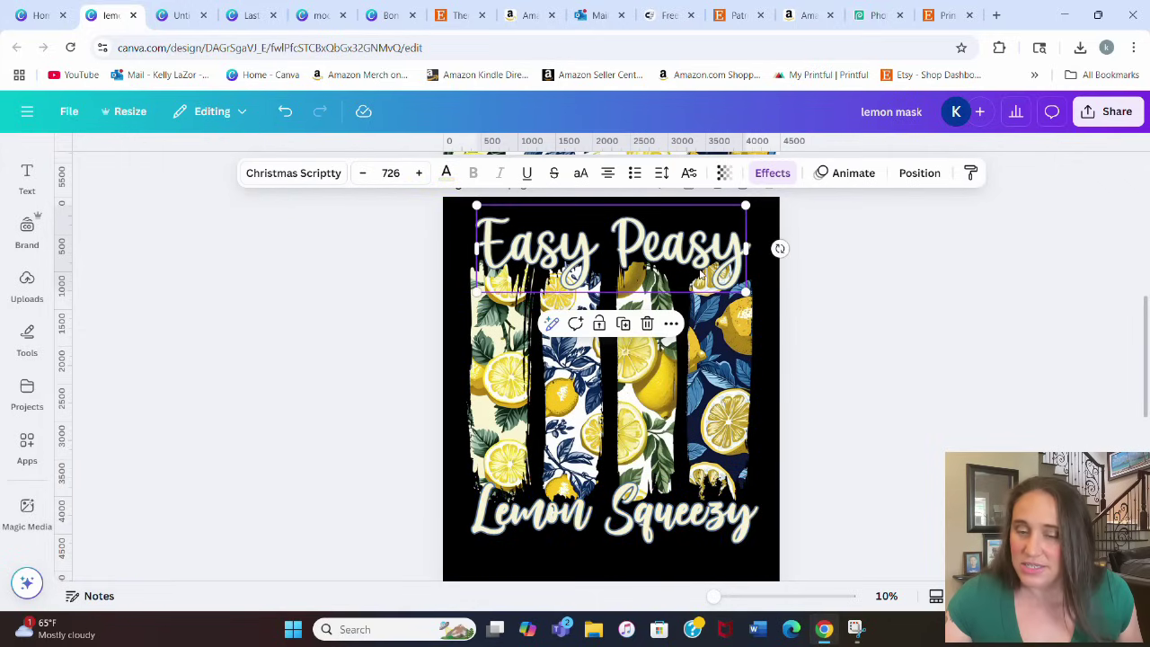
{"action": "left_click", "coordinate": [771, 173]}
{"action": "left_click", "coordinate": [112, 301]}
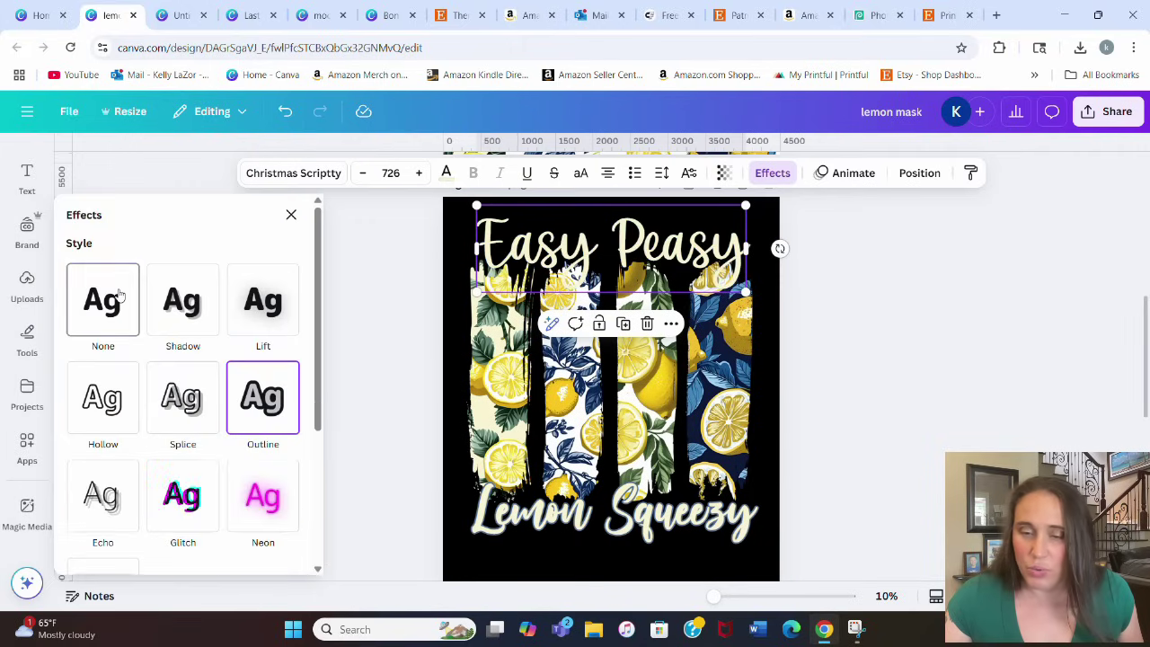
{"action": "left_click", "coordinate": [634, 557]}
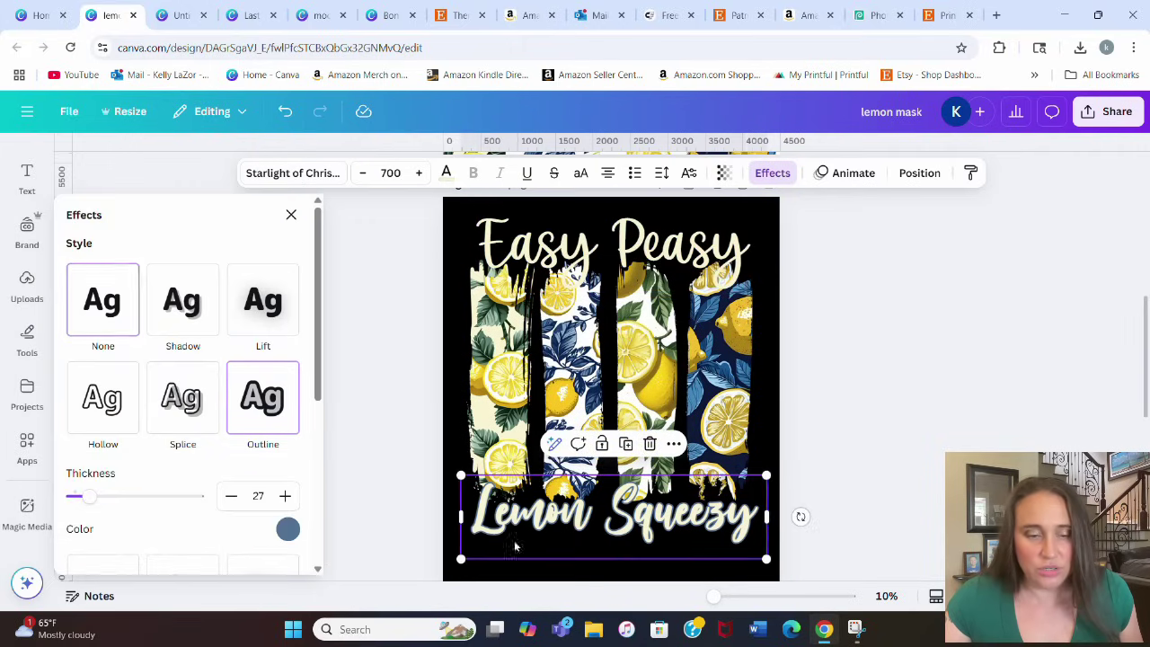
{"action": "left_click", "coordinate": [117, 310]}
{"action": "left_click", "coordinate": [842, 331]}
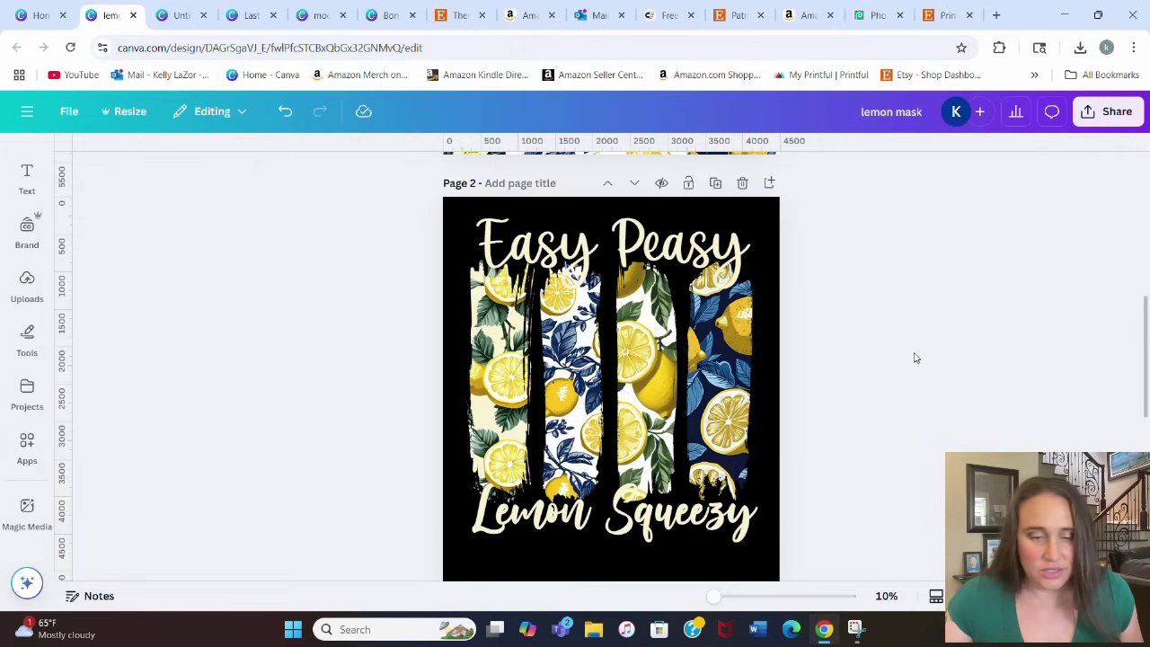
Step: Move "Lemon Squeezy" slightly down and "Easy Peasy" slightly up to give the lemon columns more room
{"action": "left_click_drag", "start_coordinate": [698, 539], "coordinate": [698, 546]}
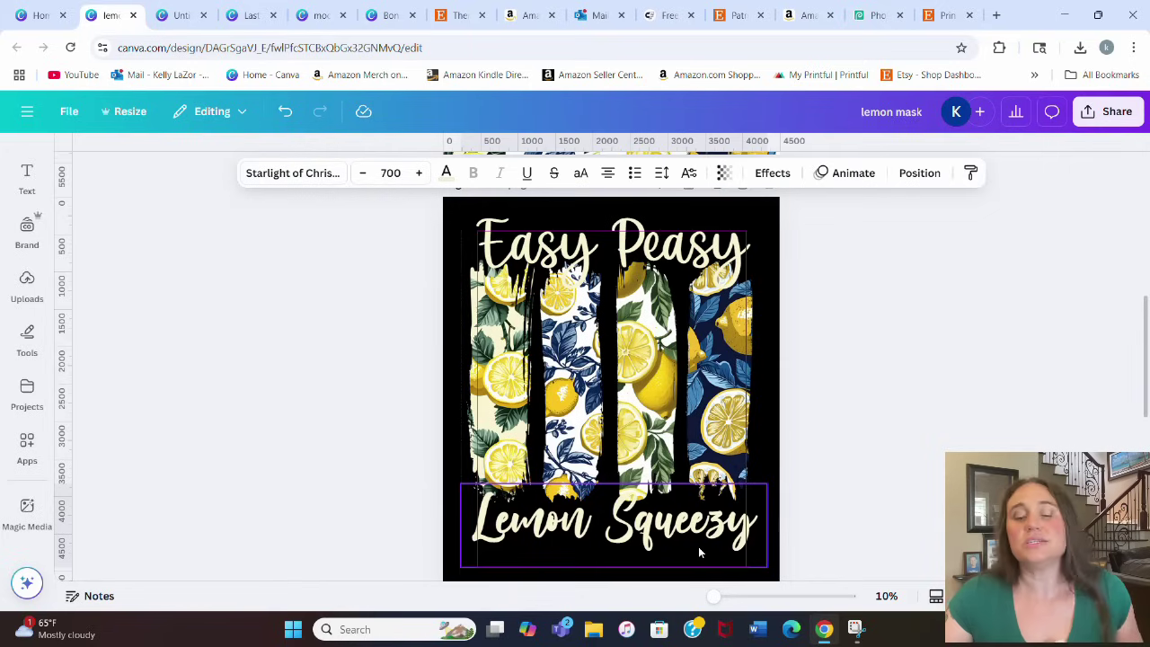
{"action": "left_click", "coordinate": [893, 372]}
{"action": "left_click", "coordinate": [698, 236]}
{"action": "left_click_drag", "start_coordinate": [698, 237], "coordinate": [698, 229]}
{"action": "left_click", "coordinate": [804, 291]}
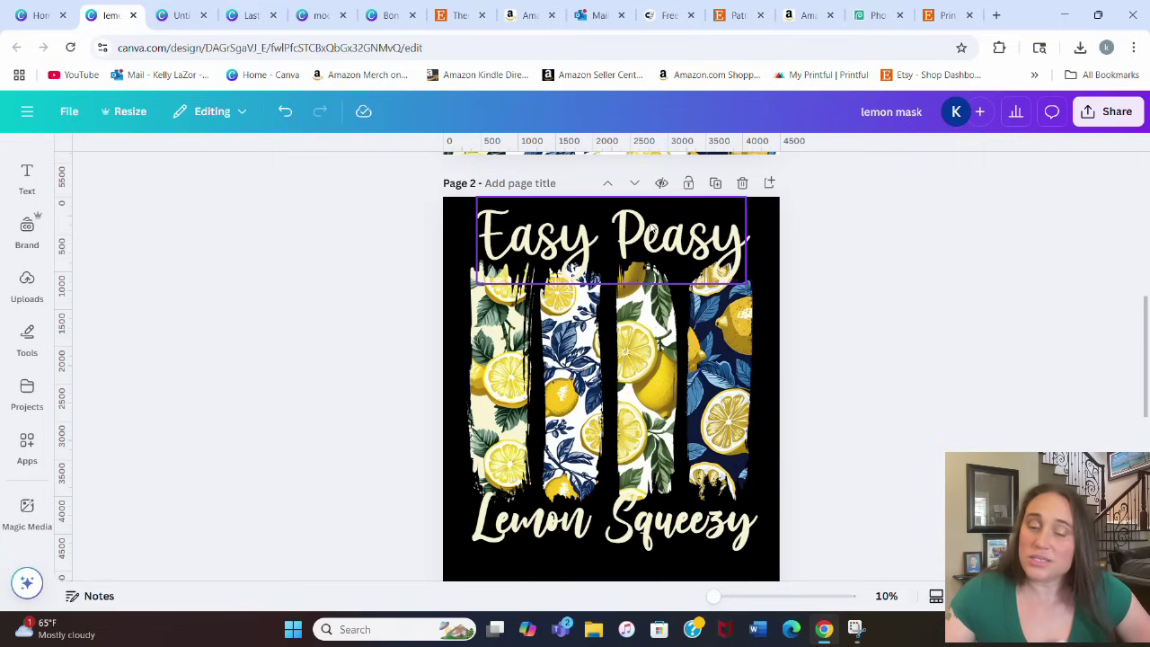
Step: Try yellow #f9d306, blue #507196 and white as the "Easy Peasy" text color on page 2, and restore the pale cream
{"action": "left_click", "coordinate": [651, 229]}
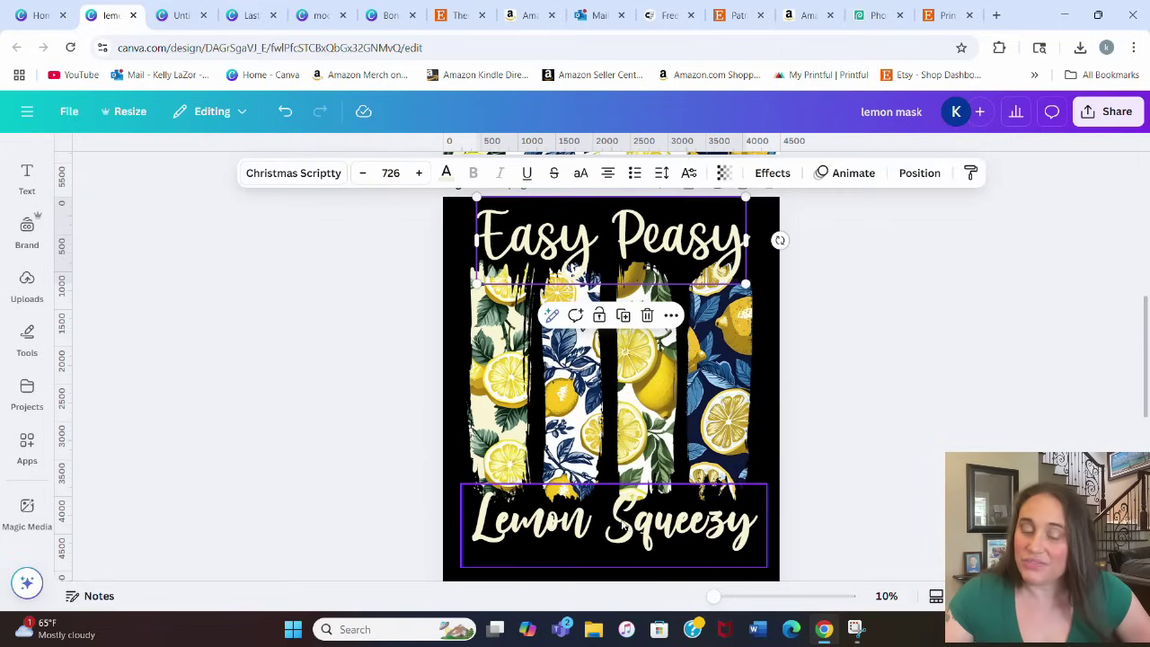
{"action": "left_click", "coordinate": [445, 173]}
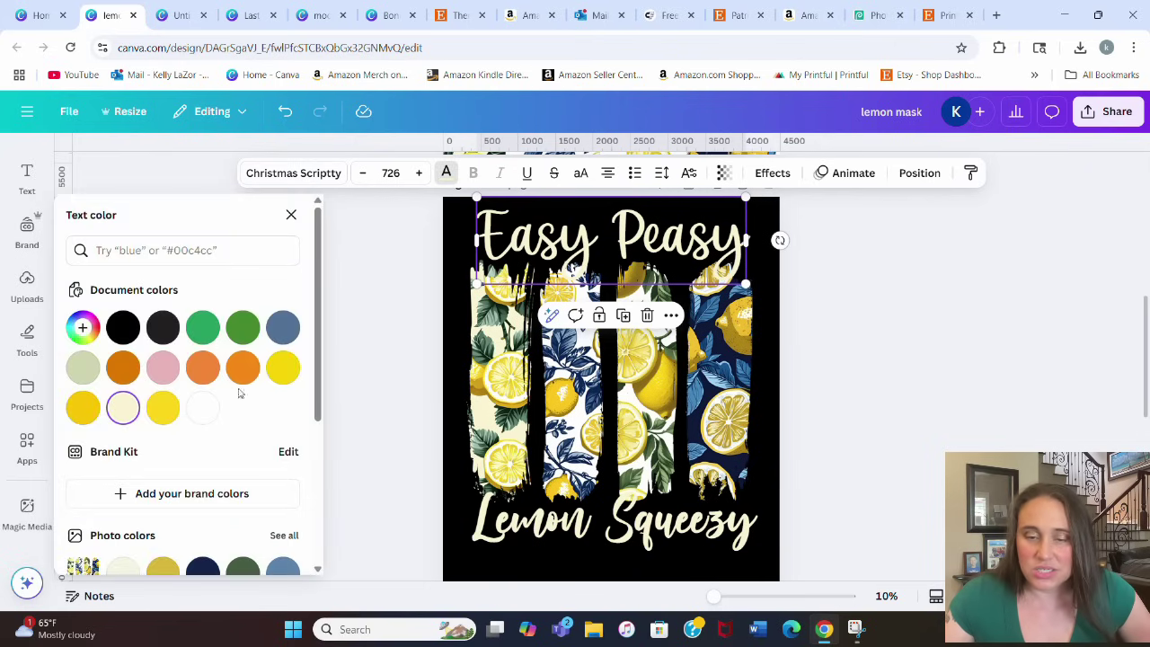
{"action": "left_click", "coordinate": [285, 377]}
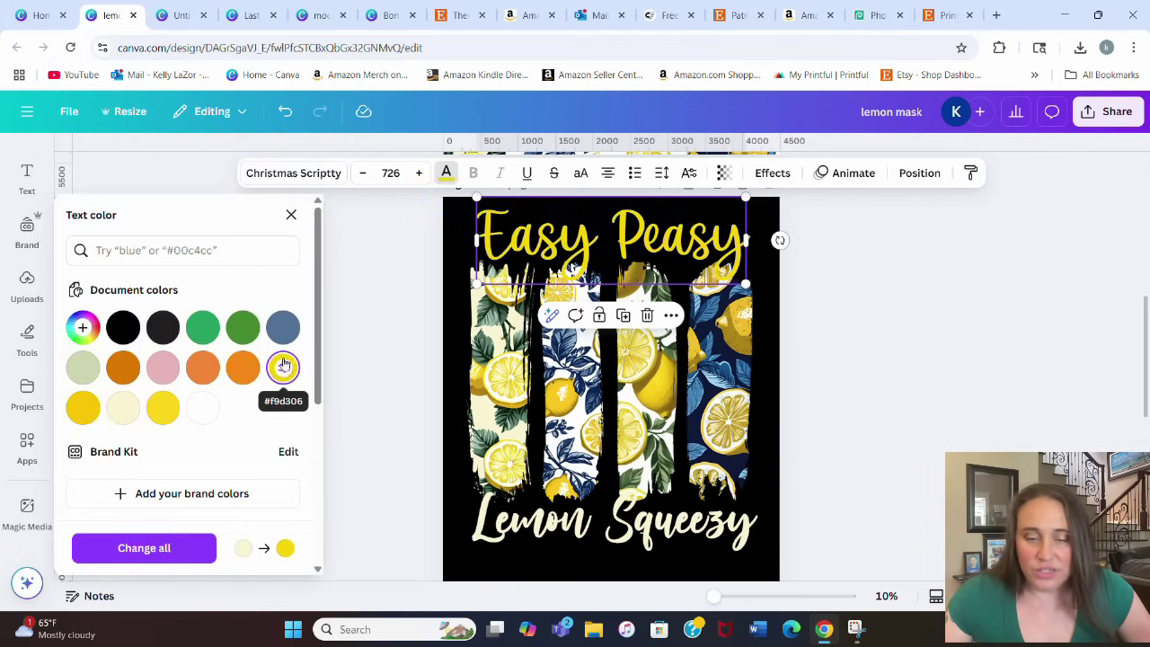
{"action": "left_click", "coordinate": [283, 328]}
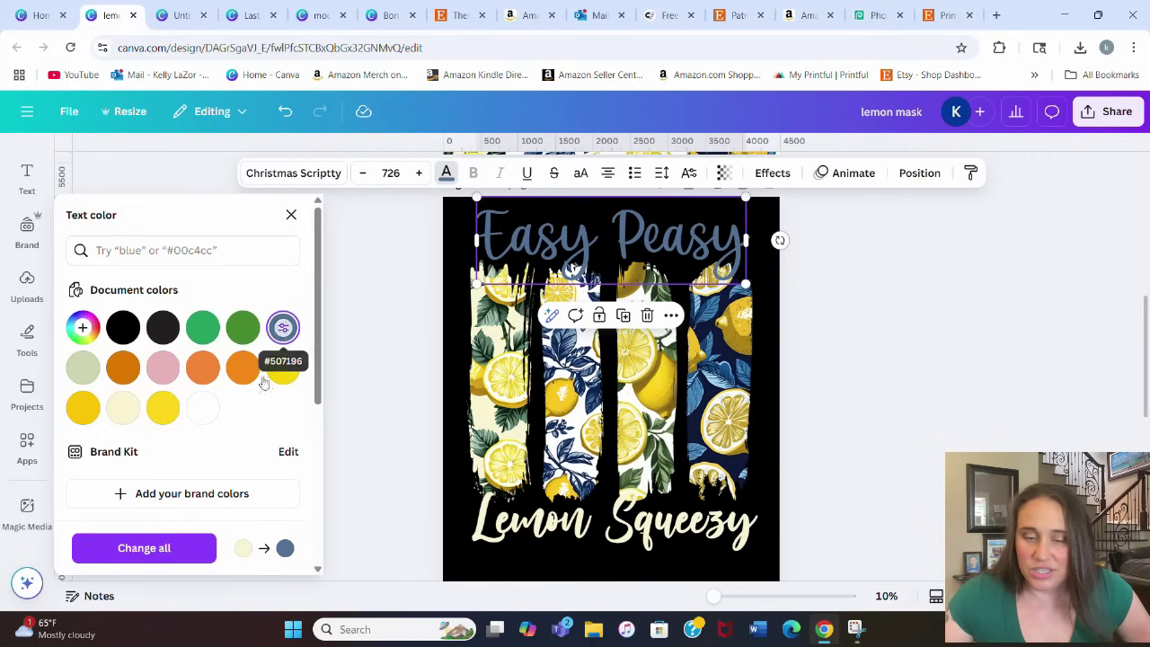
{"action": "left_click", "coordinate": [203, 409]}
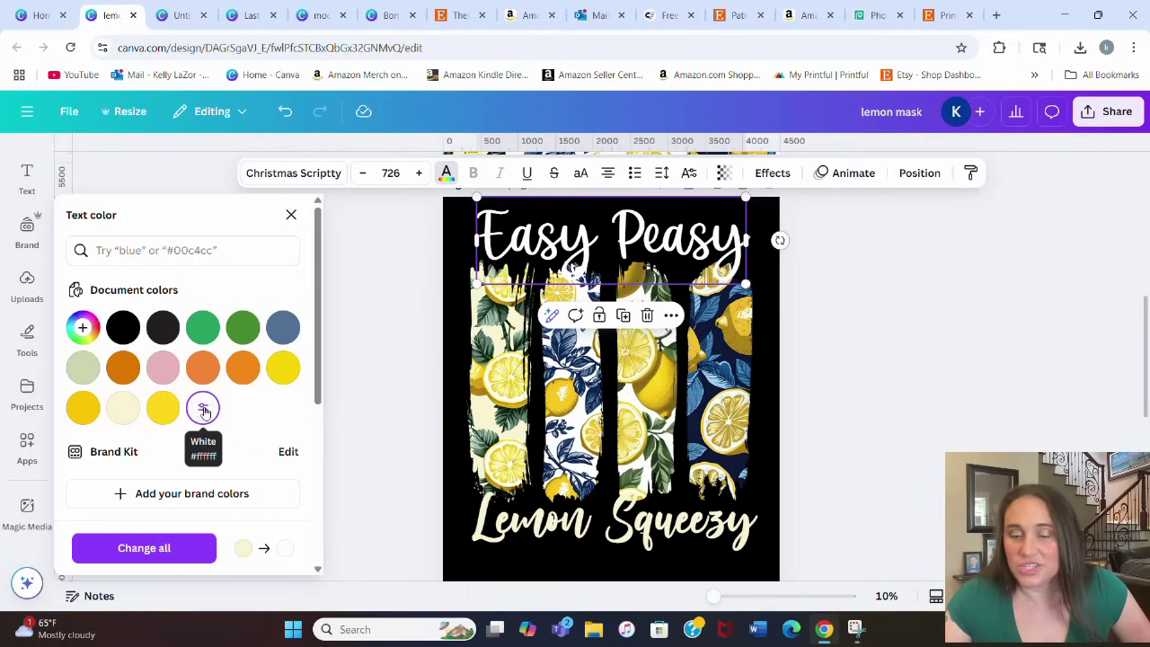
{"action": "left_click", "coordinate": [119, 418]}
{"action": "left_click", "coordinate": [867, 431]}
{"action": "scroll", "coordinate": [875, 435], "scroll_direction": "down", "scroll_amount": 2}
{"action": "scroll", "coordinate": [872, 431], "scroll_direction": "down", "scroll_amount": 4}
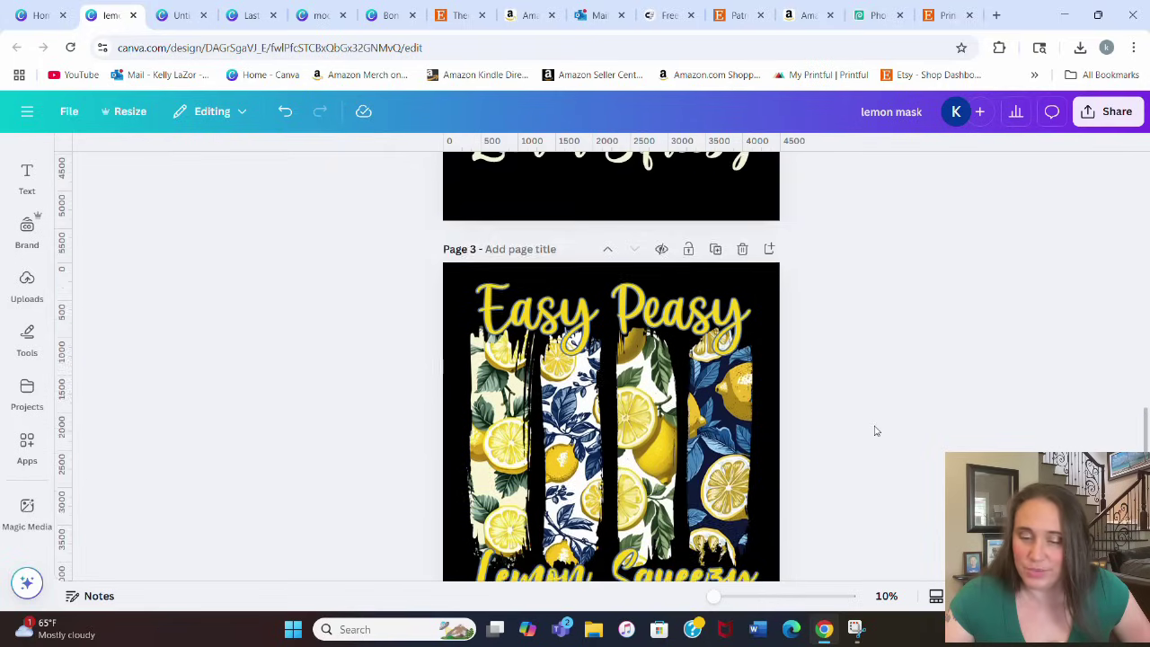
Step: Set the page 3 background to white
{"action": "left_click", "coordinate": [746, 478]}
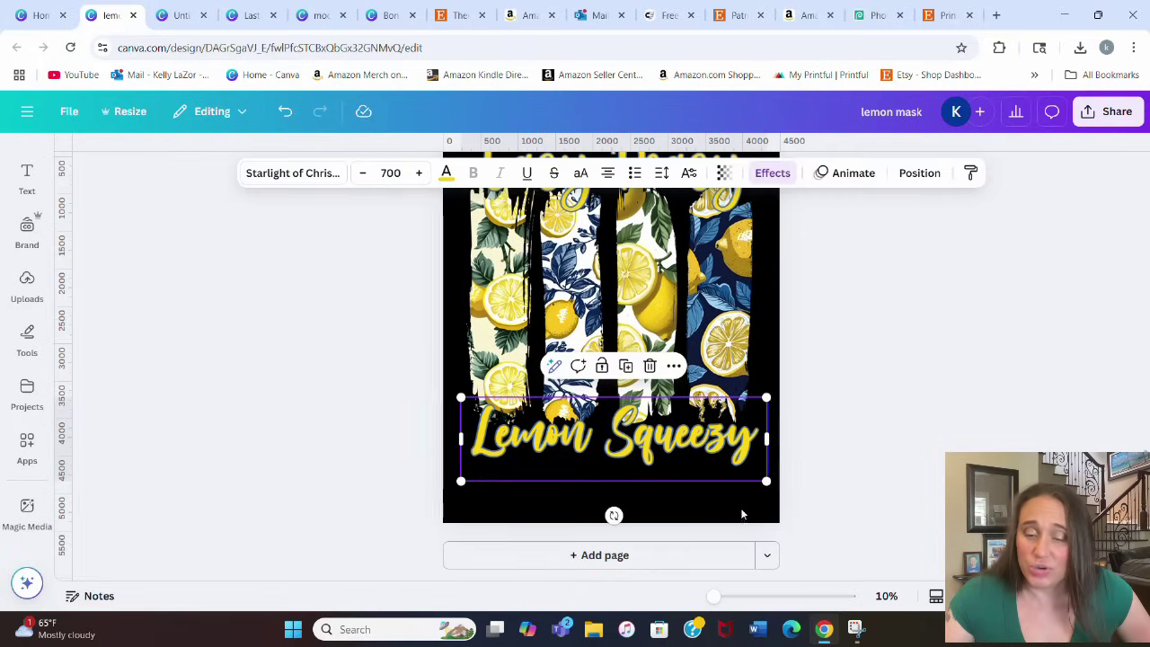
{"action": "left_click", "coordinate": [751, 449]}
{"action": "left_click", "coordinate": [755, 395]}
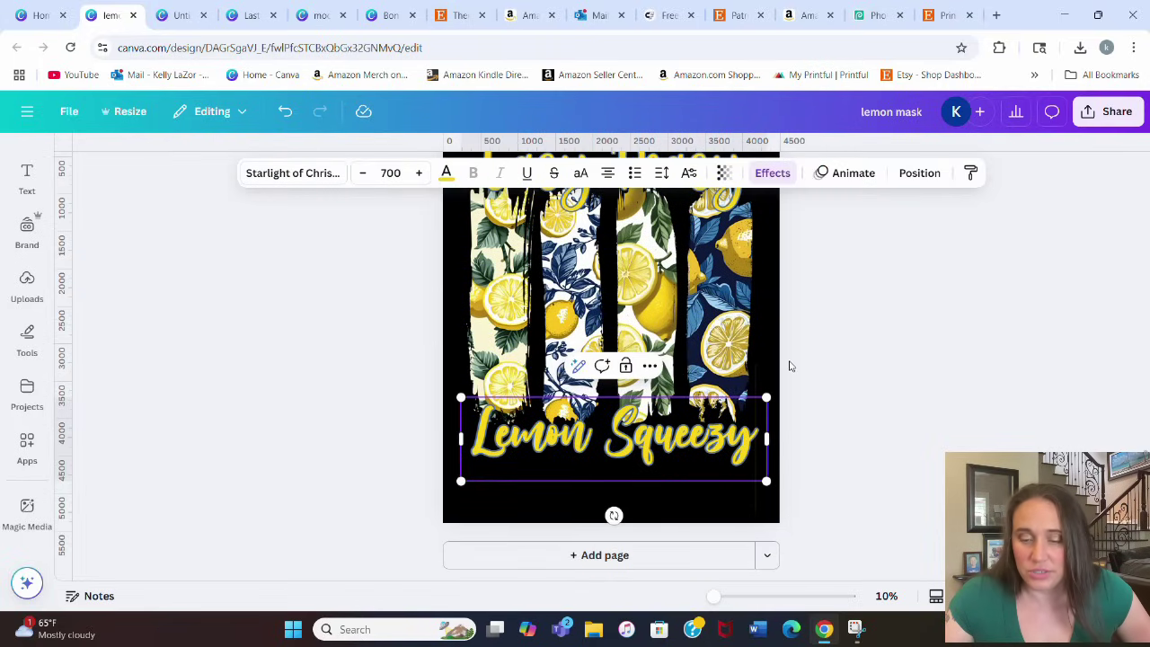
{"action": "left_click", "coordinate": [781, 360]}
{"action": "left_click", "coordinate": [777, 359]}
{"action": "left_click", "coordinate": [777, 360]}
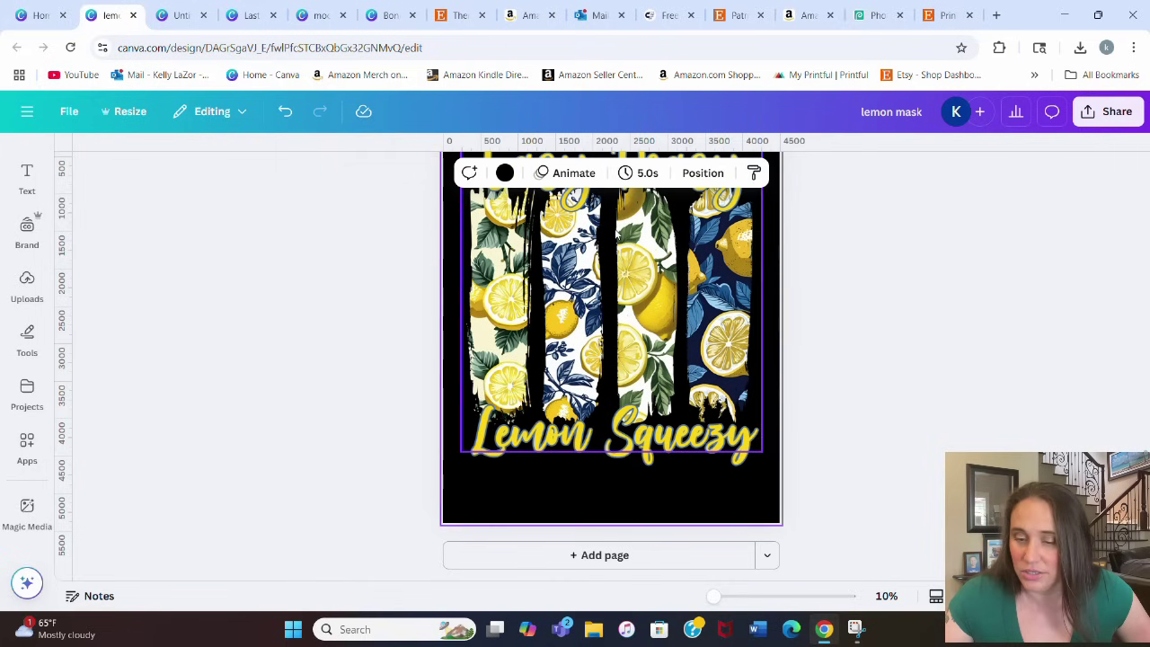
{"action": "left_click", "coordinate": [503, 172]}
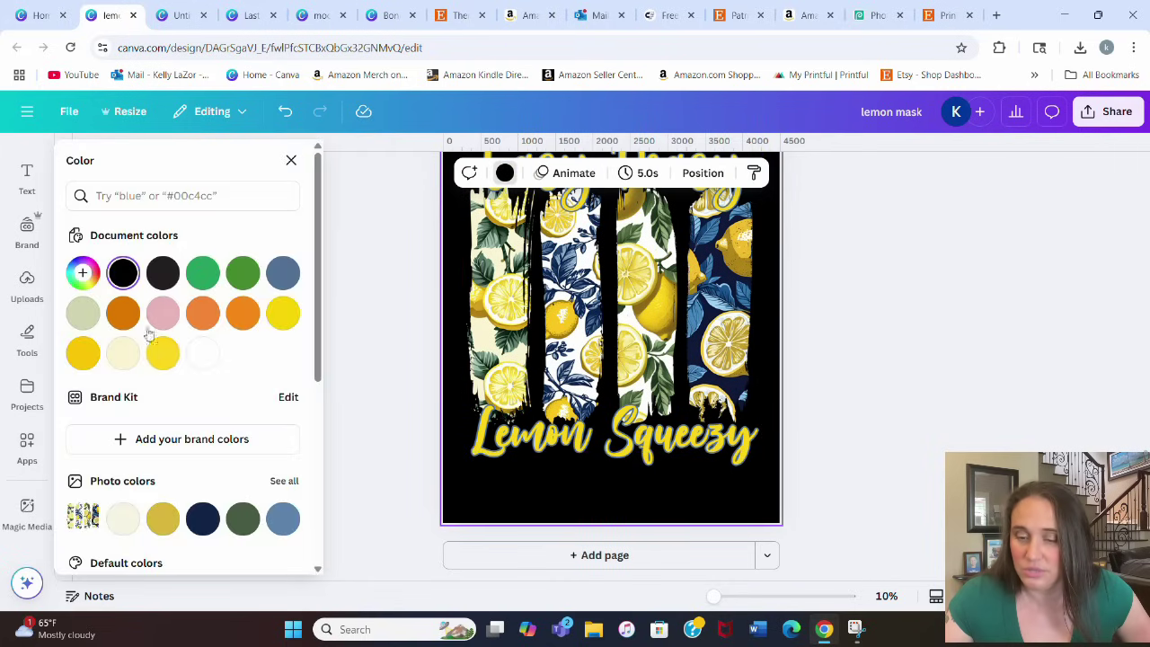
{"action": "left_click", "coordinate": [203, 353]}
{"action": "left_click", "coordinate": [980, 414]}
{"action": "scroll", "coordinate": [970, 401], "scroll_direction": "up", "scroll_amount": 2}
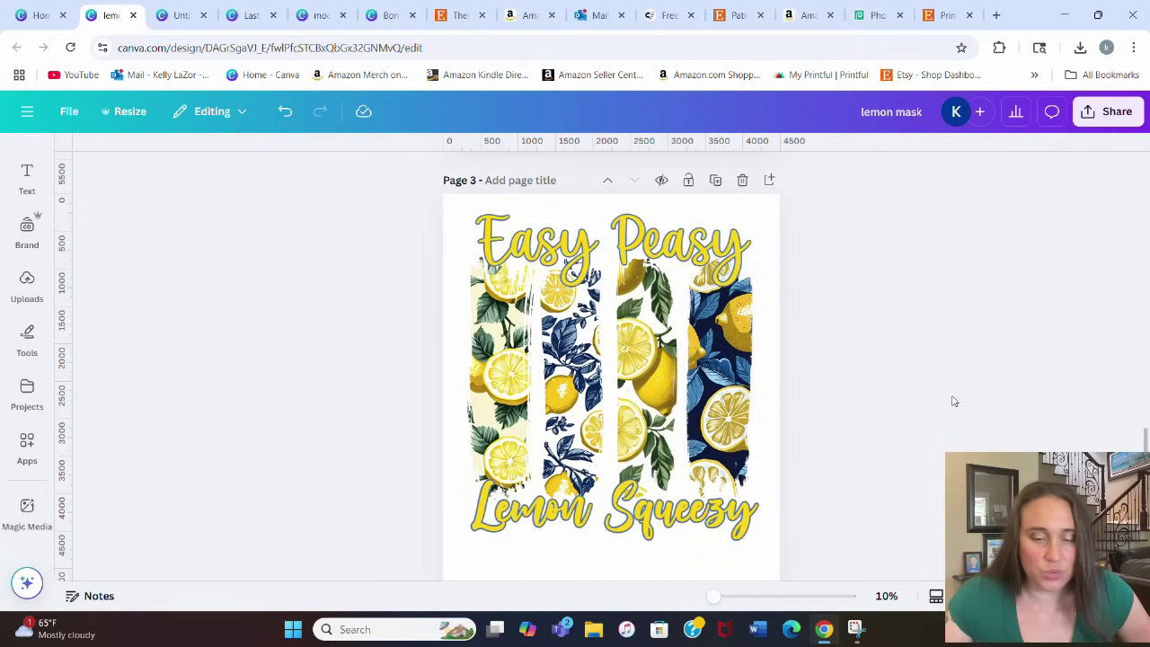
Step: Recolor both "Easy Peasy" and "Lemon Squeezy" on page 3 to blue #507196
{"action": "left_click", "coordinate": [682, 256]}
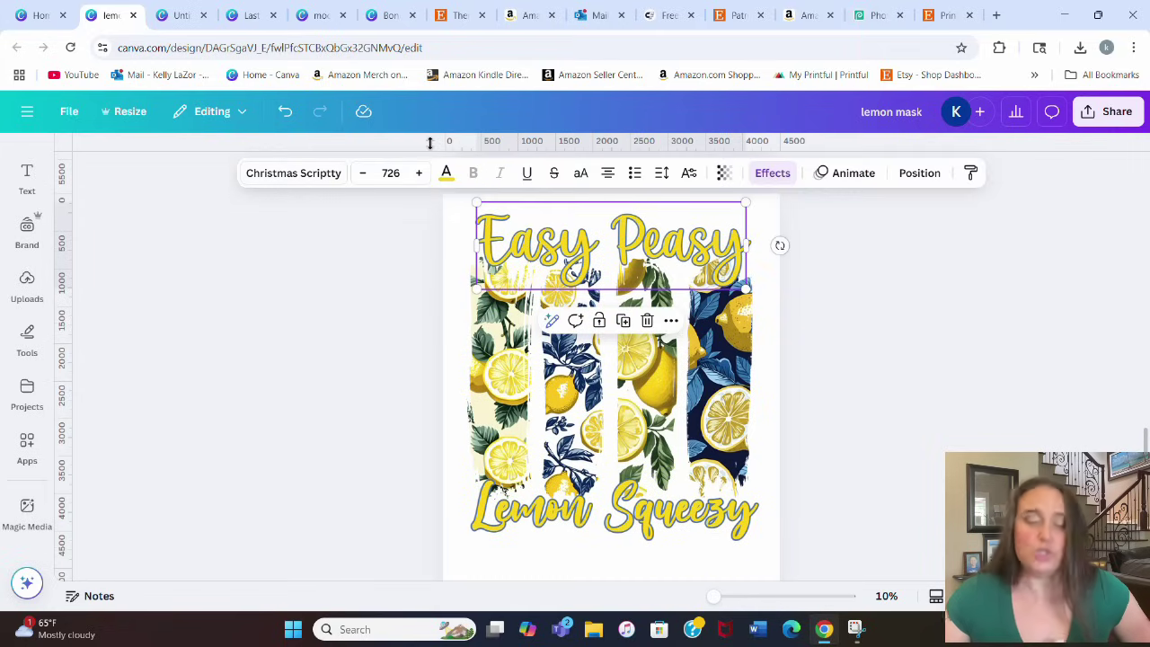
{"action": "left_click", "coordinate": [445, 172]}
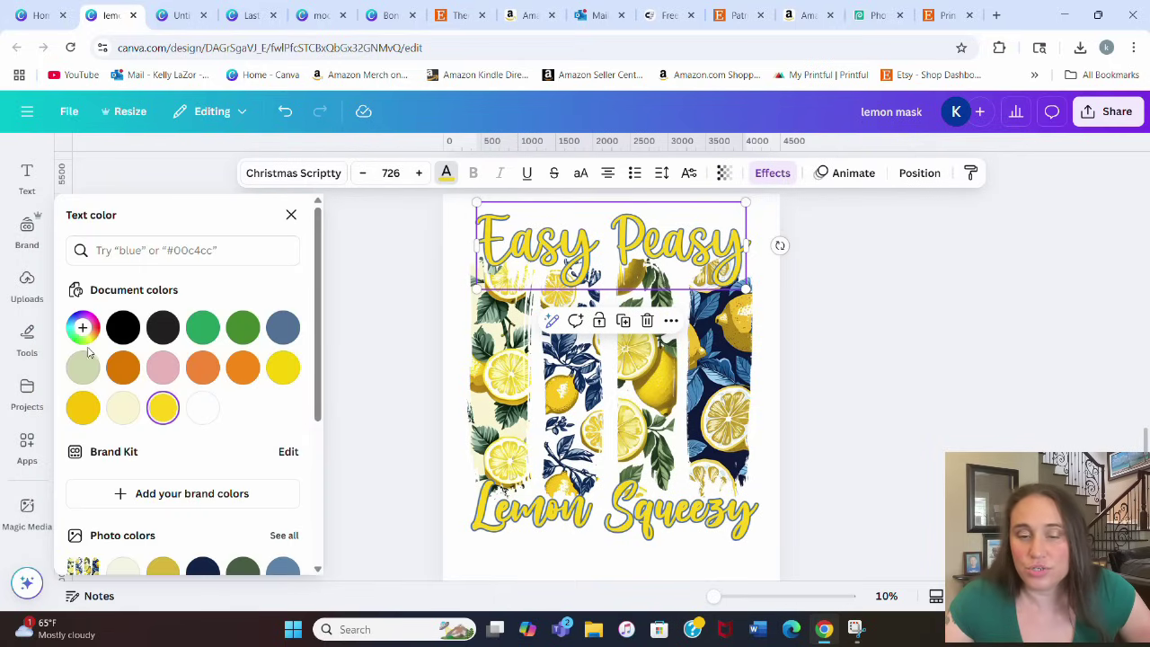
{"action": "left_click", "coordinate": [282, 327]}
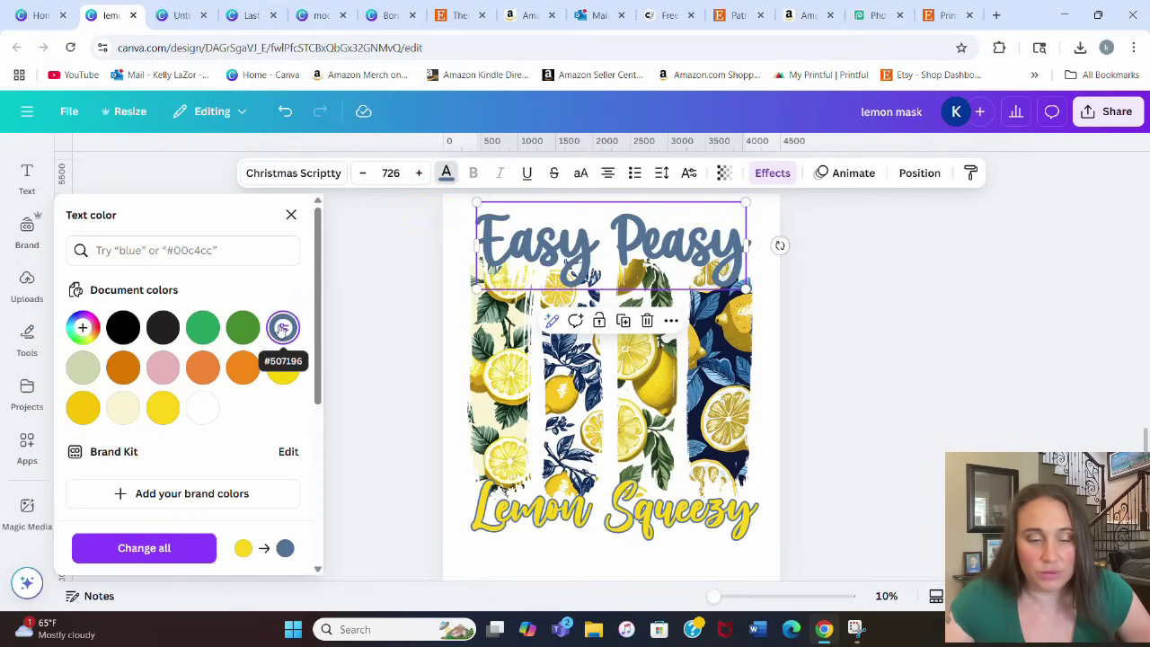
{"action": "left_click", "coordinate": [518, 529]}
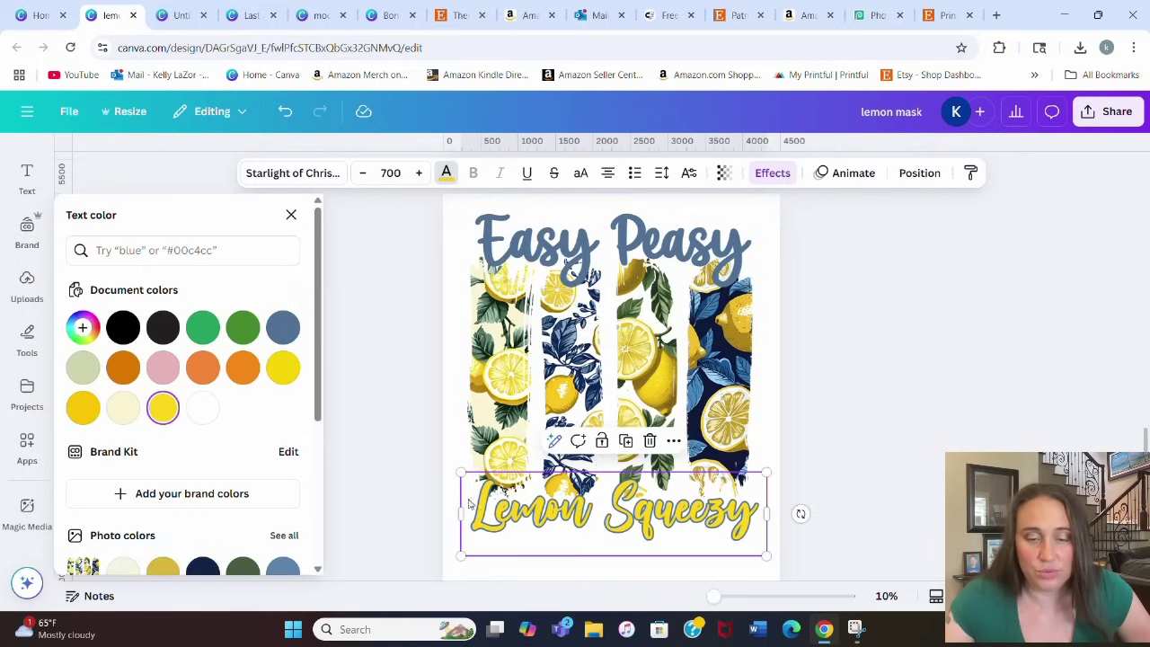
{"action": "left_click", "coordinate": [282, 327]}
{"action": "left_click", "coordinate": [868, 290]}
Step: Remove the outline effect from both the "Easy Peasy" and "Lemon Squeezy" texts on page 3
{"action": "left_click", "coordinate": [732, 247]}
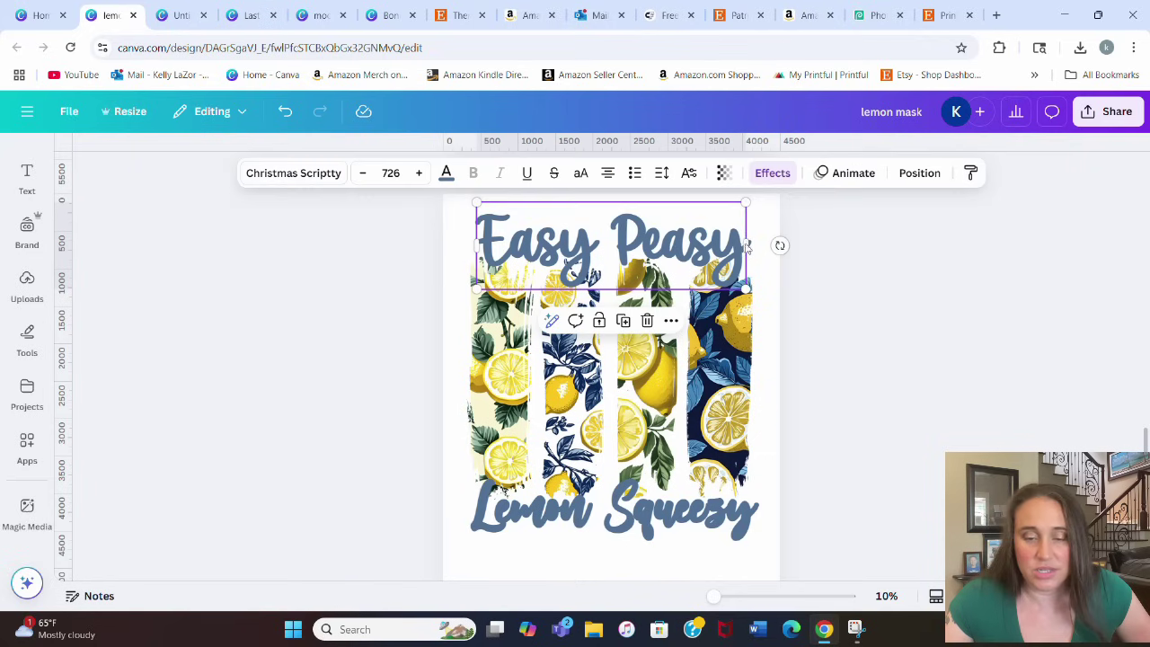
{"action": "left_click", "coordinate": [773, 174]}
{"action": "left_click", "coordinate": [103, 299]}
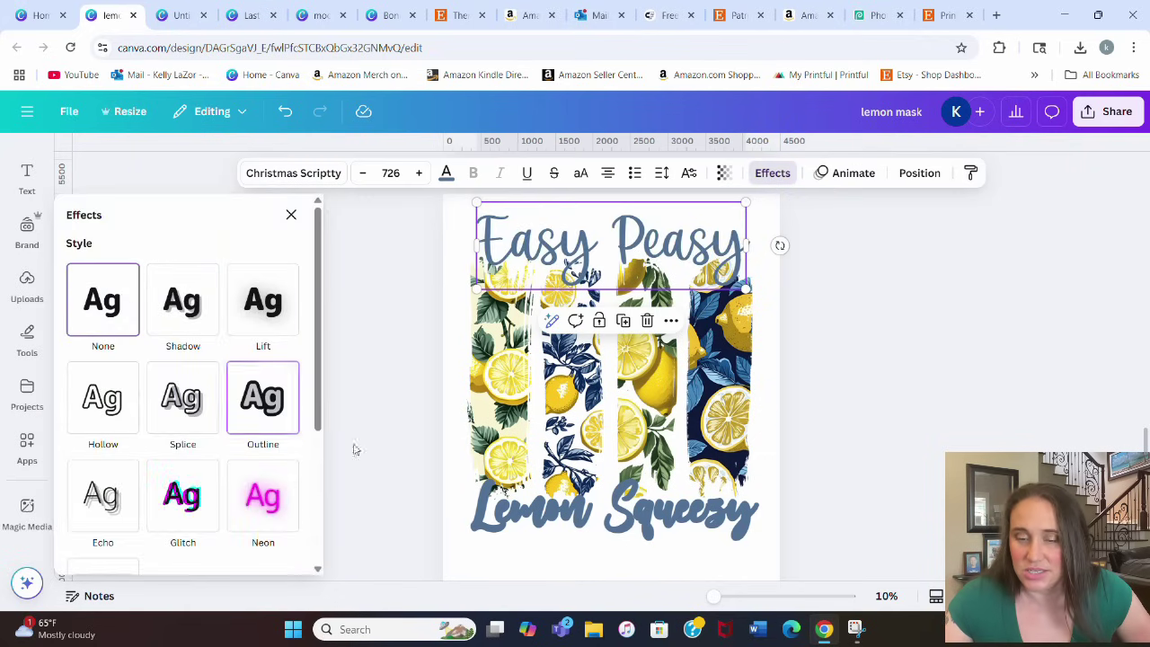
{"action": "left_click", "coordinate": [619, 512]}
{"action": "left_click", "coordinate": [79, 310]}
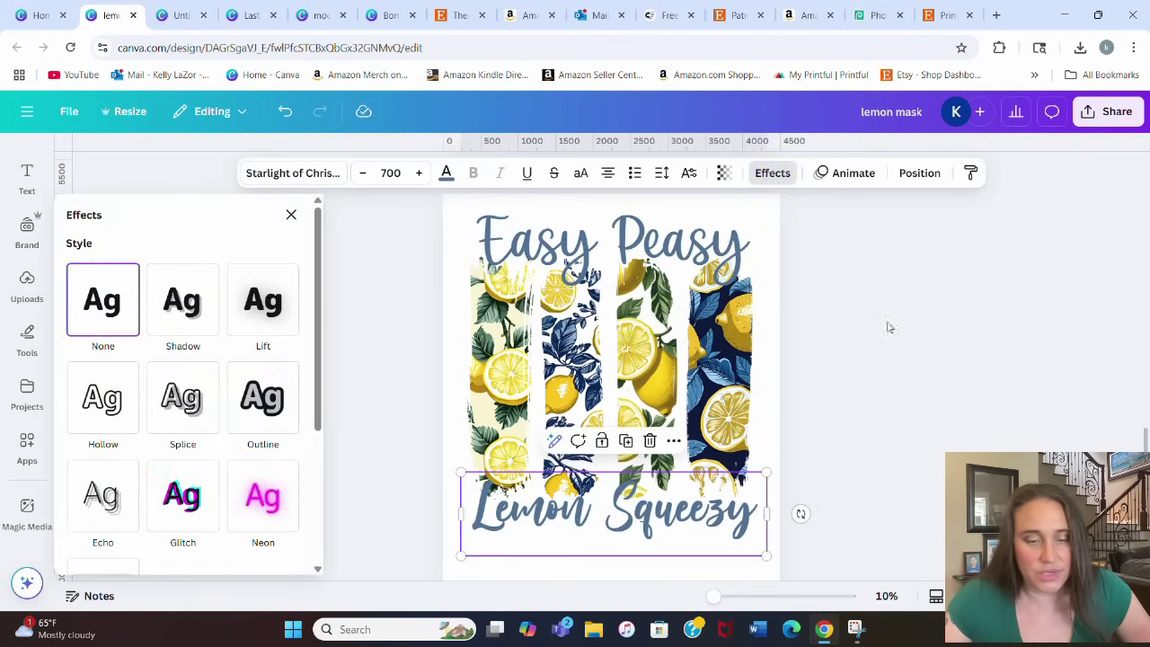
{"action": "left_click", "coordinate": [876, 324]}
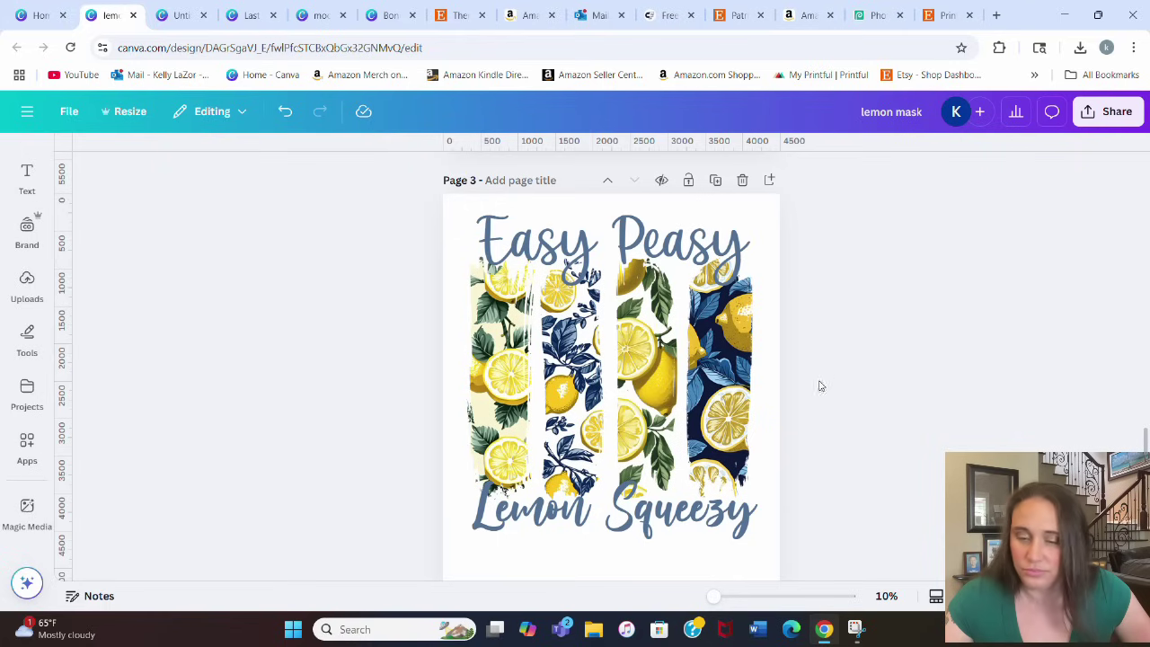
Step: Change the page 3 background to yellow #FFDE59 and lighten it to pale yellow #FFF1B9
{"action": "scroll", "coordinate": [853, 458], "scroll_direction": "down", "scroll_amount": 2}
{"action": "scroll", "coordinate": [861, 397], "scroll_direction": "up", "scroll_amount": 2}
{"action": "scroll", "coordinate": [860, 387], "scroll_direction": "down", "scroll_amount": 2}
{"action": "left_click", "coordinate": [762, 511]}
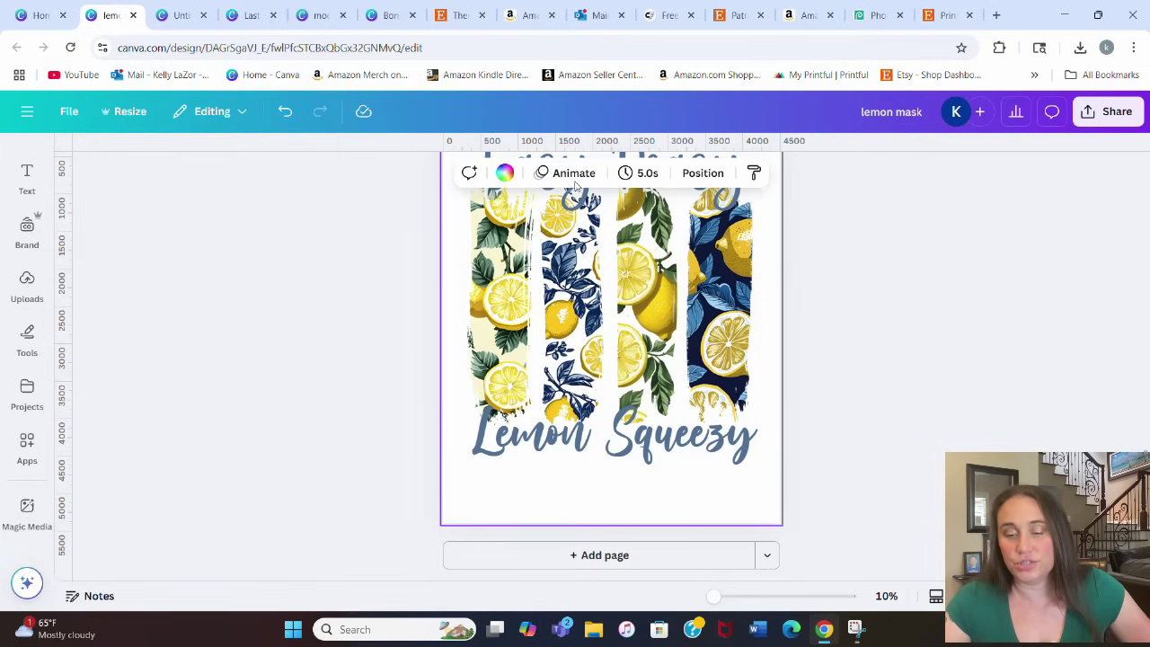
{"action": "left_click", "coordinate": [504, 172]}
{"action": "scroll", "coordinate": [179, 377], "scroll_direction": "down", "scroll_amount": 5}
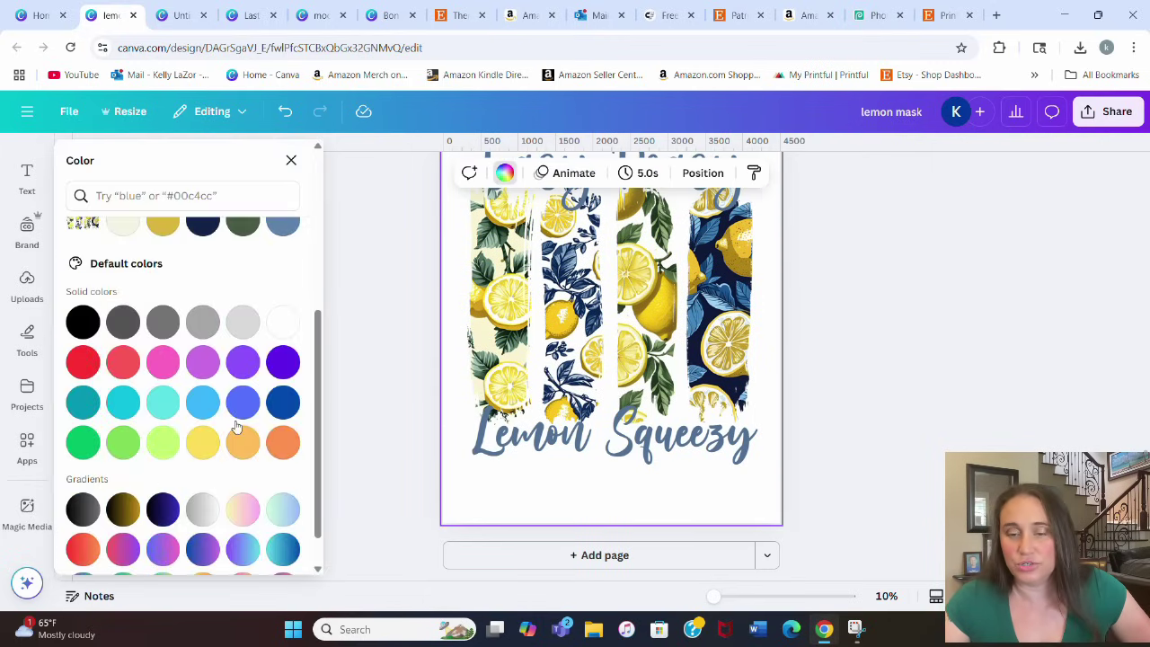
{"action": "left_click", "coordinate": [203, 399]}
{"action": "scroll", "coordinate": [126, 377], "scroll_direction": "up", "scroll_amount": 5}
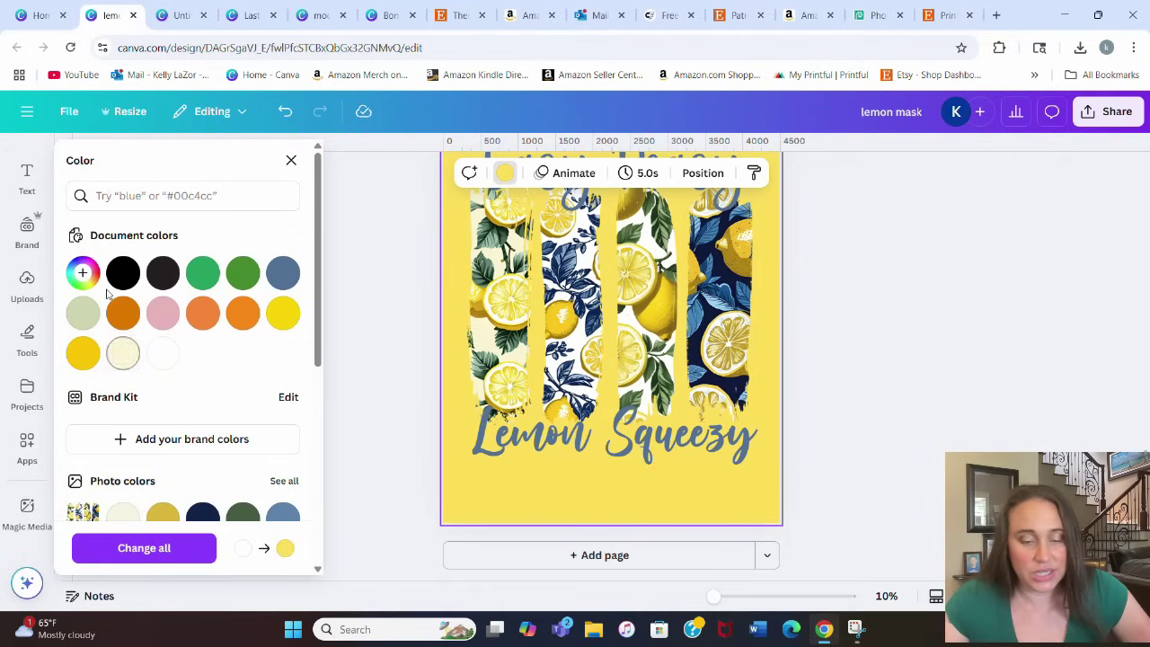
{"action": "left_click", "coordinate": [83, 272]}
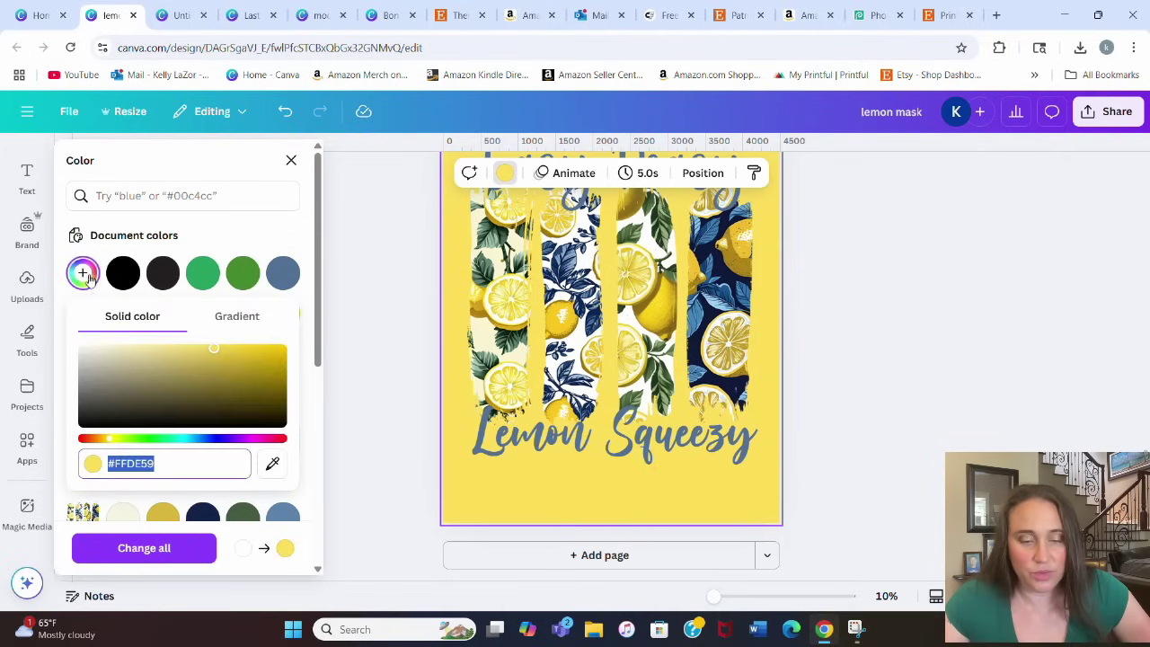
{"action": "left_click", "coordinate": [139, 348]}
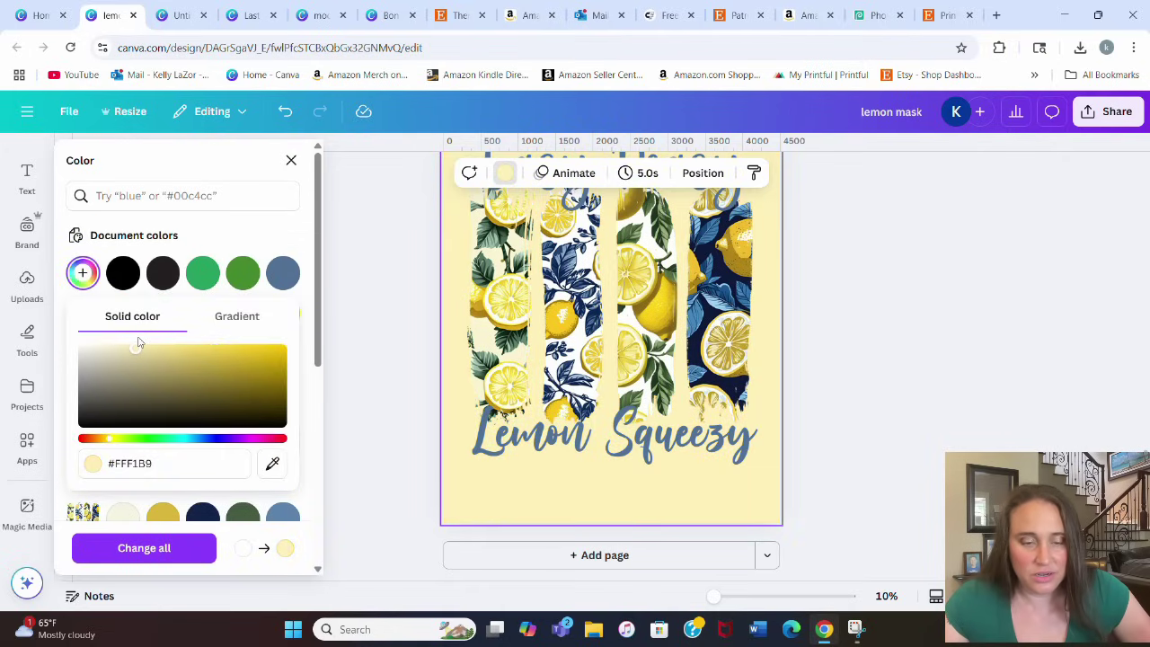
{"action": "left_click", "coordinate": [949, 387]}
{"action": "scroll", "coordinate": [947, 395], "scroll_direction": "up", "scroll_amount": 1}
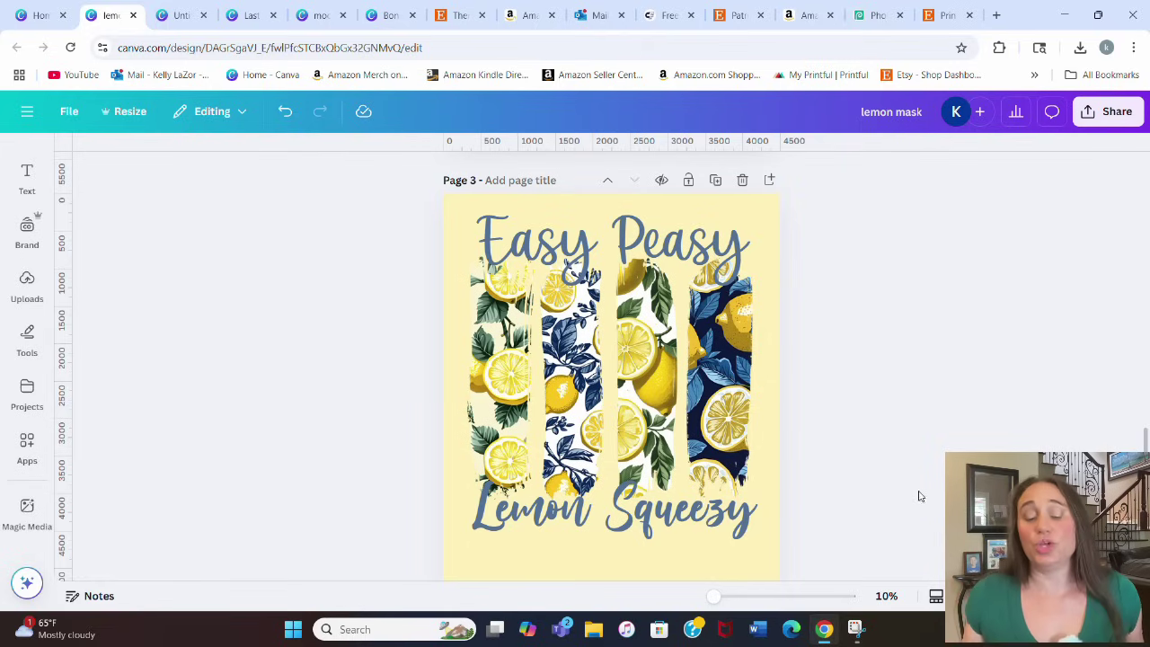
Step: Compare the black-background design on page 2 with the pale yellow version on page 3
{"action": "scroll", "coordinate": [925, 496], "scroll_direction": "up", "scroll_amount": 5}
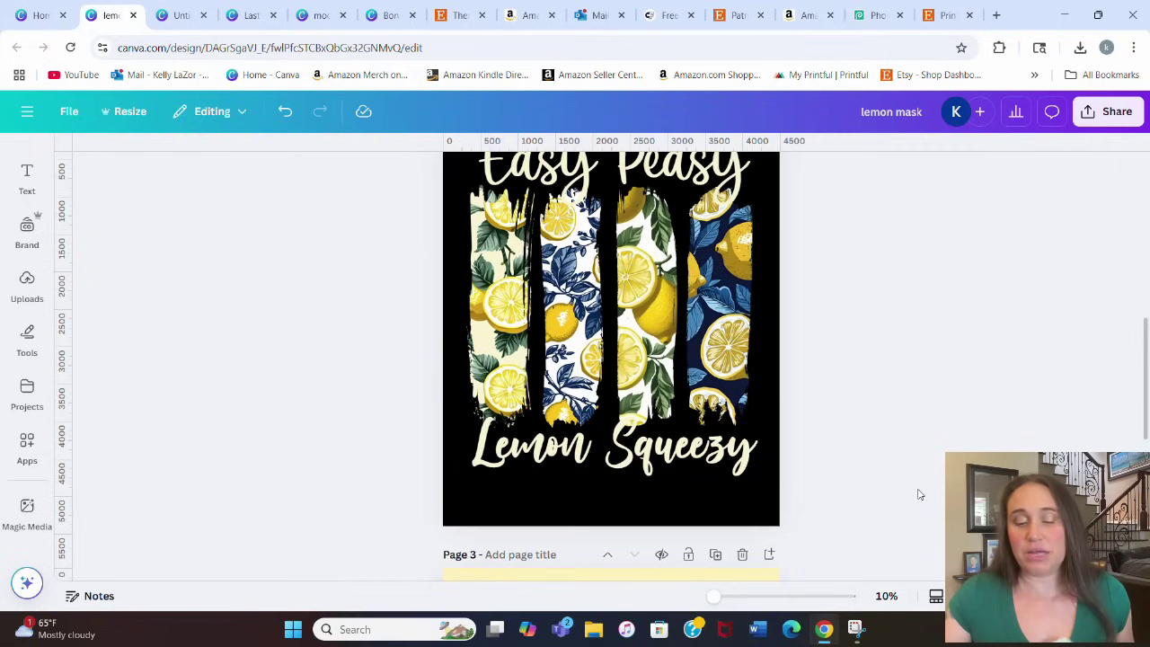
{"action": "scroll", "coordinate": [919, 494], "scroll_direction": "up", "scroll_amount": 1}
{"action": "scroll", "coordinate": [919, 494], "scroll_direction": "down", "scroll_amount": 1}
{"action": "scroll", "coordinate": [919, 494], "scroll_direction": "up", "scroll_amount": 1}
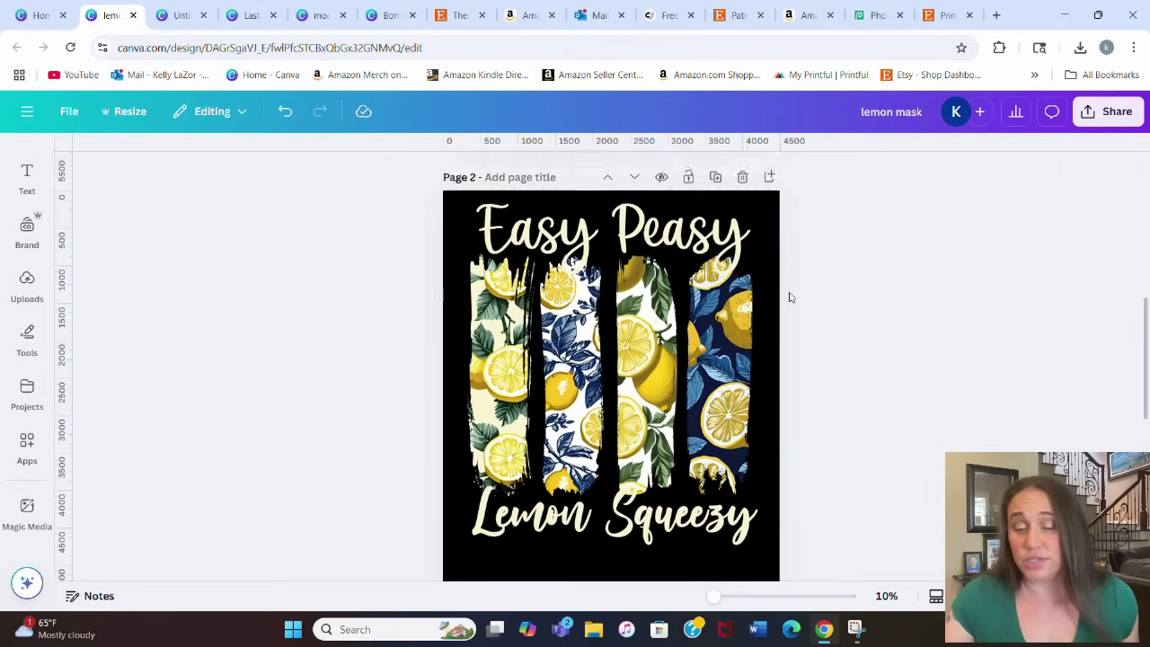
{"action": "scroll", "coordinate": [786, 296], "scroll_direction": "down", "scroll_amount": 5}
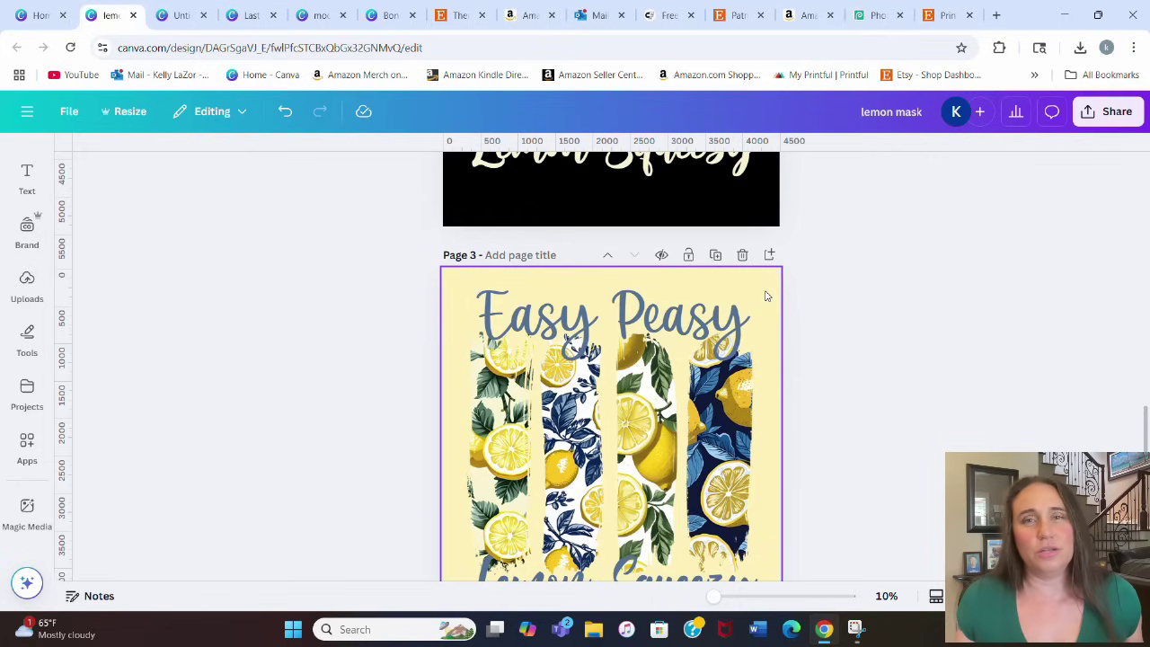
{"action": "scroll", "coordinate": [938, 278], "scroll_direction": "down", "scroll_amount": 2}
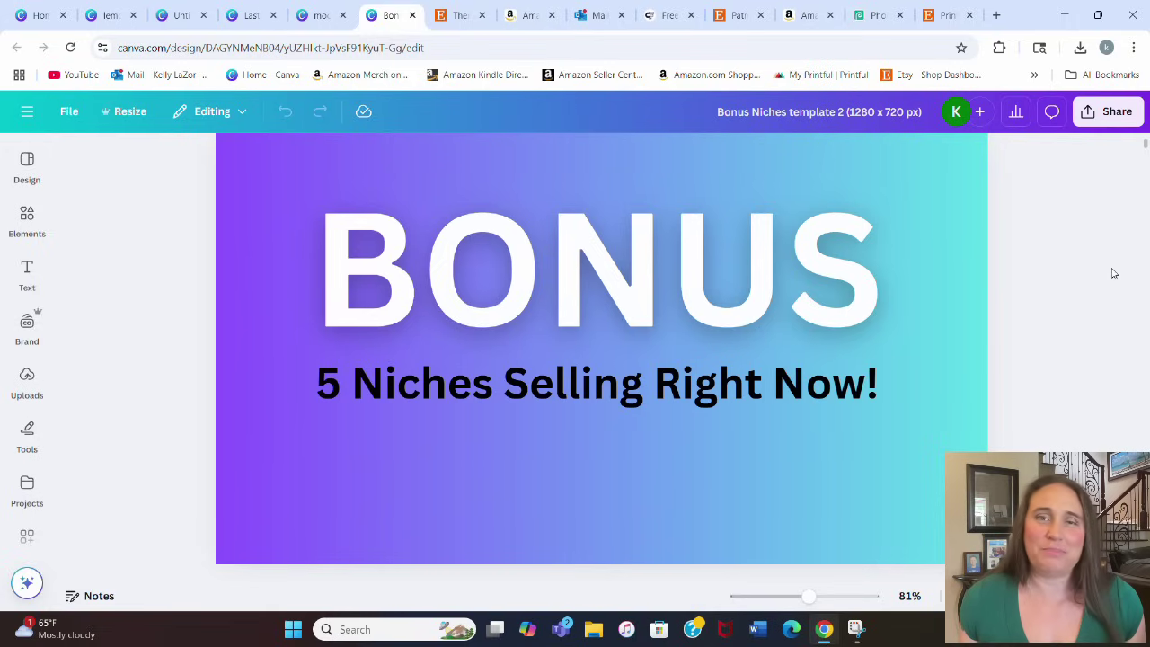
Step: Go to the list of lemon niches on page 2 of the Bonus Niches template
{"action": "scroll", "coordinate": [1010, 344], "scroll_direction": "down", "scroll_amount": 5}
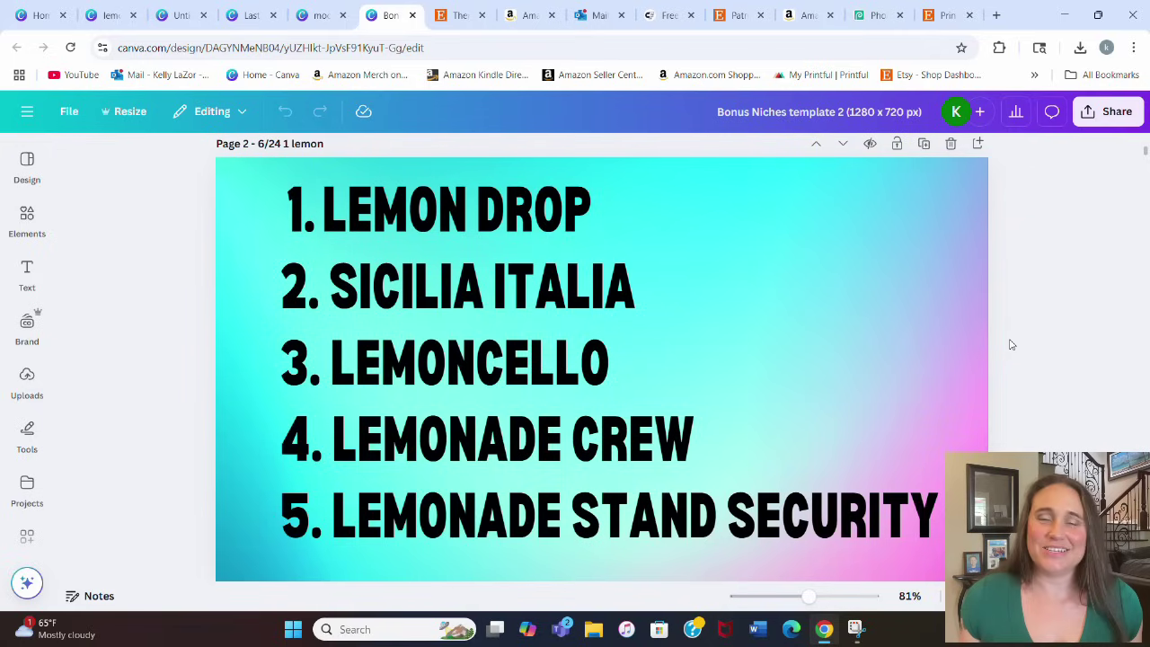